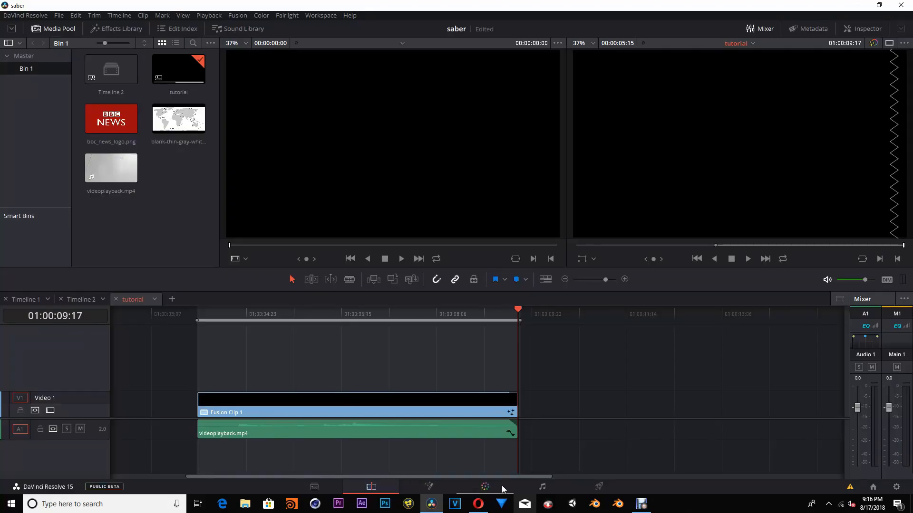
- Open the finished clip's Fusion composition and look over its node graph up to the Rings group
left_click(434, 487)
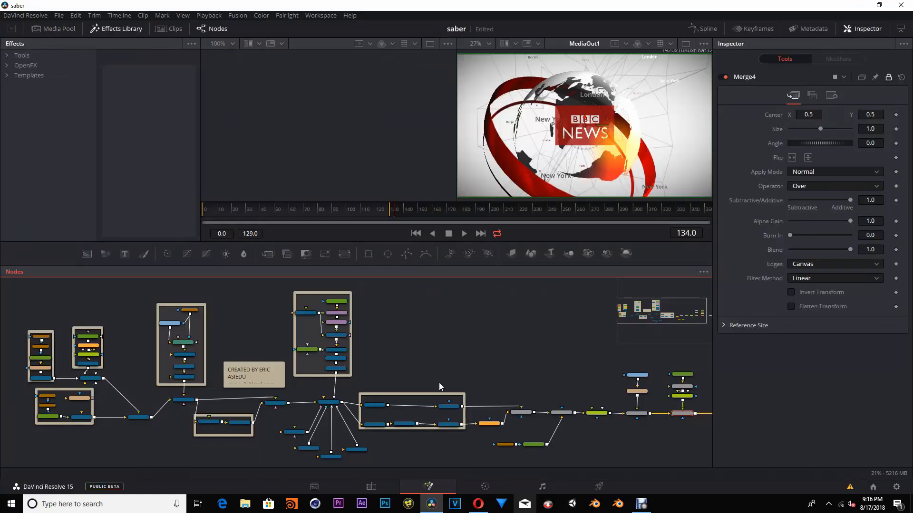
left_click_drag(553, 366, 560, 365)
left_click_drag(490, 352, 482, 352)
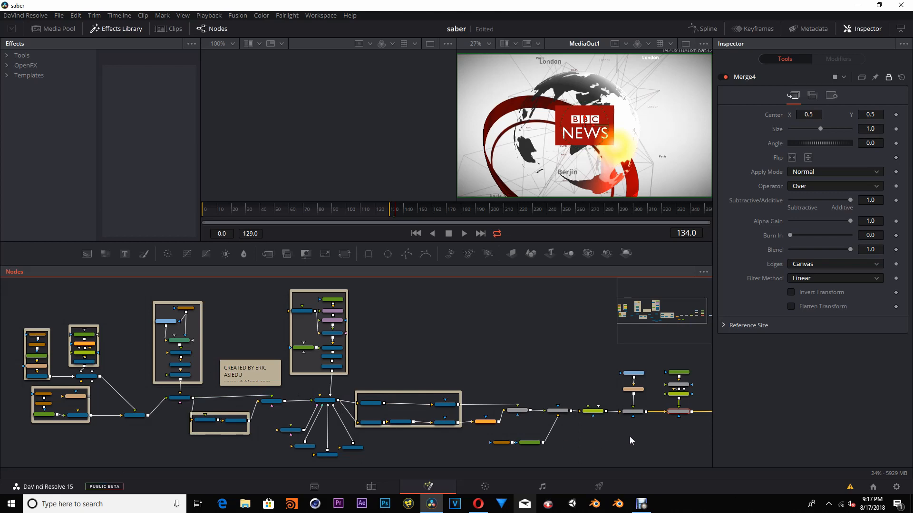
mouse_move(629, 436)
left_mouse_down()
mouse_move(560, 430)
mouse_move(628, 433)
left_mouse_up()
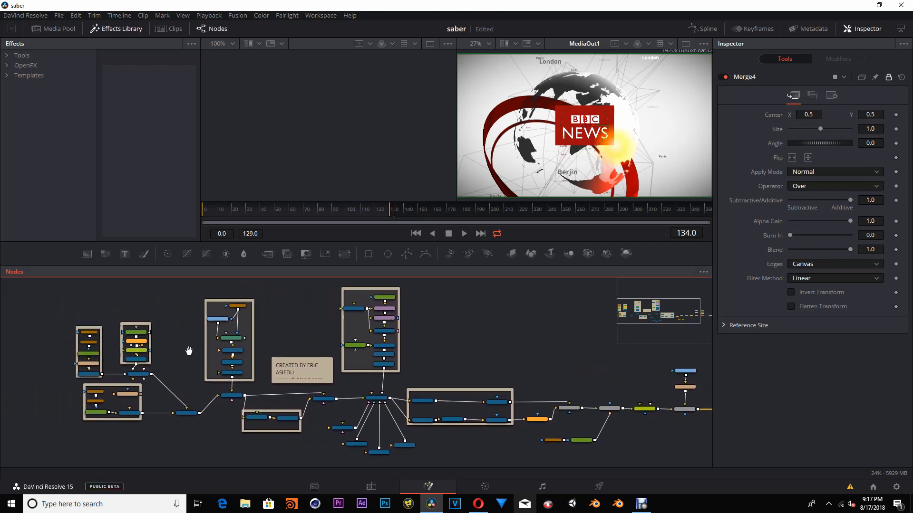
scroll(229, 369, "up", 5)
left_click_drag(229, 368, 292, 341)
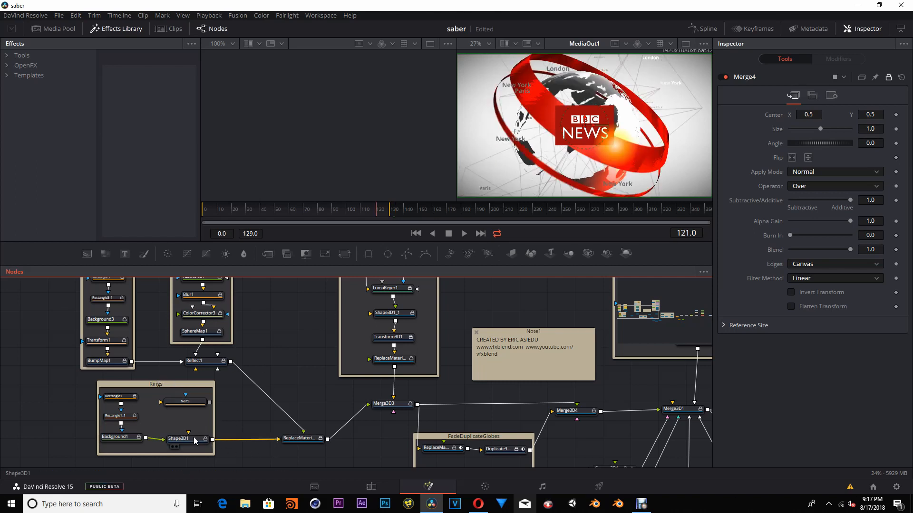
- View the Shape3D1 node of the Rings group in the empty viewer and inspect the rings in perspective
left_click(172, 447)
left_click(350, 155)
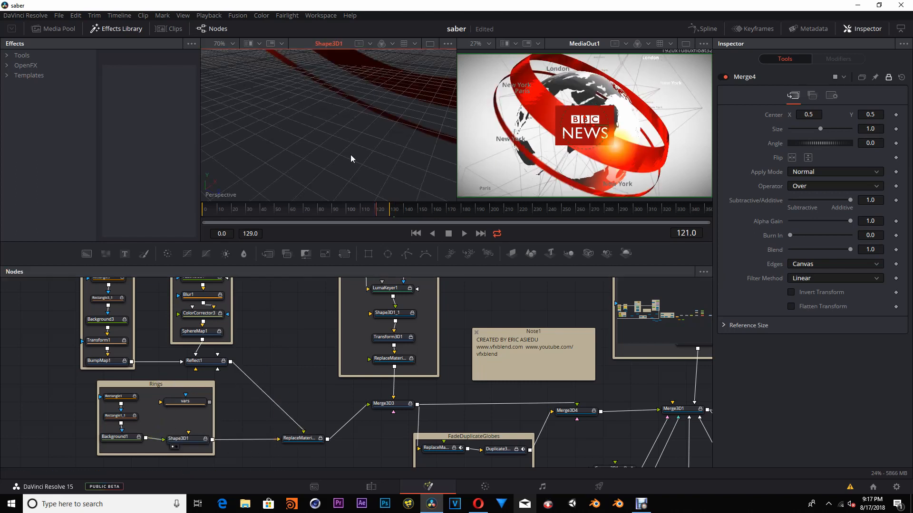
scroll(350, 156, "down", 2)
left_click_drag(356, 110, 307, 150)
scroll(324, 144, "down", 5)
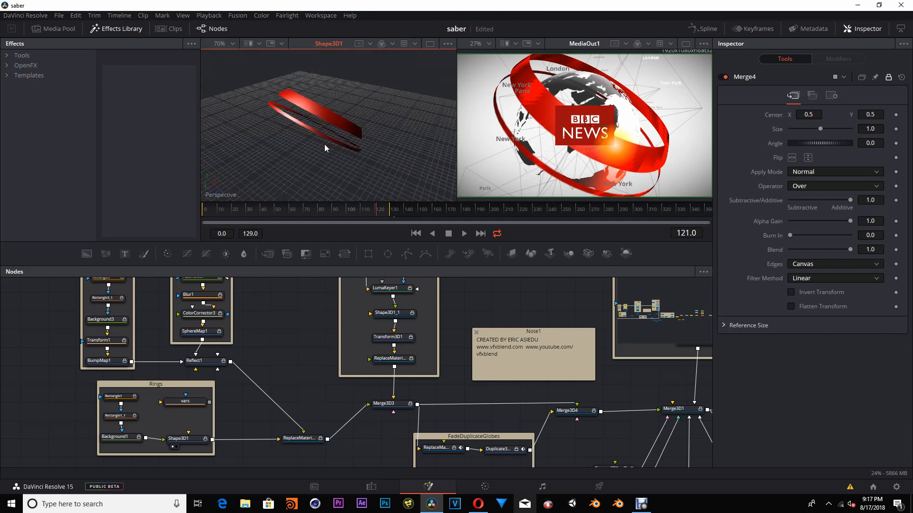
scroll(324, 144, "up", 1)
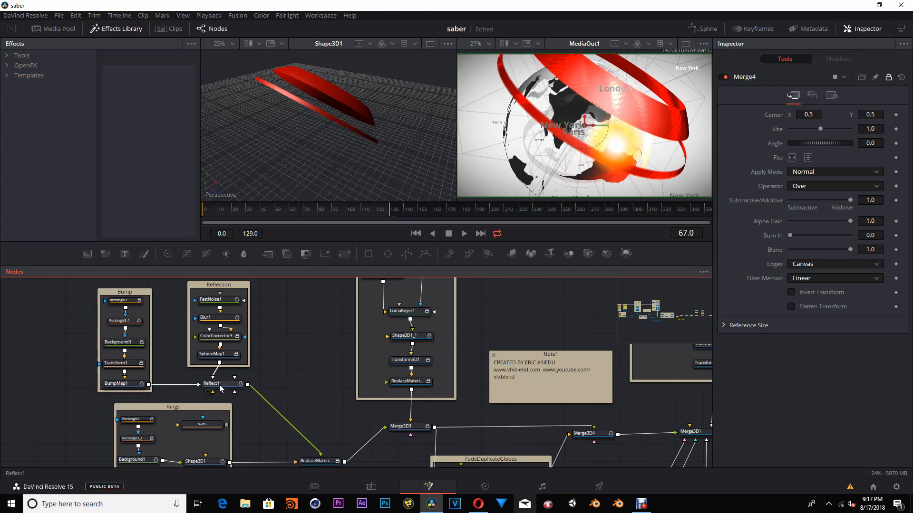
- Preview ReplaceMaterial3D1, the globe's ReplaceMaterial3D1_1 and Merge3D3 in turn in the 3D viewer
left_click_drag(285, 397, 251, 342)
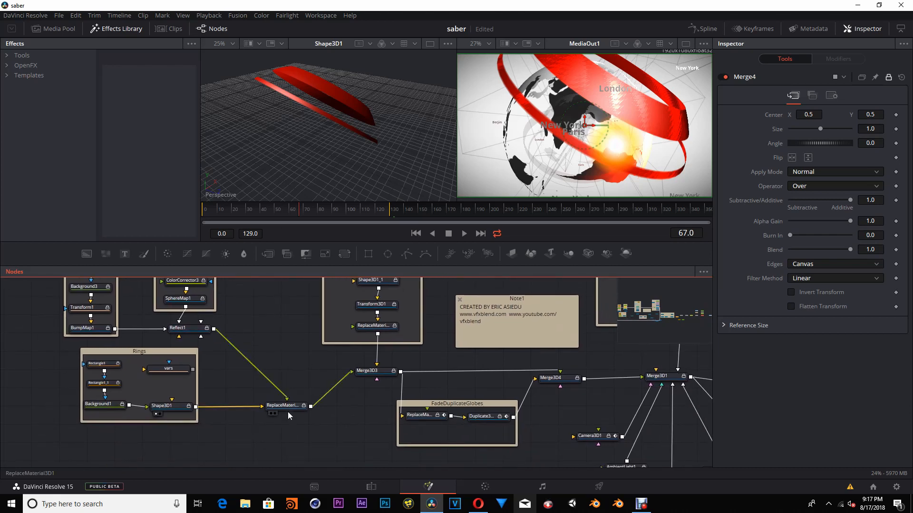
left_click_drag(287, 412, 322, 176)
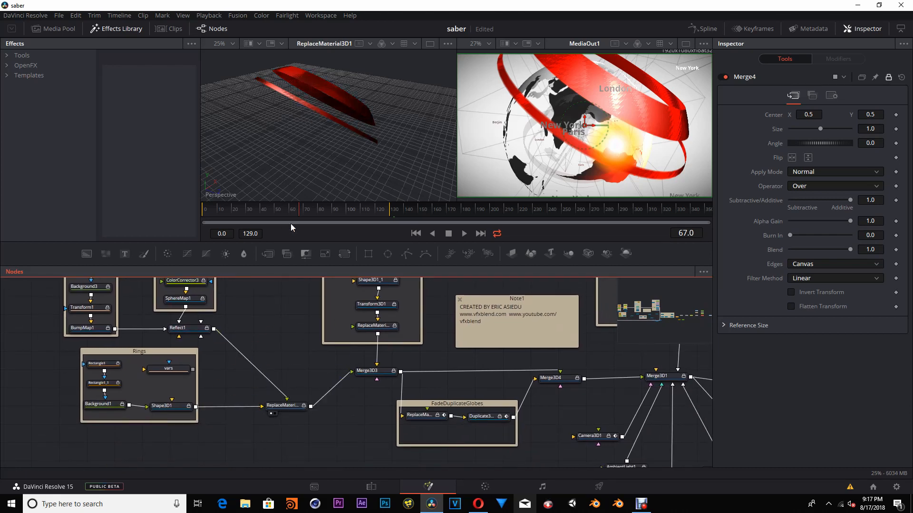
left_click_drag(313, 207, 335, 210)
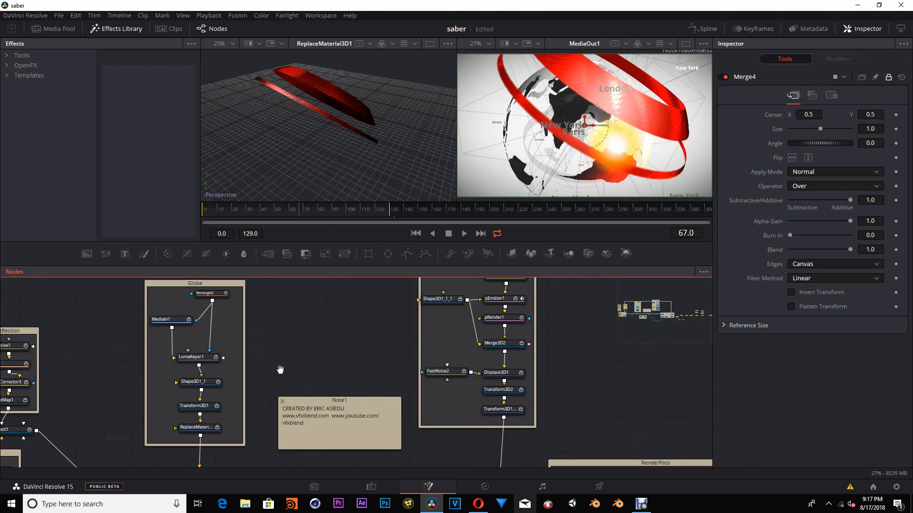
left_click_drag(279, 370, 324, 297)
left_click_drag(238, 297, 309, 131)
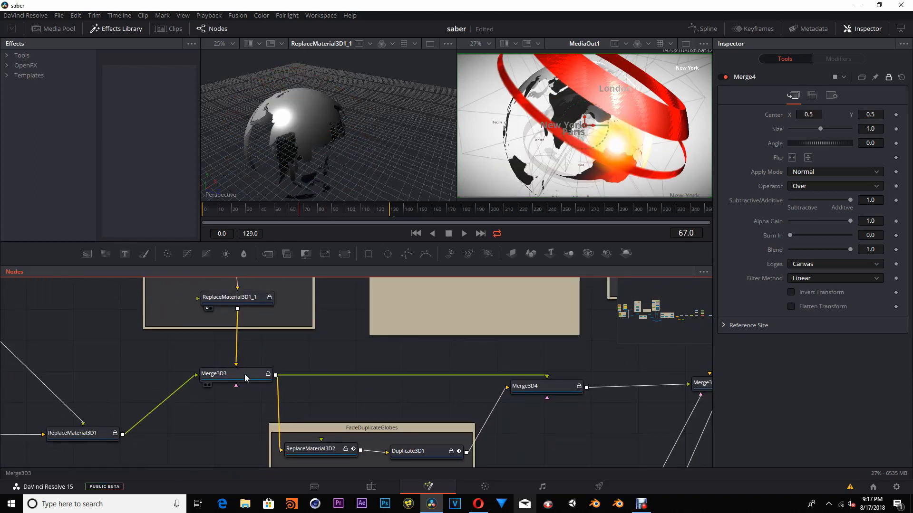
left_click_drag(244, 374, 320, 176)
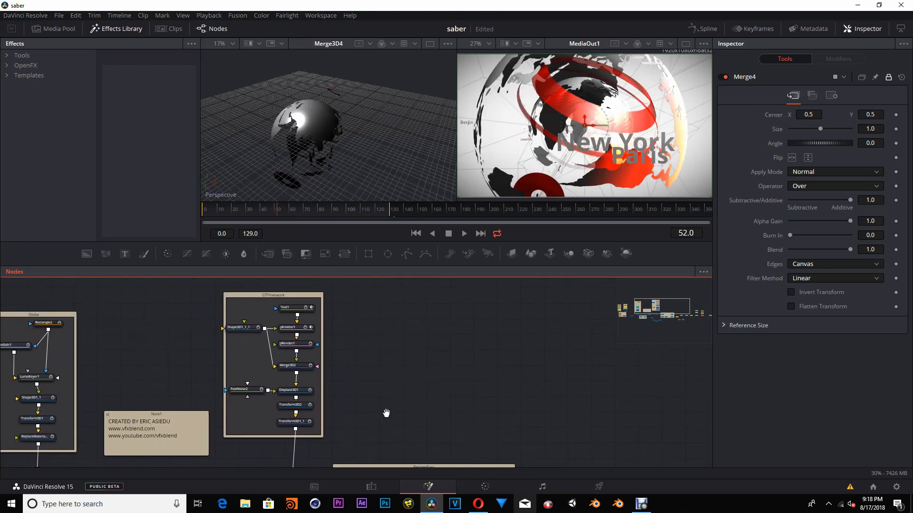
- Move to frame 82 and examine the CITYnetwork group, Merge3D1 and the RenderPass group in the node graph
scroll(371, 375, "up", 4)
left_click_drag(401, 388, 429, 384)
left_click(320, 210)
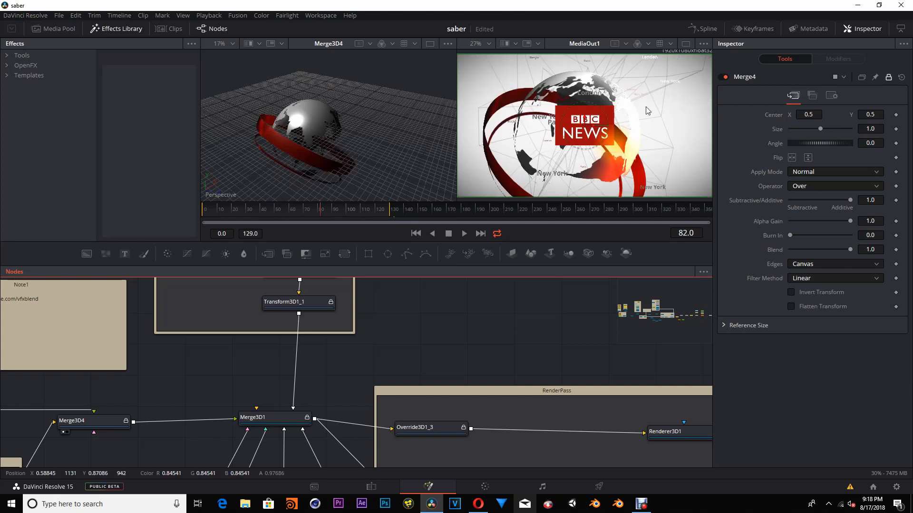
left_click_drag(371, 332, 409, 464)
left_click_drag(476, 299, 473, 228)
left_click_drag(464, 360, 456, 275)
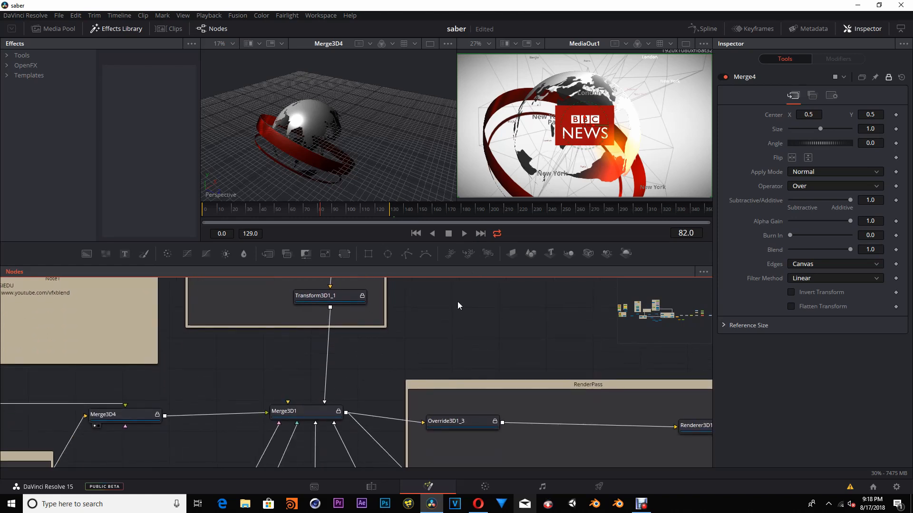
left_click_drag(454, 319, 455, 168)
left_click_drag(530, 405, 306, 483)
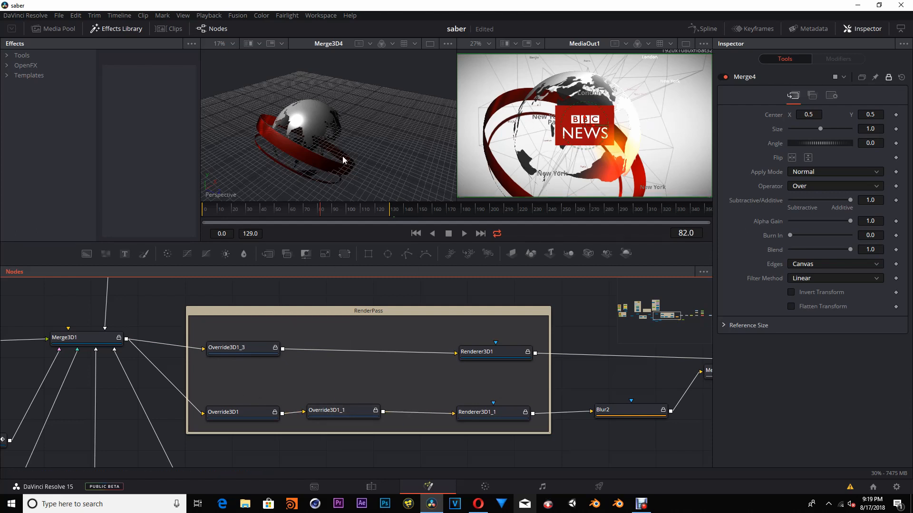
- Examine the compositing nodes from Blur2 through Merge4 to MediaOut1, and bring the whole node graph back into view
left_click_drag(589, 320, 299, 334)
left_click_drag(506, 333, 198, 333)
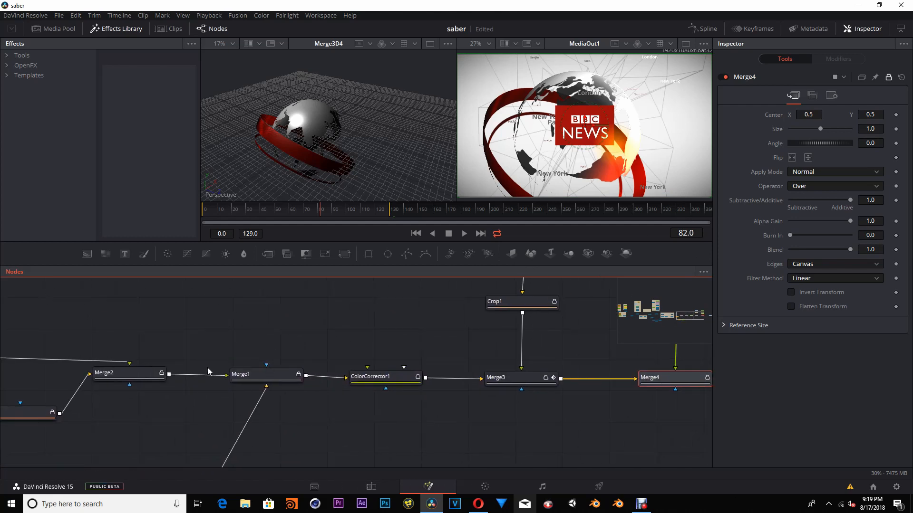
left_click_drag(586, 422, 336, 454)
left_click_drag(312, 318, 257, 353)
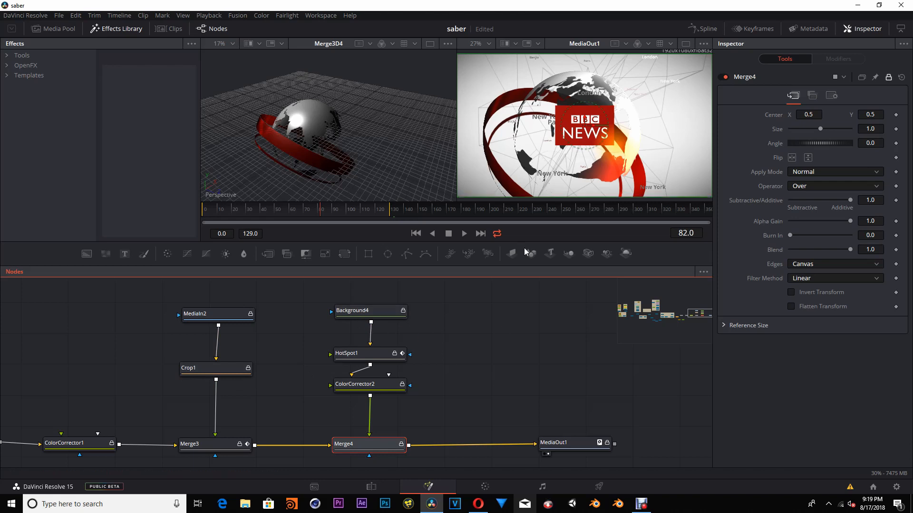
key("ctrl+f")
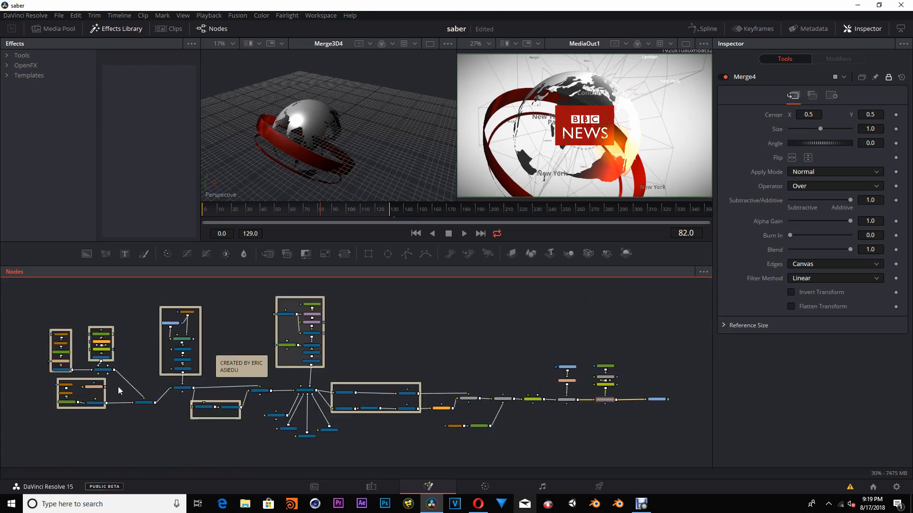
left_click_drag(432, 353, 420, 358)
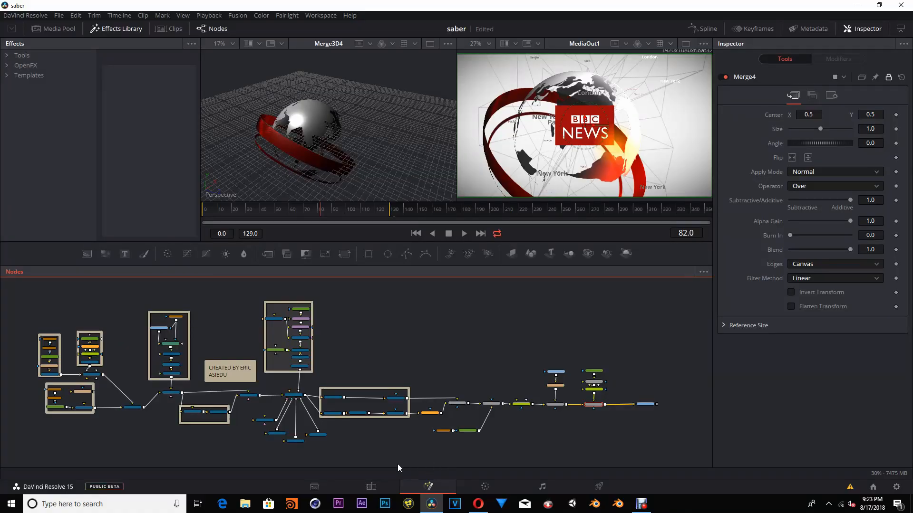
- Return to the edit timeline and play the finished Fusion clip from near its start
left_click(374, 487)
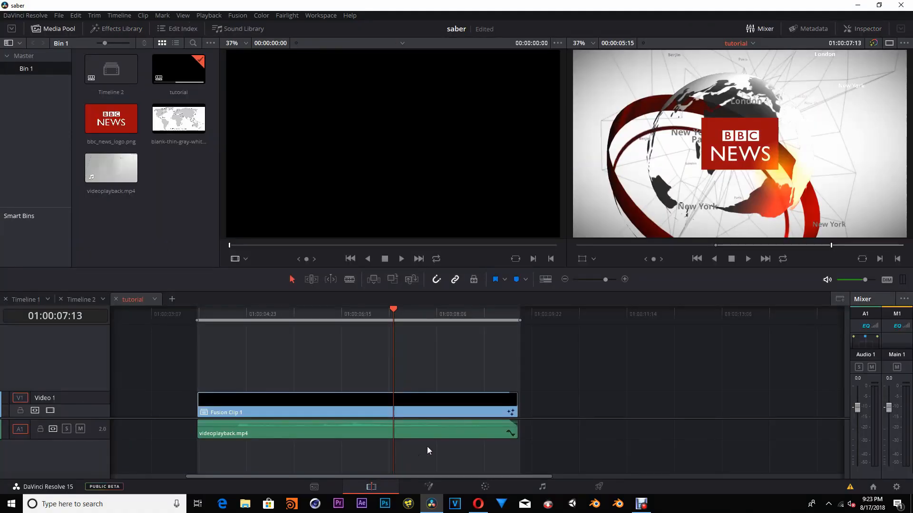
left_click(277, 314)
key("space")
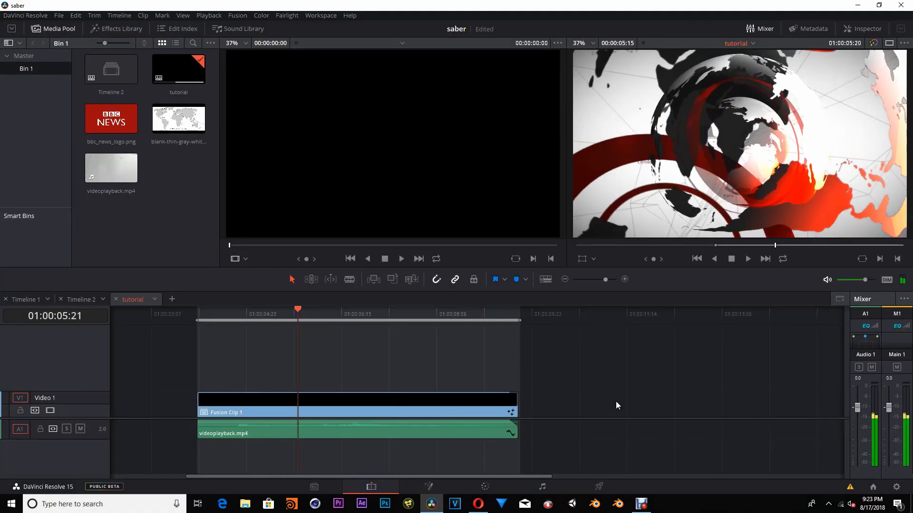
- Place a Solid Color generator on Video 1 after the existing clip and convert it into a new Fusion clip
left_click(545, 313)
scroll(555, 397, "right", 5)
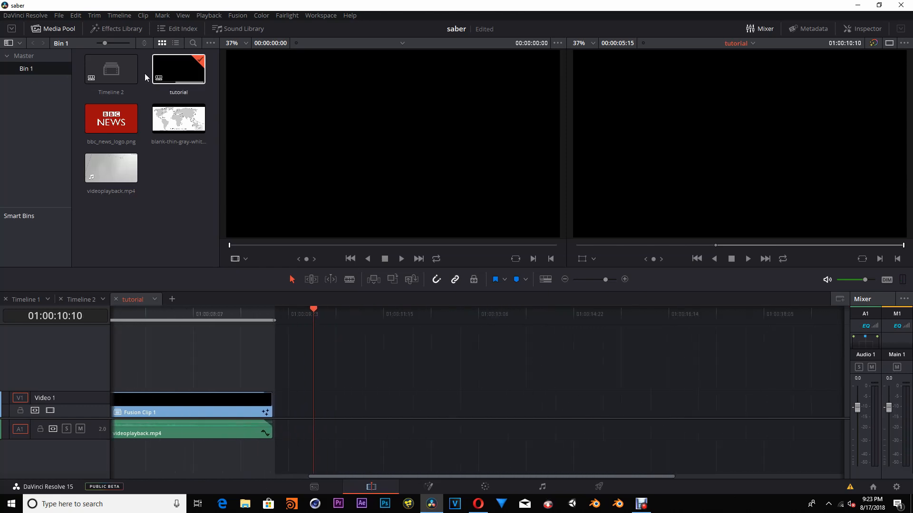
left_click(119, 30)
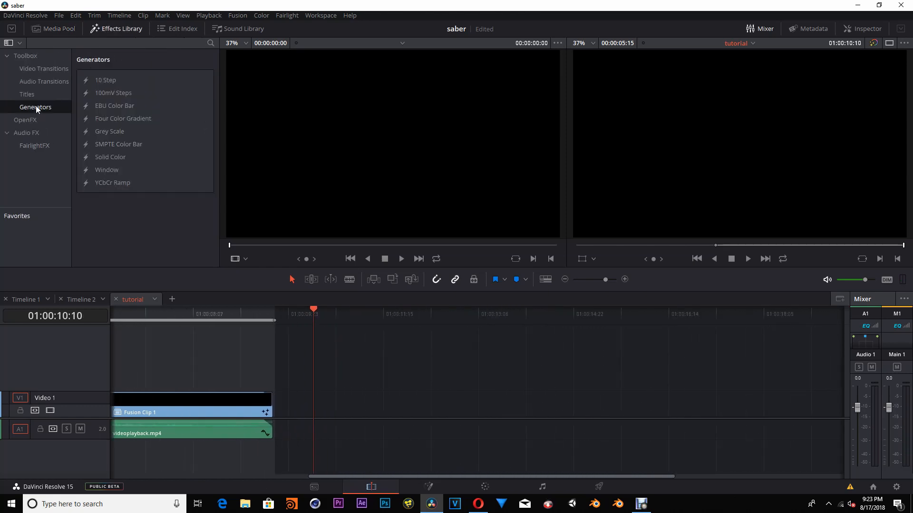
left_click_drag(106, 158, 349, 408)
left_click(489, 405)
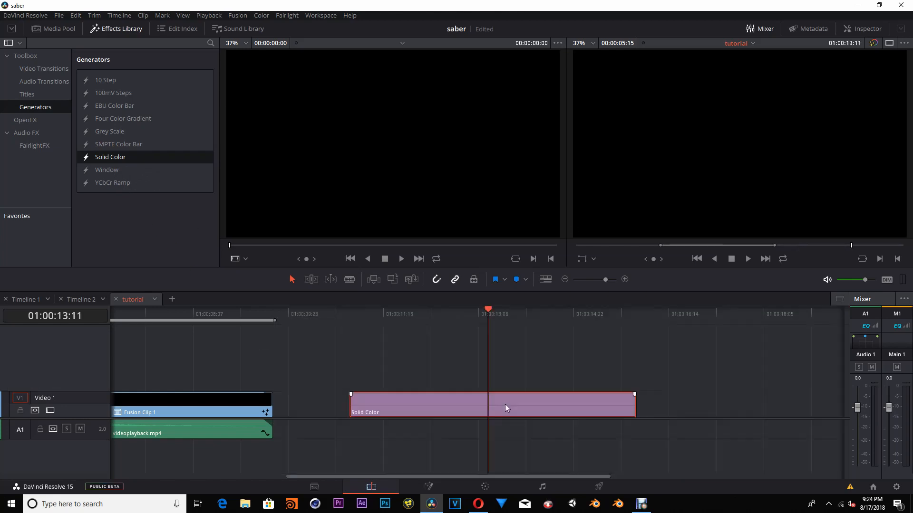
left_click(144, 16)
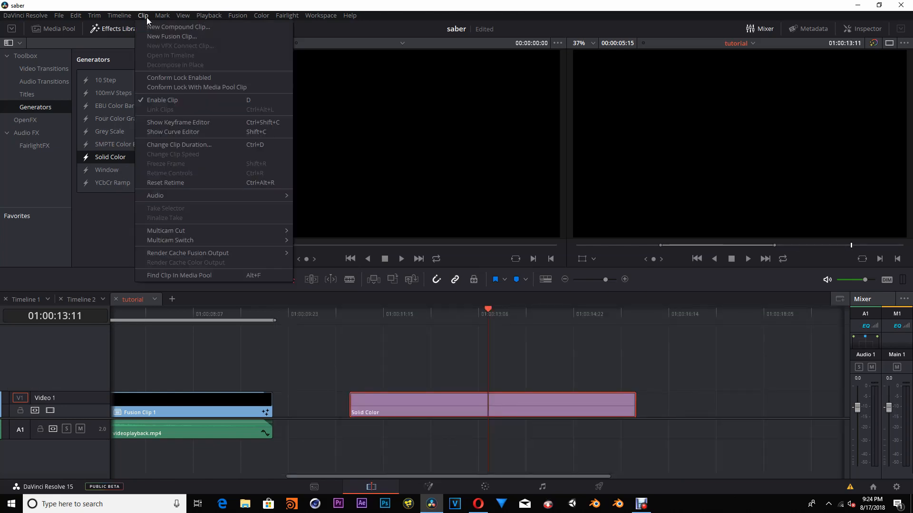
left_click(190, 37)
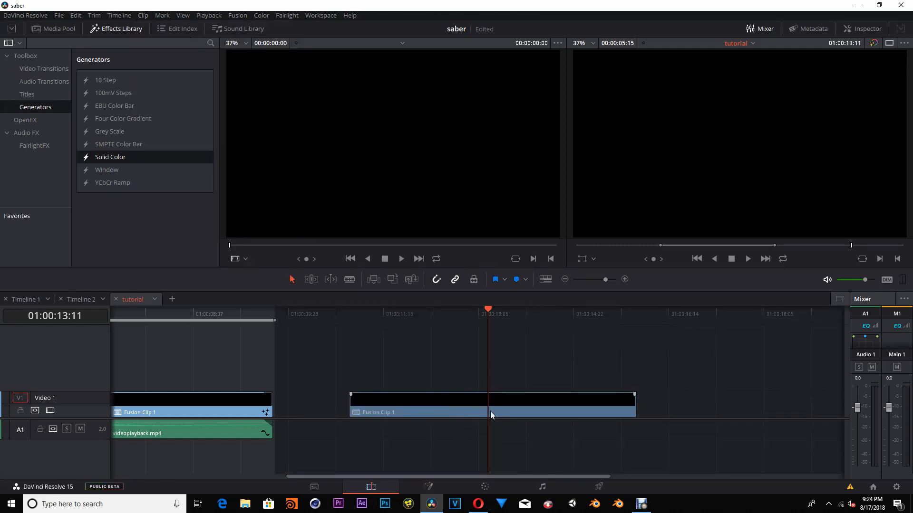
- Open the new clip's Fusion composition and delete its MediaIn1 node, leaving only MediaOut1 in the graph
left_click(429, 487)
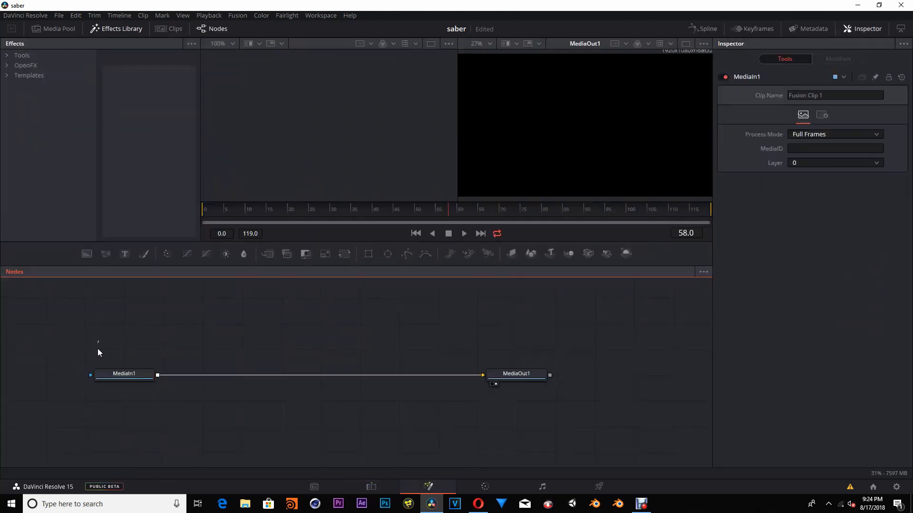
left_click_drag(98, 349, 161, 409)
key("Delete")
left_click_drag(357, 392, 404, 388)
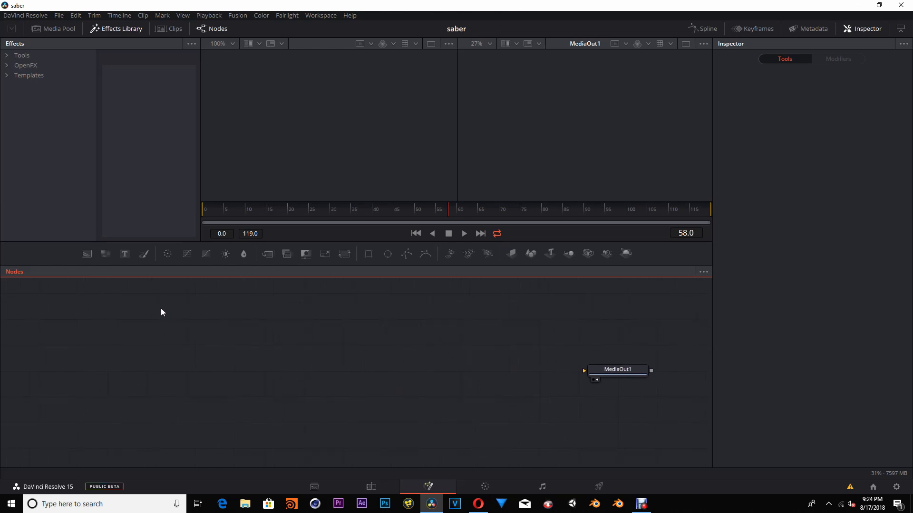
- Add a Background node, show it in the first viewer and place it level with MediaOut1
key("shift+space")
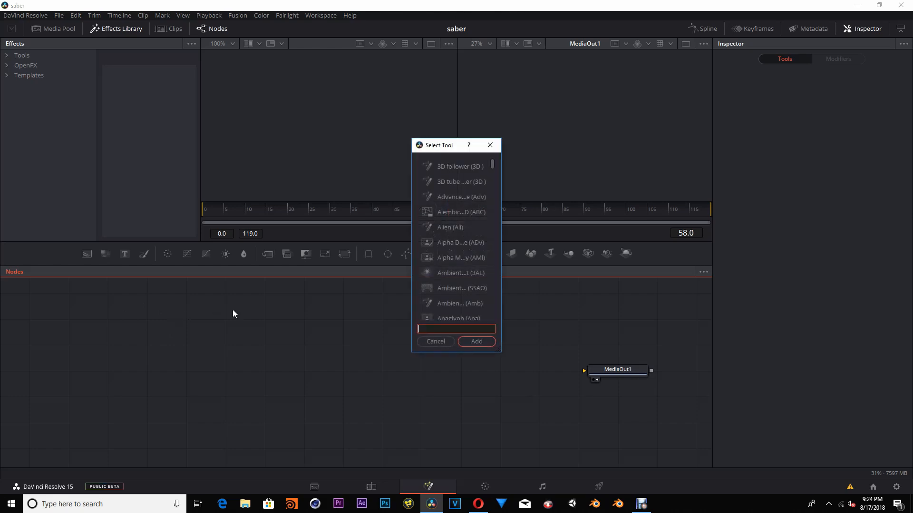
type("bar")
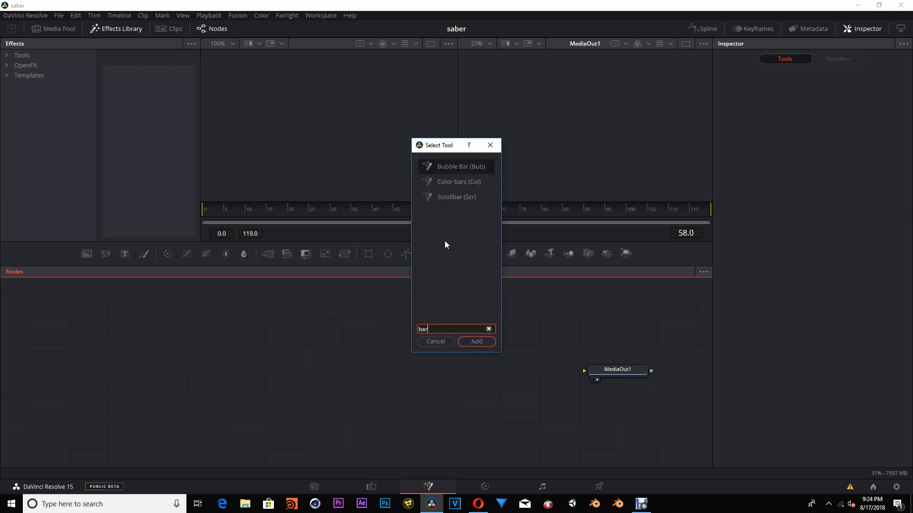
key("BackSpace")
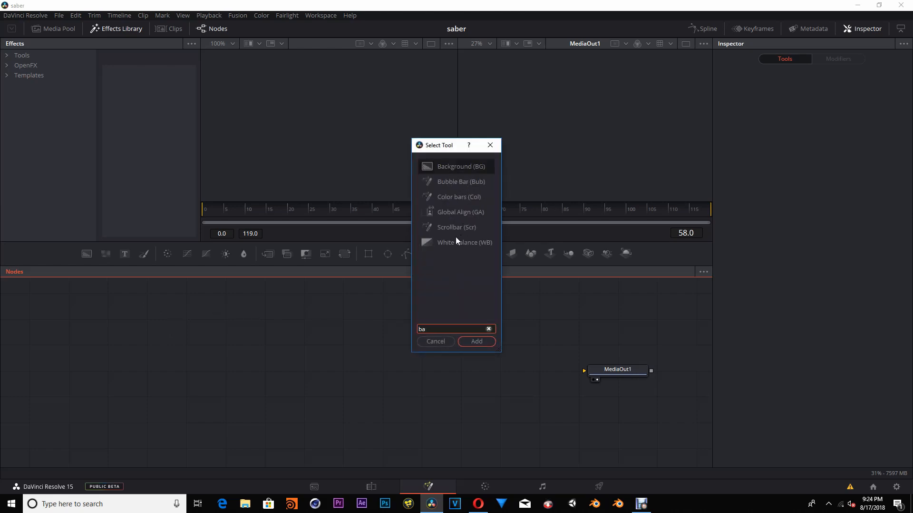
left_click(471, 341)
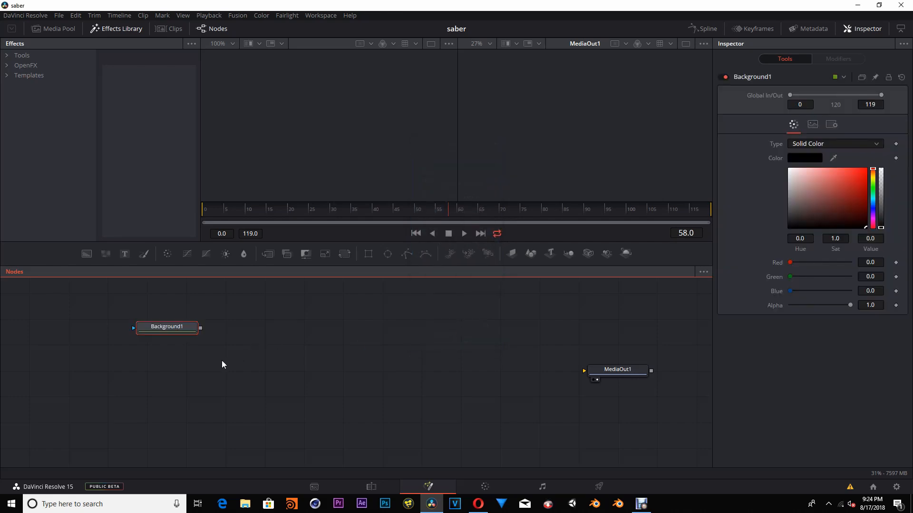
key("1")
left_click_drag(167, 326, 231, 373)
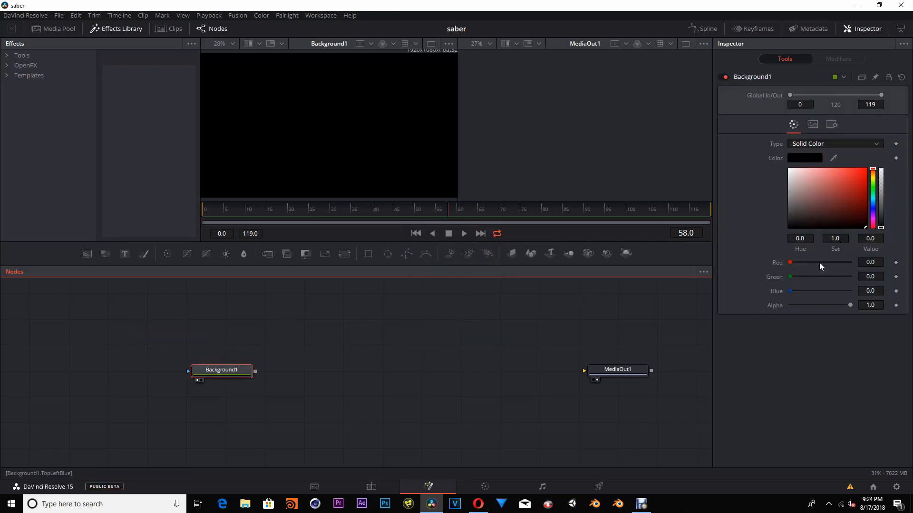
- Turn off Auto Resolution for the Background1 node and set its width and height to 500 each
left_click(832, 125)
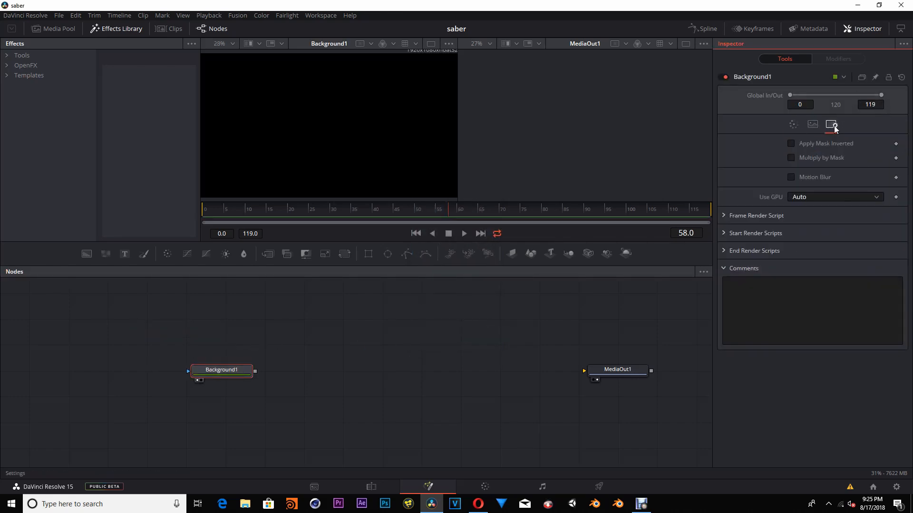
left_click(811, 126)
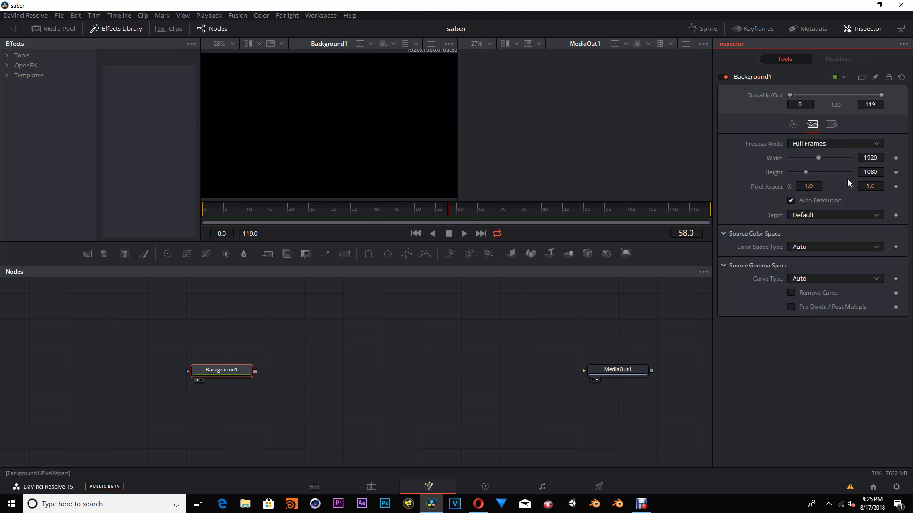
left_click(792, 201)
left_click(870, 157)
type("500")
key("Tab")
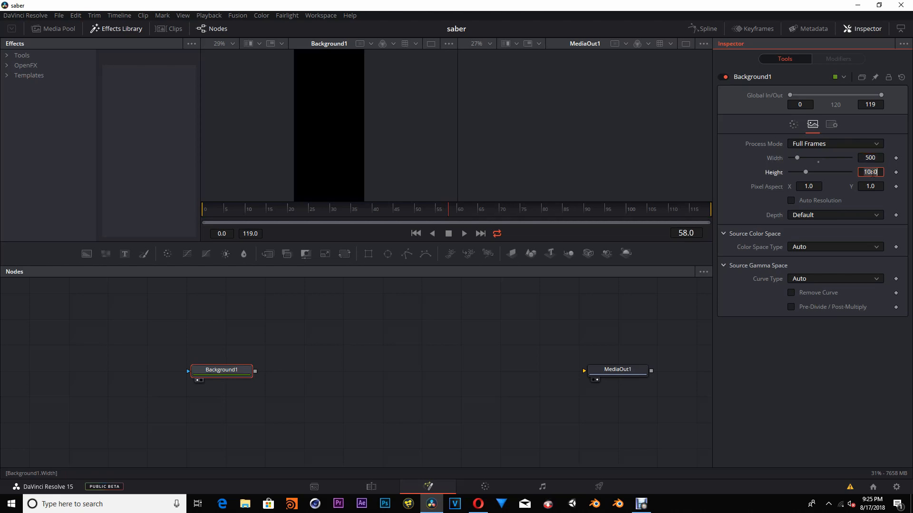
type("50")
key("Tab")
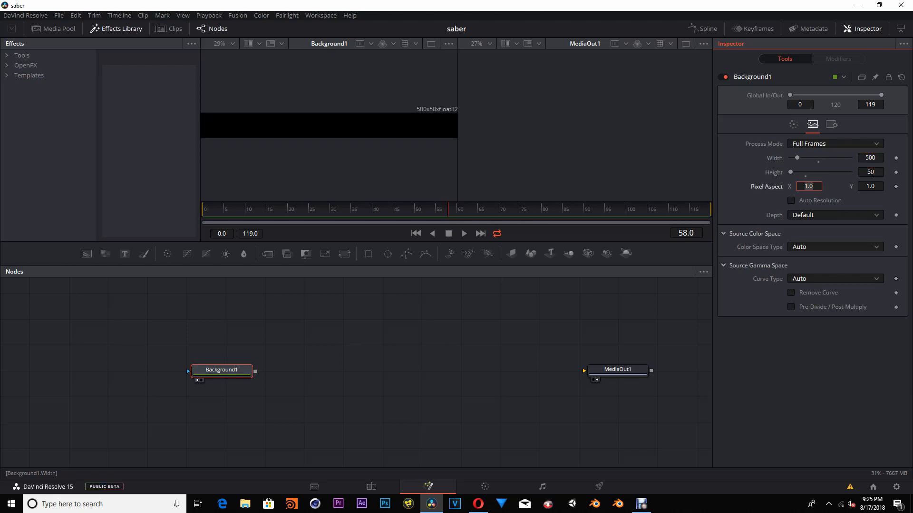
left_click(870, 172)
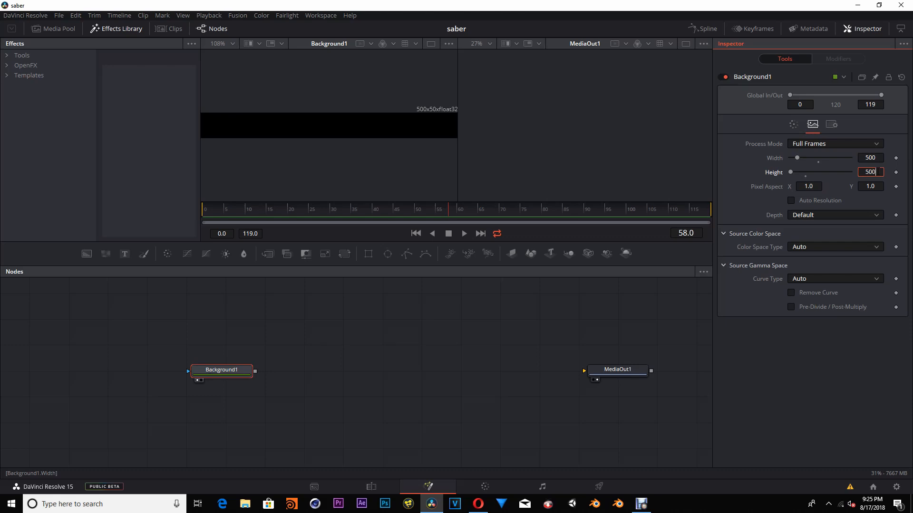
key("Return")
- Add Shape 3D and Camera 3D nodes detached from Background1 and combine them in a Merge 3D node
left_click(383, 369)
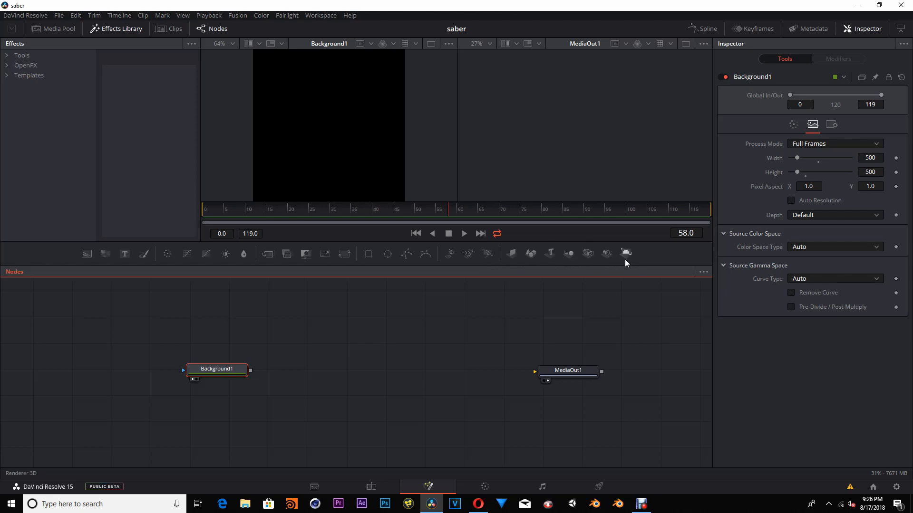
left_click(532, 254)
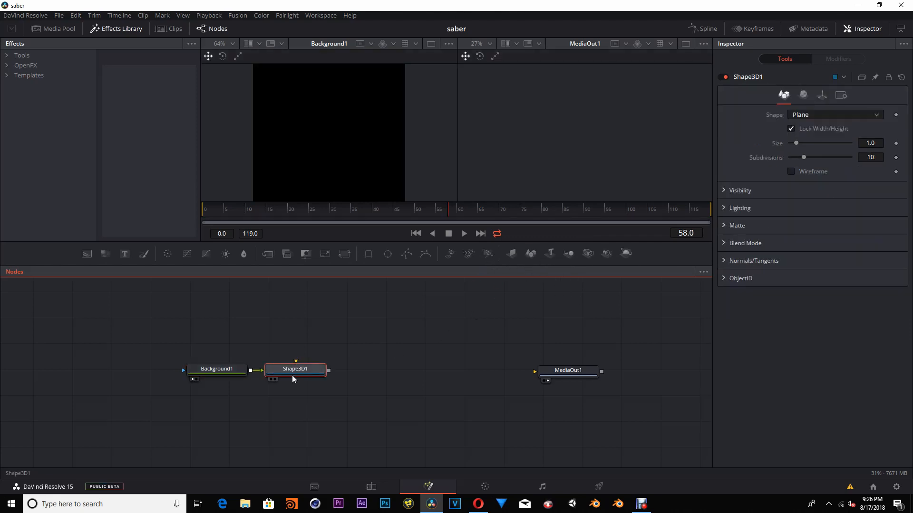
left_click_drag(292, 374, 352, 332)
left_click(309, 371)
left_click(589, 255)
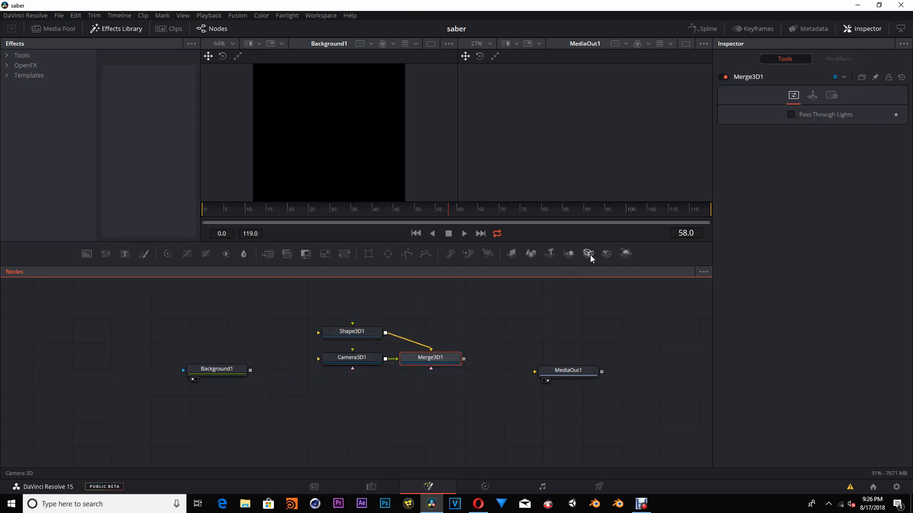
left_click_drag(435, 366, 437, 365)
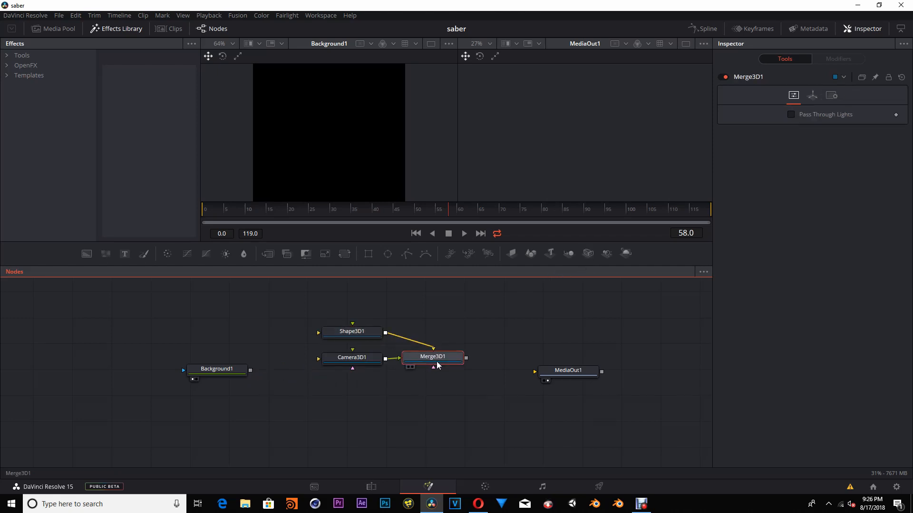
- Spread out the 3D nodes in the graph and show Merge3D1 in the second viewer
left_click(438, 395)
left_click(456, 383)
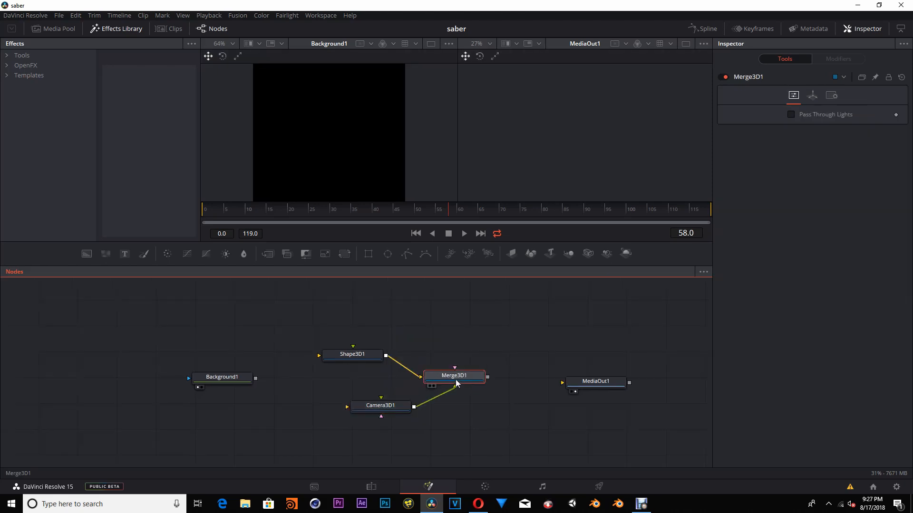
left_click_drag(458, 382, 532, 151)
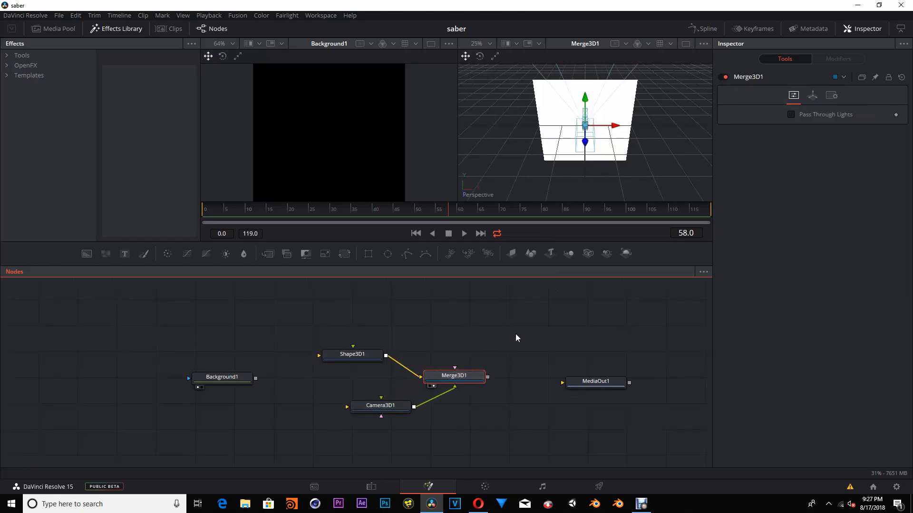
- Place Shape3D1 above Camera3D1 and change its shape to Sphere
left_click_drag(360, 353, 366, 341)
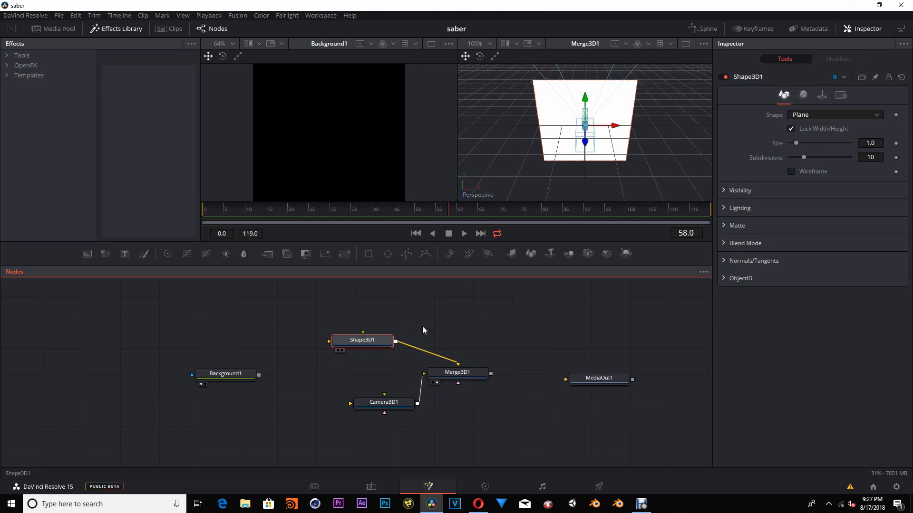
left_click(816, 115)
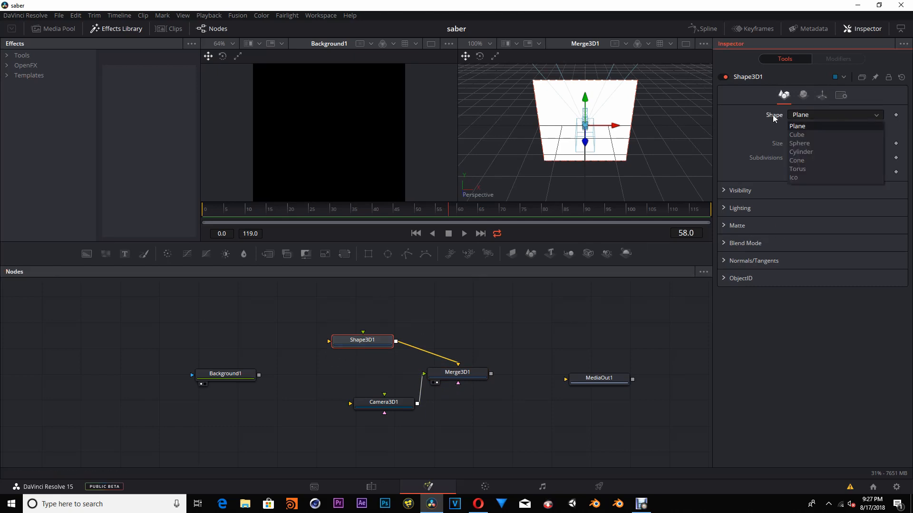
left_click(820, 143)
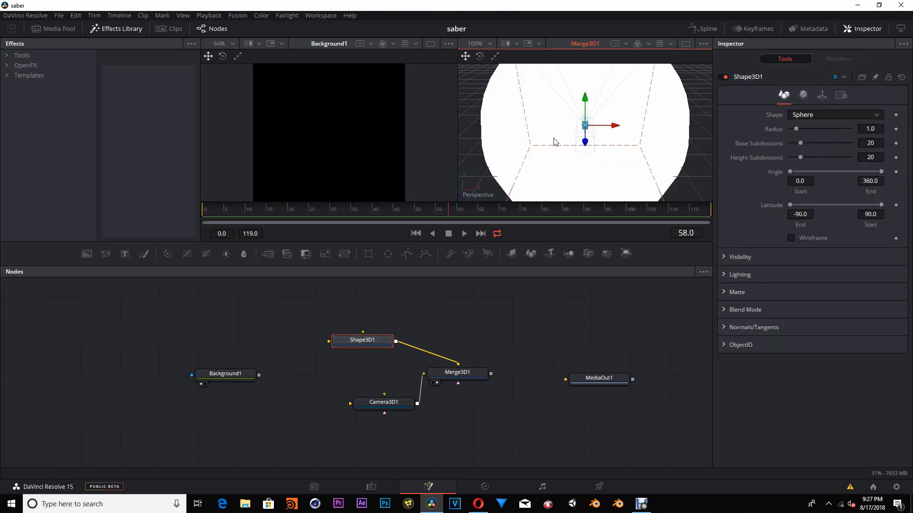
- Enable Lighting in the 3D options of the Merge3D1 viewer
scroll(557, 141, "down", 2)
right_click(567, 133)
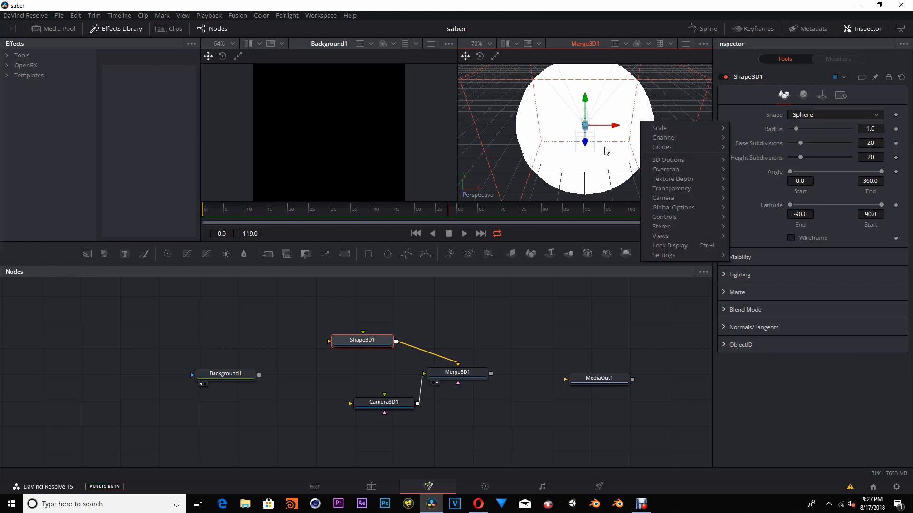
mouse_move(675, 138)
mouse_move(676, 160)
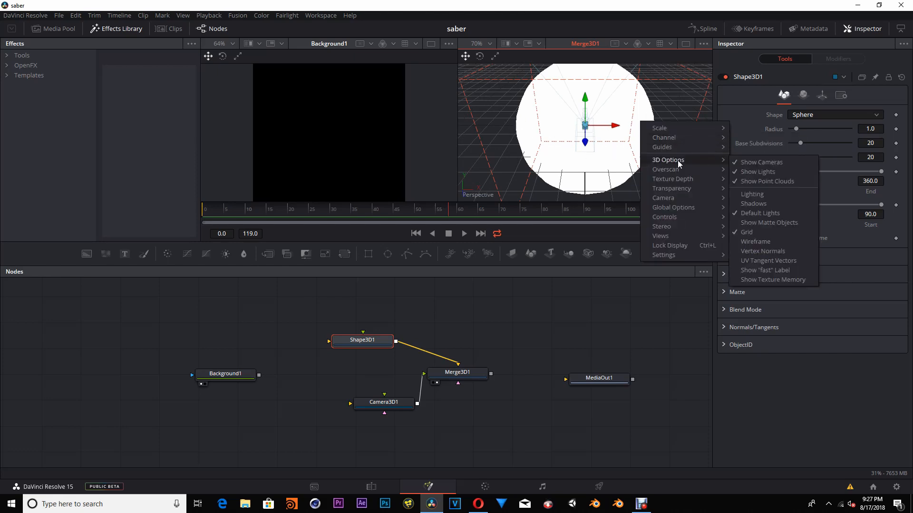
left_click(766, 193)
- Frame the sphere from an angled perspective and copy that point of view to Camera3D1
scroll(640, 144, "down", 2)
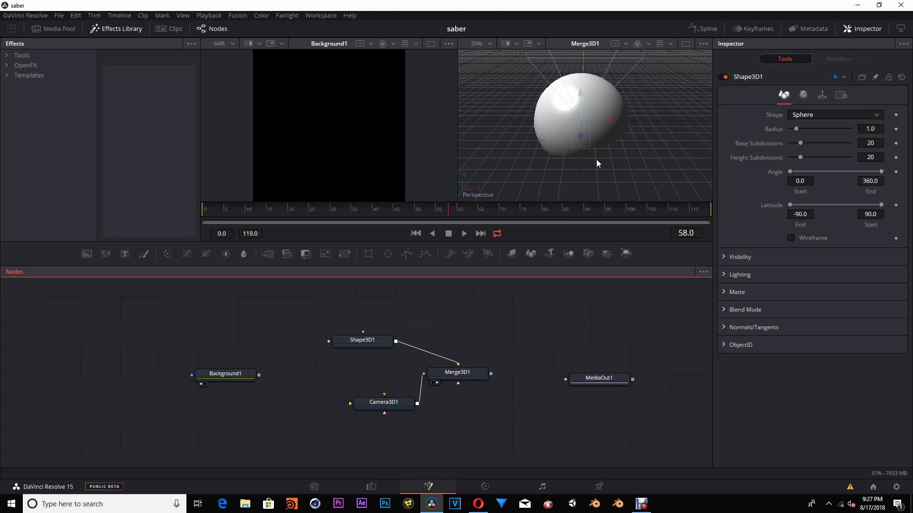
left_click_drag(596, 159, 712, 153)
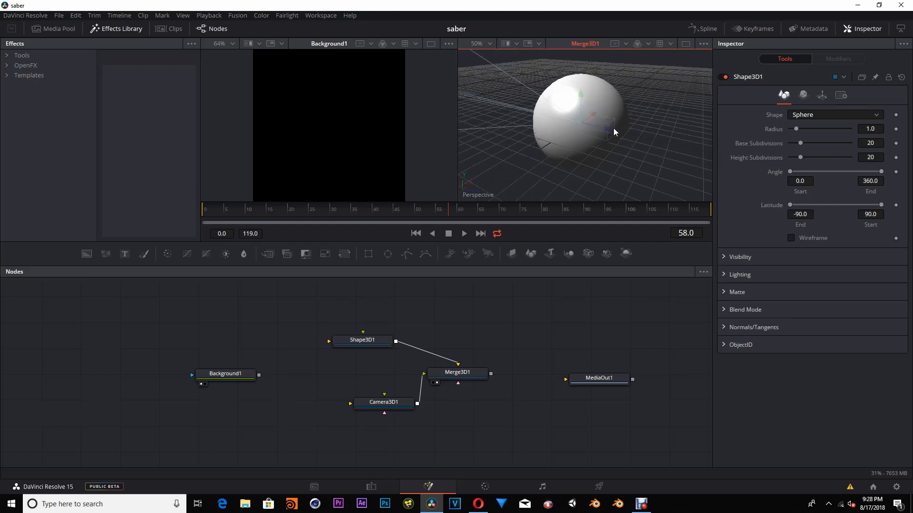
mouse_move(646, 154)
left_mouse_down()
mouse_move(555, 167)
mouse_move(615, 151)
mouse_move(607, 150)
mouse_move(601, 158)
mouse_move(624, 157)
mouse_move(515, 155)
mouse_move(586, 153)
mouse_move(571, 159)
mouse_move(575, 121)
mouse_move(553, 153)
mouse_move(595, 164)
mouse_move(641, 151)
mouse_move(635, 155)
left_mouse_up()
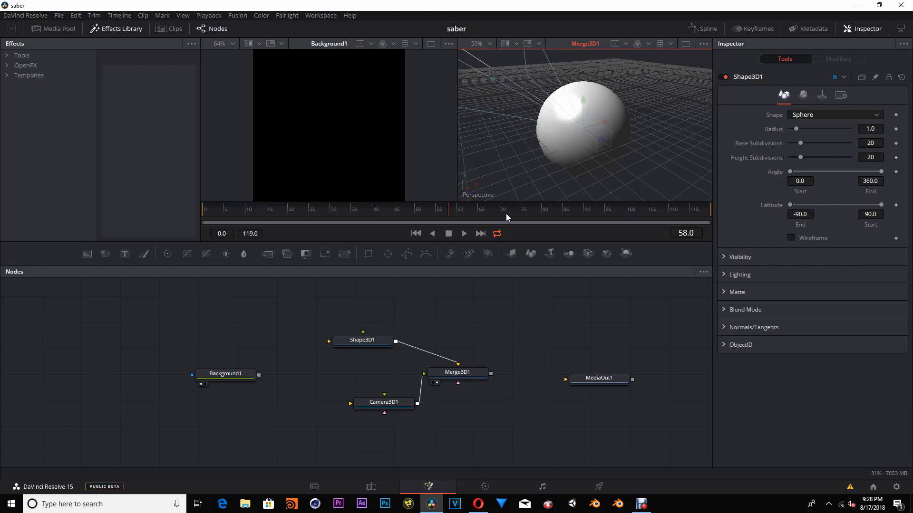
right_click(475, 195)
right_click(471, 193)
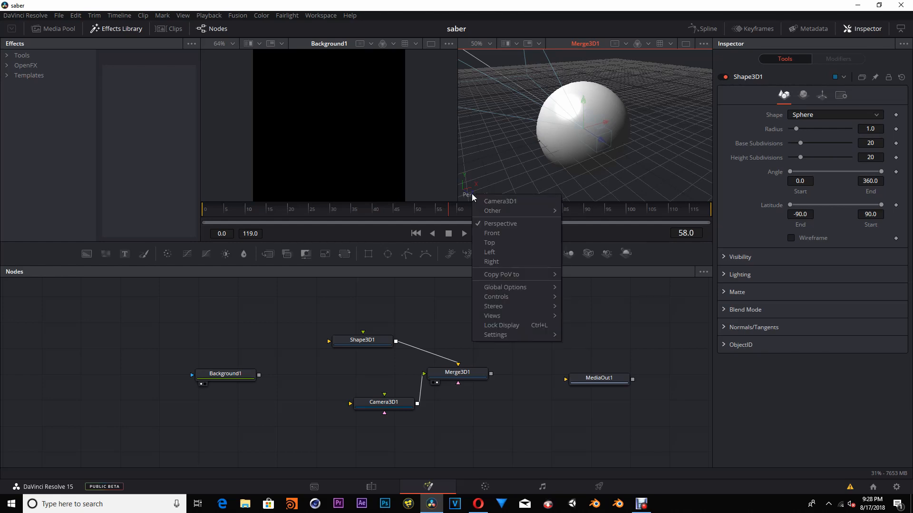
mouse_move(537, 277)
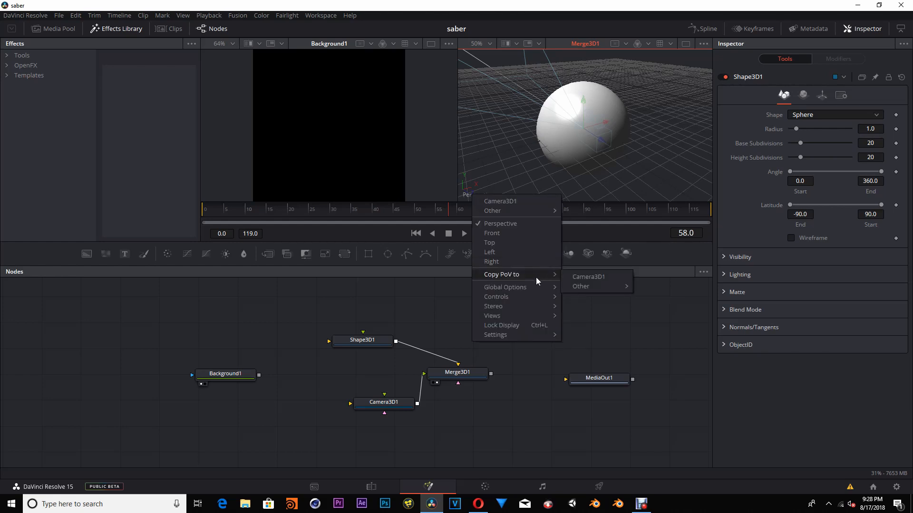
left_click(589, 277)
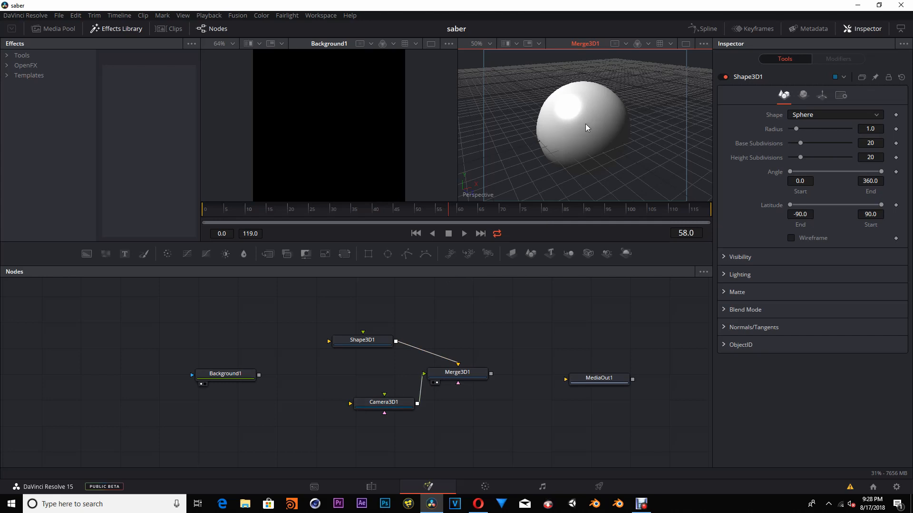
- Add a Renderer 3D node fed by Merge3D1's output and arrange the surrounding nodes neatly
left_click_drag(455, 373, 458, 359)
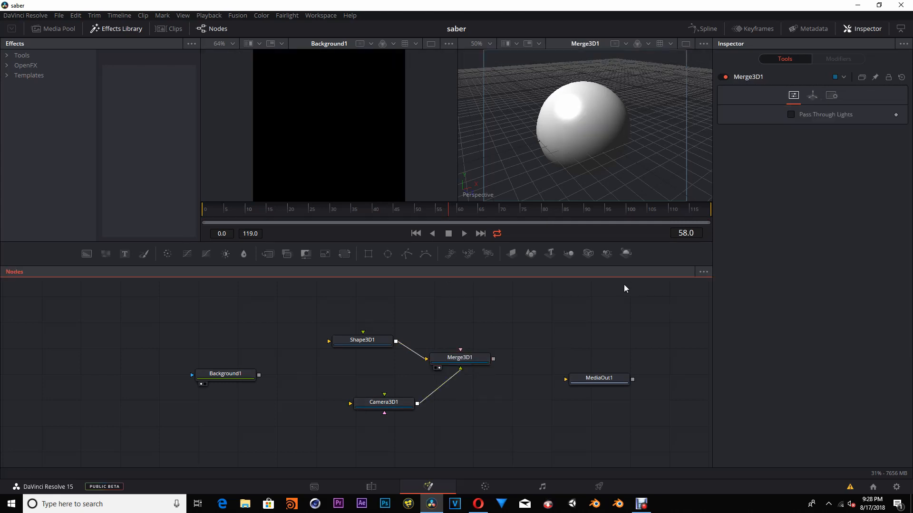
left_click(627, 254)
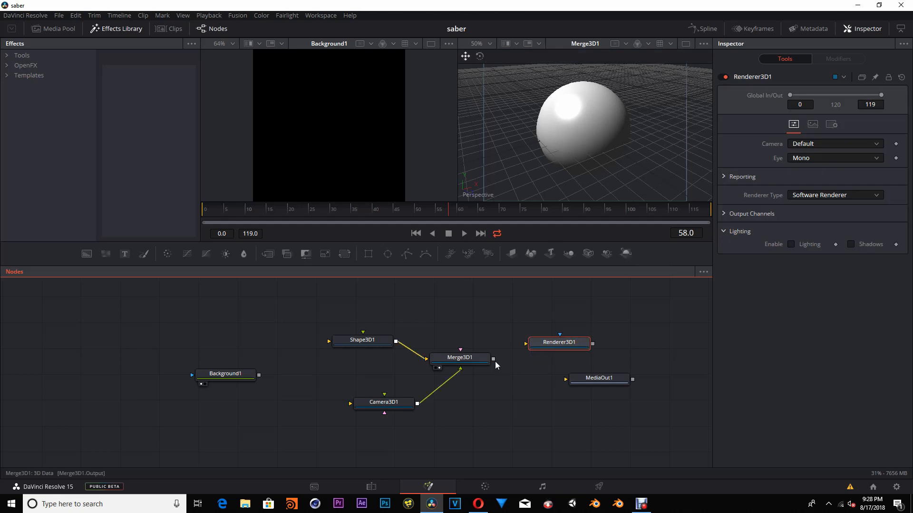
left_click_drag(493, 359, 556, 344)
left_click_drag(556, 343, 565, 359)
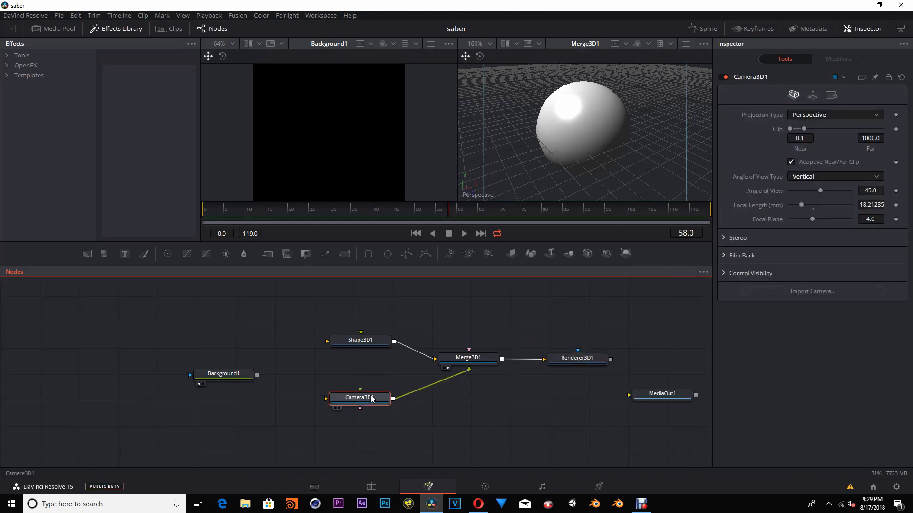
left_click_drag(372, 399, 375, 388)
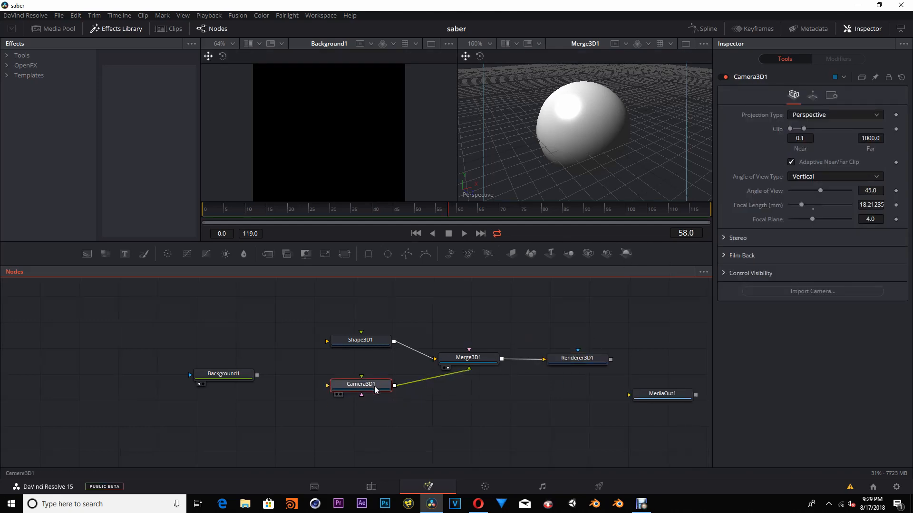
- Check the Renderer3D1 output in the second viewer, then show Merge3D1 there again
left_click(580, 361)
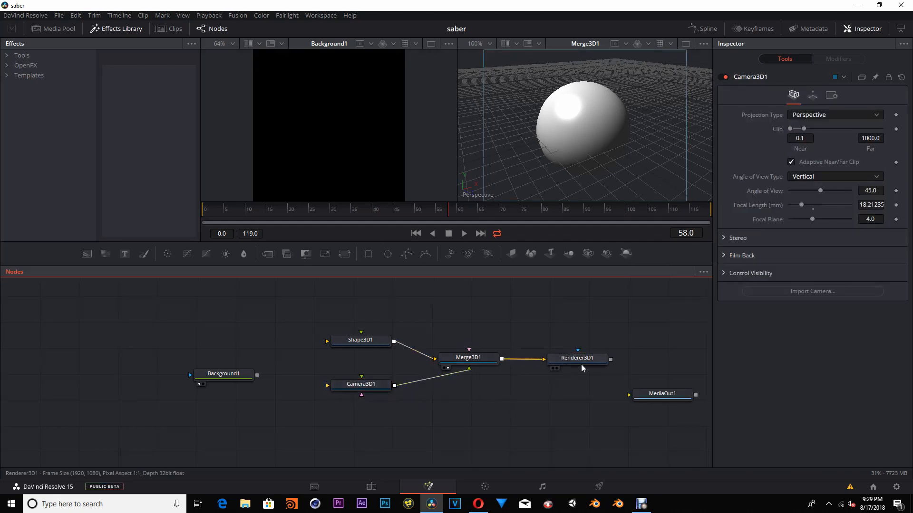
left_click_drag(588, 357, 617, 161)
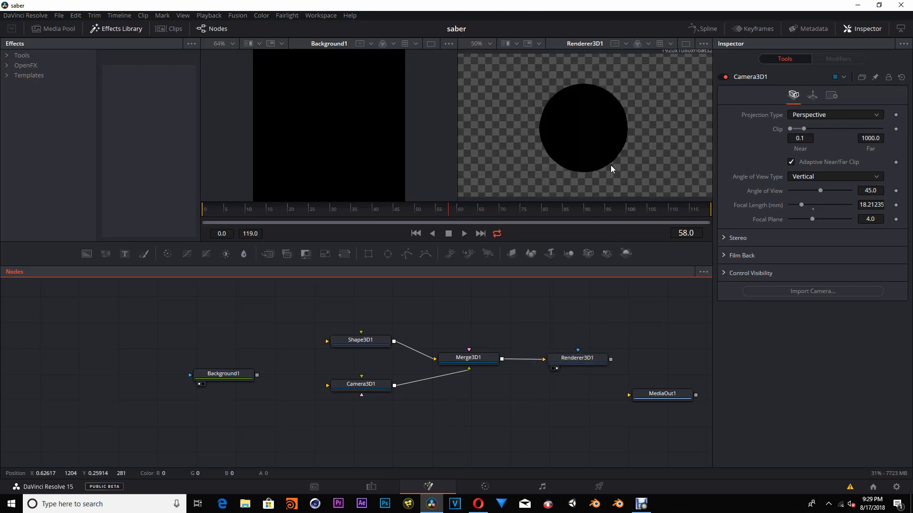
left_click(451, 360)
left_click_drag(507, 215, 569, 140)
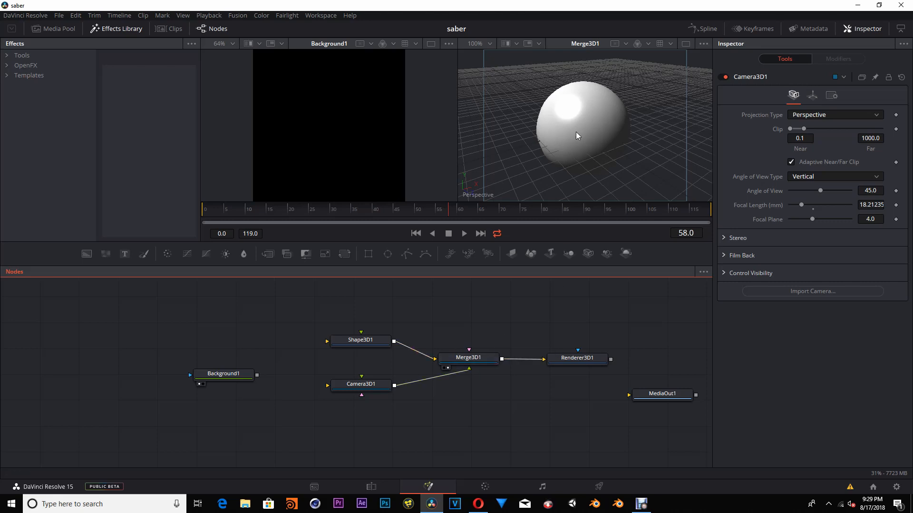
- Add a Directional Light node, connect it to Merge3D1 and place it below the merge node
left_click(470, 359)
left_click(491, 405)
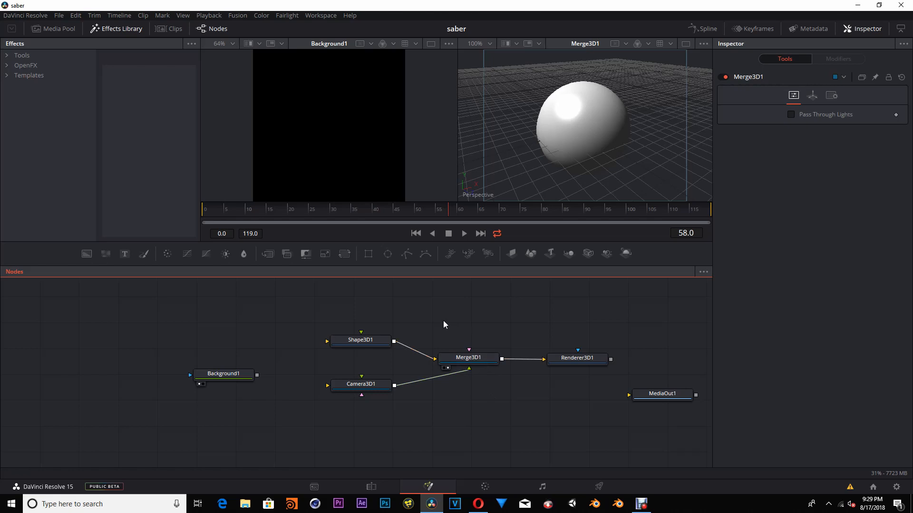
key("shift+space")
type("Merge 3D")
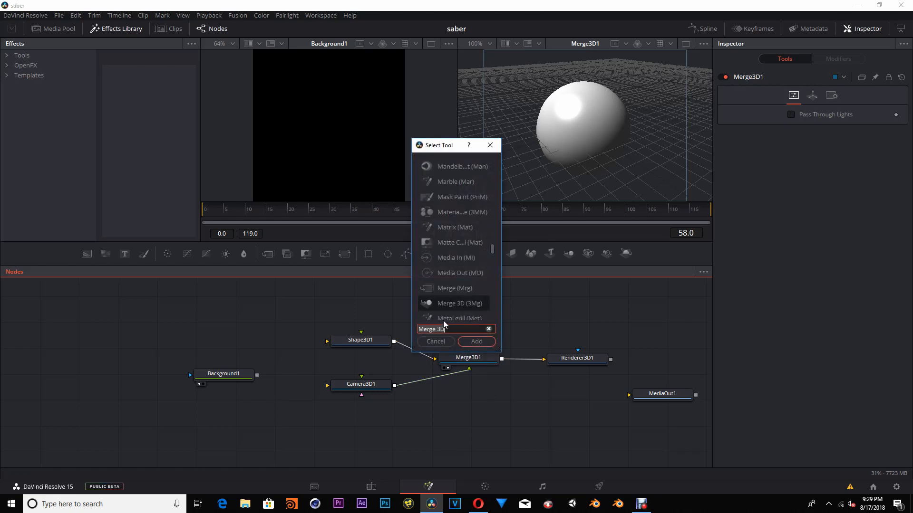
type("dir")
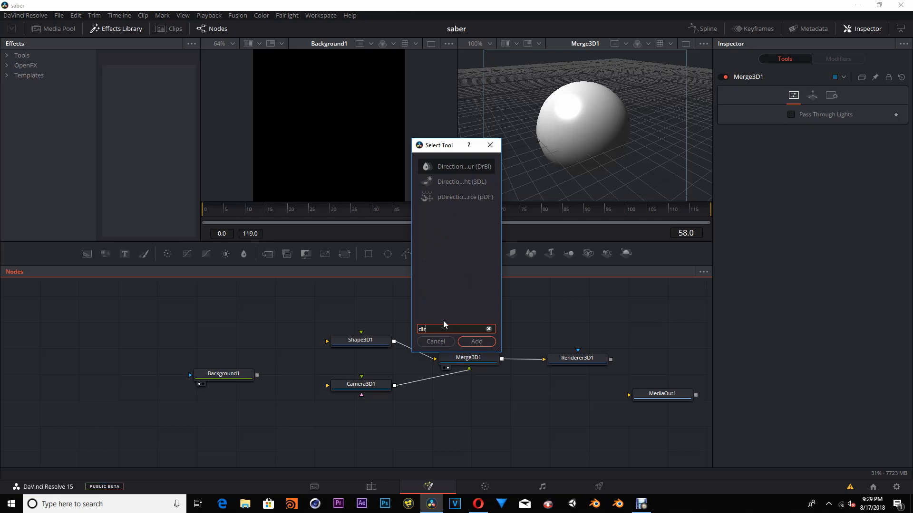
key("Down")
left_click(467, 344)
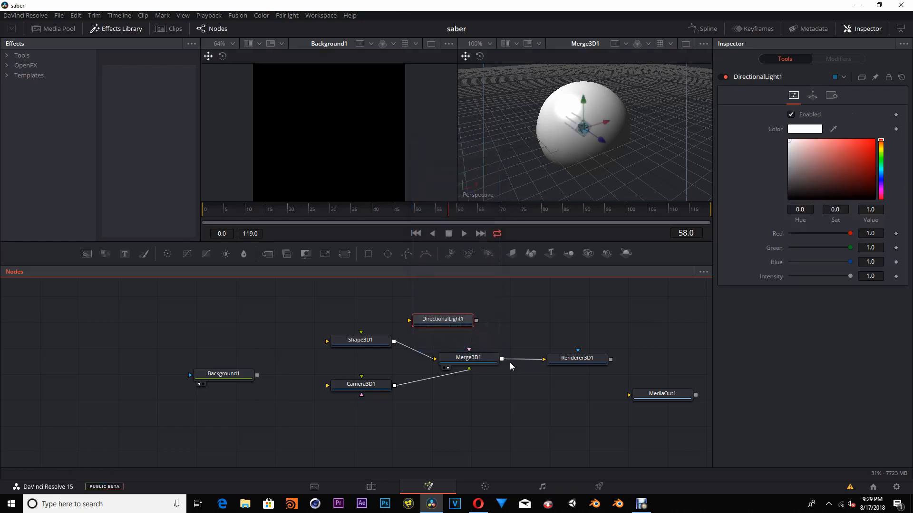
left_click_drag(460, 324, 473, 364)
left_click_drag(452, 433, 445, 432)
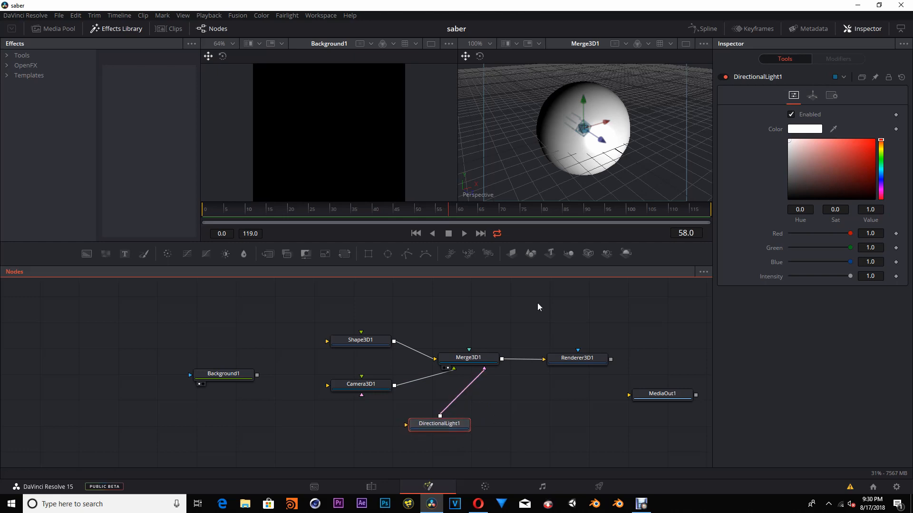
- Move the directional light away from the sphere's centre and rotate it so the sphere is lit from above
left_click_drag(603, 144, 670, 166)
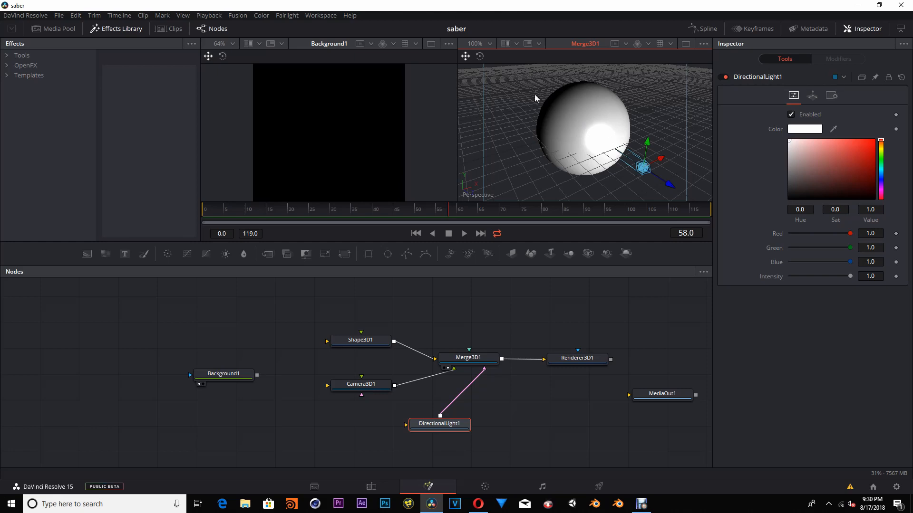
left_click(479, 56)
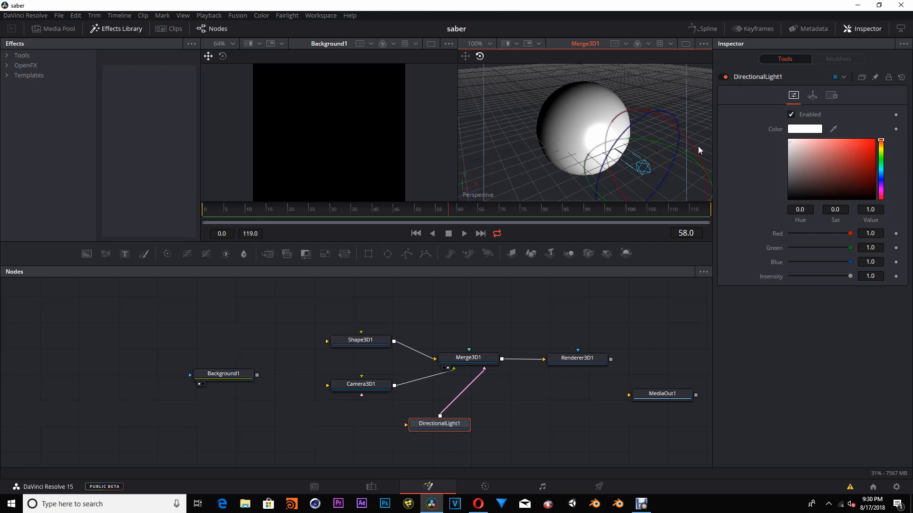
left_click_drag(688, 138, 644, 37)
- Show the Renderer3D1 output in the second viewer and turn off its checker underlay
left_click_drag(577, 358, 620, 162)
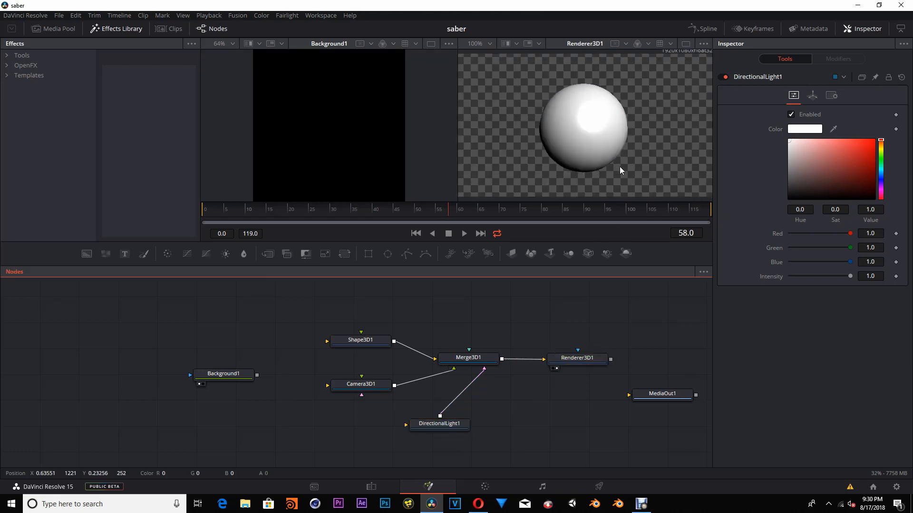
right_click(620, 162)
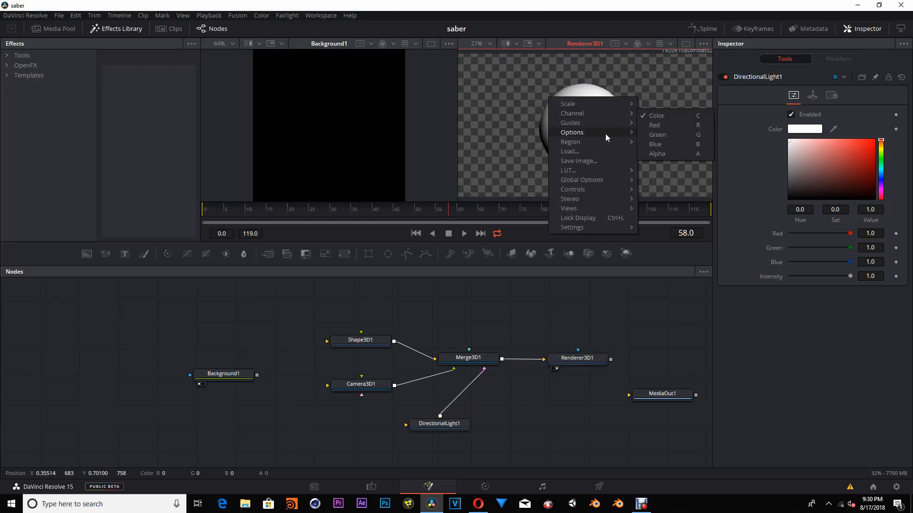
mouse_move(617, 136)
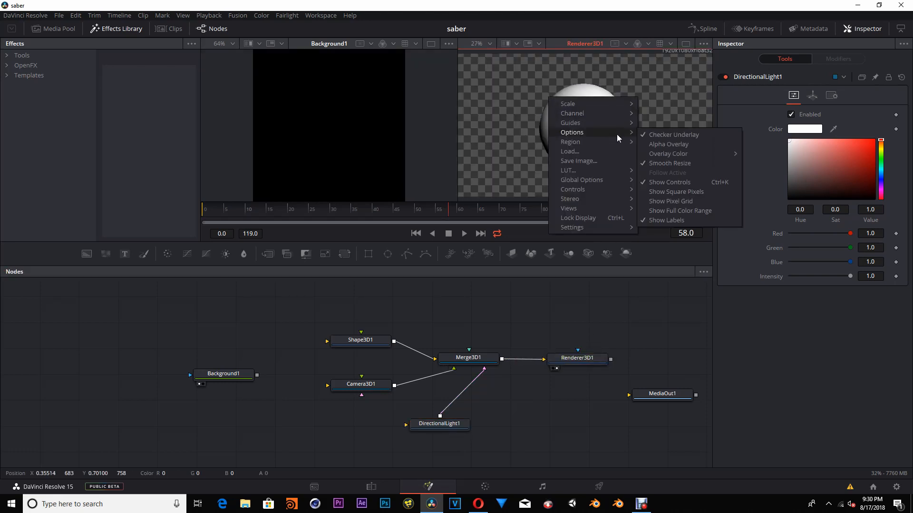
left_click(691, 136)
- Show Merge3D1 in the second viewer again and rearrange the camera, light and background nodes with more space around Background1
left_click_drag(468, 358, 565, 162)
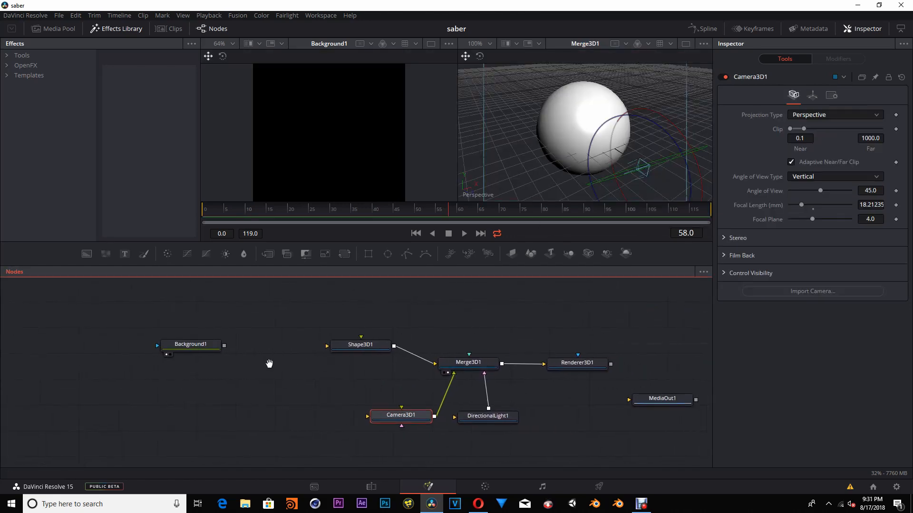
left_click_drag(216, 352, 198, 352)
left_click_drag(258, 353, 342, 367)
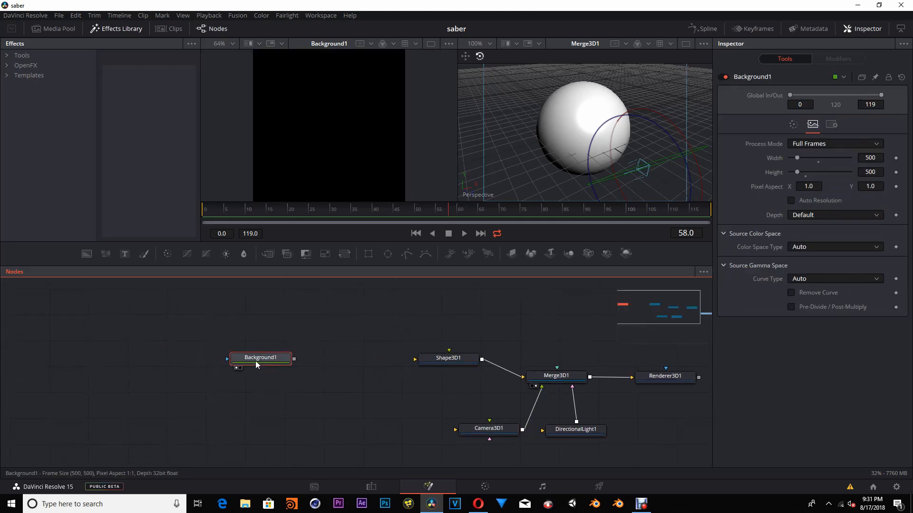
left_click_drag(259, 362, 240, 368)
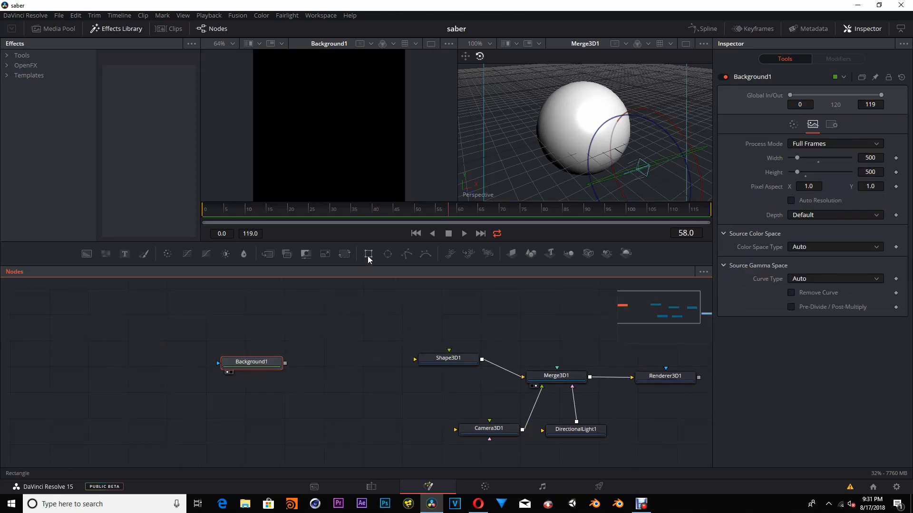
- Add a Rectangle mask to Background1 and set the background's solid color to pure red
left_click(368, 254)
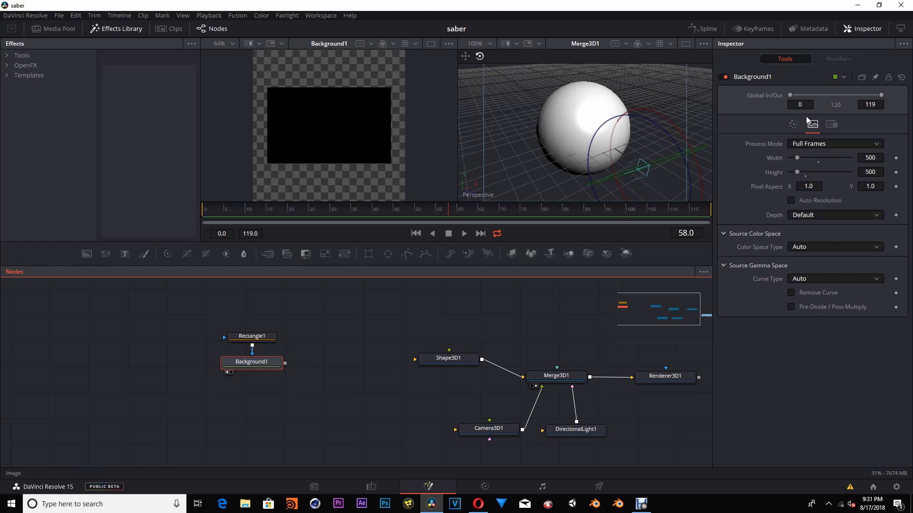
left_click(793, 124)
left_click_drag(854, 180, 882, 164)
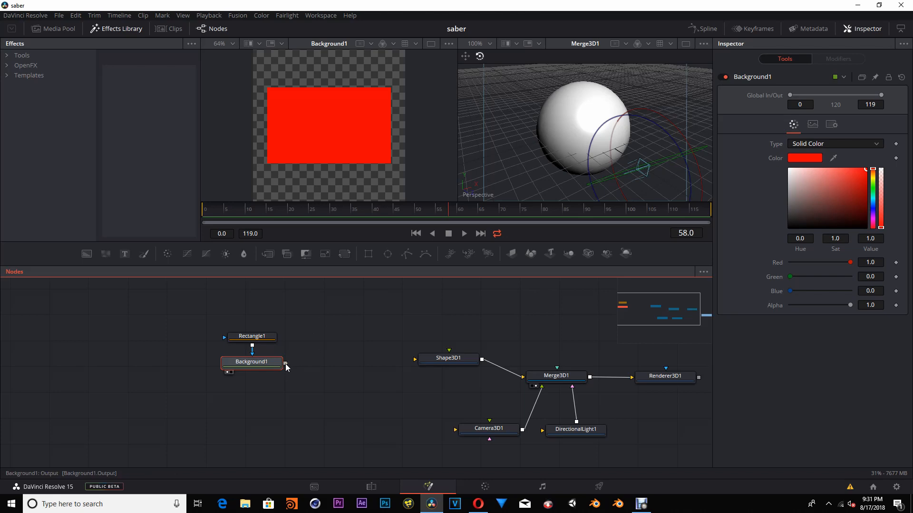
- Feed Background1 into Shape3D1 and reshape the rectangle mask into a thin band about 1.025 wide and 0.056 high, centred at Y about 0.884
left_click_drag(285, 366, 425, 364)
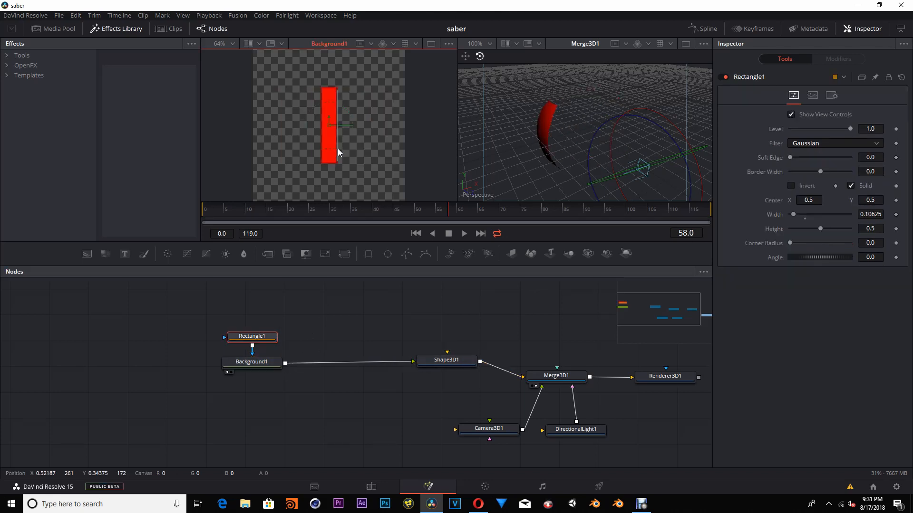
left_click_drag(337, 148, 385, 145)
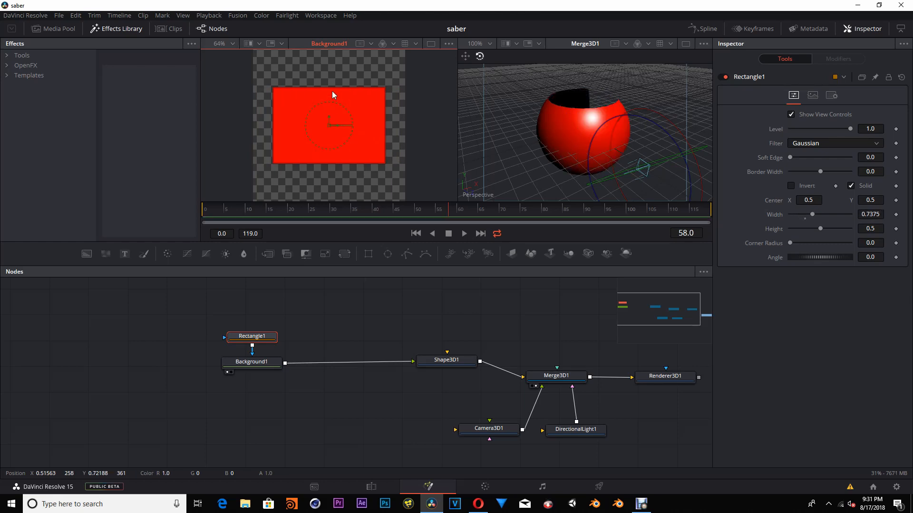
mouse_move(332, 92)
left_mouse_down()
mouse_move(332, 126)
mouse_move(331, 90)
mouse_move(333, 105)
left_mouse_up()
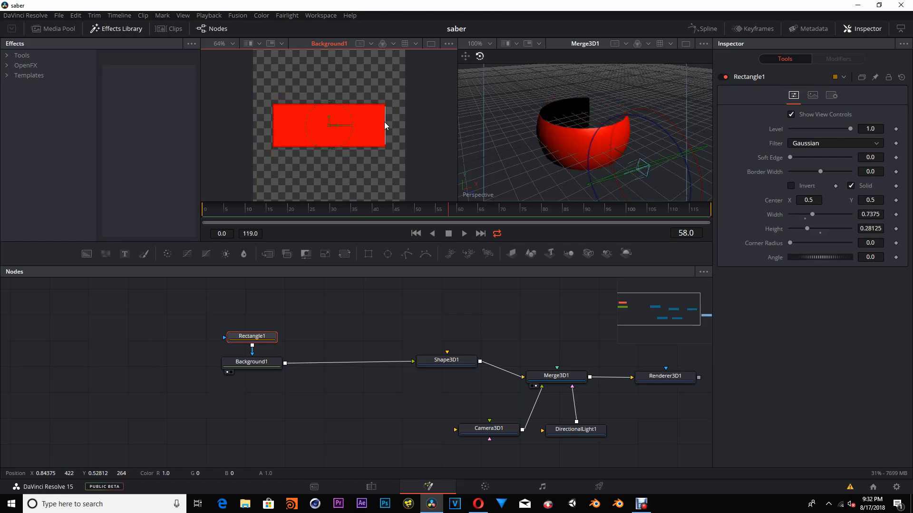
left_click_drag(385, 125, 407, 126)
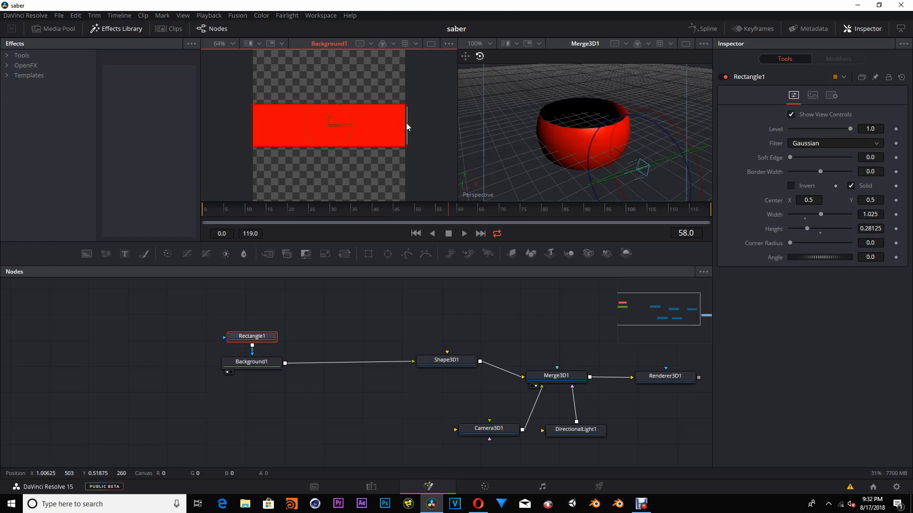
left_click_drag(352, 147, 337, 62)
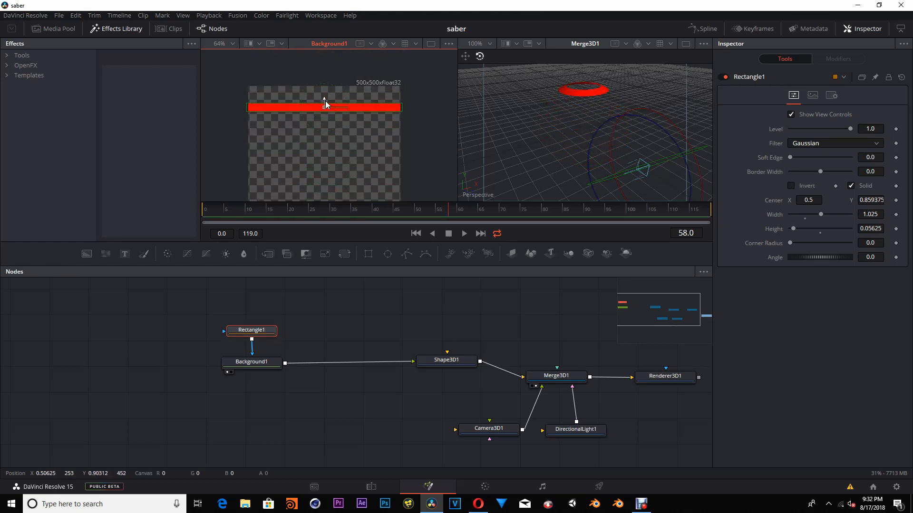
mouse_move(325, 99)
left_mouse_down()
mouse_move(326, 86)
mouse_move(326, 123)
mouse_move(330, 100)
left_mouse_up()
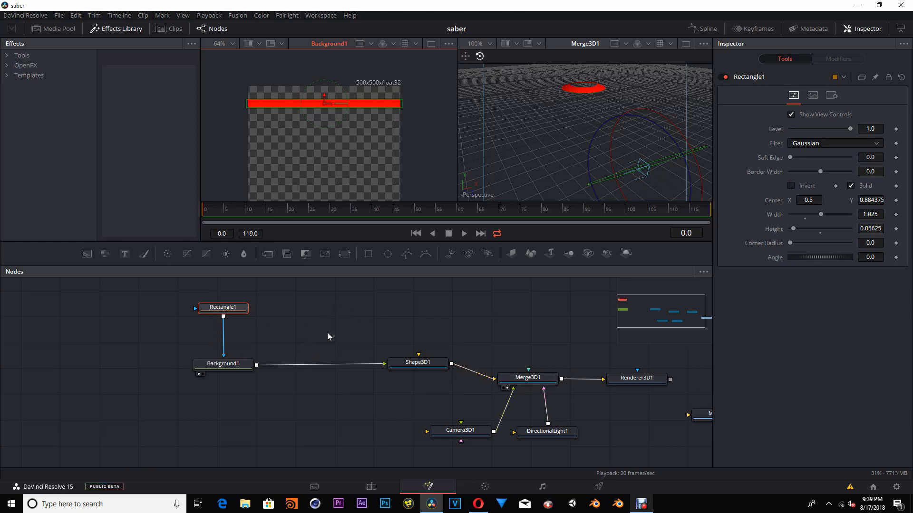
- Add an unconnected Transform node and place it to the right of Rectangle1
left_click_drag(377, 318, 347, 326)
left_click(284, 317)
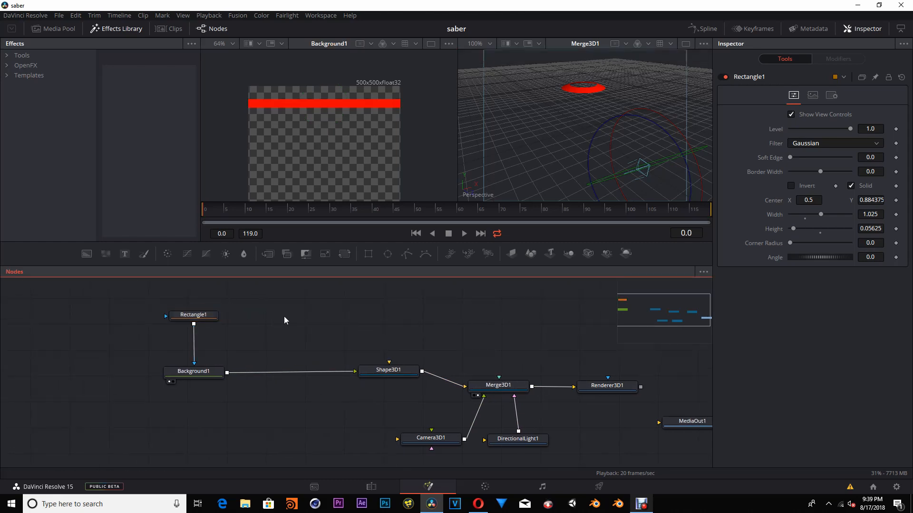
key("shift+space")
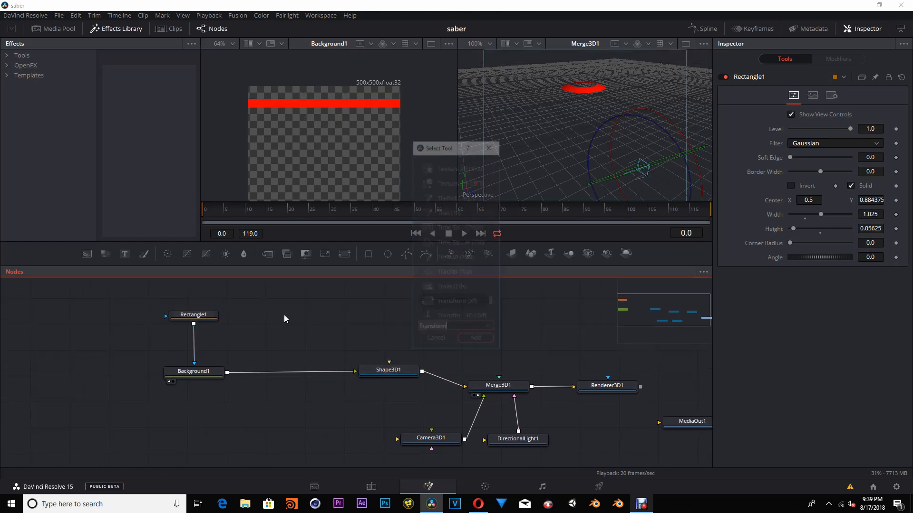
type("tra")
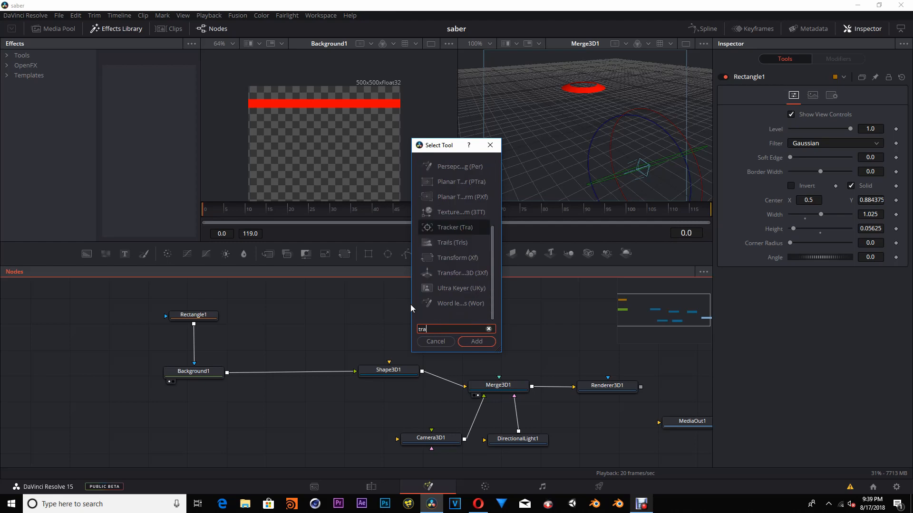
left_click(458, 258)
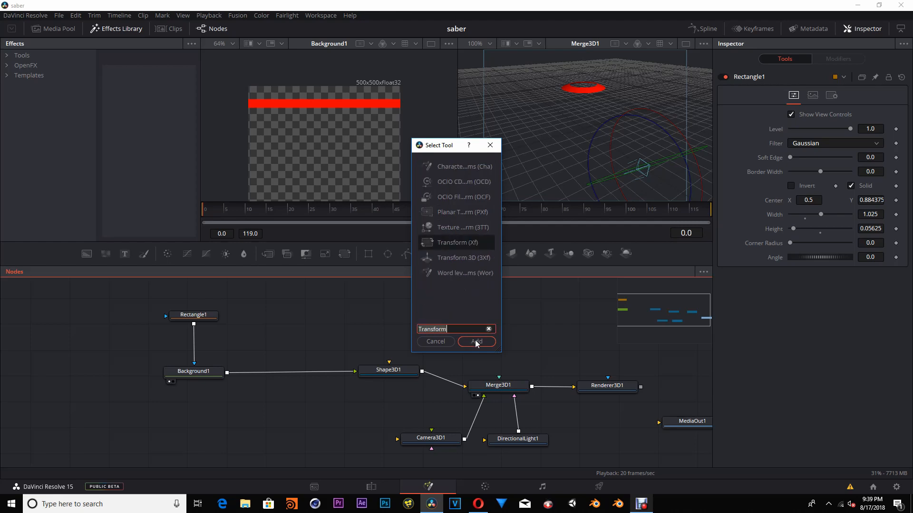
left_click(475, 340)
left_click_drag(288, 317, 313, 317)
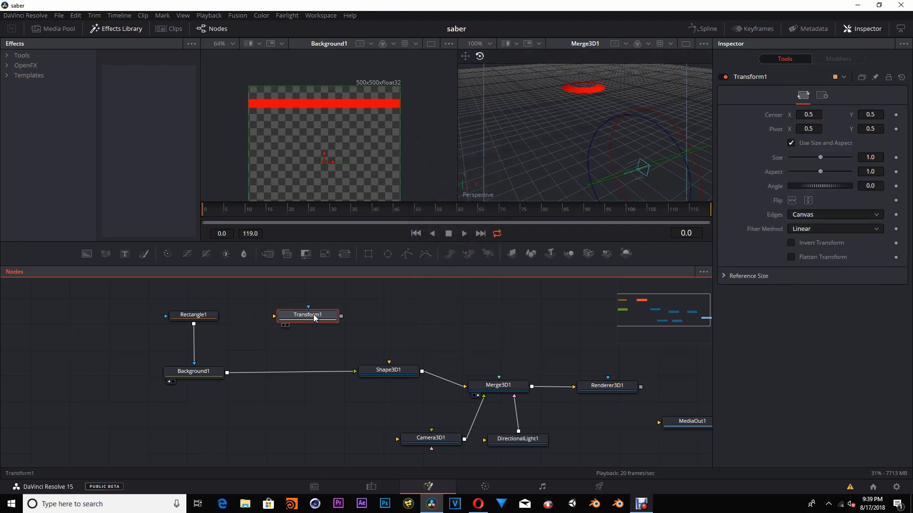
- Rename the Transform node as vars
right_click(314, 318)
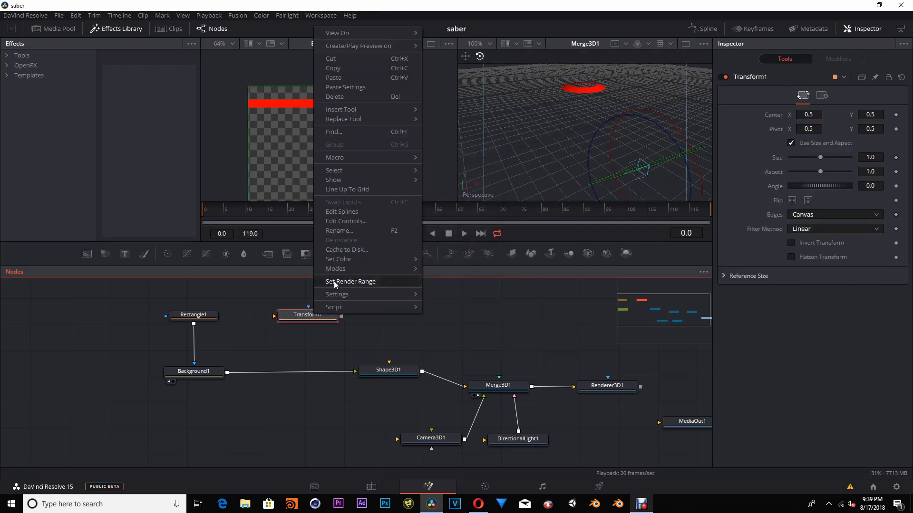
left_click(350, 231)
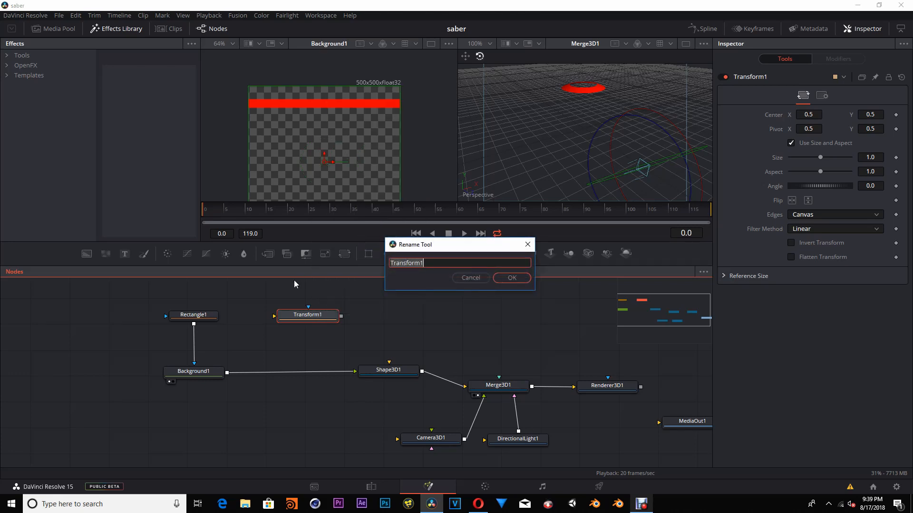
type("vars")
left_click(514, 280)
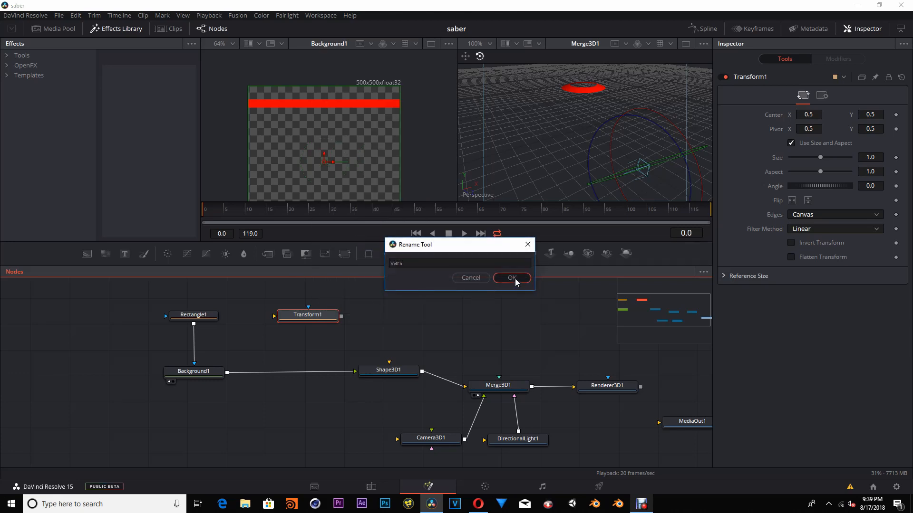
left_click_drag(314, 318, 315, 322)
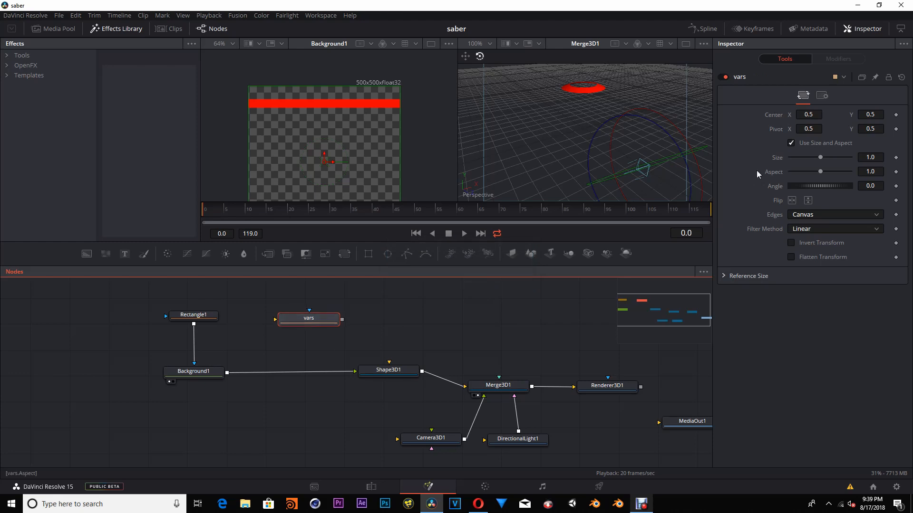
- Add a custom Number control named animate to the vars node, using SliderControl on the Controls page
right_click(742, 78)
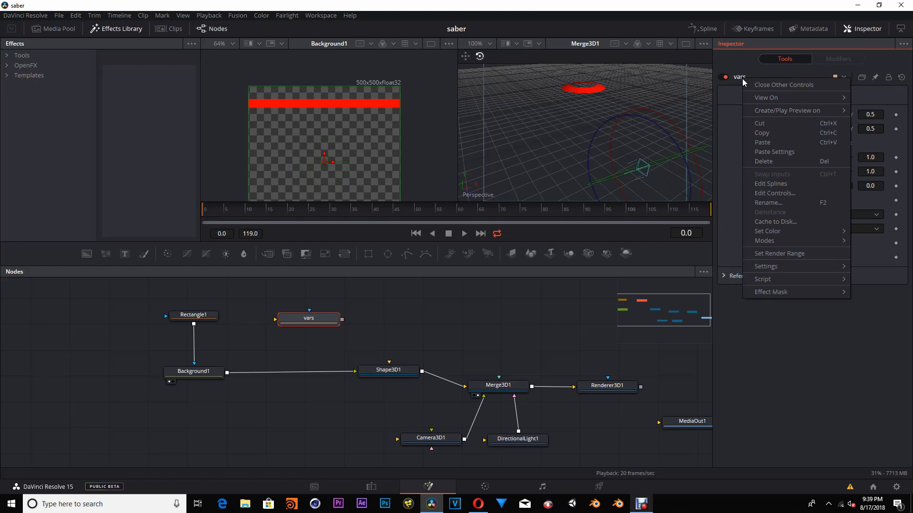
left_click(800, 193)
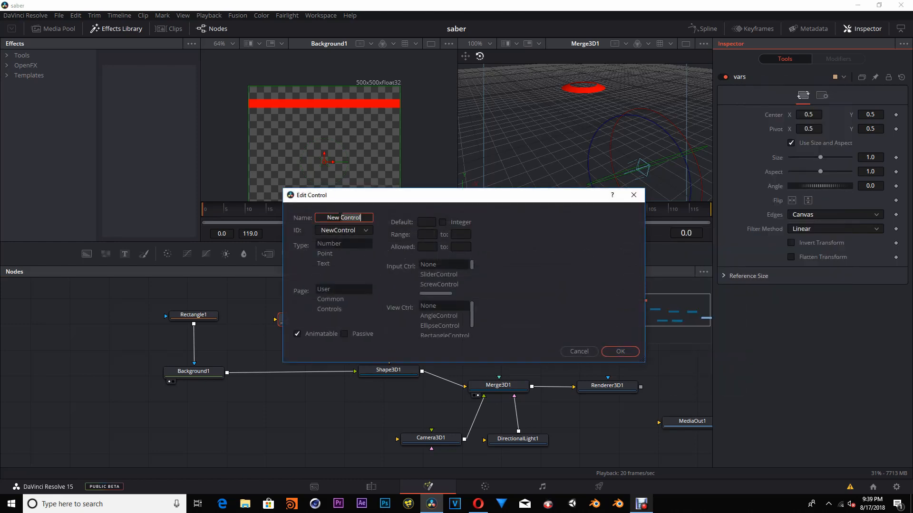
triple_click(341, 218)
type("animate")
left_click(335, 246)
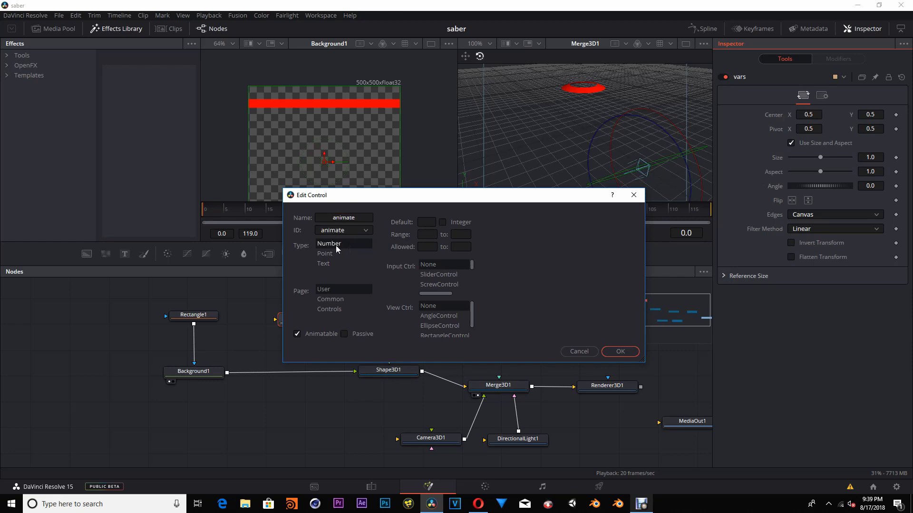
left_click(452, 277)
left_click(333, 309)
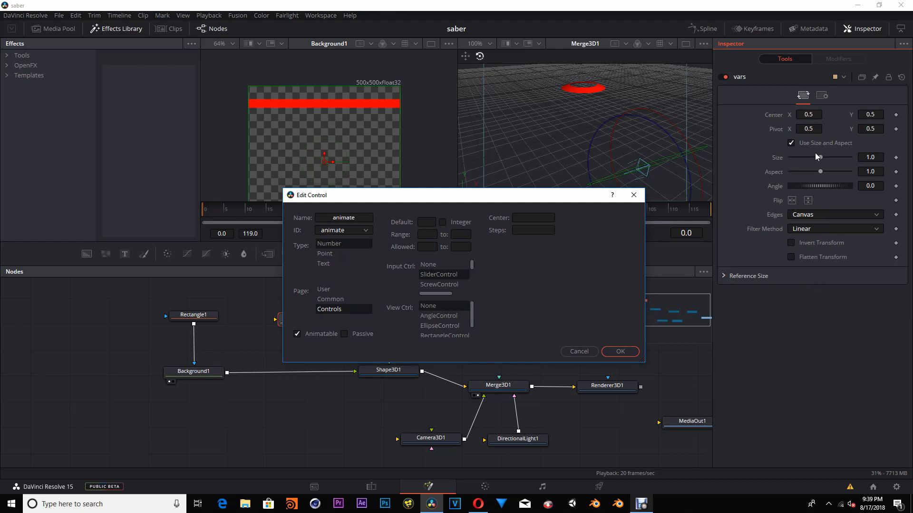
left_click(621, 351)
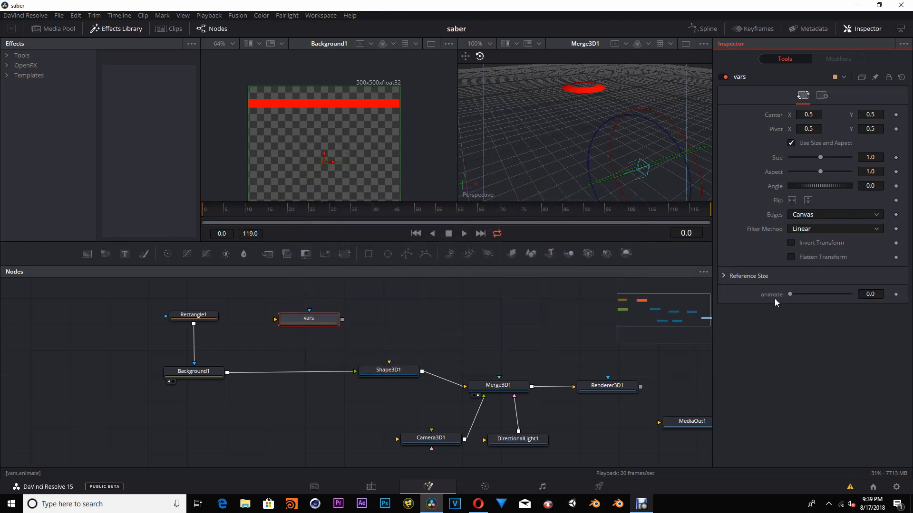
- Animate the animate slider from its minimum at frame 0 to its maximum at about frame 14
left_click_drag(789, 294, 749, 302)
right_click(787, 295)
left_click(803, 299)
left_click(265, 212)
left_click_drag(789, 294, 852, 294)
- Play the animation from the first frame to check the slider's movement, and return to the start
left_click(414, 235)
left_click(464, 236)
left_click(449, 234)
left_click(416, 234)
- Add the expression Point(0.5, vars:GetValue("animate")) to the Center of Rectangle1
left_click(210, 318)
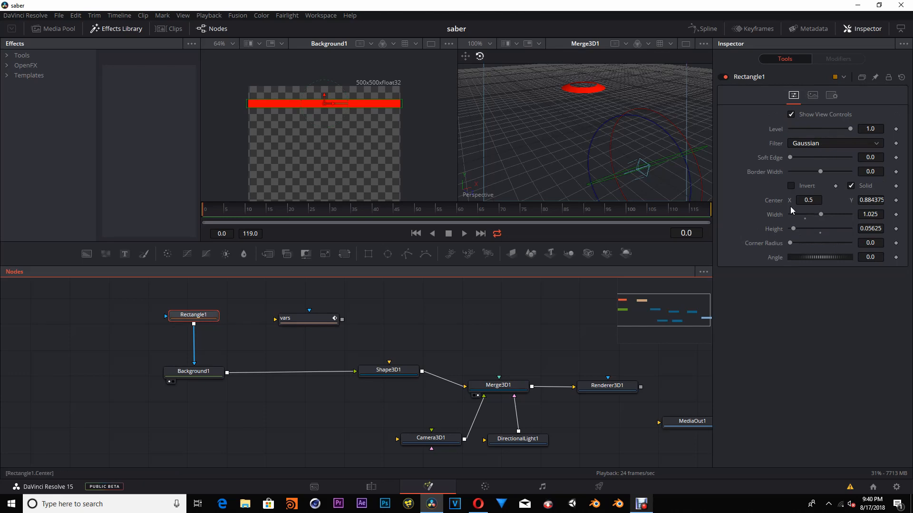
right_click(774, 202)
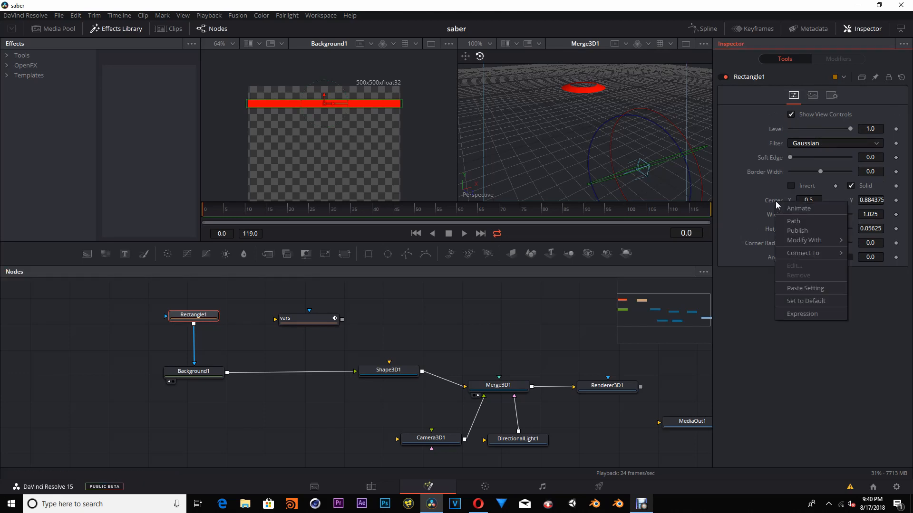
left_click(802, 314)
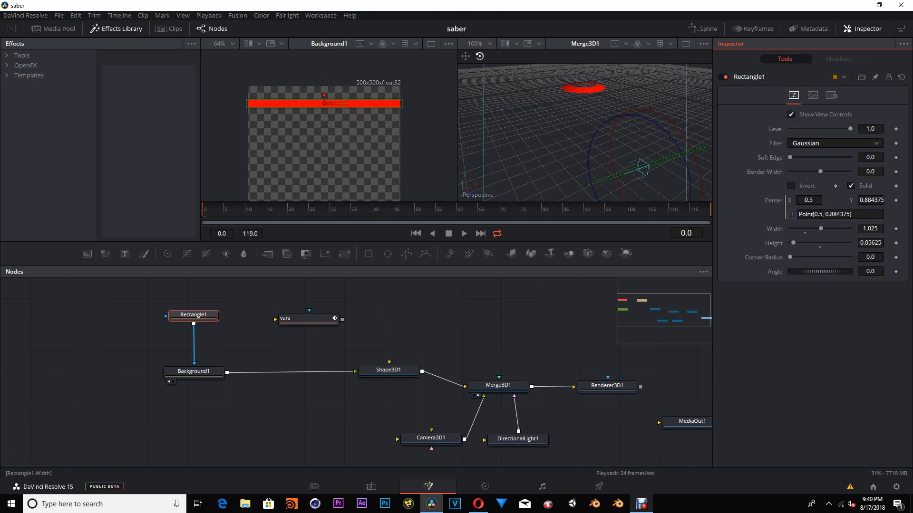
double_click(837, 215)
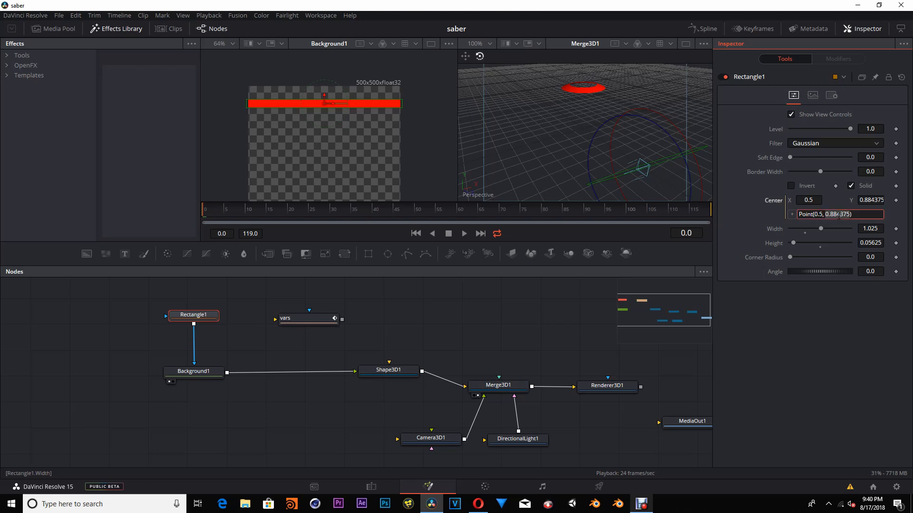
key("BackSpace")
type("rs:GetValue")
type("(\"\"")
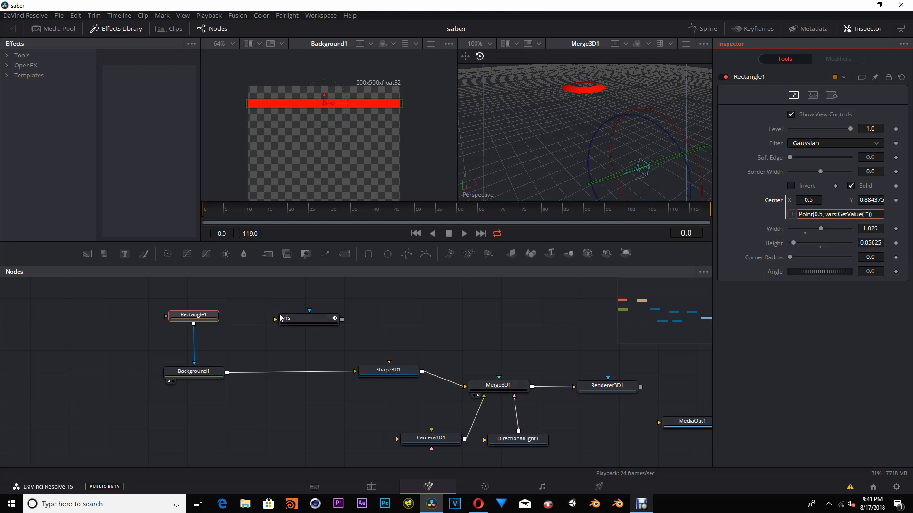
type("animate")
type("))")
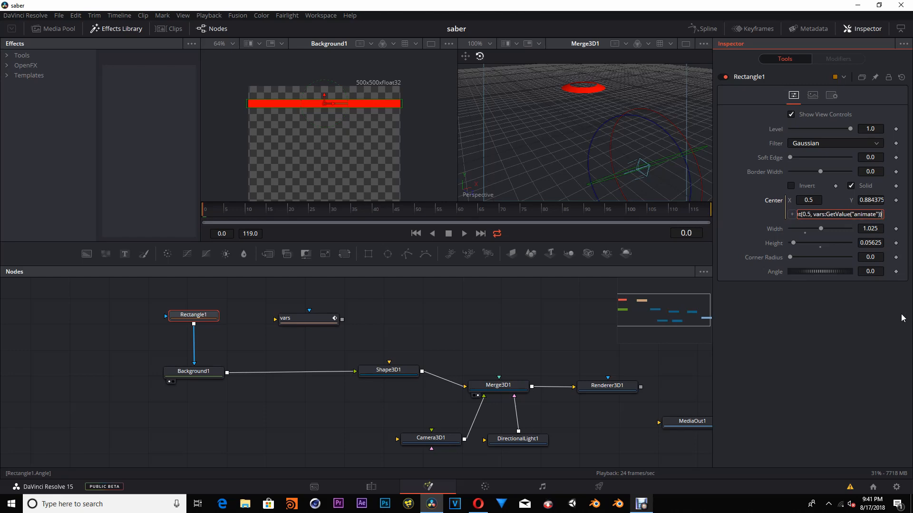
key("Return")
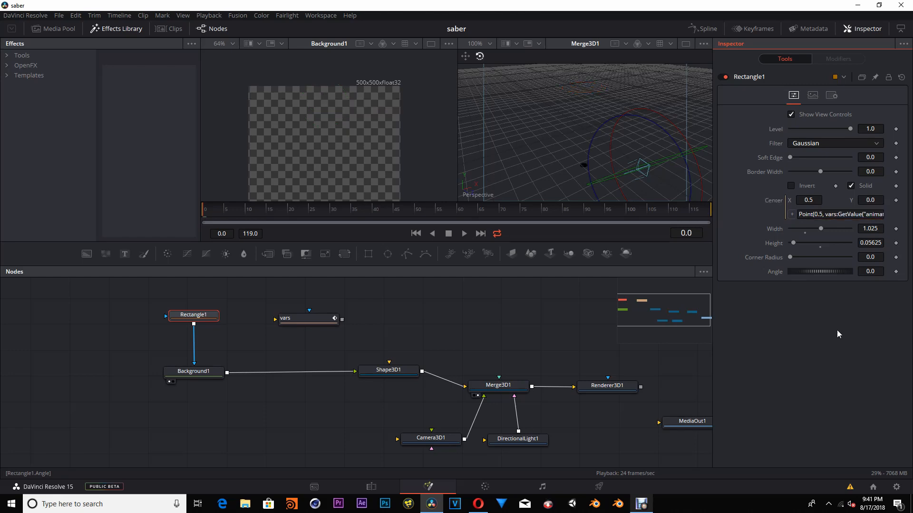
- Play the composition to test the rectangle's motion, return to the first frame, and inspect the animate control on vars
left_click(463, 233)
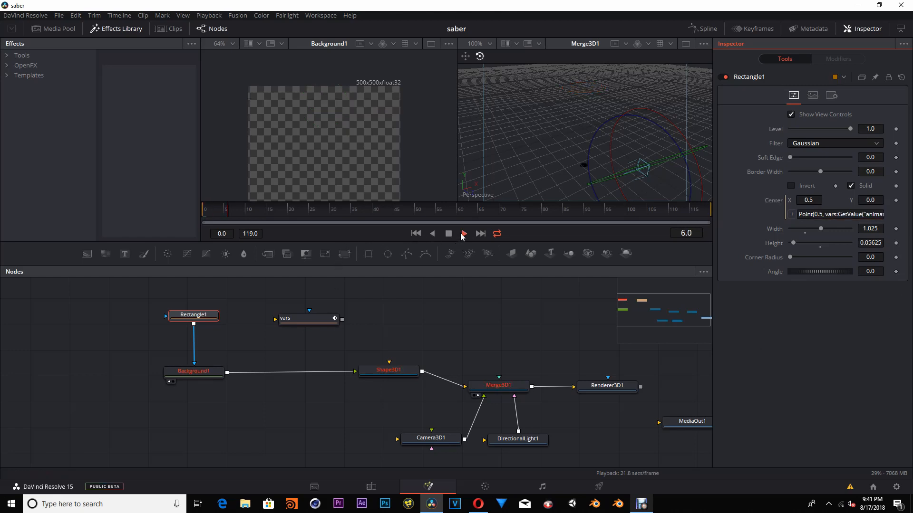
left_click(448, 233)
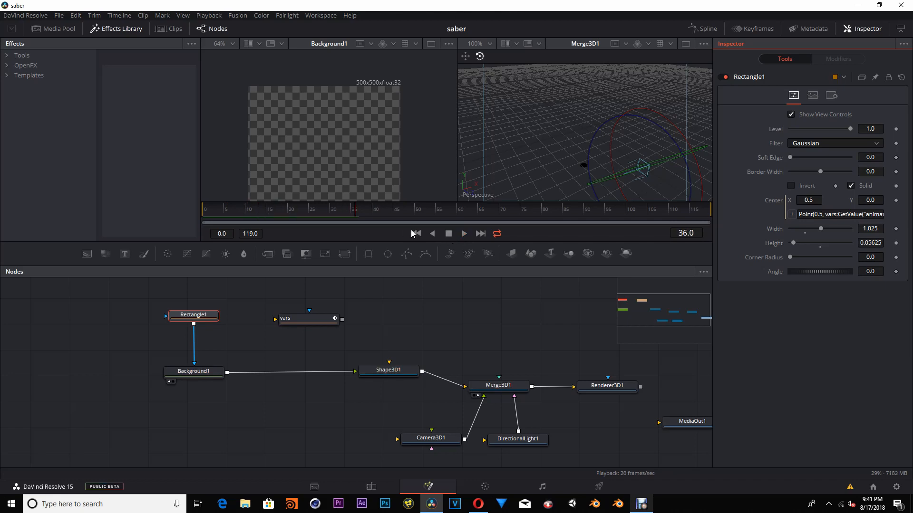
left_click(415, 234)
left_click(319, 321)
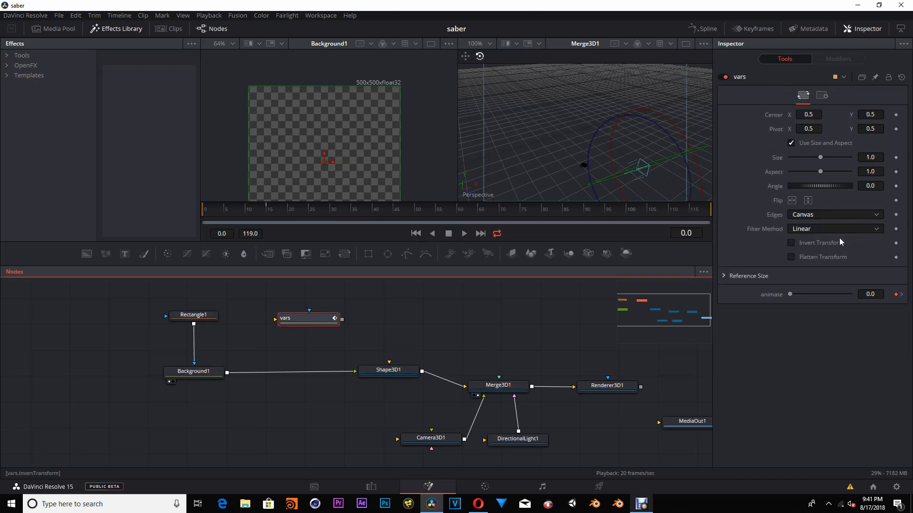
- Add time as second argument of GetValue in Rectangle1's Center expression, giving Point(0.5, vars:GetValue("animate",time))
left_click(194, 316)
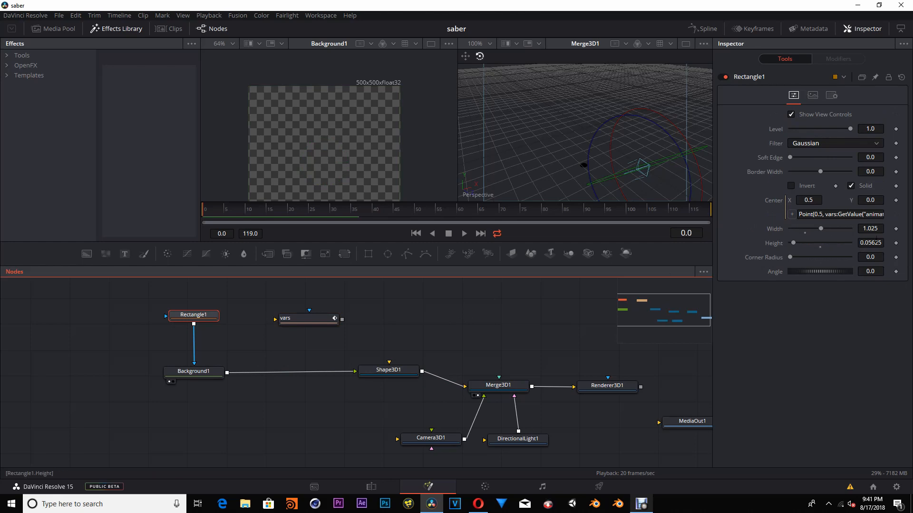
left_click(842, 215)
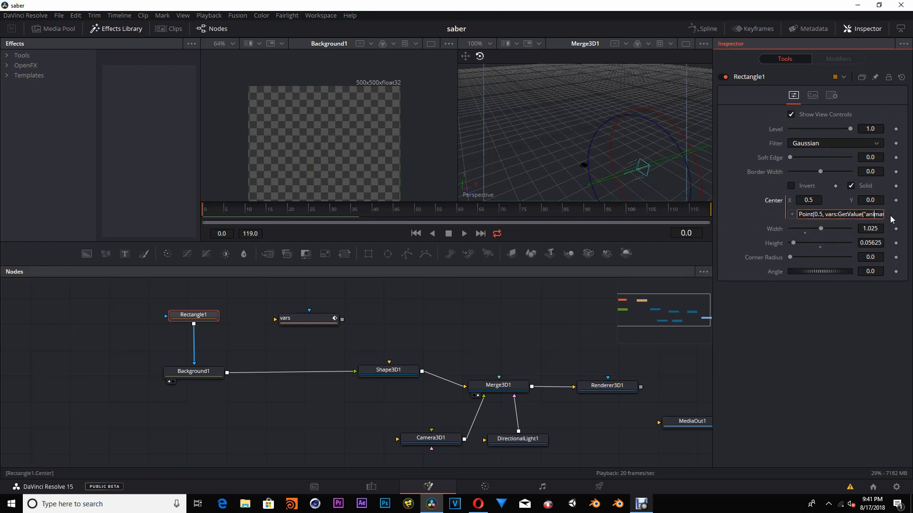
key("Right")
key("Right")
key("Right")
key("Right")
key("Right")
key("Right")
key("Right")
type("time")
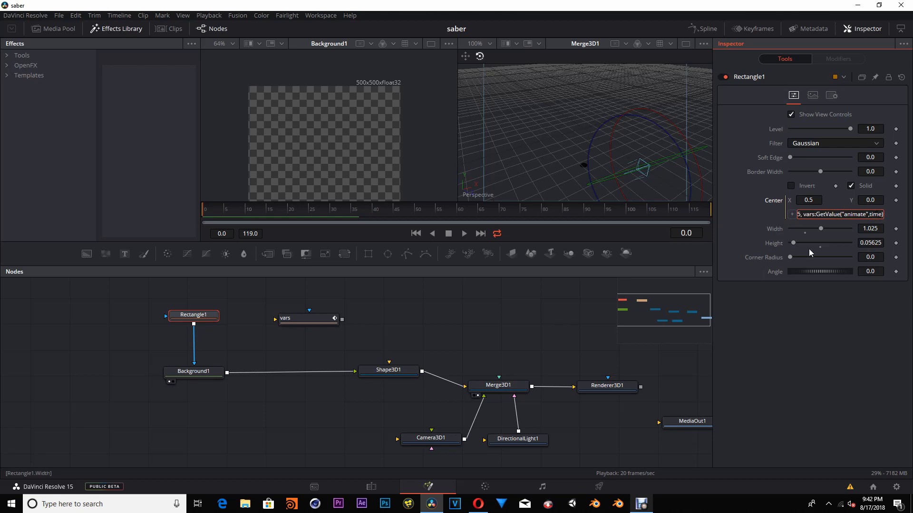
- Play the animation from the first frame and examine the rectangle's motion in the Background1 viewer
left_click(465, 234)
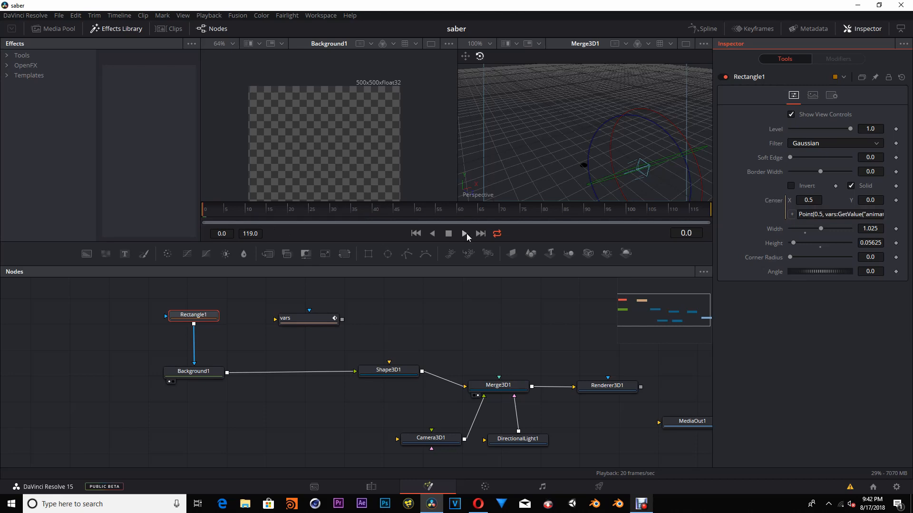
left_click(415, 234)
left_click(415, 234)
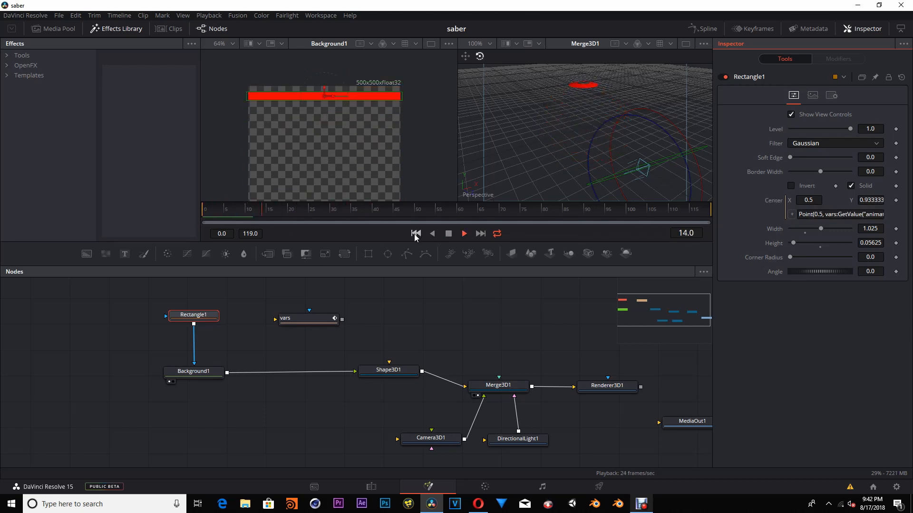
left_click_drag(432, 140, 397, 133)
scroll(423, 142, "down", 1)
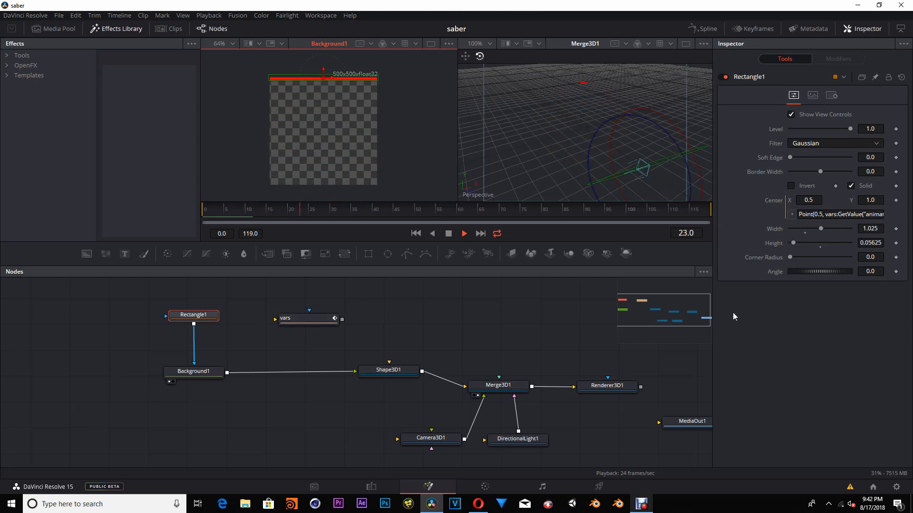
- Reverse the rectangle's vertical motion by changing the Y term of its Center expression to 1-vars:GetValue("animate",time)
left_click(837, 217)
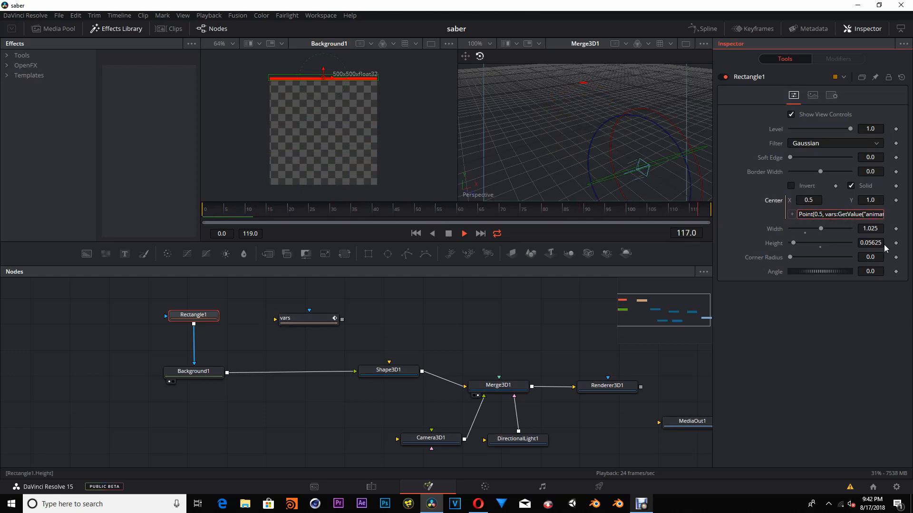
type("-")
key("Return")
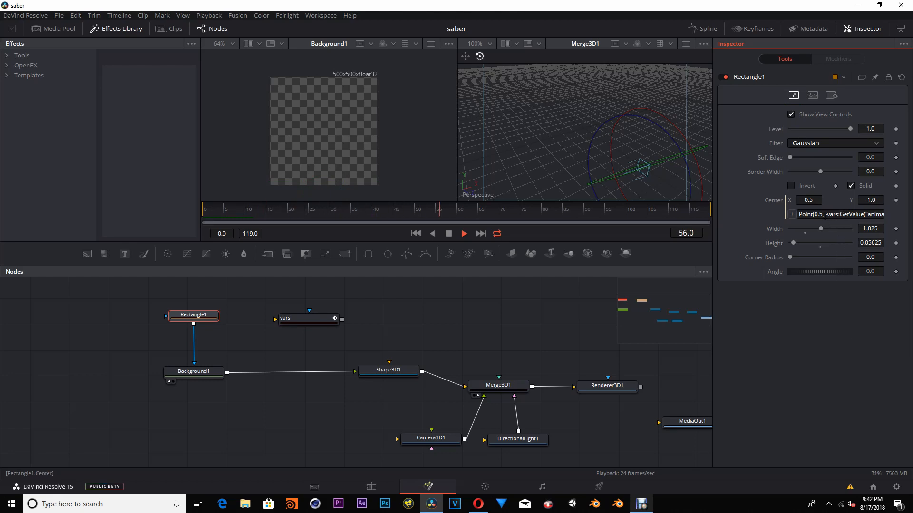
left_click(825, 215)
type("1-")
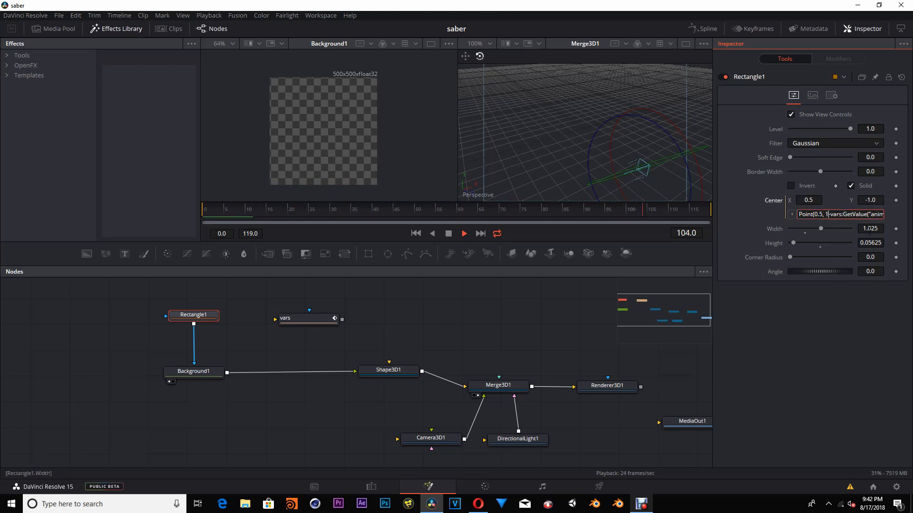
key("Return")
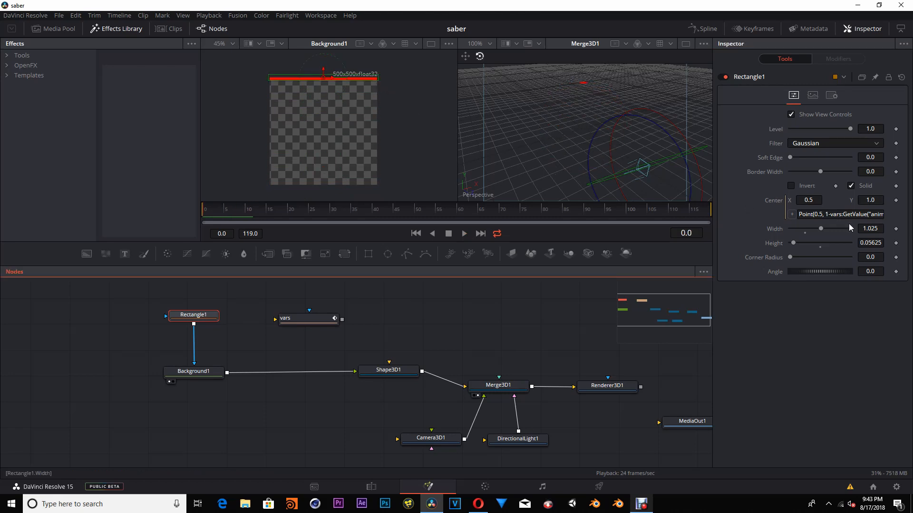
- Shift the rectangle's start above the canvas by trying 1.2 and settling on 1.1 as the constant in the Center expression
left_click(826, 214)
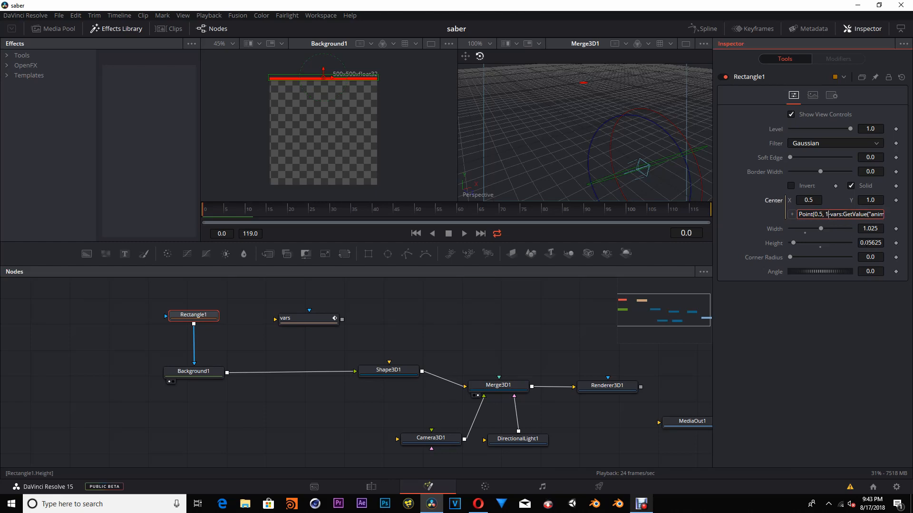
type(".2")
left_click(821, 335)
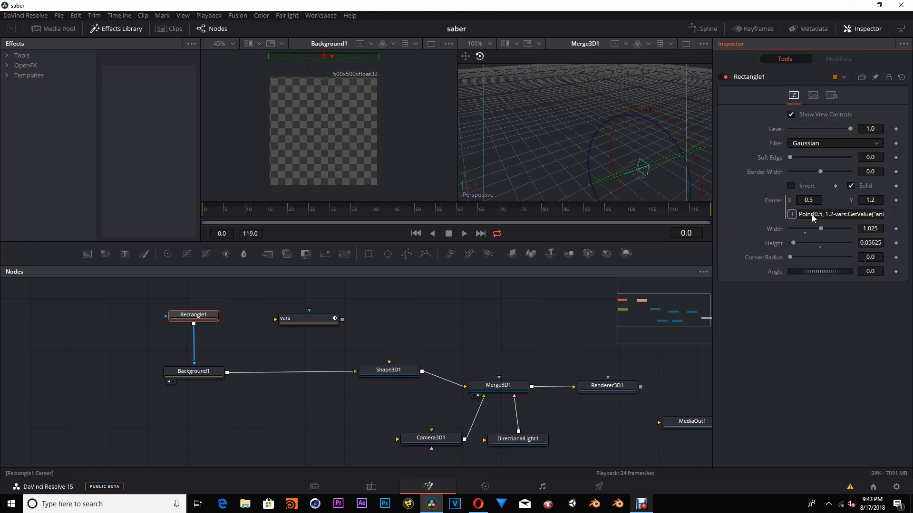
left_click(832, 214)
key("Delete")
type("1")
key("Tab")
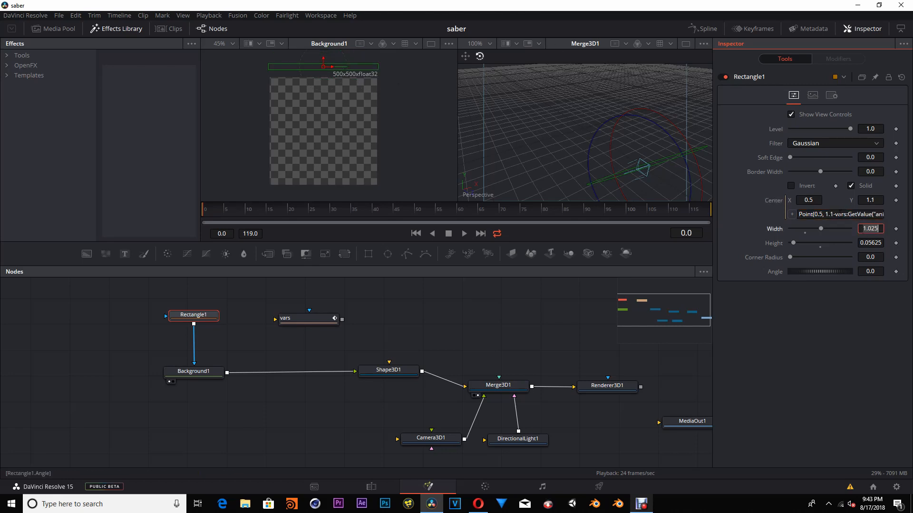
- Review the parts of the Center expression and play the animation to check the rectangle's downward travel
left_click_drag(833, 213, 825, 214)
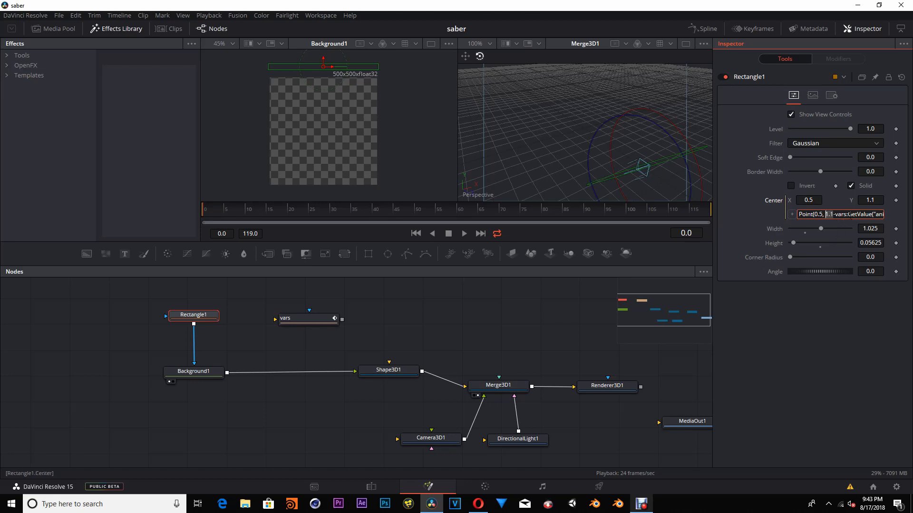
left_click_drag(854, 214, 889, 213)
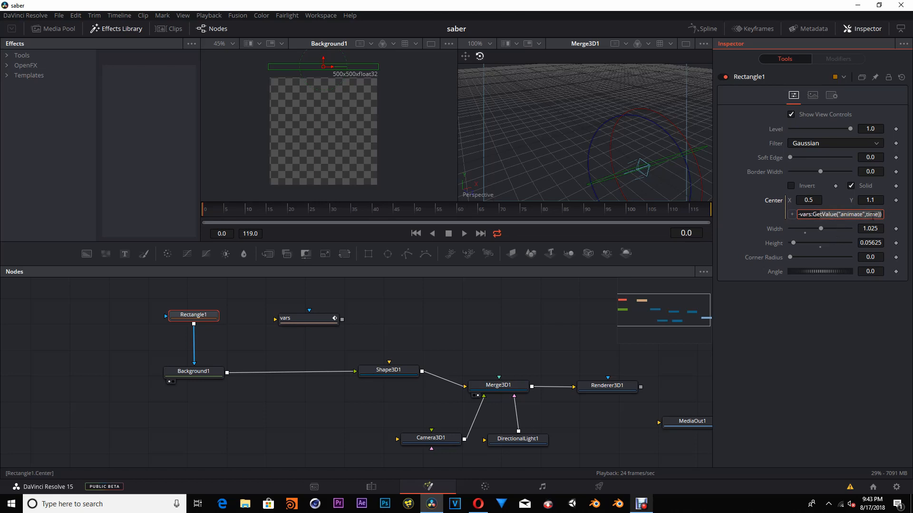
left_click(398, 269)
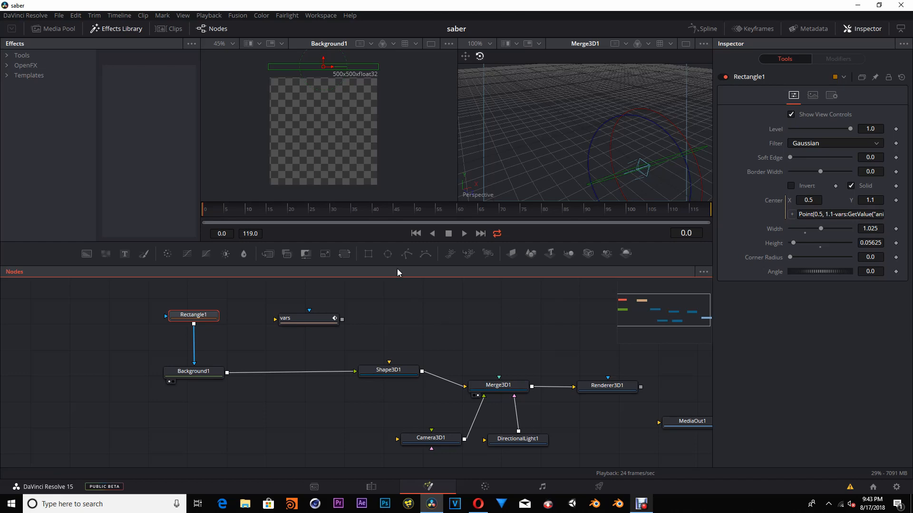
left_click(468, 234)
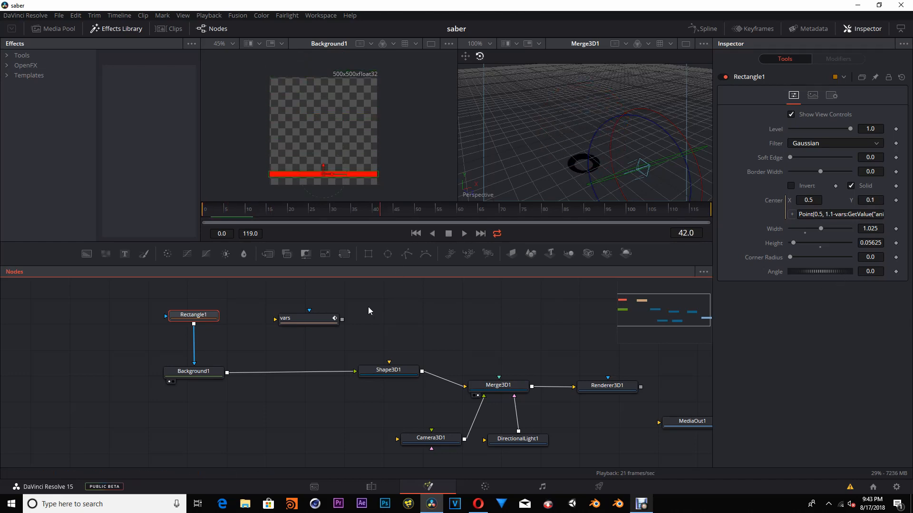
- Set the animate value on vars to 1.2 at frame 15, and play the animation from the start
left_click(326, 321)
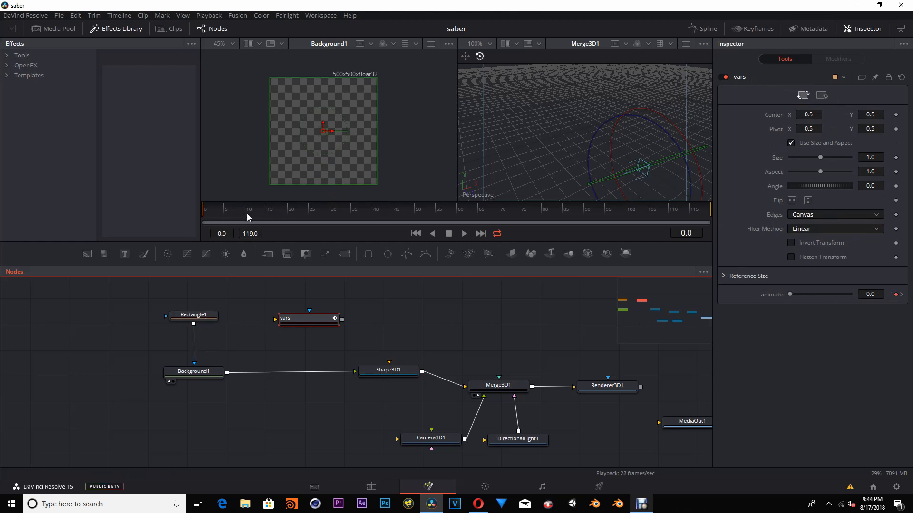
left_click_drag(247, 214, 268, 208)
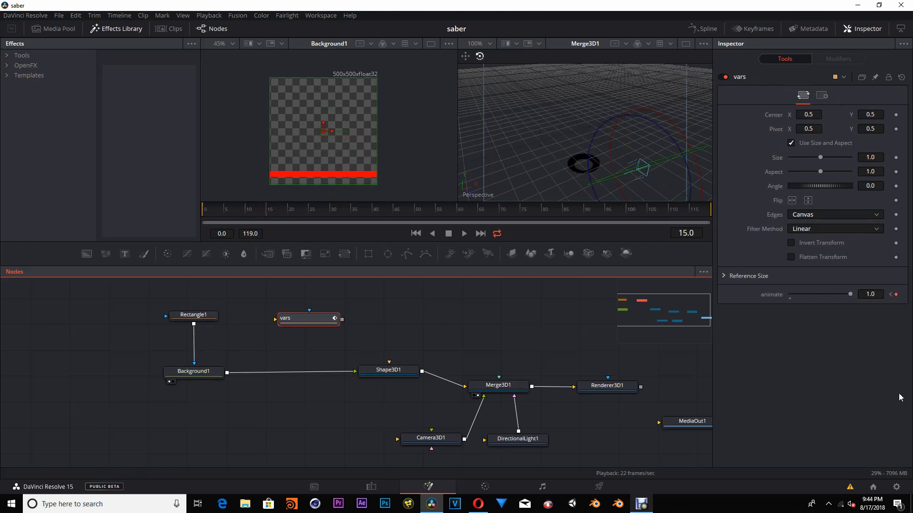
left_click(878, 295)
key("BackSpace")
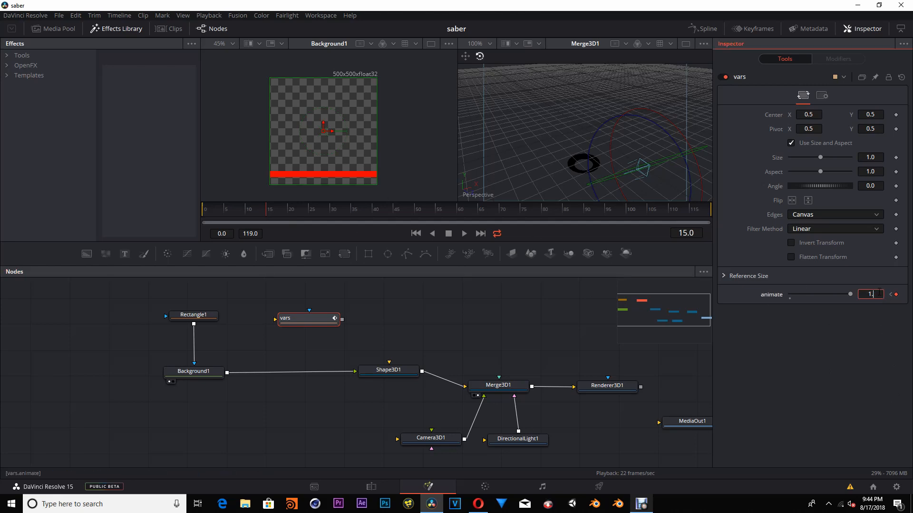
type("1")
key("Tab")
left_click(879, 293)
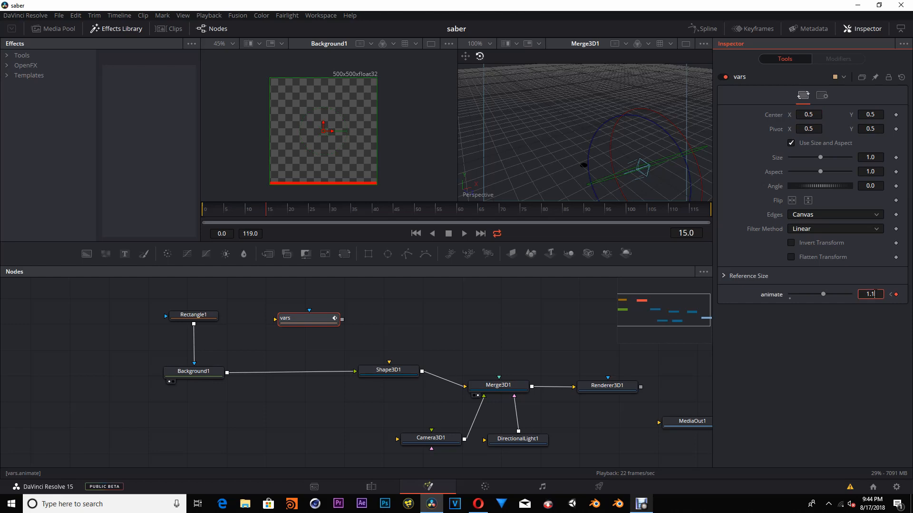
key("BackSpace")
type("2")
key("Tab")
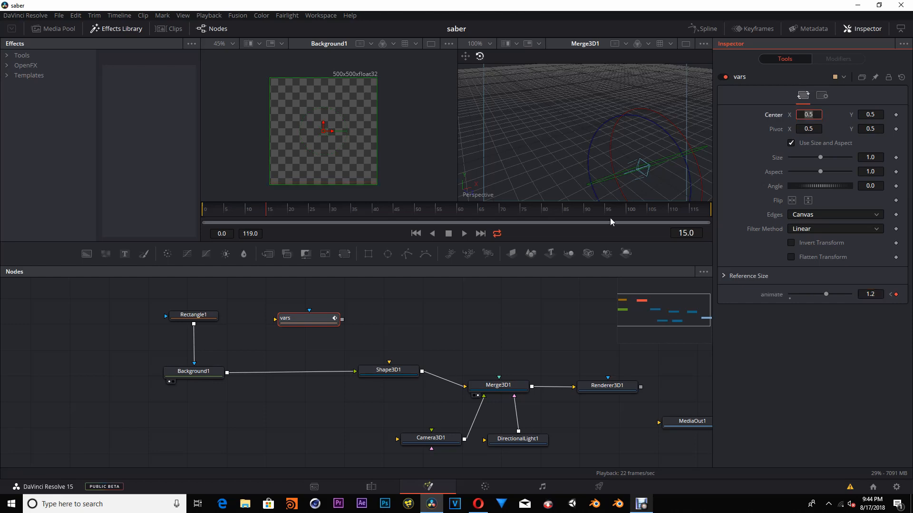
left_click(416, 234)
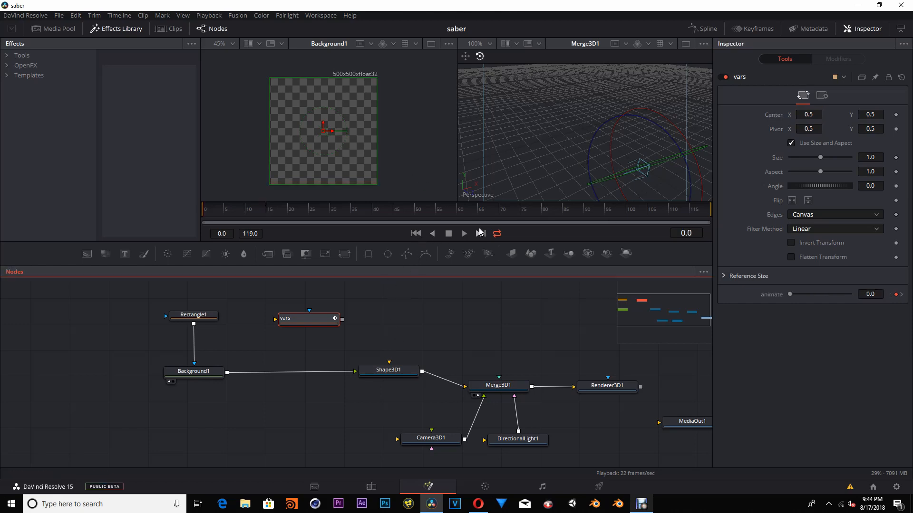
left_click(464, 233)
- Paste a copy of Rectangle1 into the mask chain between Rectangle1 and Background1
left_click(234, 316)
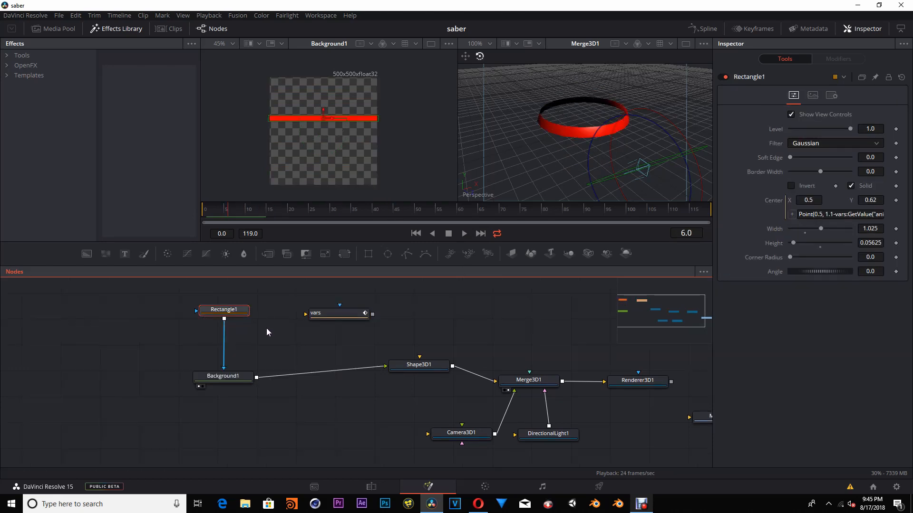
key("ctrl+v")
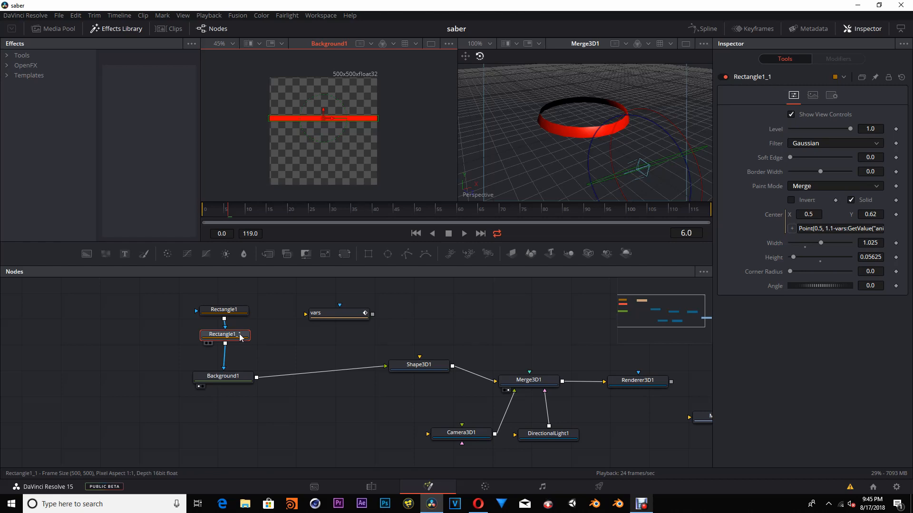
- Thin Rectangle1_1 to a height of about 0.021, play the animation, and return to frame 7
left_click_drag(355, 122, 356, 118)
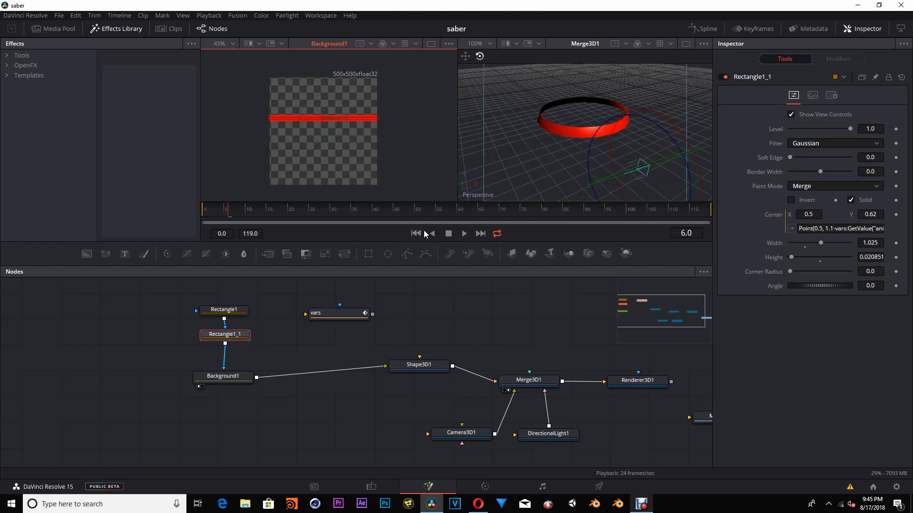
left_click(464, 234)
left_click(448, 233)
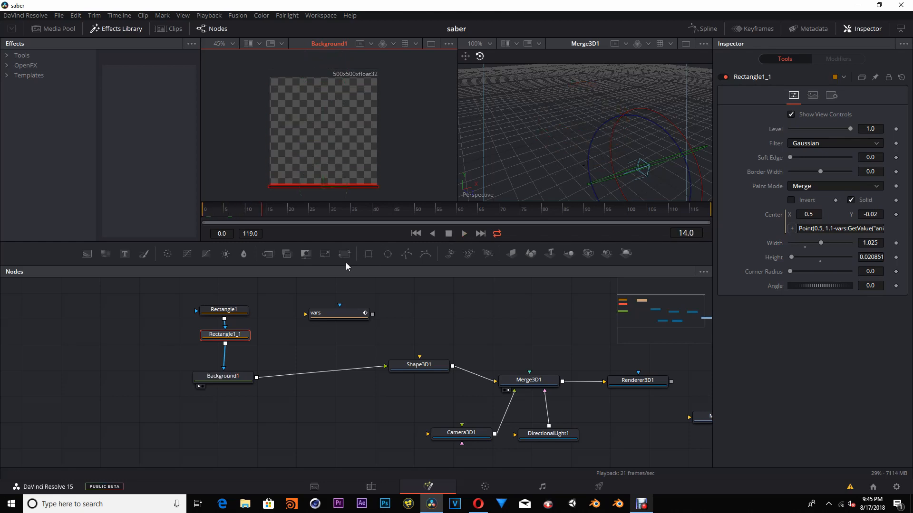
left_click(232, 209)
left_click_drag(232, 209, 234, 209)
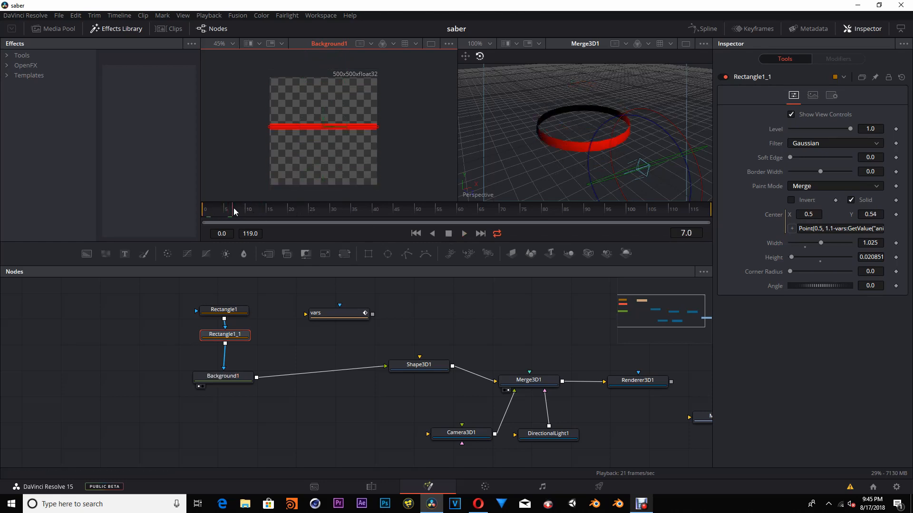
- Delay Rectangle1_1's travel in its Center expression by trying time-5 and settling on time-3 in the GetValue call
left_click(239, 338)
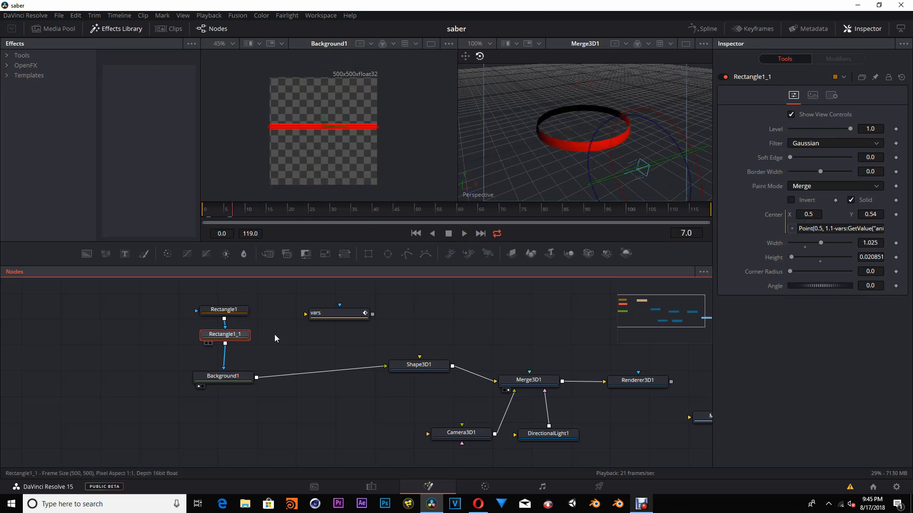
left_click(863, 229)
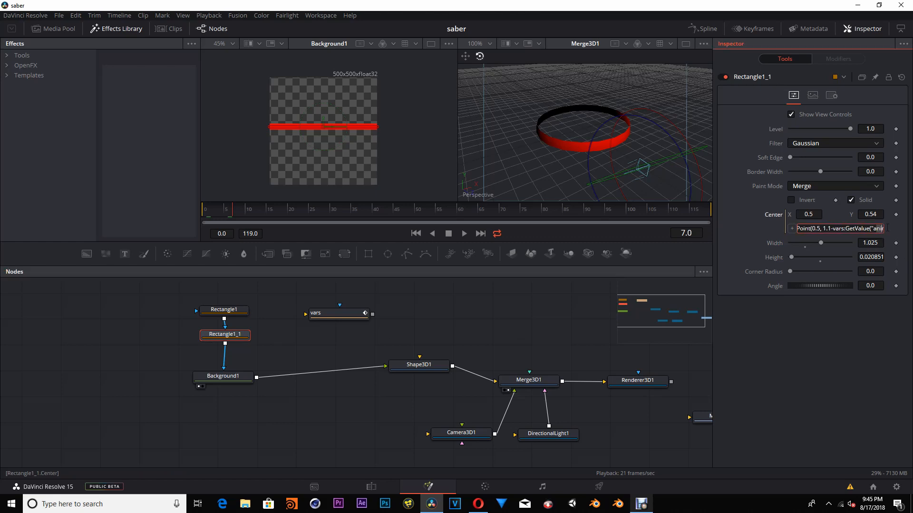
left_click(877, 229)
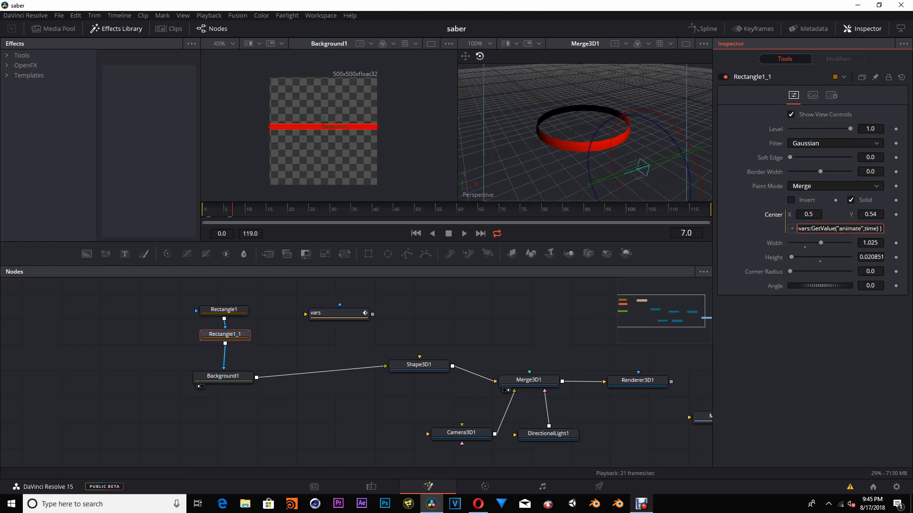
type("-5")
key("Return")
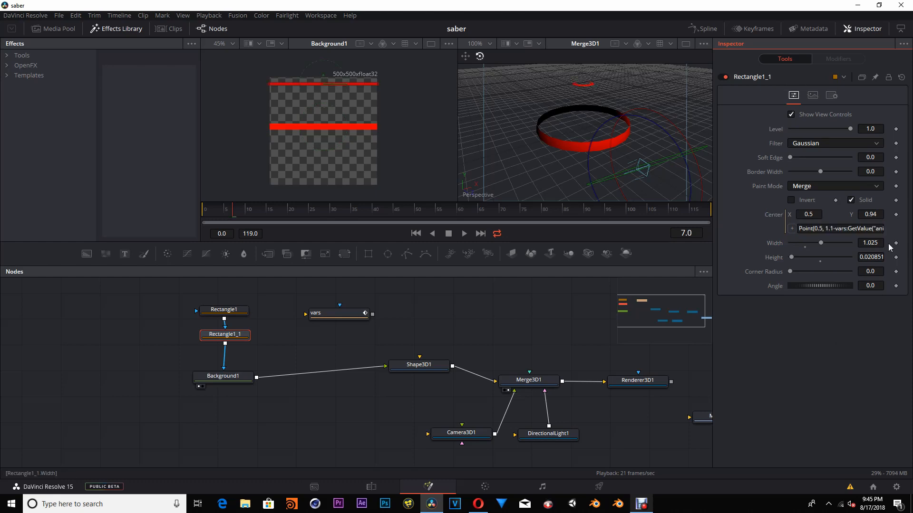
left_click(875, 229)
key("End")
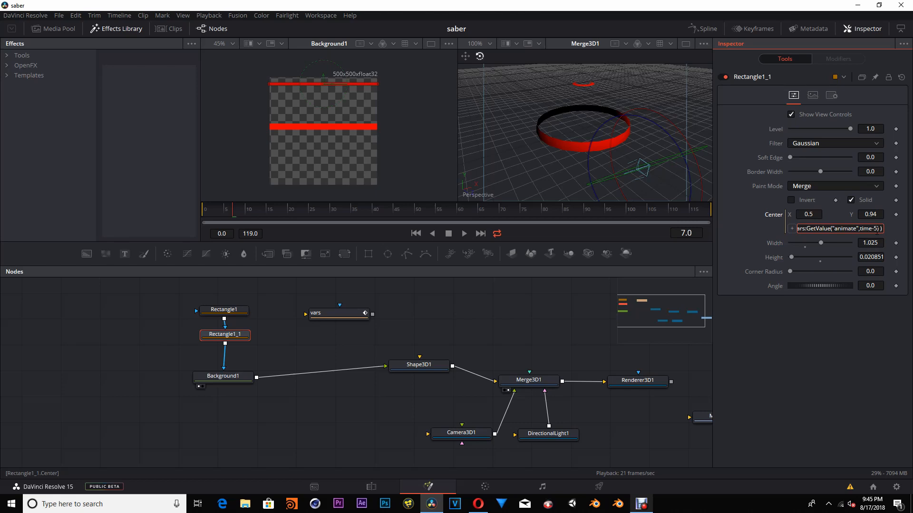
key("BackSpace")
type("3")
key("Tab")
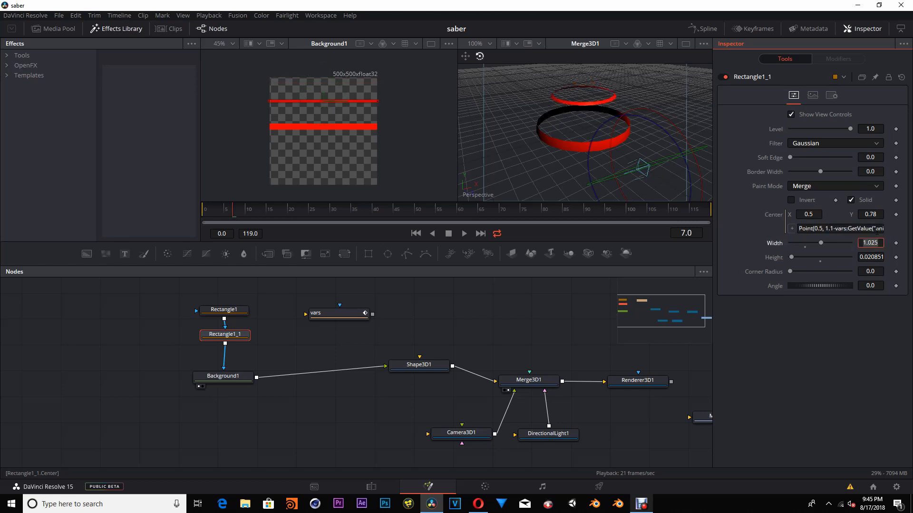
- Play the animation from the start to check the delay between the two rectangles
left_click(415, 234)
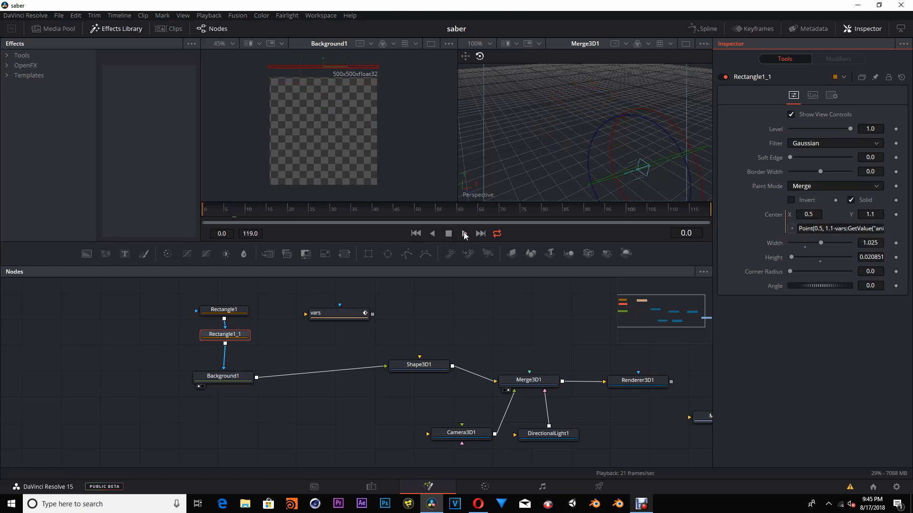
left_click(464, 233)
left_click(415, 233)
left_click(448, 234)
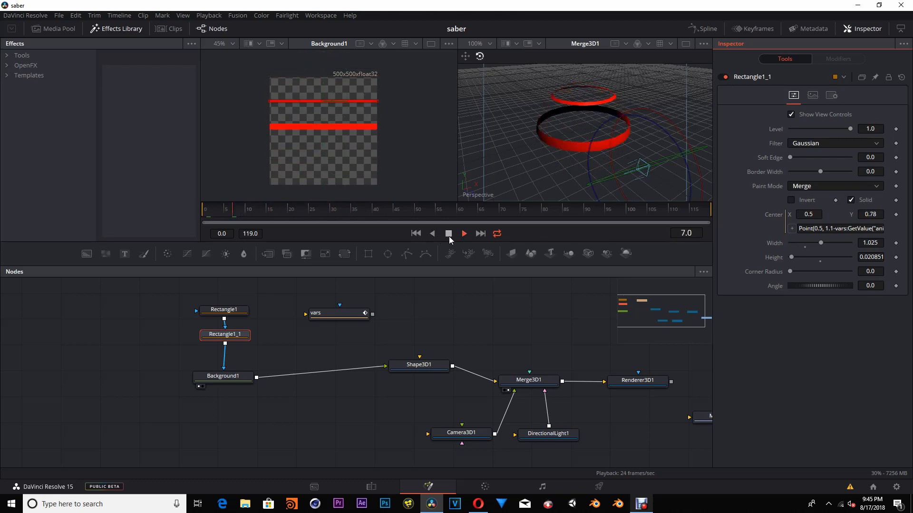
left_click(448, 233)
- At frame 6, thicken Rectangle1_1 to a height of about 0.092 and thin Rectangle1 to about 0.039
left_click_drag(264, 214, 229, 212)
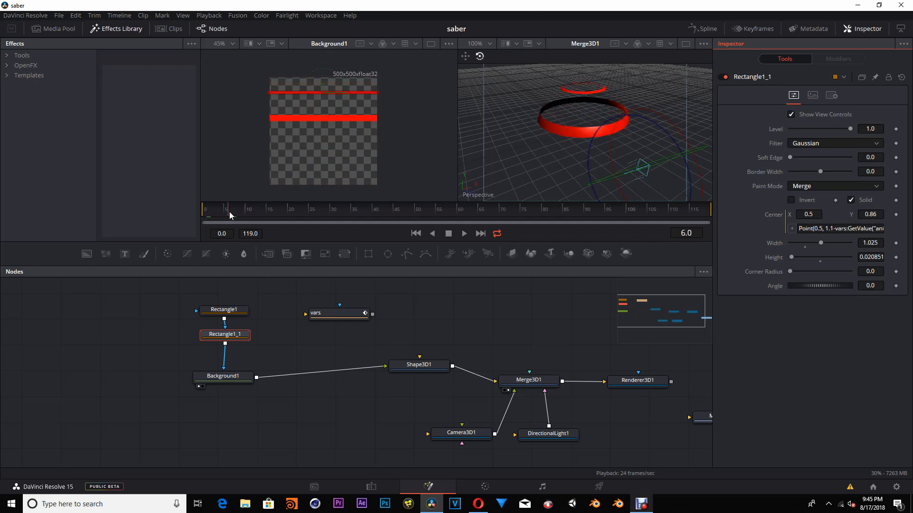
left_click_drag(360, 92, 364, 90)
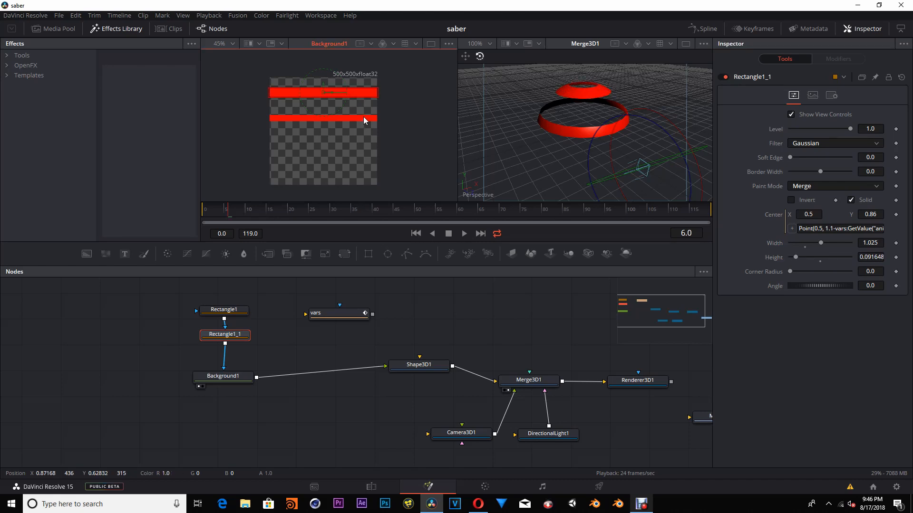
left_click(240, 311)
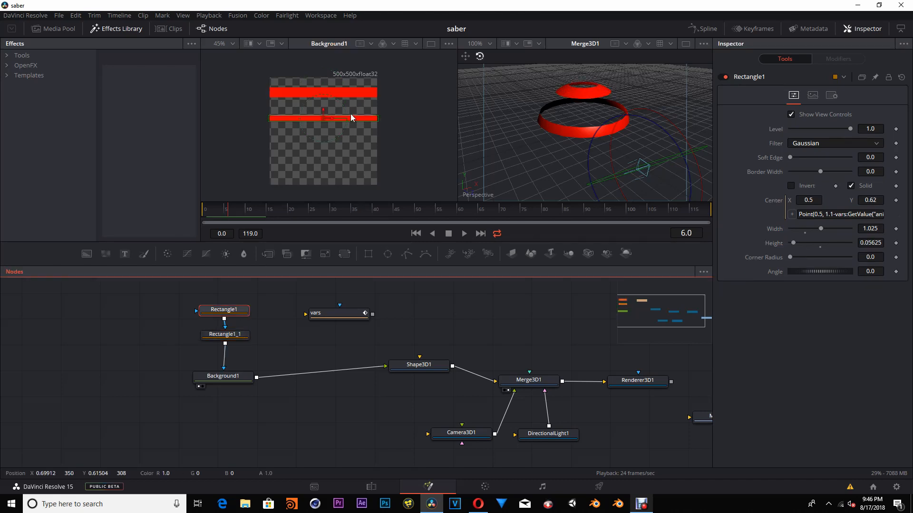
left_click_drag(362, 117, 359, 120)
key("ctrl+z")
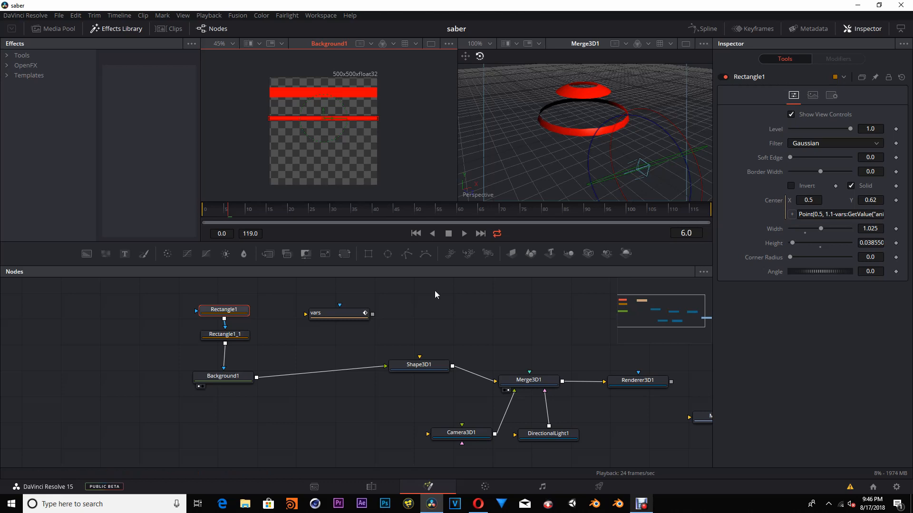
- Play the animation from the start to check the motion of the resized rings
left_click(416, 233)
left_click(464, 233)
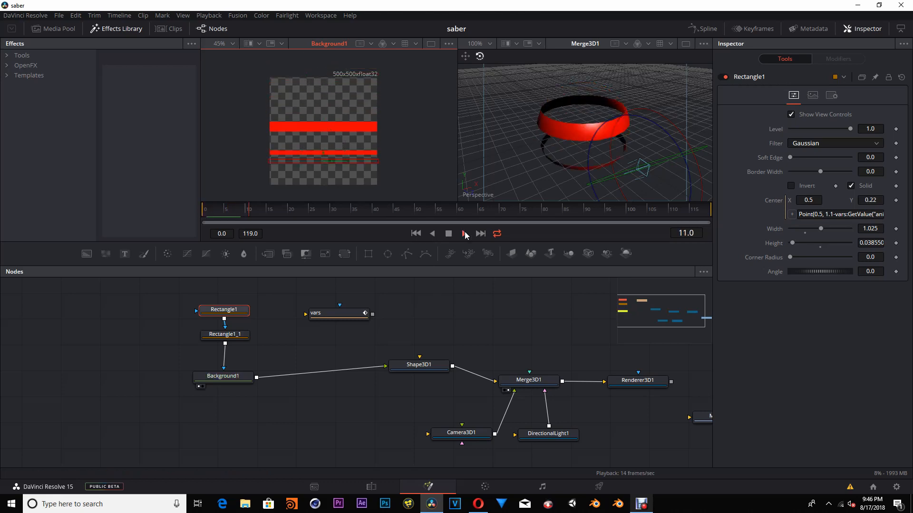
left_click(416, 233)
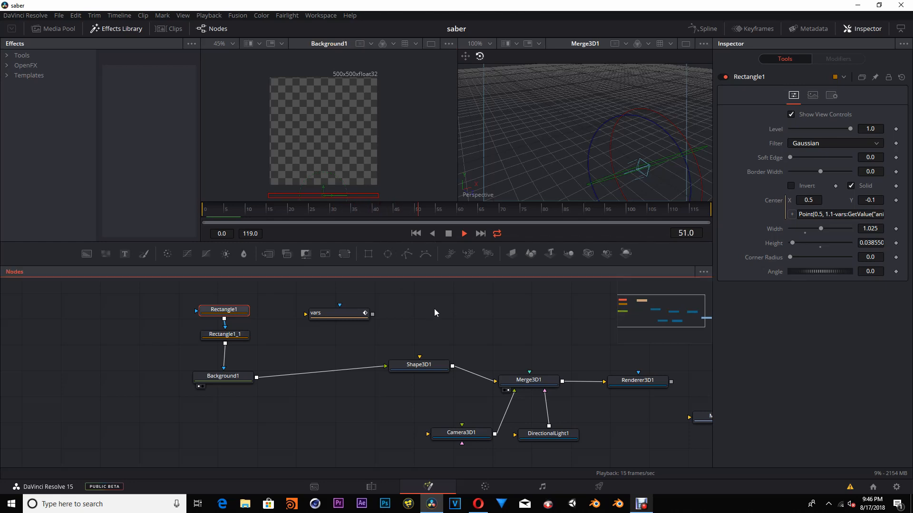
- Return to frame 0 and remove the keyframe animation from the animate control on vars
left_click(335, 314)
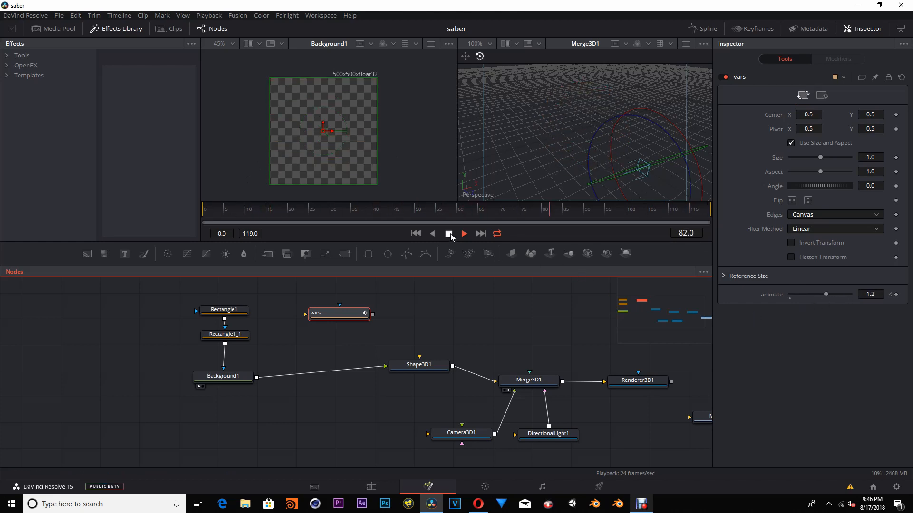
left_click(416, 234)
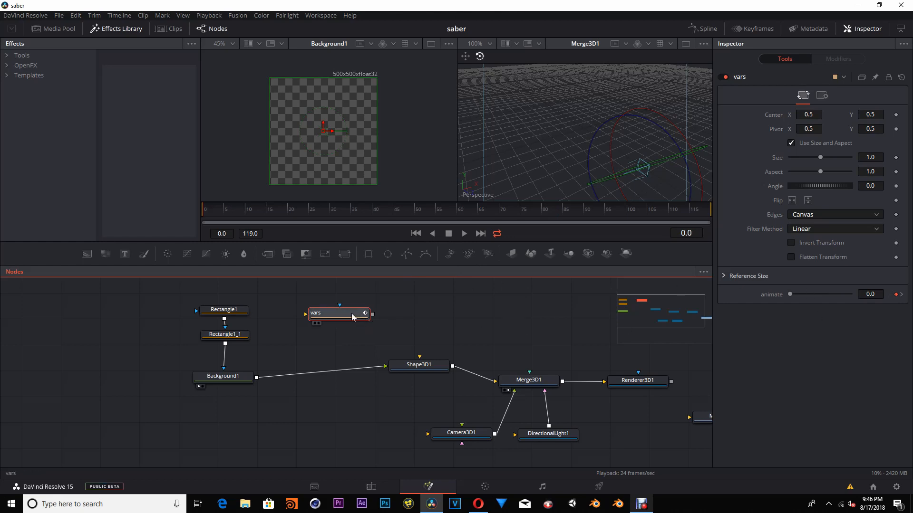
right_click(793, 294)
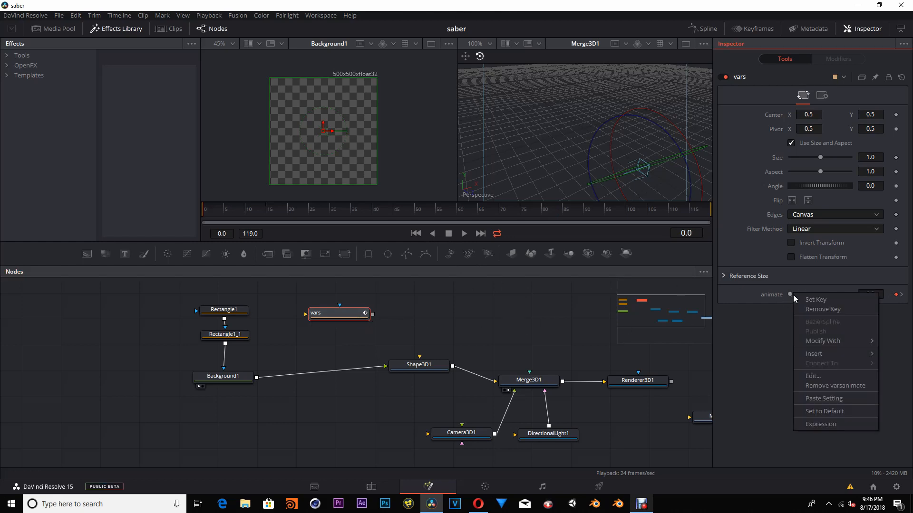
left_click(860, 388)
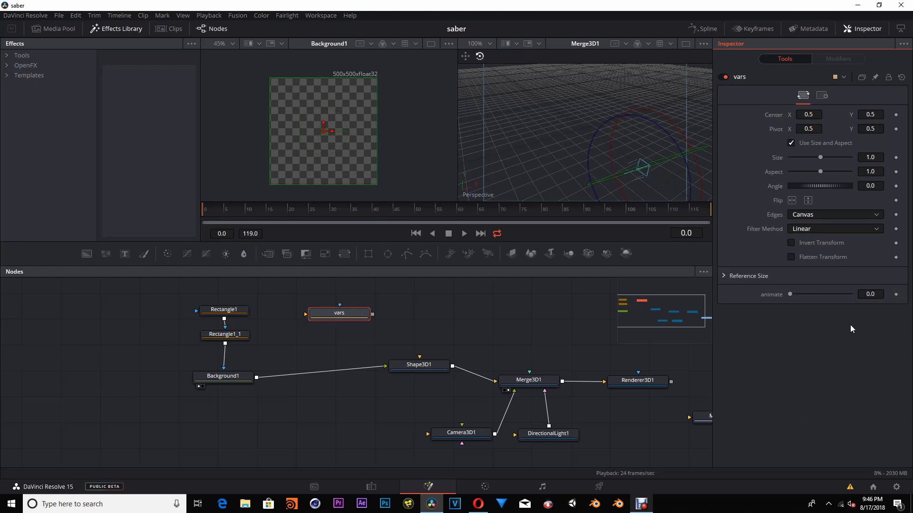
- Drive the animate control on vars with the expression time*0.2 and play the animation
right_click(784, 295)
left_click(811, 407)
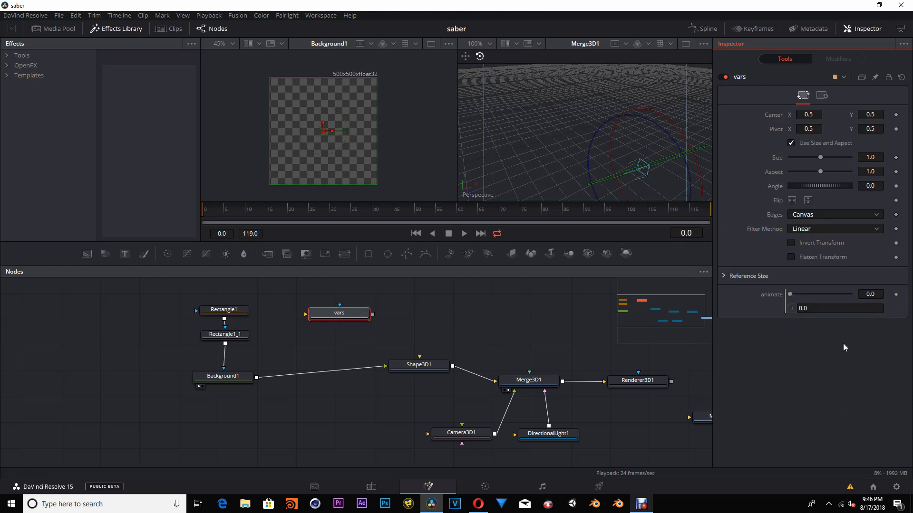
left_click(822, 308)
type("time*0.2")
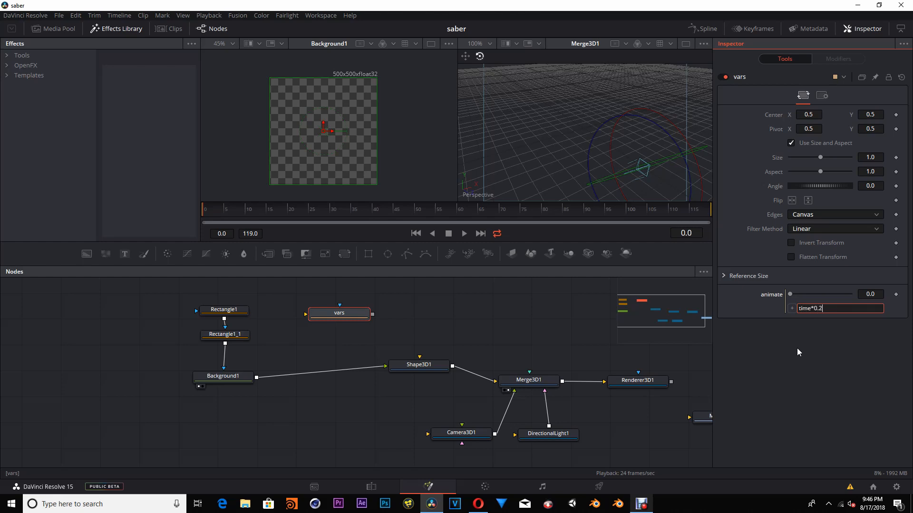
key("Return")
left_click(464, 234)
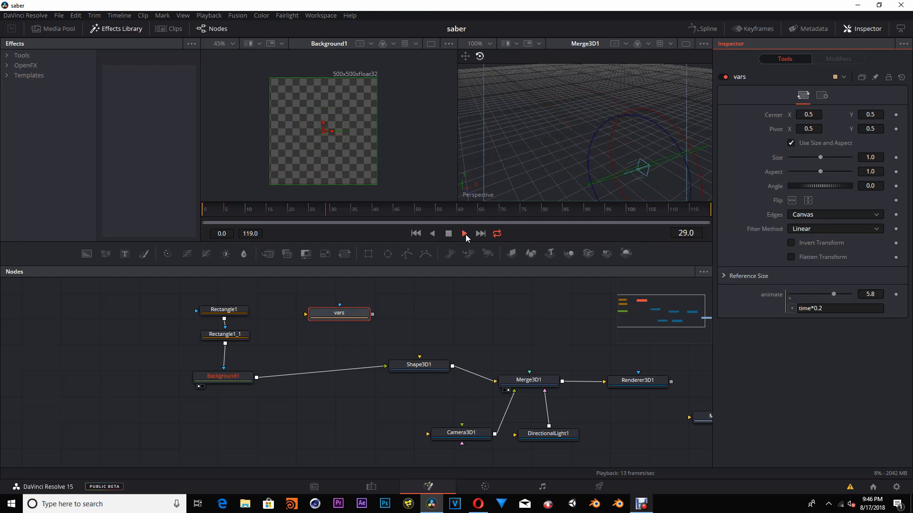
- Slow the animate expression by trying time*0.02 and settling on time*0.05, and replay from the start
left_click(816, 309)
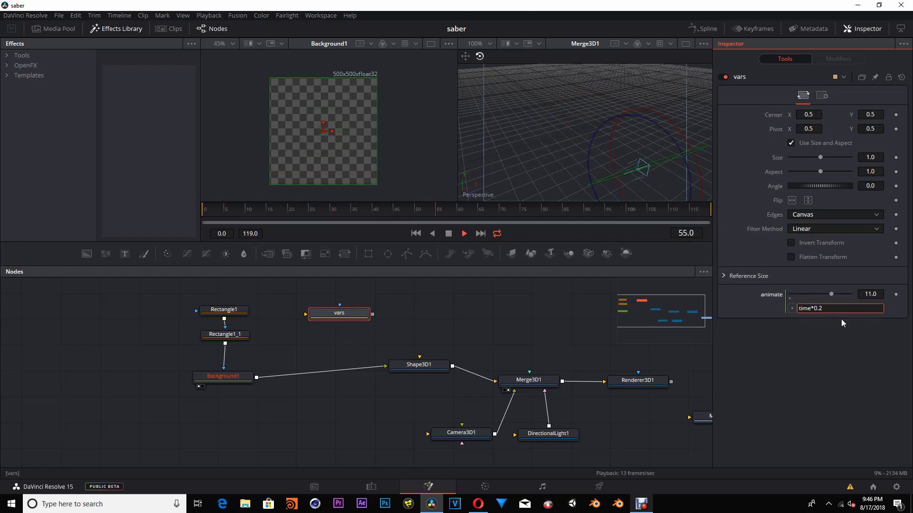
type("0")
key("Return")
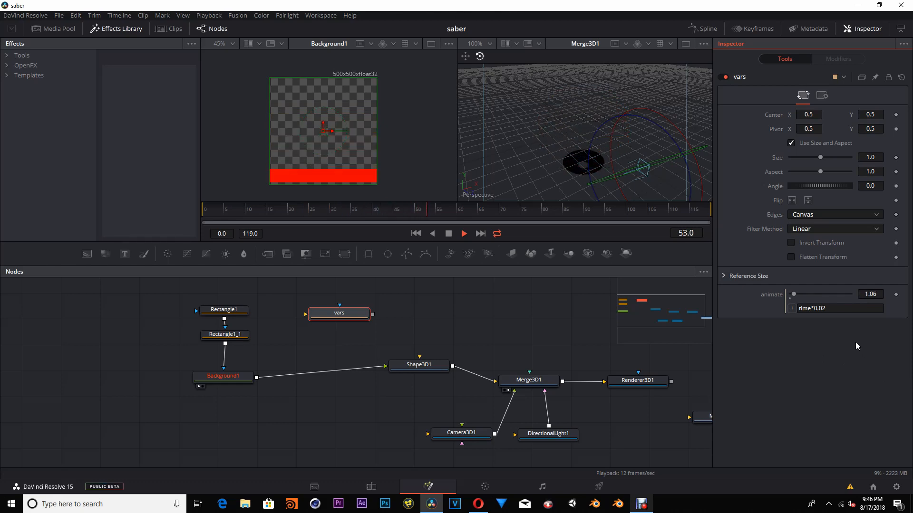
left_click(839, 310)
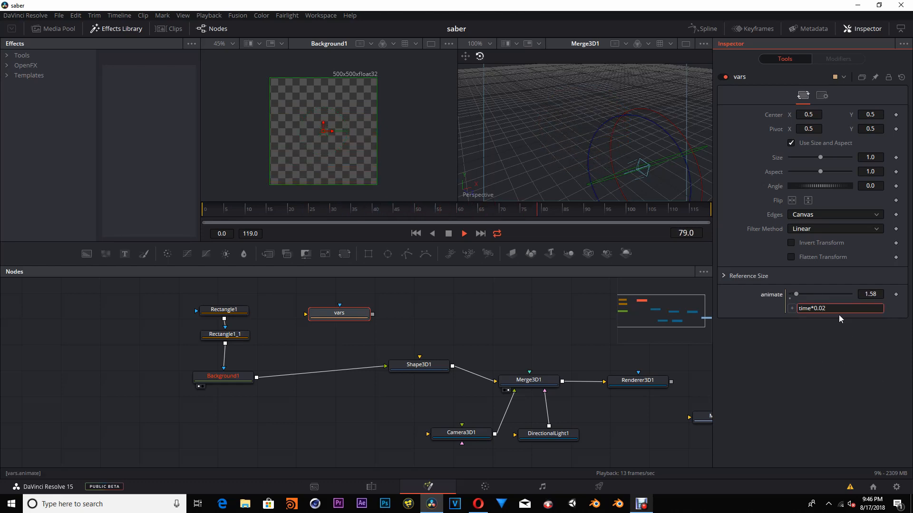
key("BackSpace")
type("5")
key("Return")
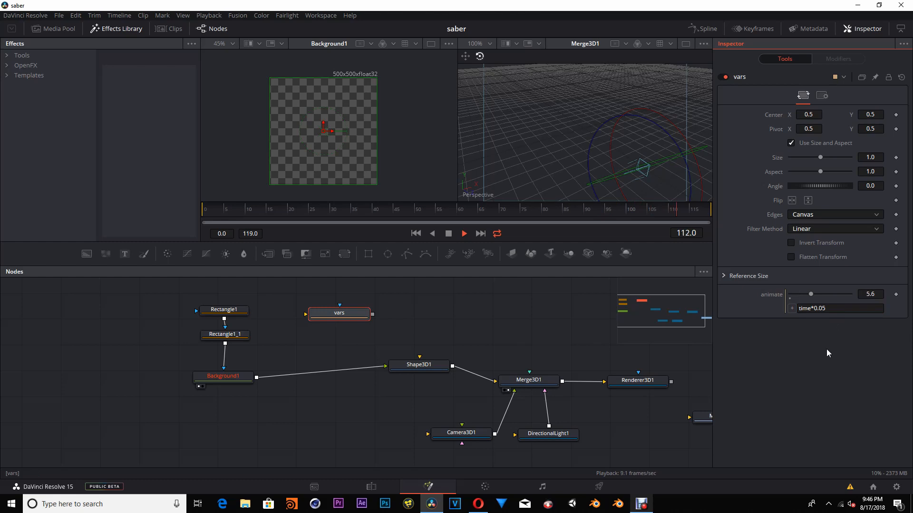
left_click(416, 234)
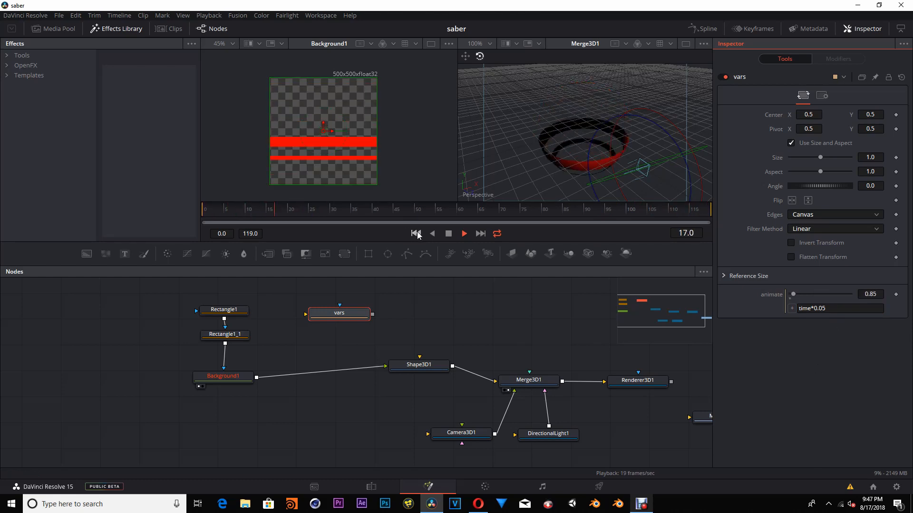
left_click(416, 234)
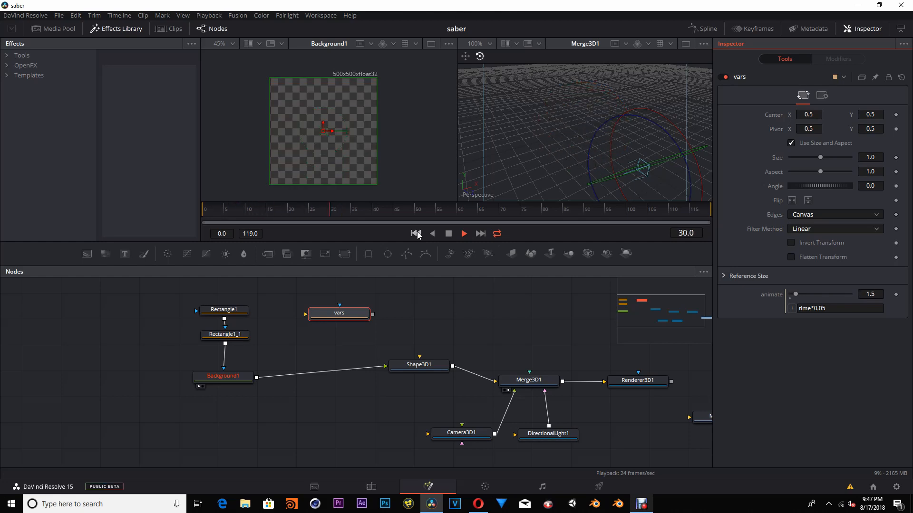
- Make the animation repeat every 25 frames by changing the animate expression to time%25*0.05
left_click(845, 310)
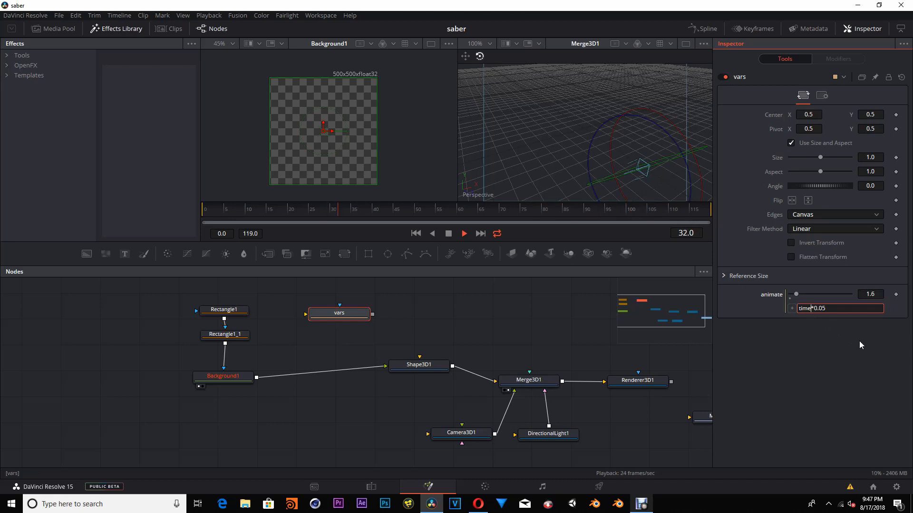
type("%")
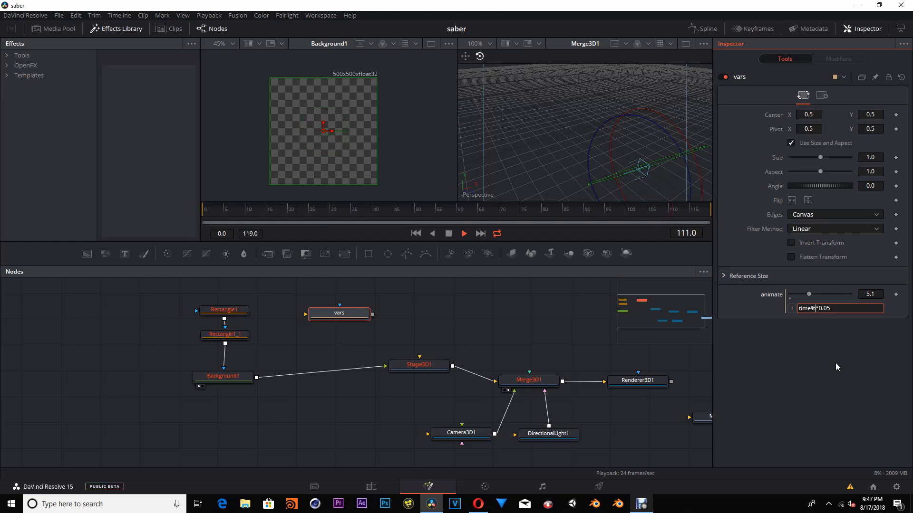
type("25")
key("Return")
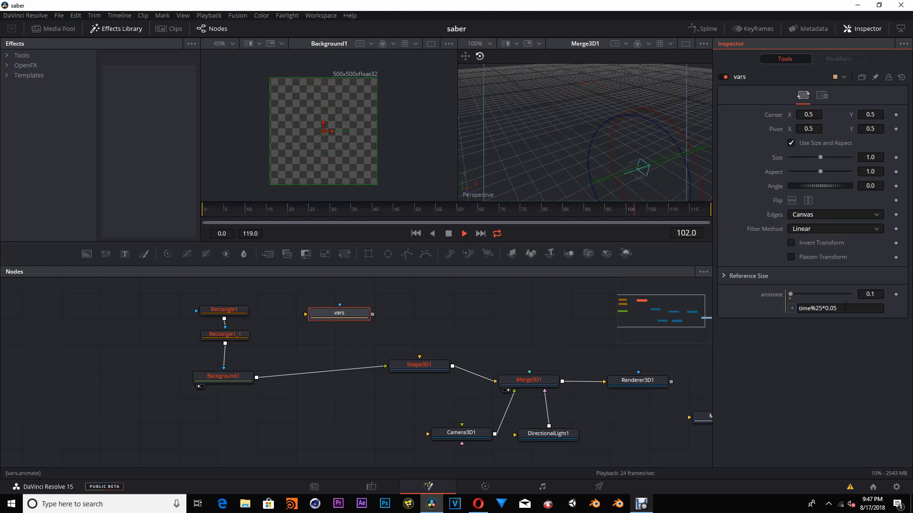
- Lengthen the repeat cycle on vars to 40 frames by changing the animate expression to time%40*0.05
left_click(821, 310)
key("BackSpace")
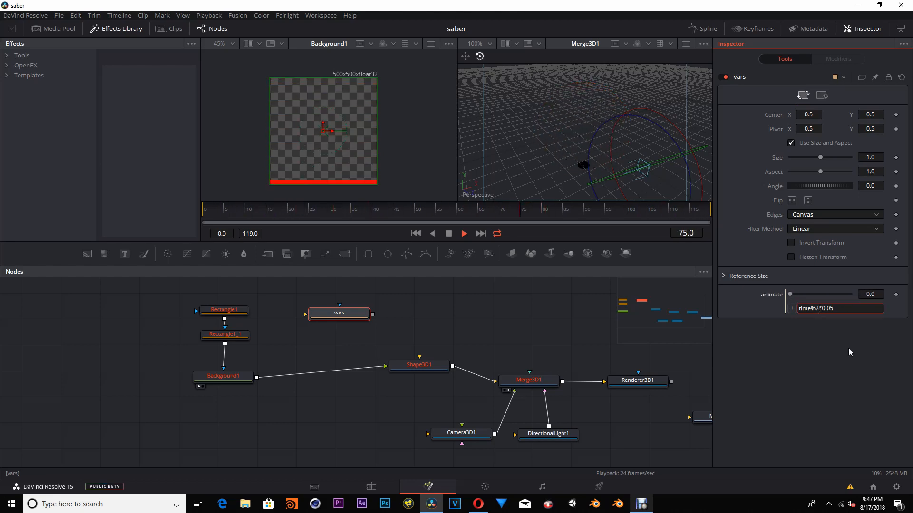
key("BackSpace")
type("40")
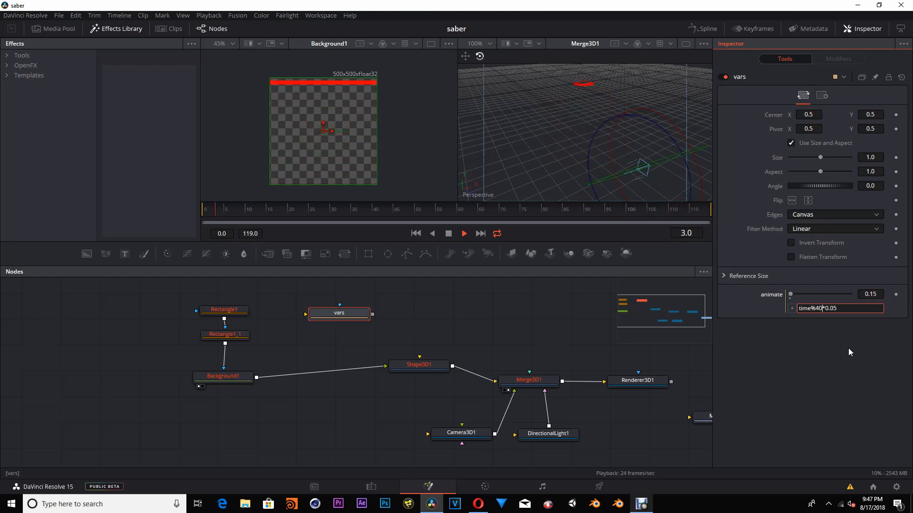
key("Return")
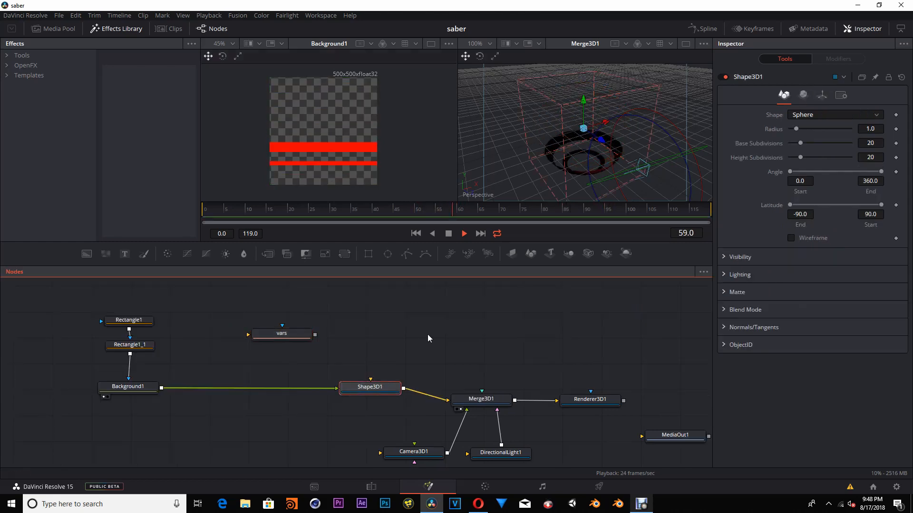
- Duplicate the Shape3D1 sphere without its texture input and connect the copy to Merge3D1
left_click_drag(428, 335, 442, 339)
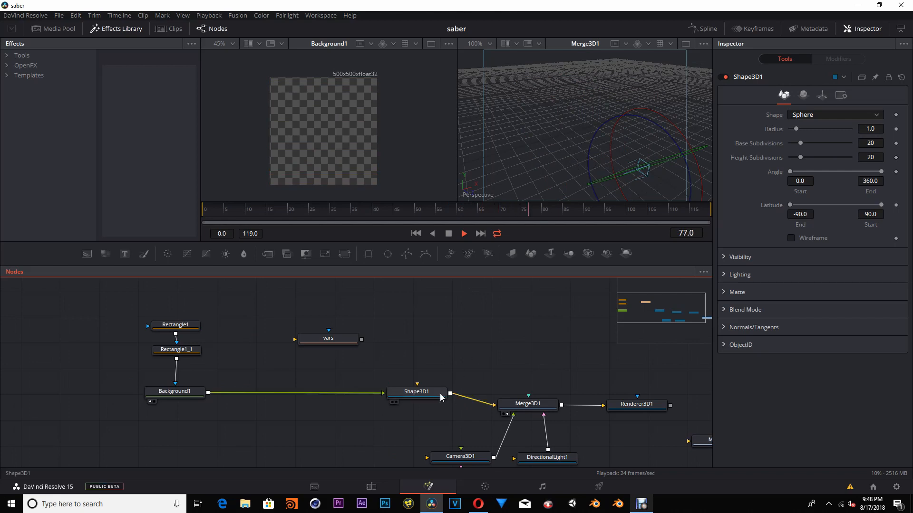
left_click(427, 395)
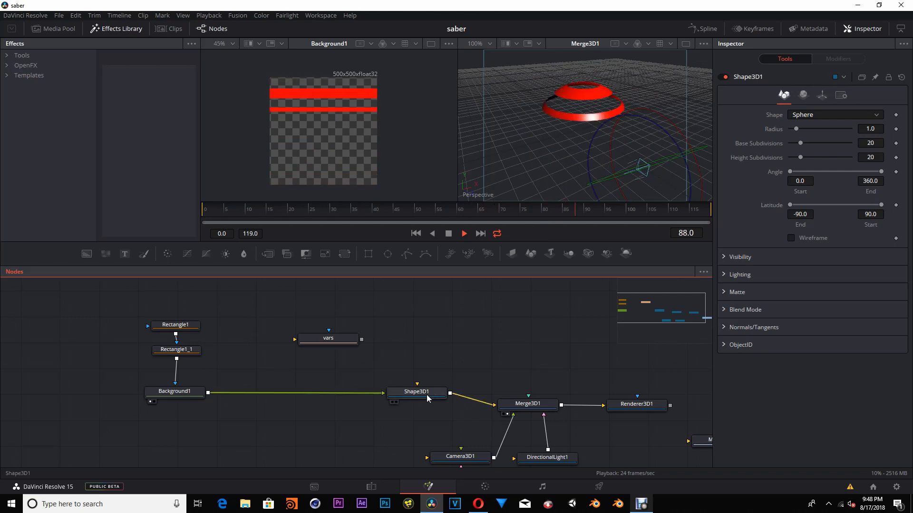
left_click(432, 345)
key("ctrl+v")
left_click_drag(440, 348, 517, 410)
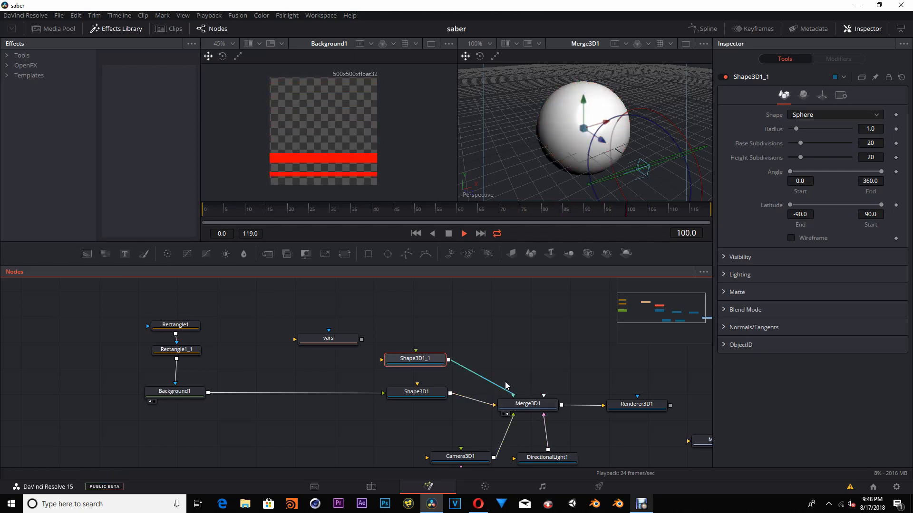
- Scale the ringed sphere Shape3D1 up to about 1.5 so it surrounds the plain white sphere
left_click(425, 396)
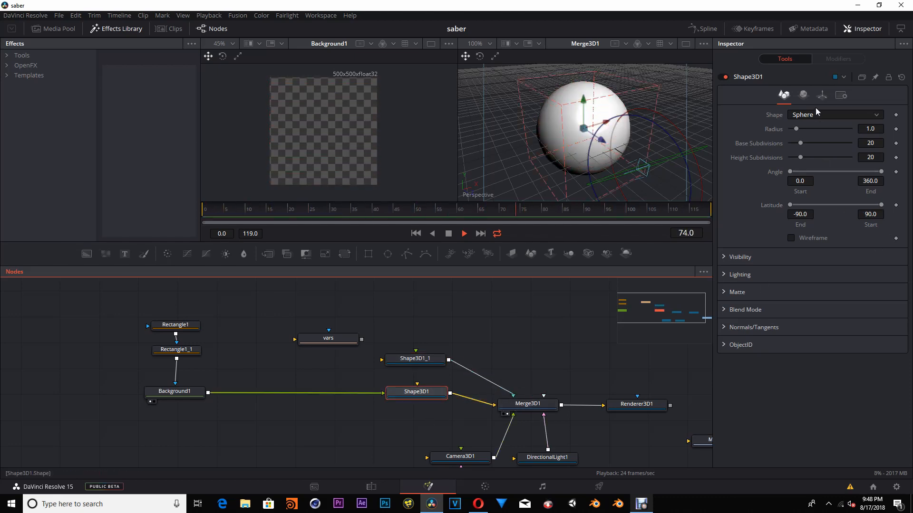
left_click(821, 95)
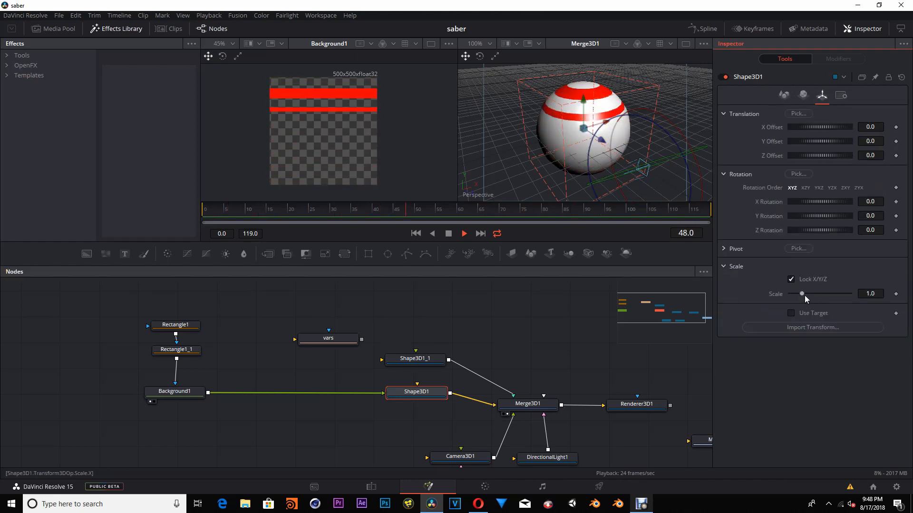
left_click_drag(805, 296, 807, 292)
left_click(566, 315)
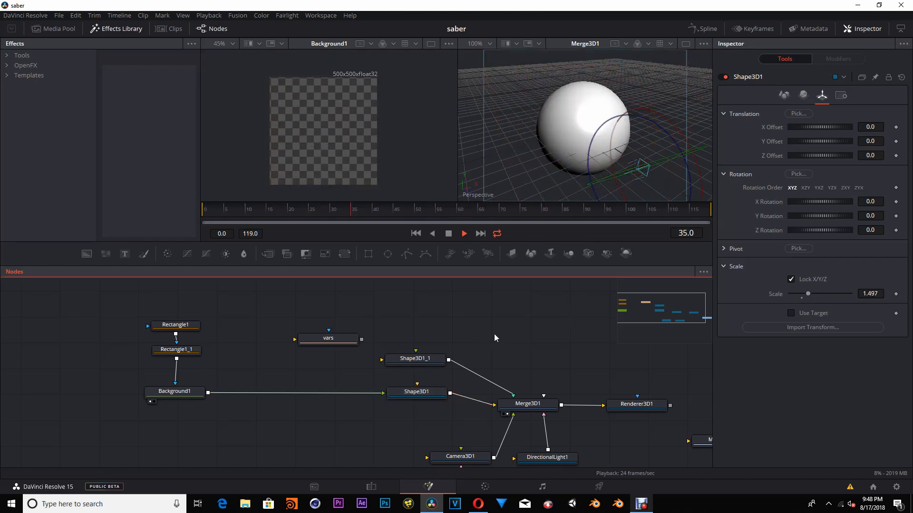
- Reroute Shape3D1 and Shape3D1_1 through a new Merge3D node that feeds Merge3D1, and tidy the node layout
left_click_drag(511, 342, 499, 333)
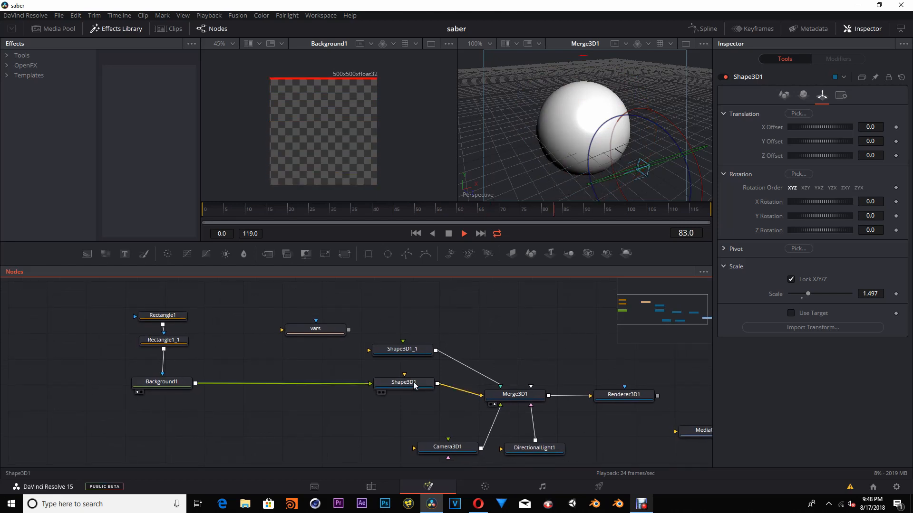
left_click_drag(413, 386, 378, 389)
left_click_drag(526, 386, 477, 367)
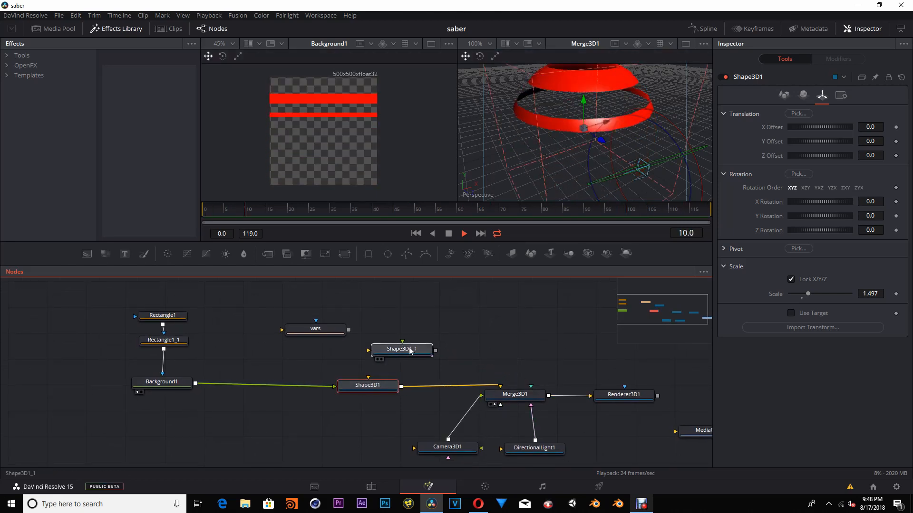
left_click_drag(410, 351, 401, 386)
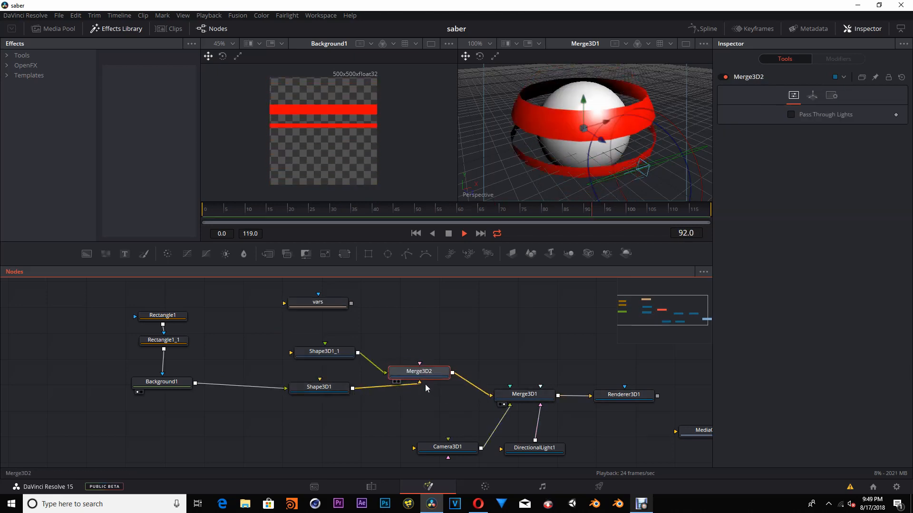
left_click_drag(426, 377, 427, 375)
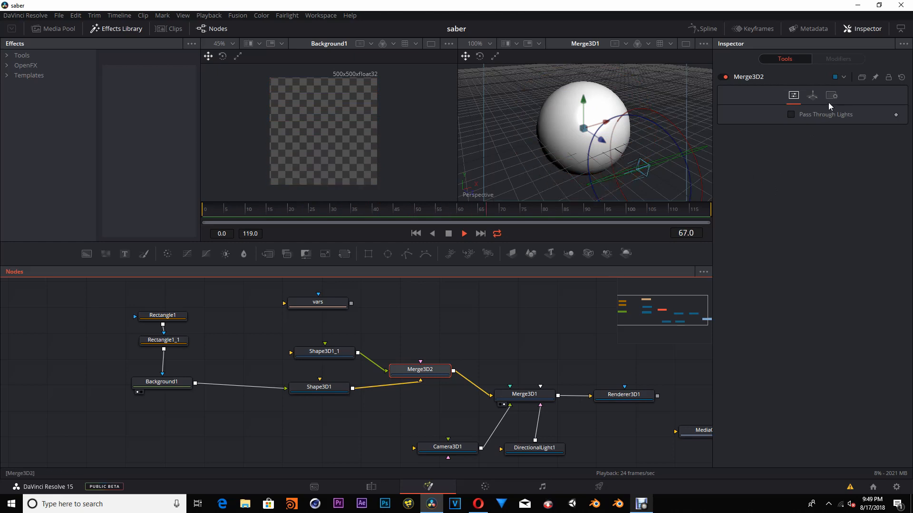
- Tilt Merge3D2 to an X rotation of 47 and a Y rotation of 28.7, and stop playback at frame 13
left_click(814, 94)
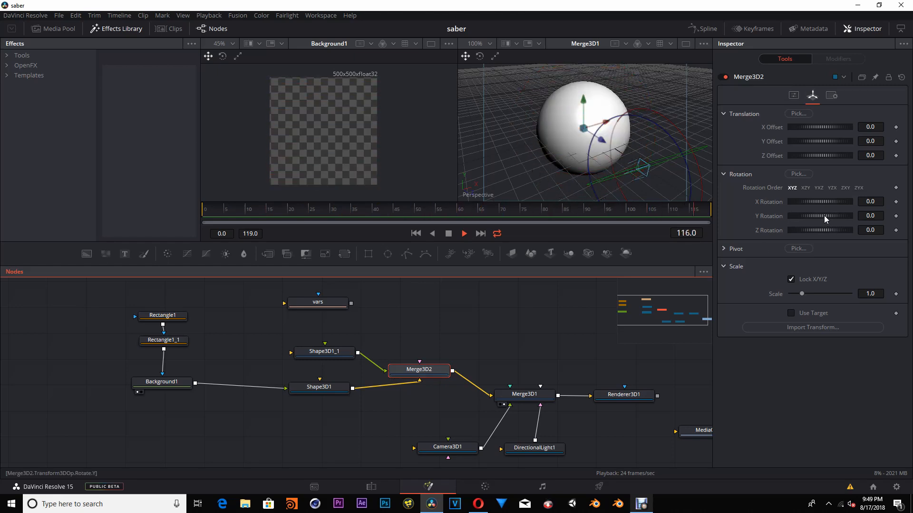
mouse_move(823, 216)
left_mouse_down()
mouse_move(833, 201)
mouse_move(827, 215)
left_mouse_up()
key("ctrl+z")
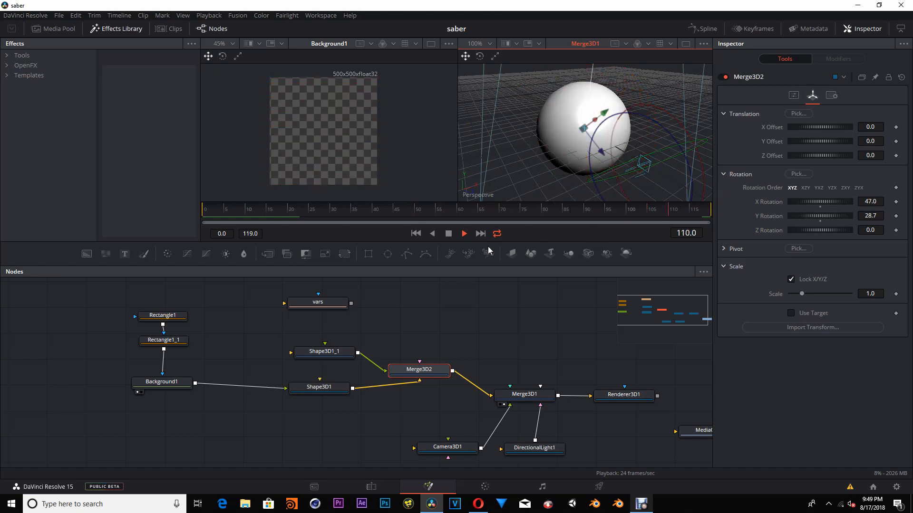
left_click(464, 233)
left_click_drag(228, 215, 259, 215)
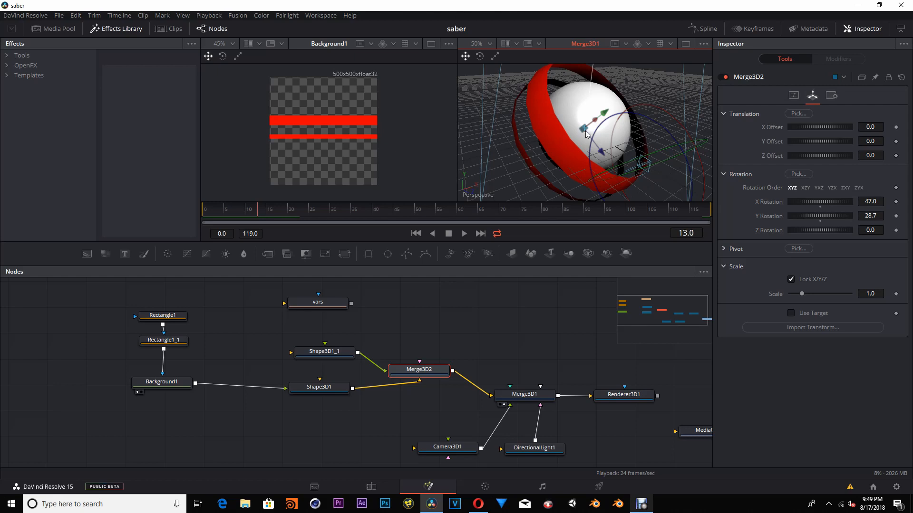
- Smooth the ringed sphere Shape3D1 by setting its base and height subdivisions to 64
left_click(319, 388)
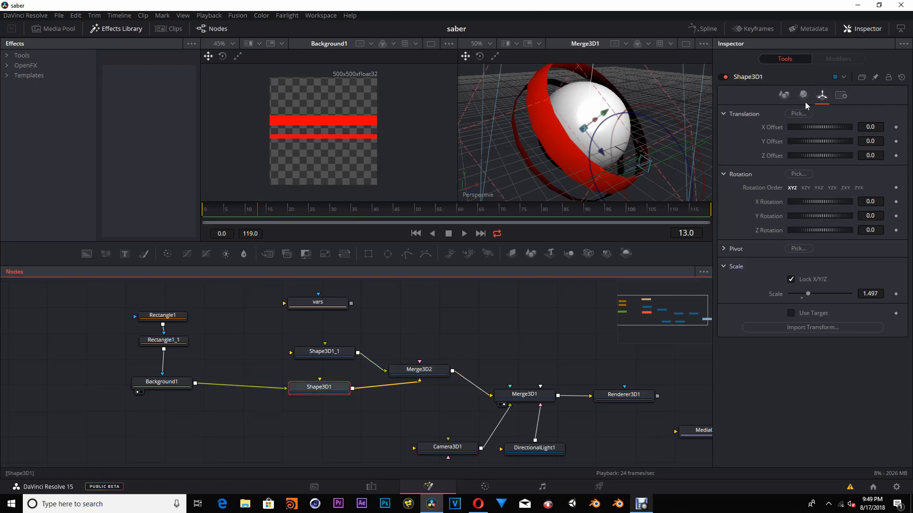
left_click(784, 94)
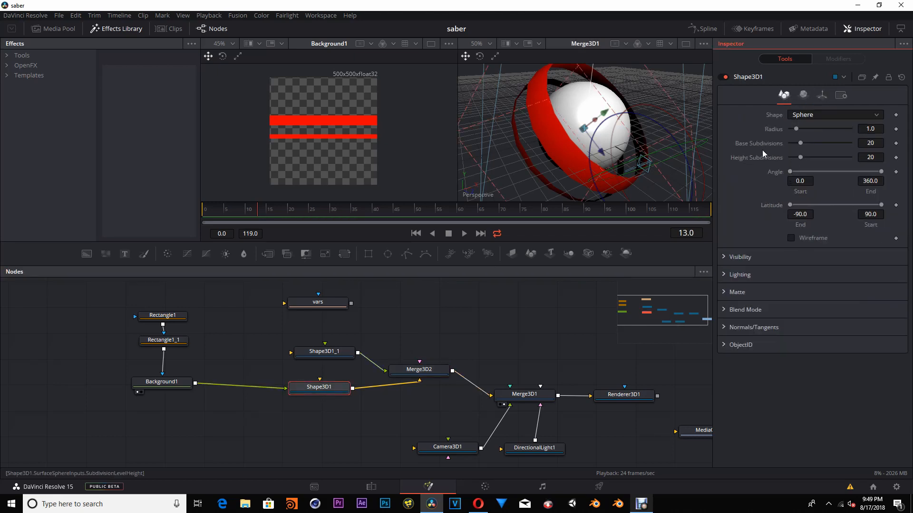
left_click(873, 143)
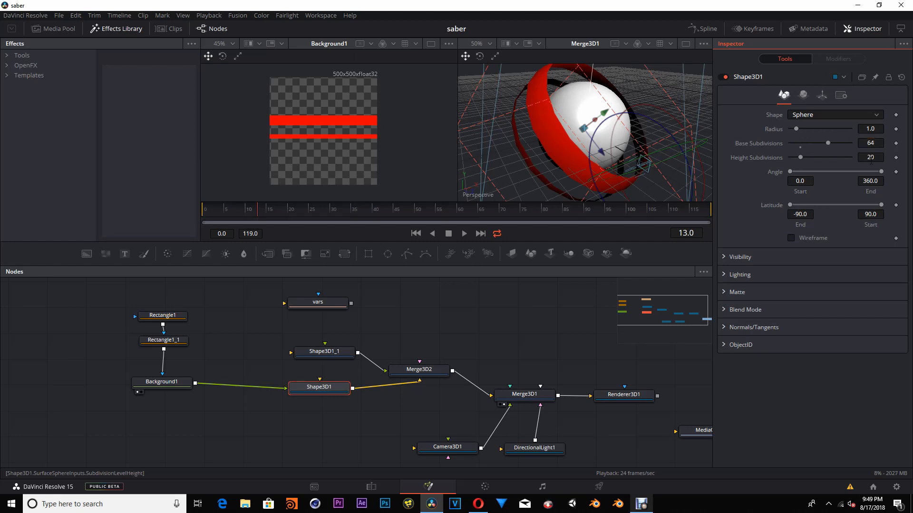
left_click(870, 157)
key("Tab")
left_click(585, 105)
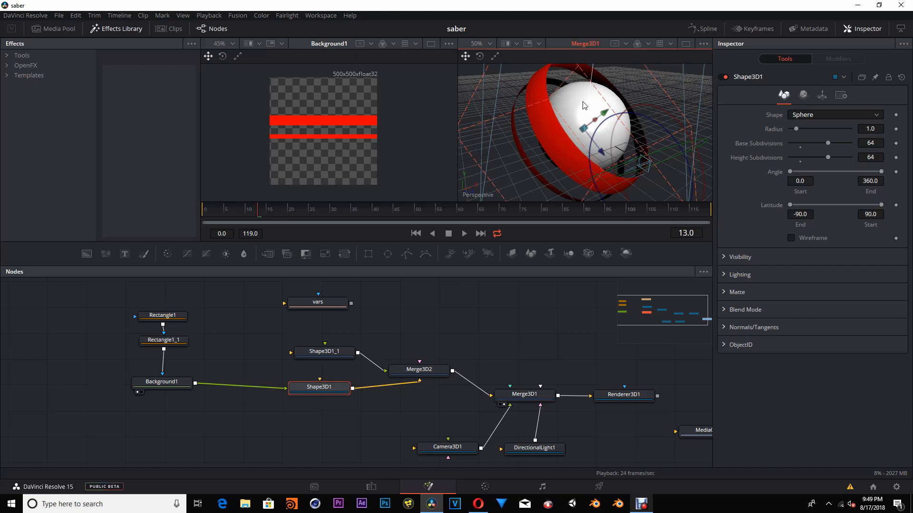
- Set the base and height subdivisions of the inner sphere Shape3D1_1 to 64 and play the animation
left_click(340, 356)
left_click(873, 143)
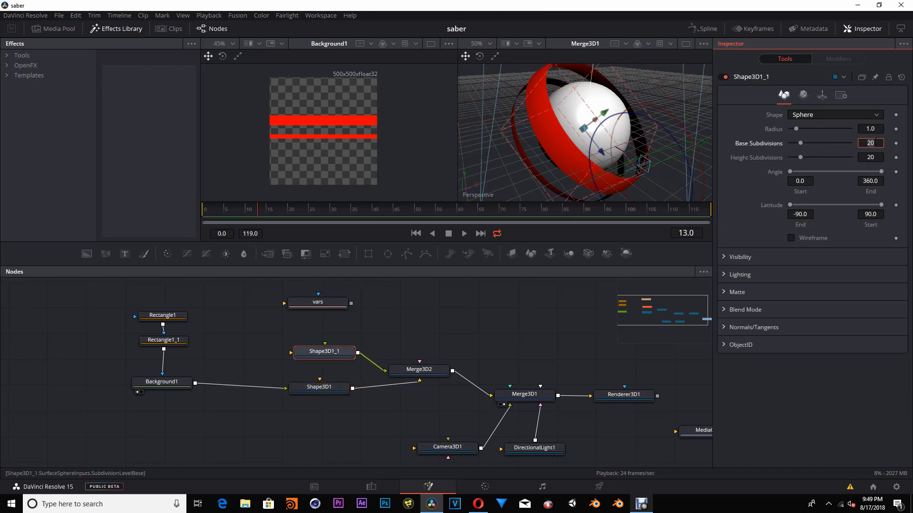
left_click(873, 157)
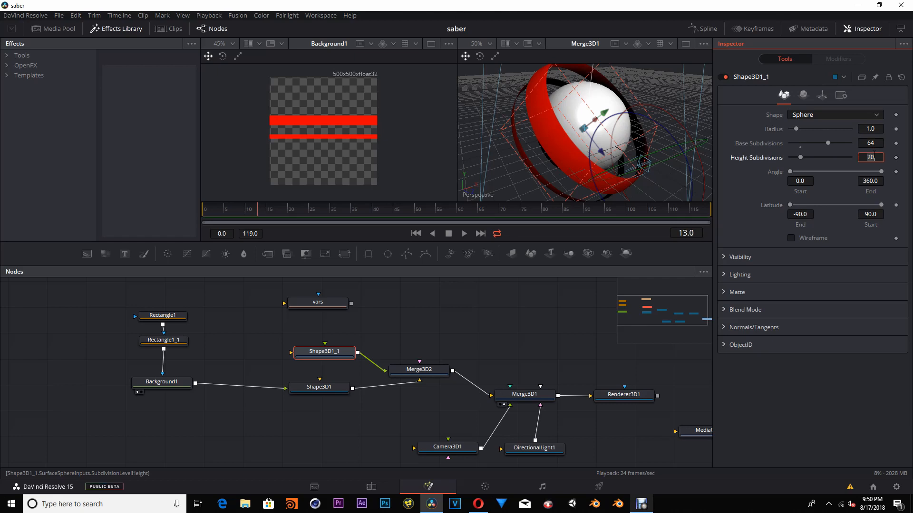
key("Tab")
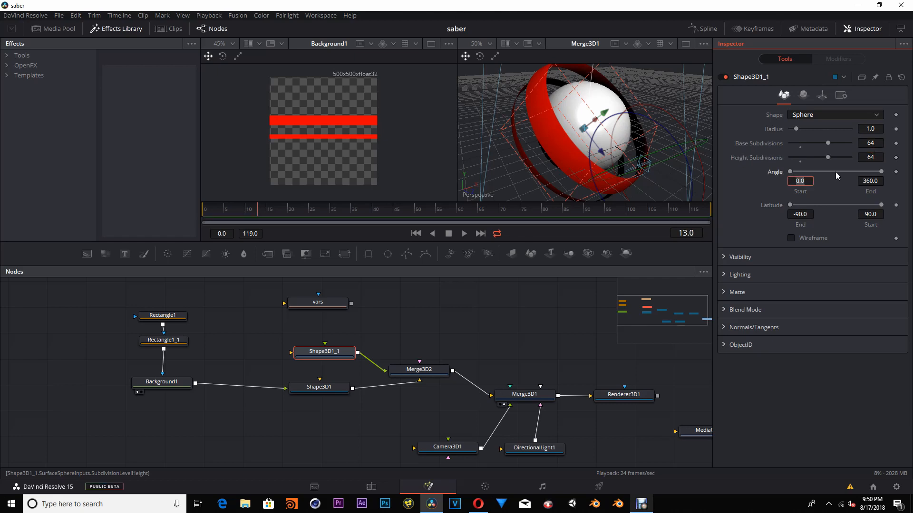
left_click(463, 234)
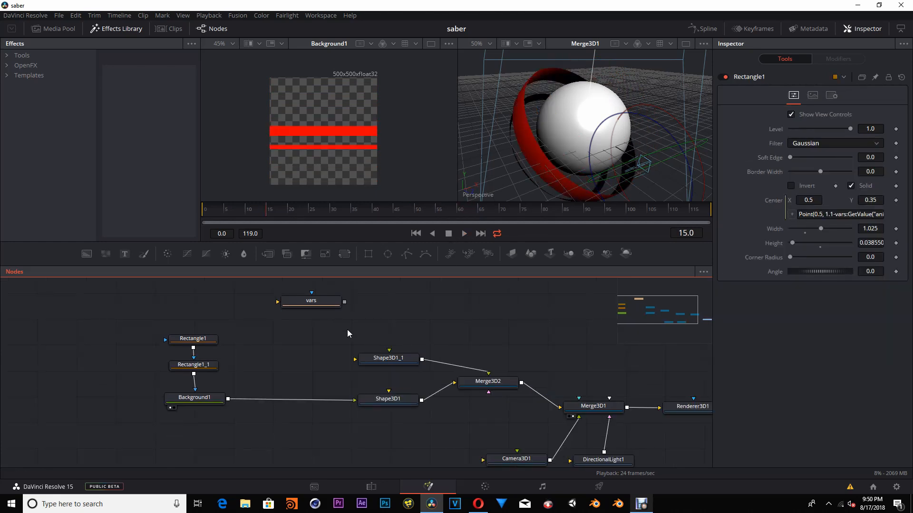
- Add the world map image from the media pool to the node graph and show it in the first viewer
scroll(347, 329, "up", 1)
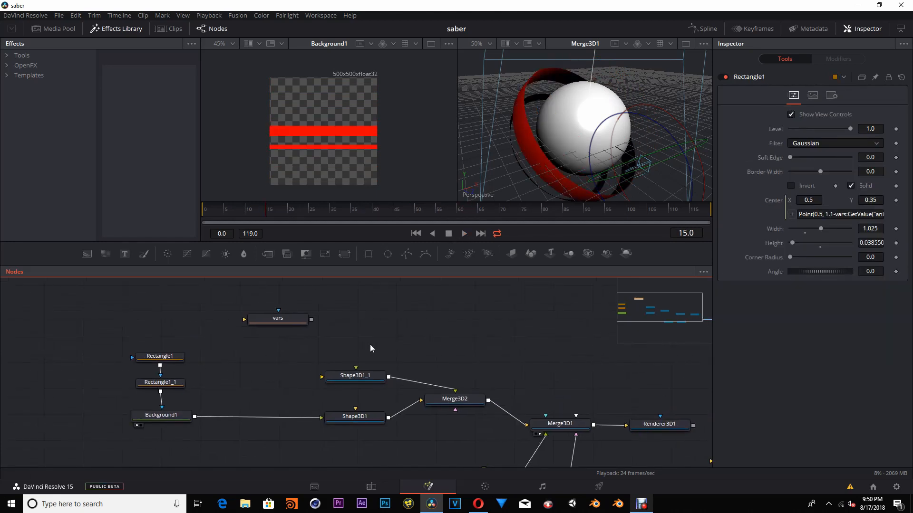
left_click_drag(381, 344, 374, 335)
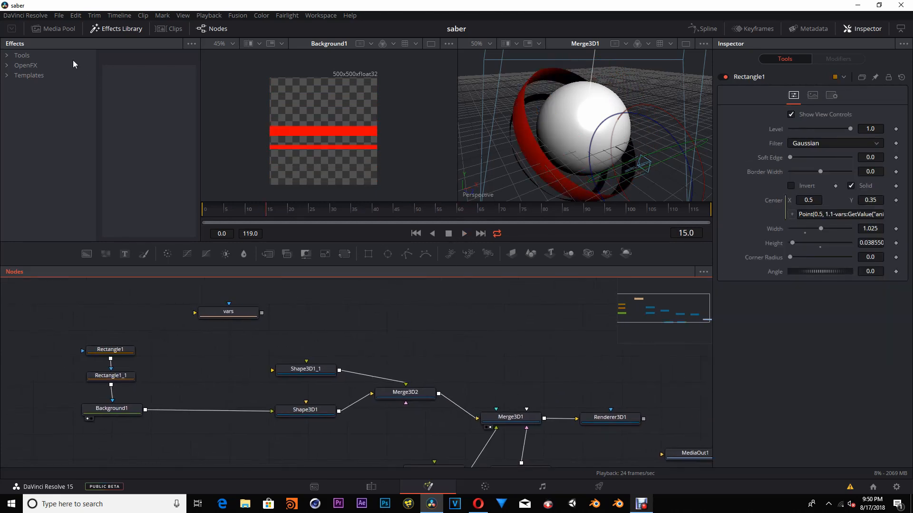
left_click(60, 30)
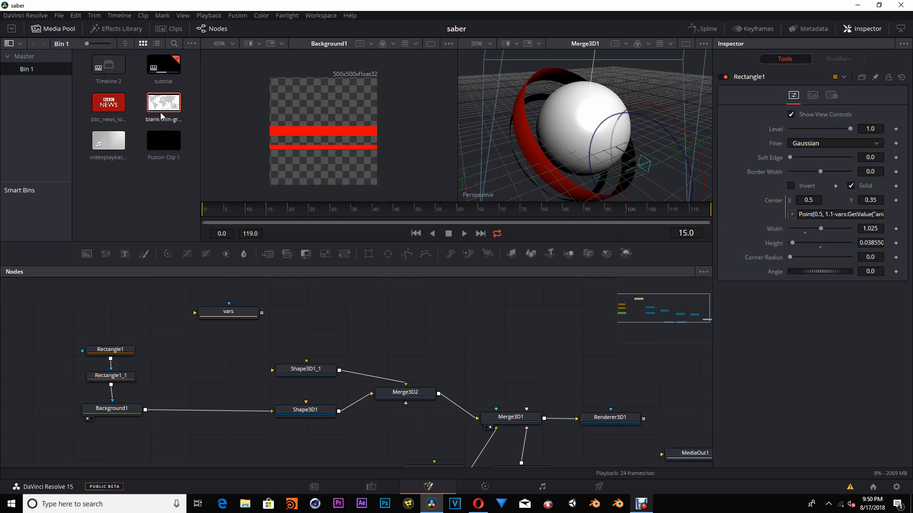
left_click_drag(165, 107, 346, 326)
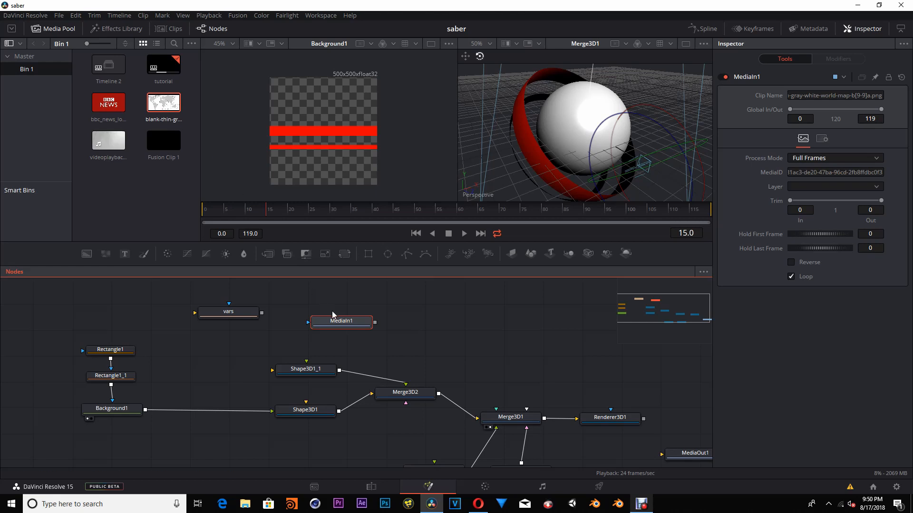
left_click_drag(342, 322, 322, 319)
key("1")
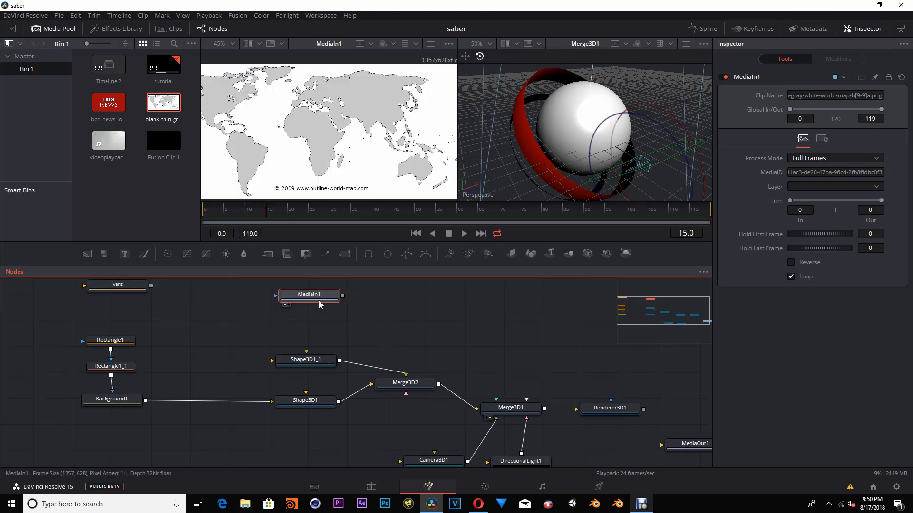
- Try the world map directly as the texture of Shape3D1_1 and disconnect it again
left_click_drag(318, 298, 301, 362)
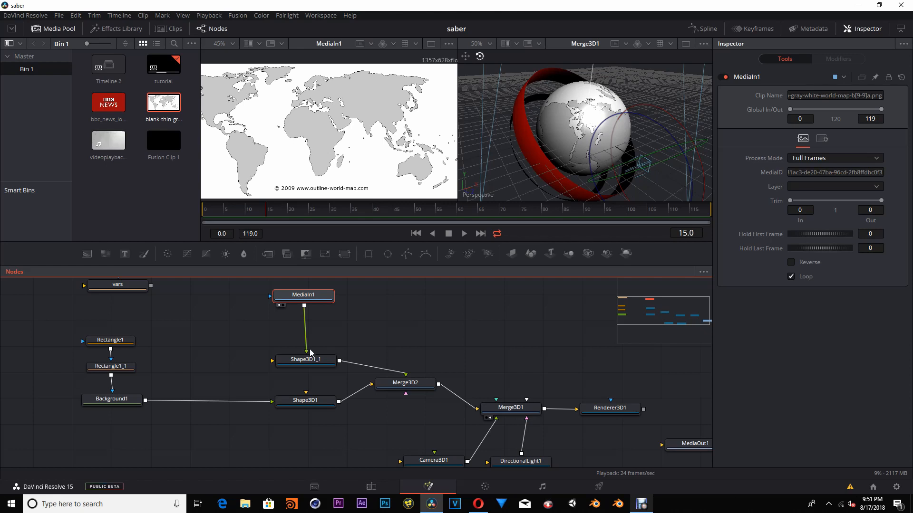
left_click_drag(309, 350, 305, 305)
- Add a Luma Keyer node fed by the world map image MediaIn1
left_click(363, 310)
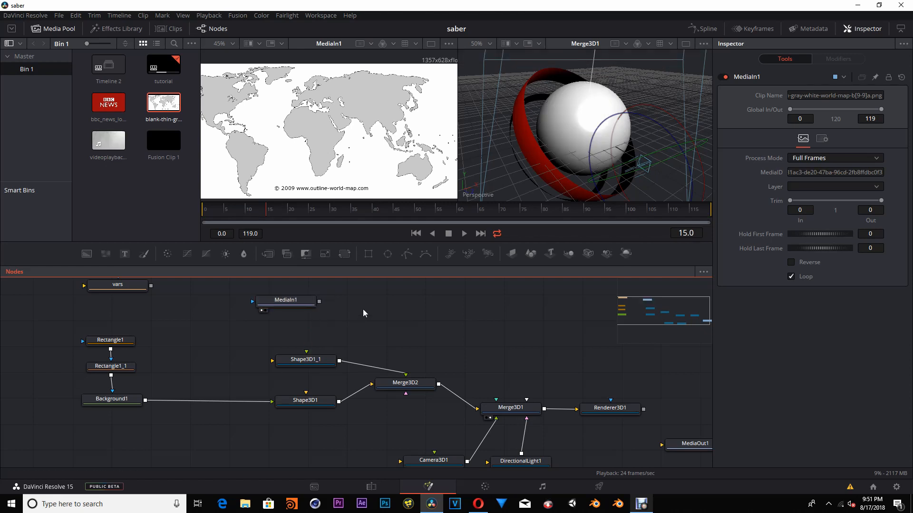
key("shift+space")
type("Transform")
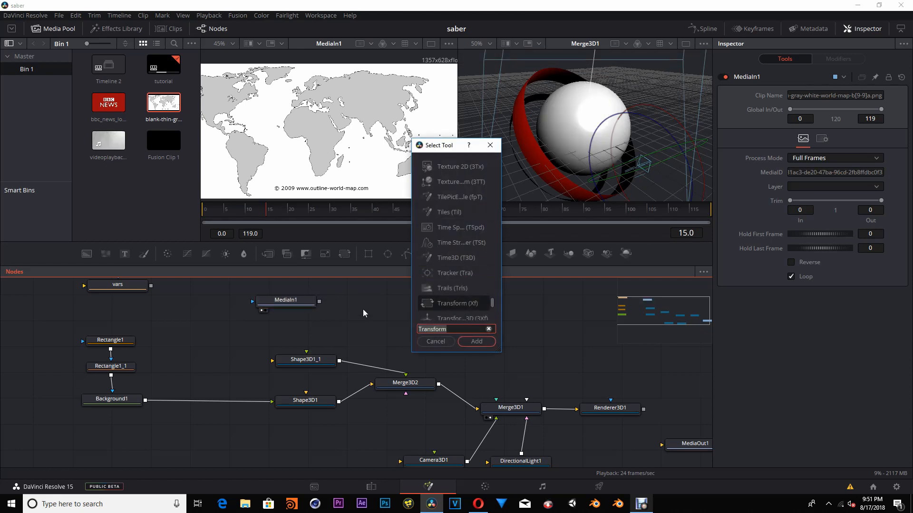
type("lu")
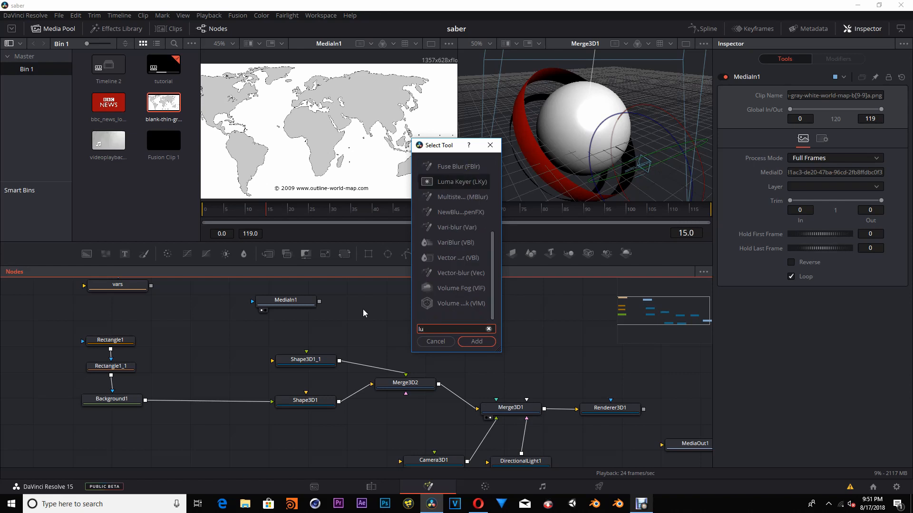
type("m")
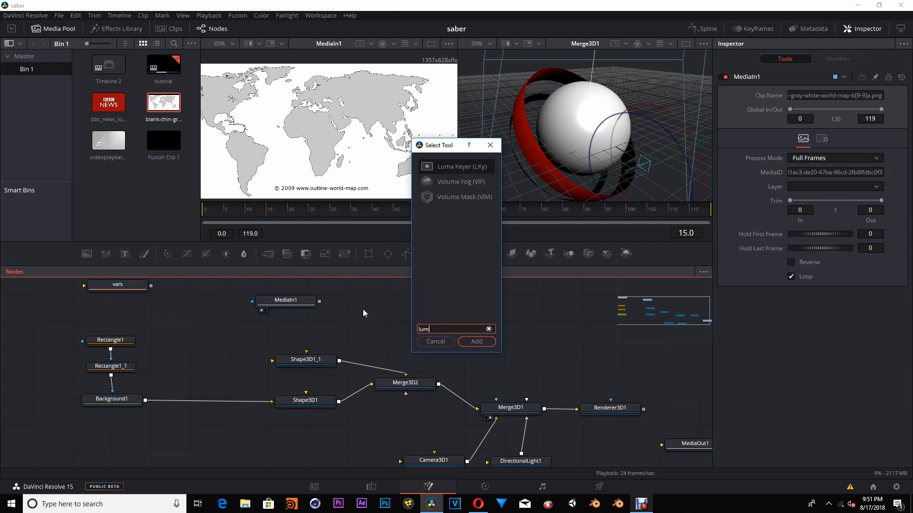
left_click(476, 341)
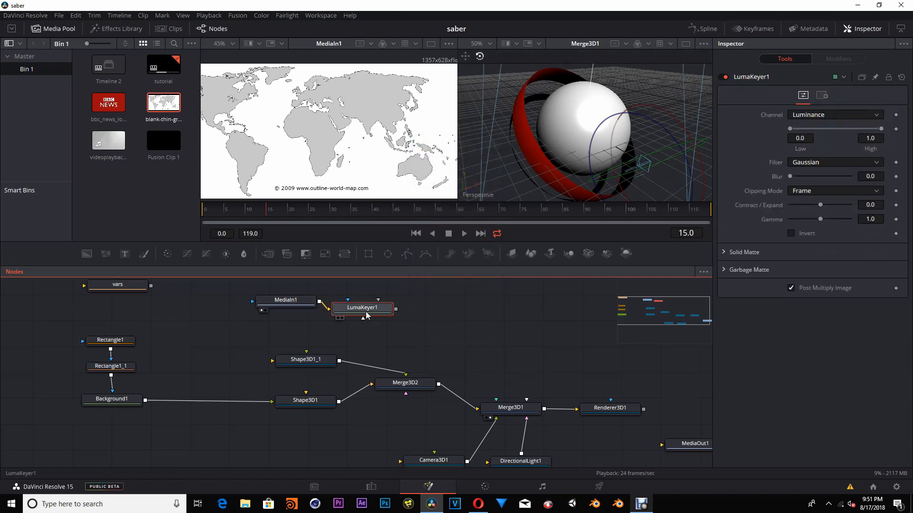
- Show LumaKeyer1 in the first viewer, raise its Low threshold to about 0.767 and invert the key
left_click_drag(366, 315, 374, 314)
left_click_drag(281, 304, 256, 309)
left_click_drag(371, 312, 373, 145)
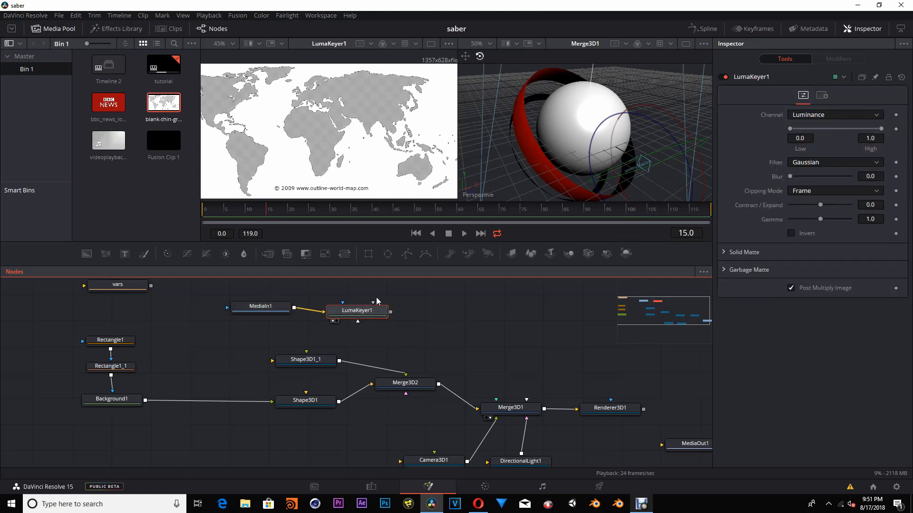
left_click_drag(370, 309, 370, 303)
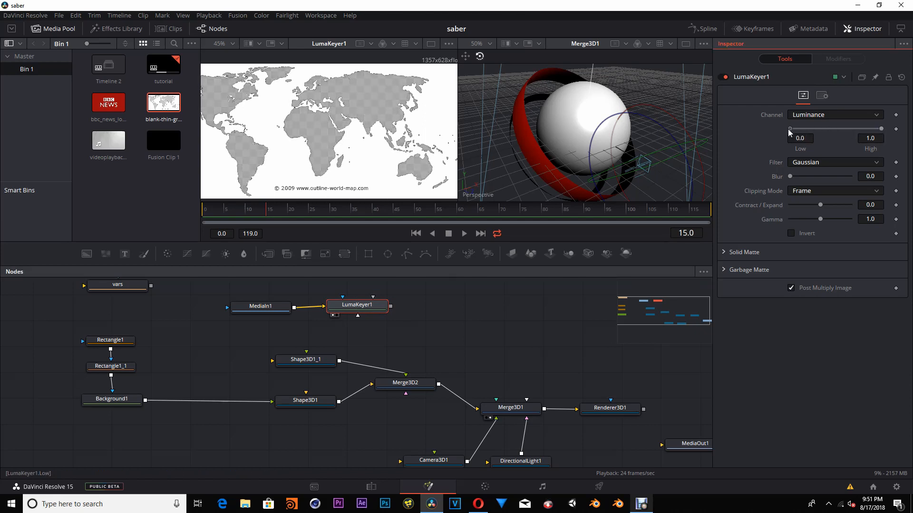
left_click_drag(791, 131, 855, 131)
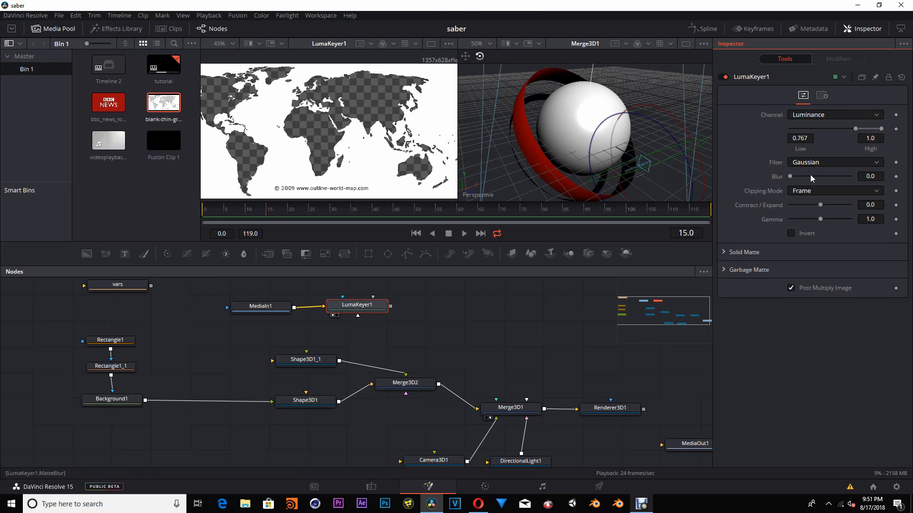
left_click(791, 233)
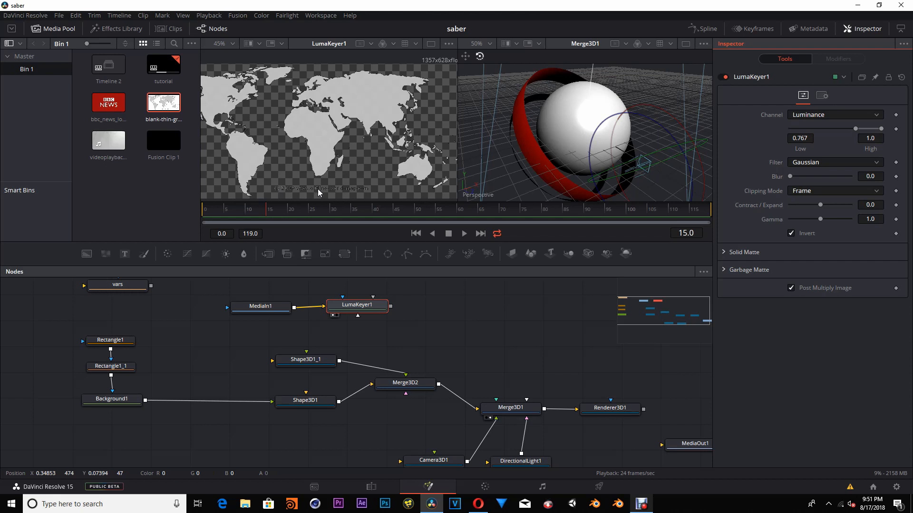
- Show the world map MediaIn1 in the first viewer and add a rectangle mask to it
left_click_drag(421, 330, 459, 352)
left_click(309, 330)
left_click_drag(365, 339, 398, 340)
left_click(301, 333)
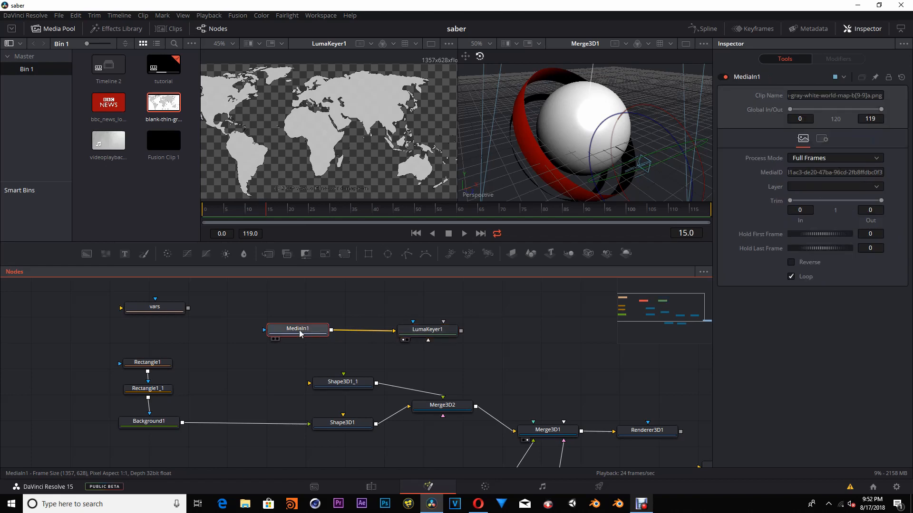
key("1")
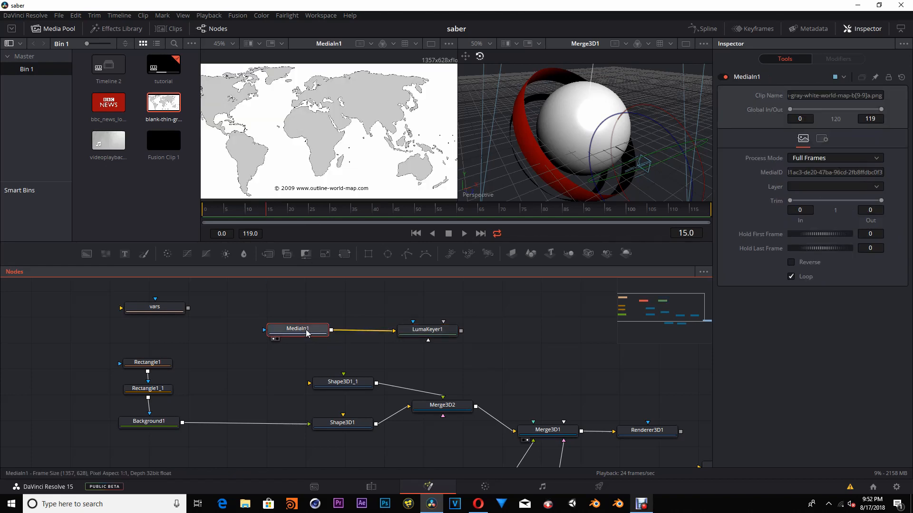
left_click(373, 261)
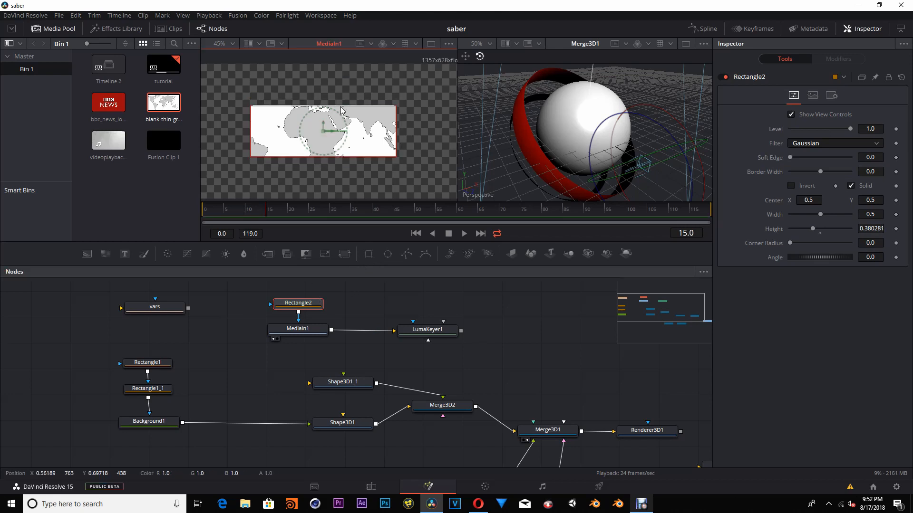
- Fit the Rectangle2 mask around the copyright text, about 0.425 wide and 0.134 high, and invert it
left_click_drag(341, 107, 332, 177)
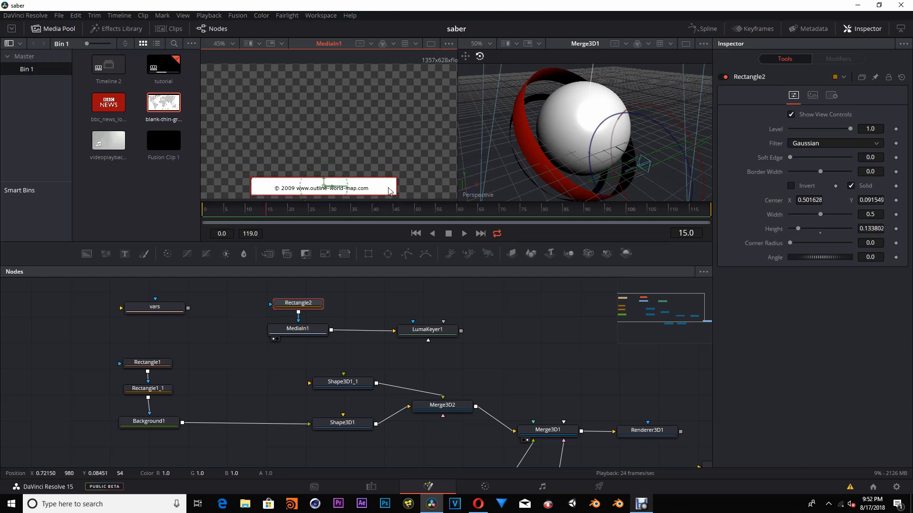
mouse_move(388, 191)
left_mouse_down()
mouse_move(402, 191)
mouse_move(385, 191)
left_mouse_up()
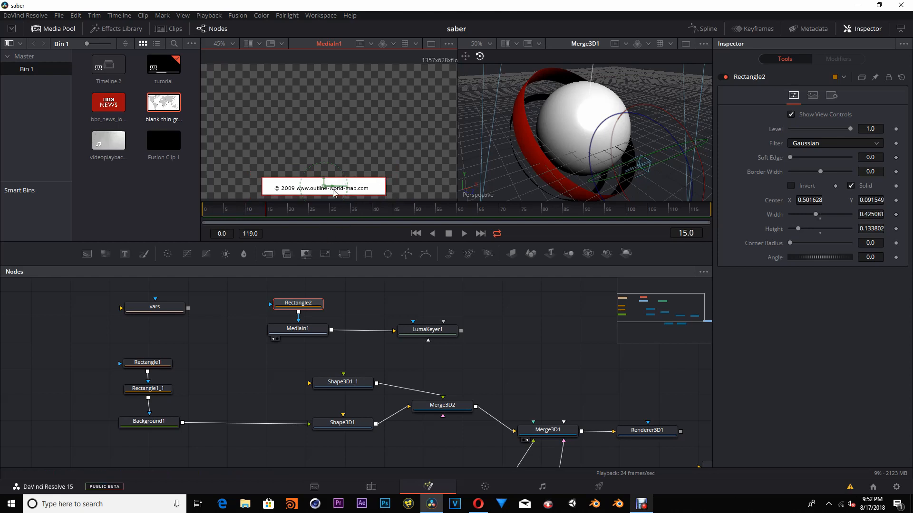
left_click(314, 305)
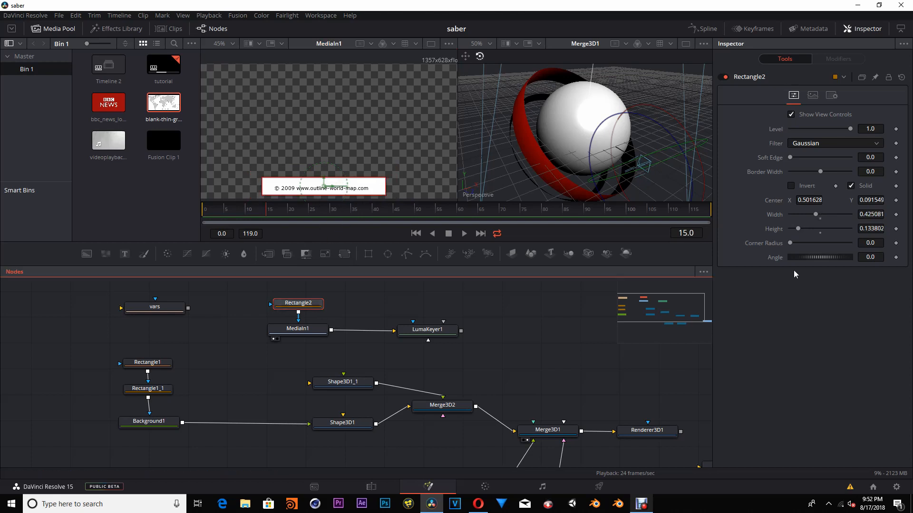
left_click(792, 186)
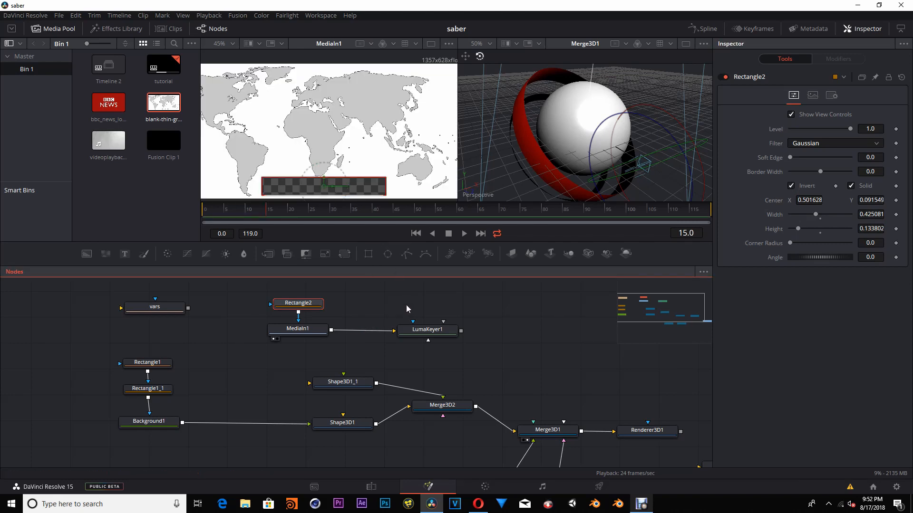
- Show LumaKeyer1 in the first viewer and connect the Rectangle2 mask to the keyer as well
left_click(400, 310)
left_click_drag(438, 331, 412, 159)
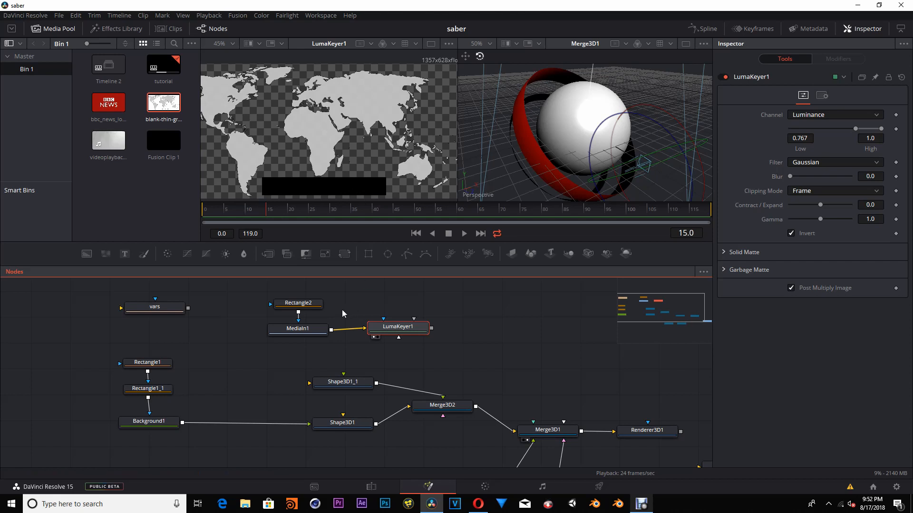
left_click(298, 303)
left_click(371, 315)
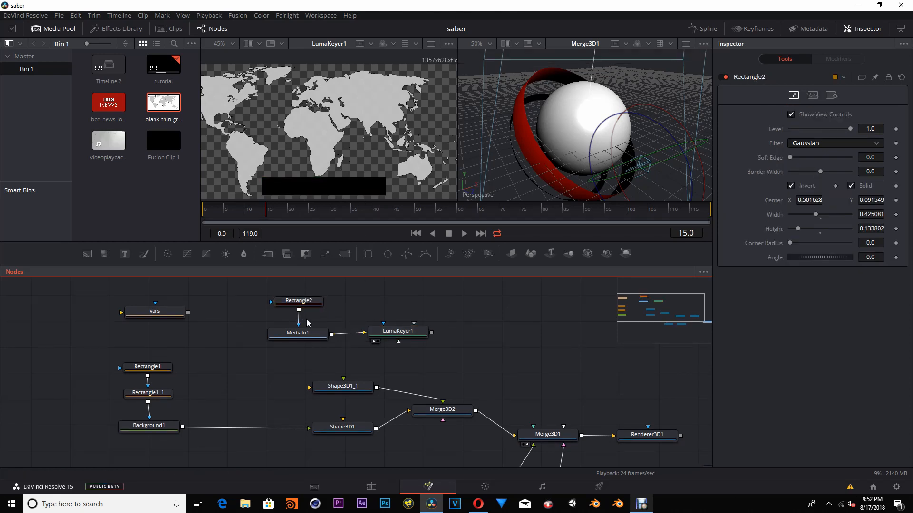
left_click_drag(299, 310, 386, 331)
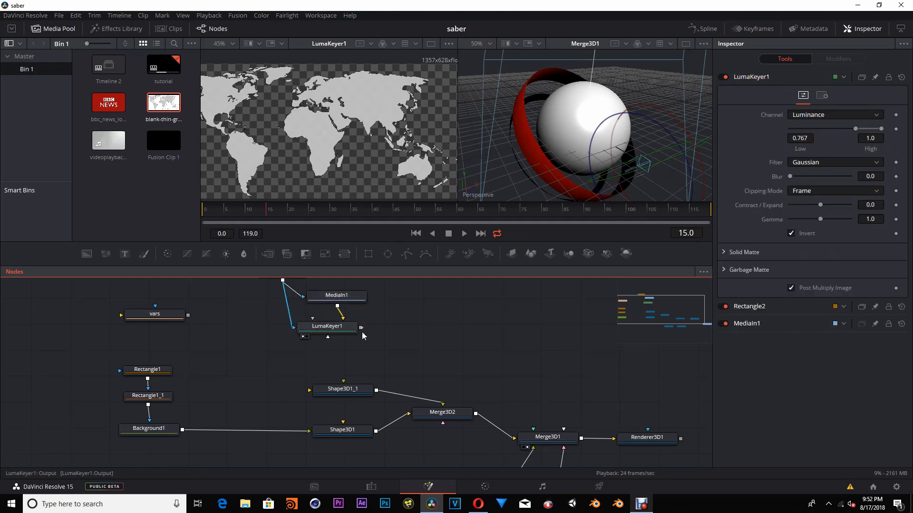
- Connect the output of LumaKeyer1 to the sphere Shape3D1_1 as its texture
left_click_drag(362, 327, 402, 351)
scroll(437, 342, "down", 4)
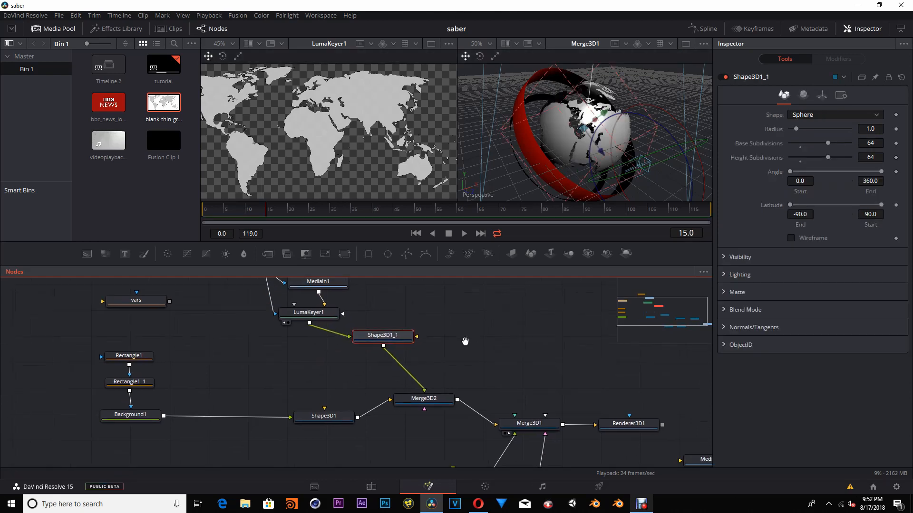
left_click_drag(513, 340, 453, 347)
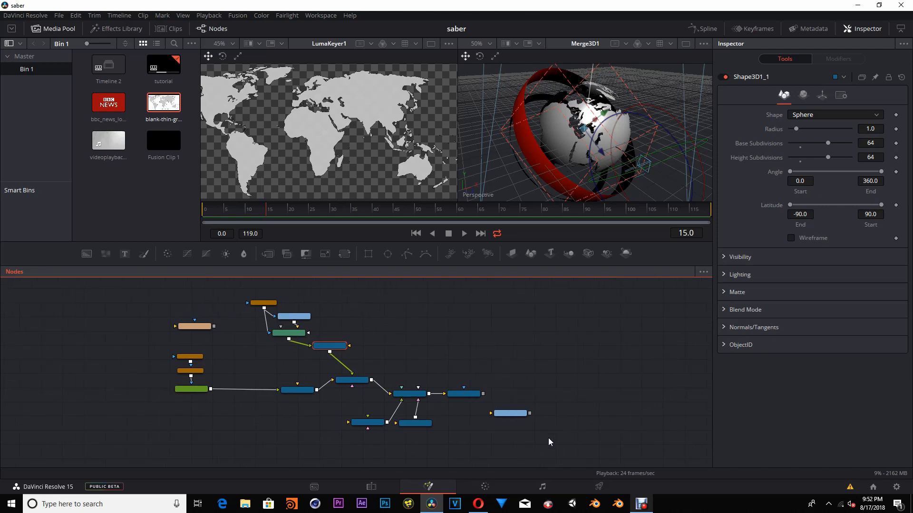
- Arrange Rectangle2, MediaIn1, LumaKeyer1 and Shape3D1_1 in a vertical chain above Shape3D1 in the node graph
left_click_drag(551, 442, 442, 385)
left_click_drag(442, 385, 418, 385)
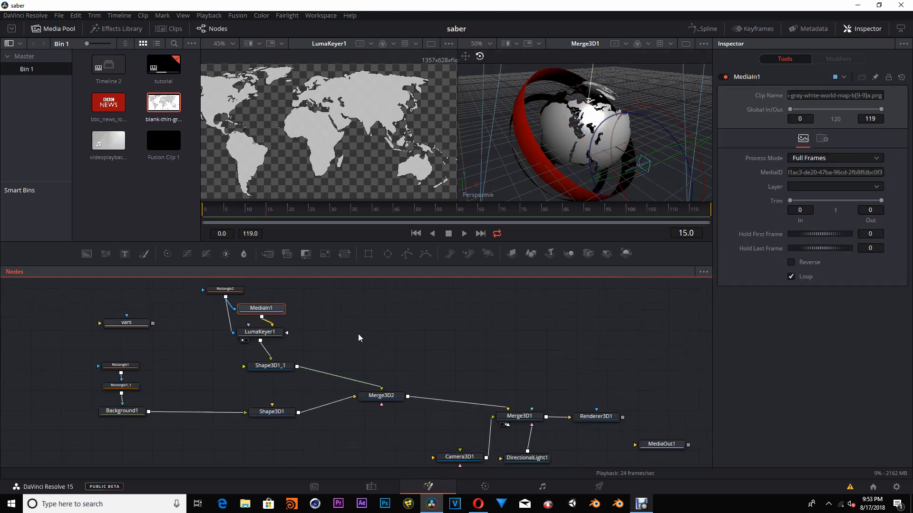
left_click_drag(375, 338, 417, 356)
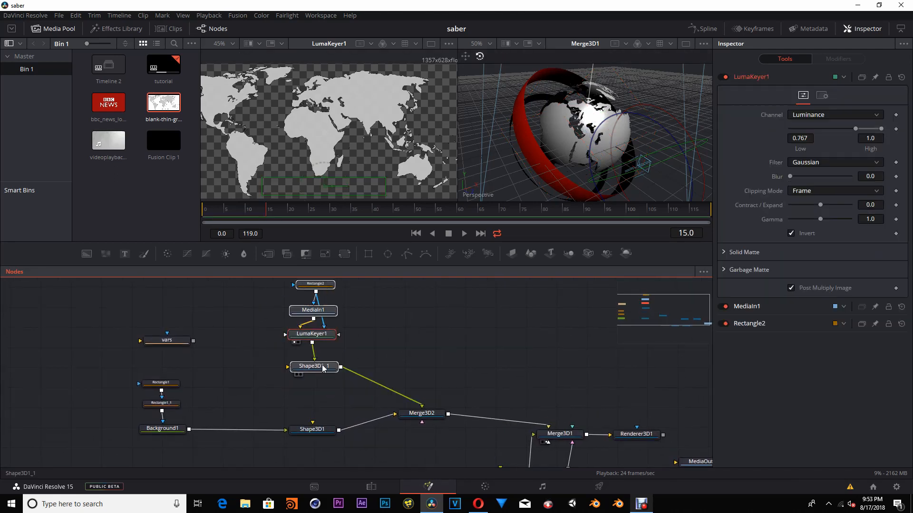
left_click(322, 369)
left_click_drag(424, 349, 456, 348)
mouse_move(462, 416)
left_mouse_down()
mouse_move(447, 430)
mouse_move(454, 428)
left_mouse_up()
left_click(349, 430)
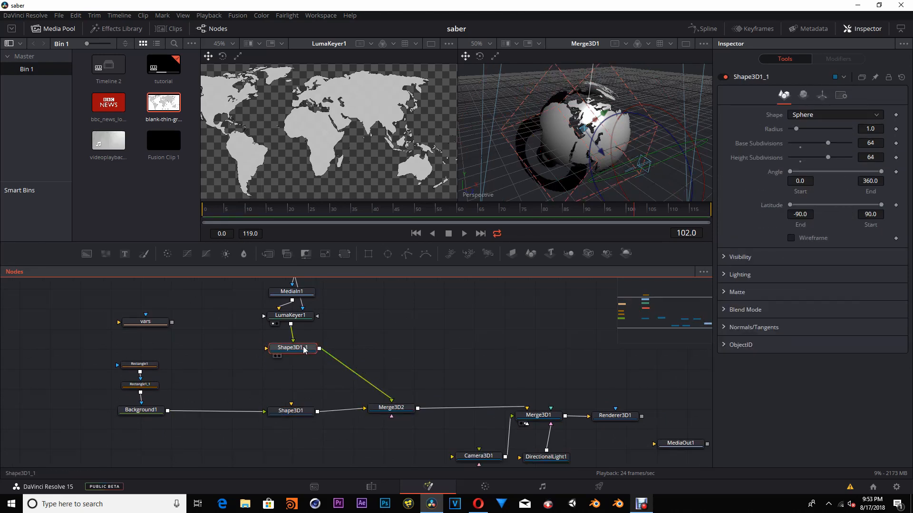
- Show the globe Shape3D1_1 in the first viewer and insert a Transform 3D node between it and Merge3D2
mouse_move(315, 338)
left_mouse_down()
mouse_move(331, 321)
mouse_move(316, 340)
left_mouse_up()
key("1")
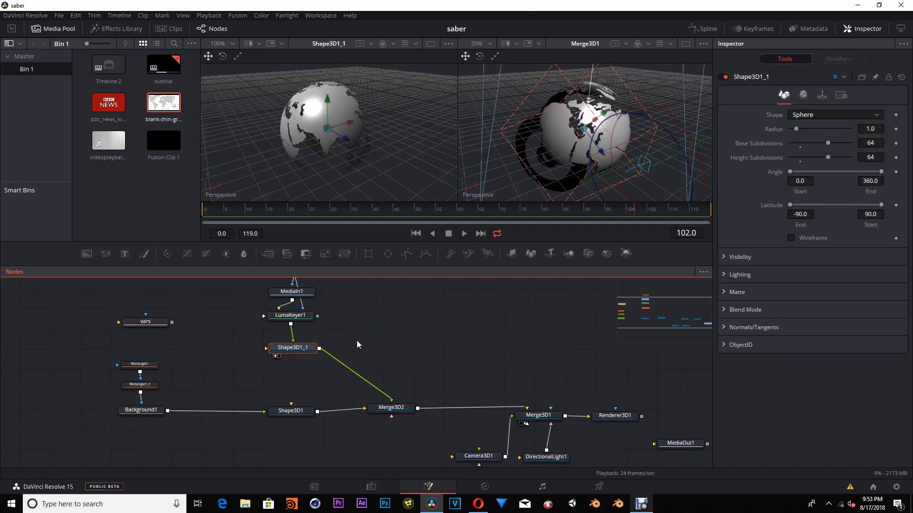
key("shift+space")
type("Transform 3D")
key("Return")
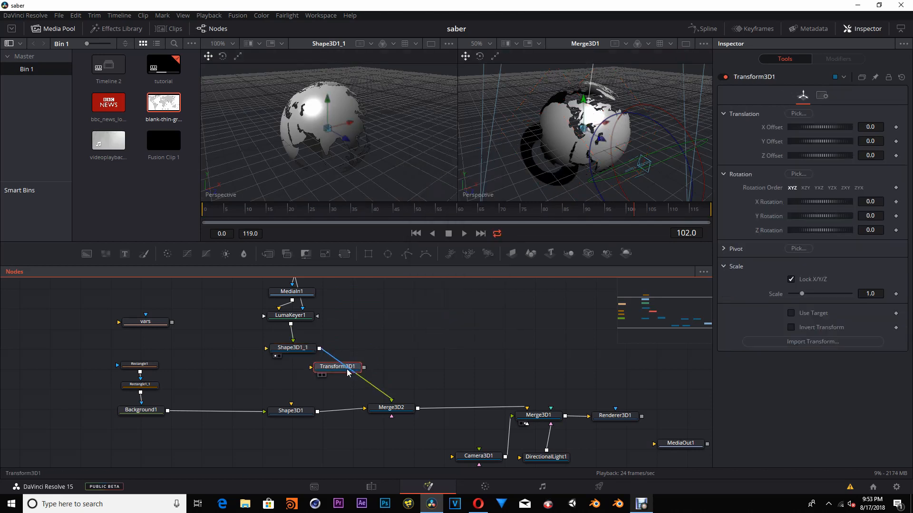
left_click_drag(350, 371, 295, 358)
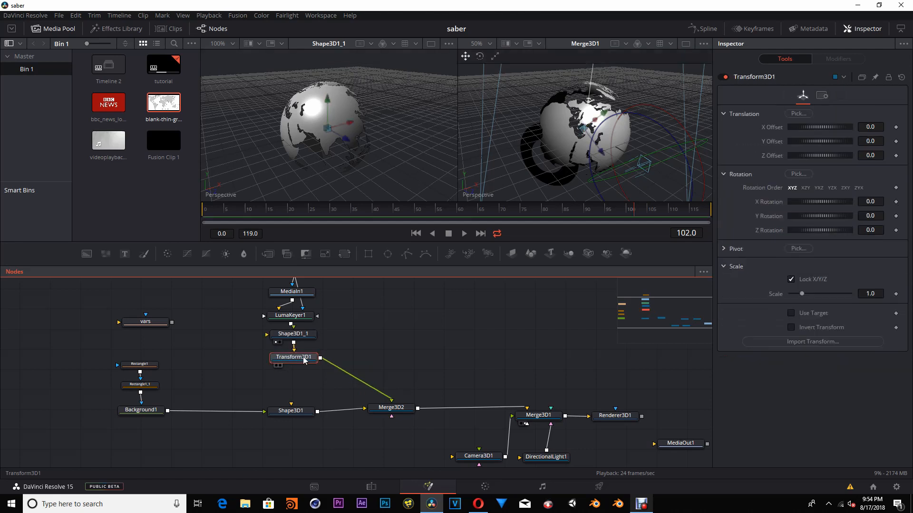
- Add the expression time*36 to the Y Rotation of Transform3D1 and play the animation
left_click_drag(815, 219, 823, 219)
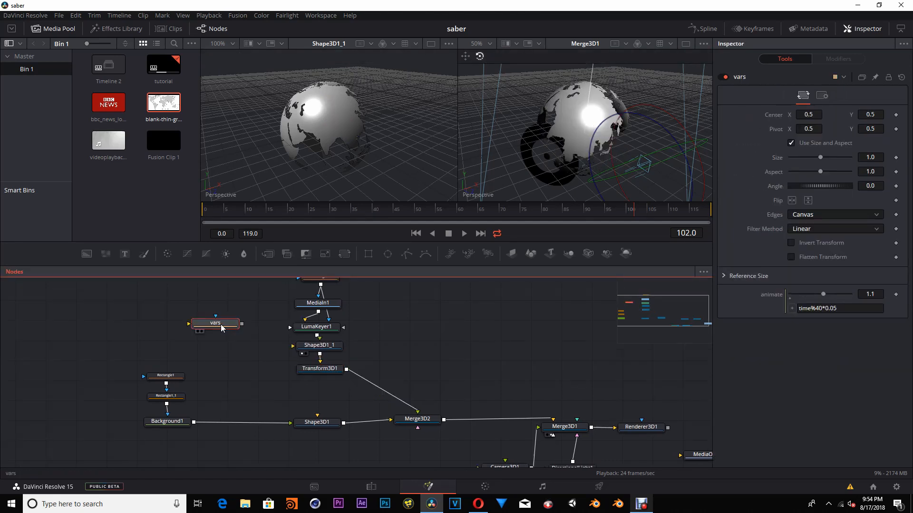
left_click(321, 371)
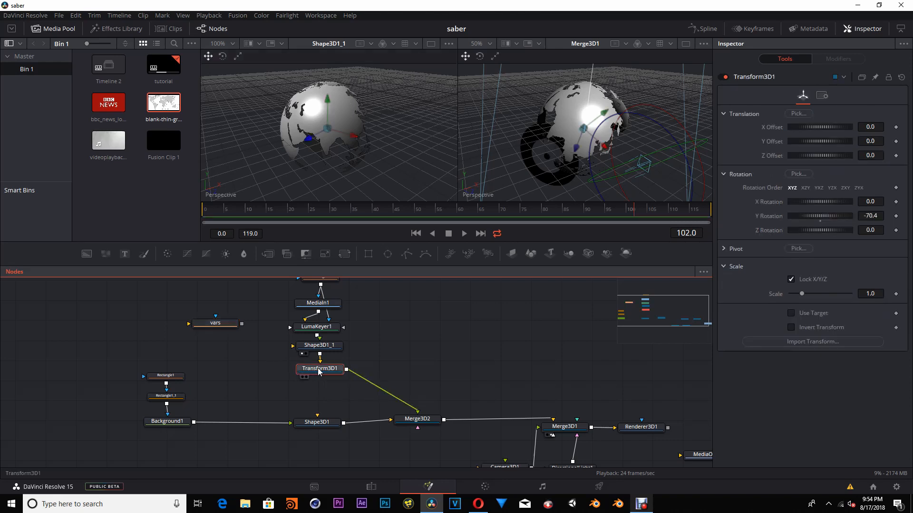
right_click(831, 217)
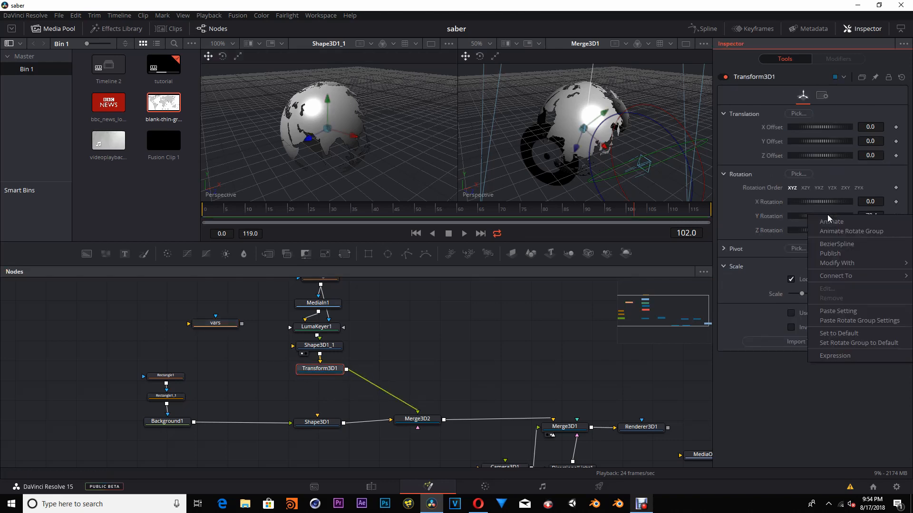
left_click(835, 356)
left_click_drag(845, 228, 791, 229)
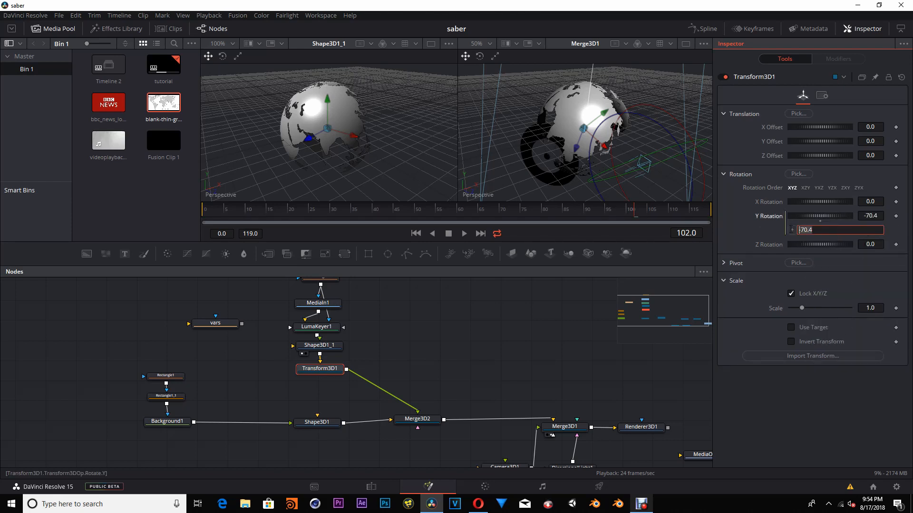
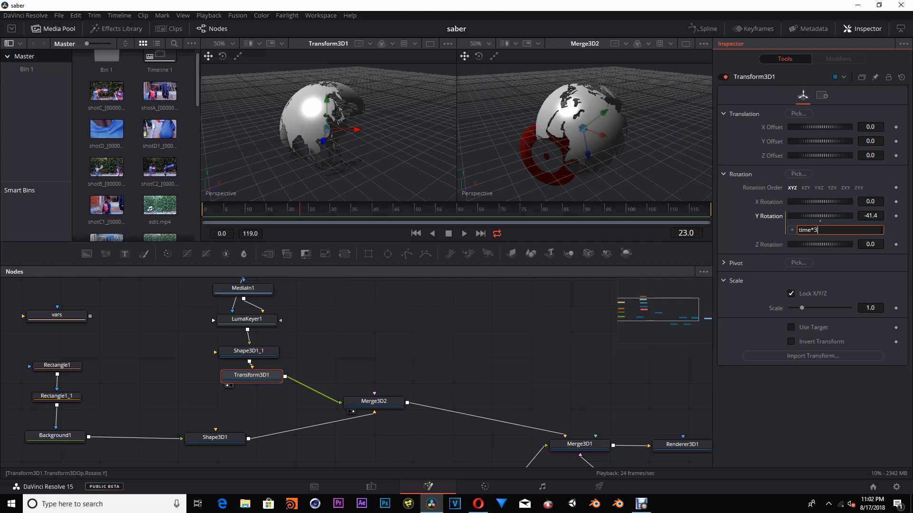
key("Return")
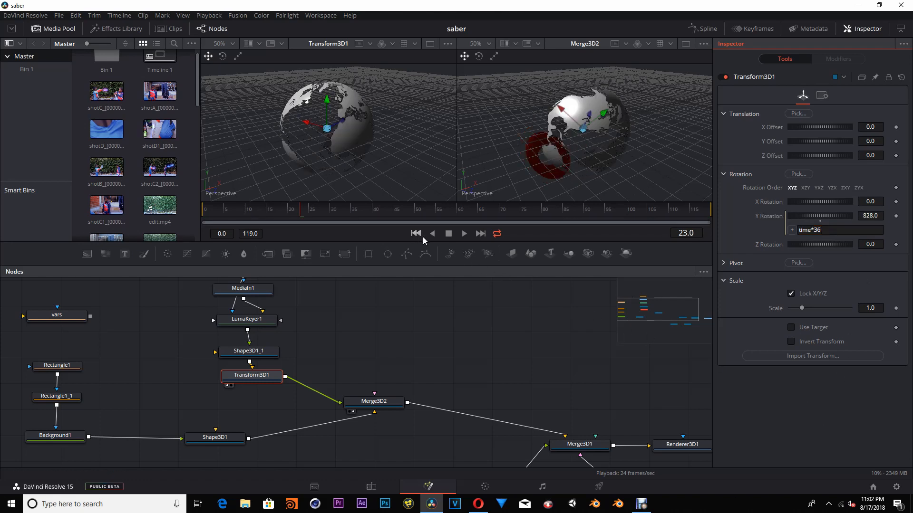
left_click(464, 233)
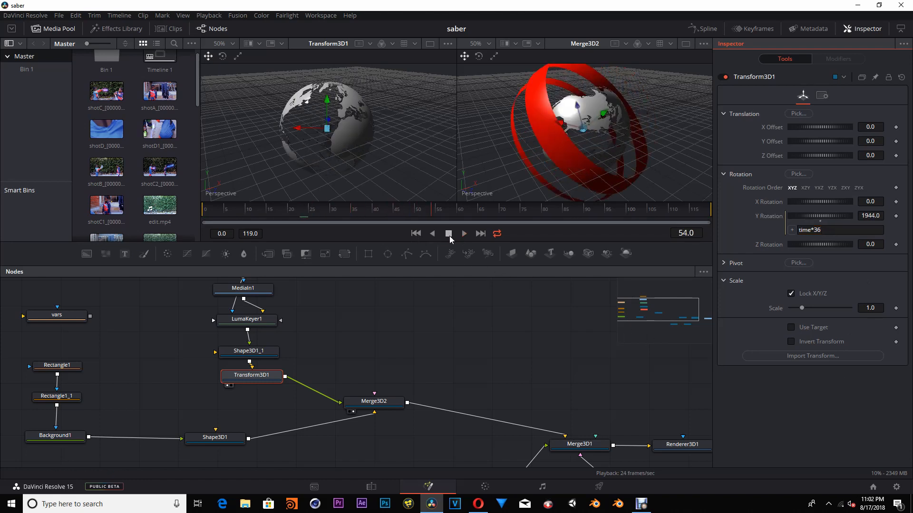
- Change the Y Rotation expression of Transform3D1 to -time*0.5 and play the animation
left_click(825, 230)
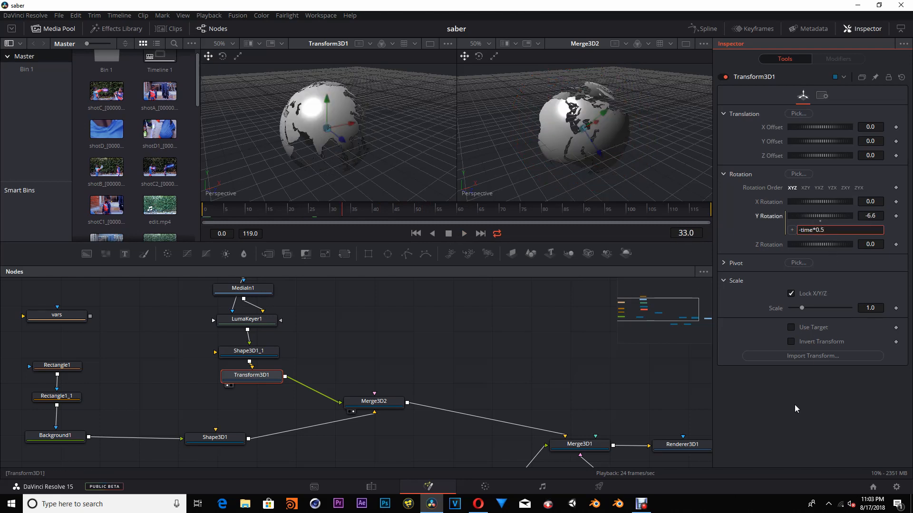
key("Return")
left_click(464, 233)
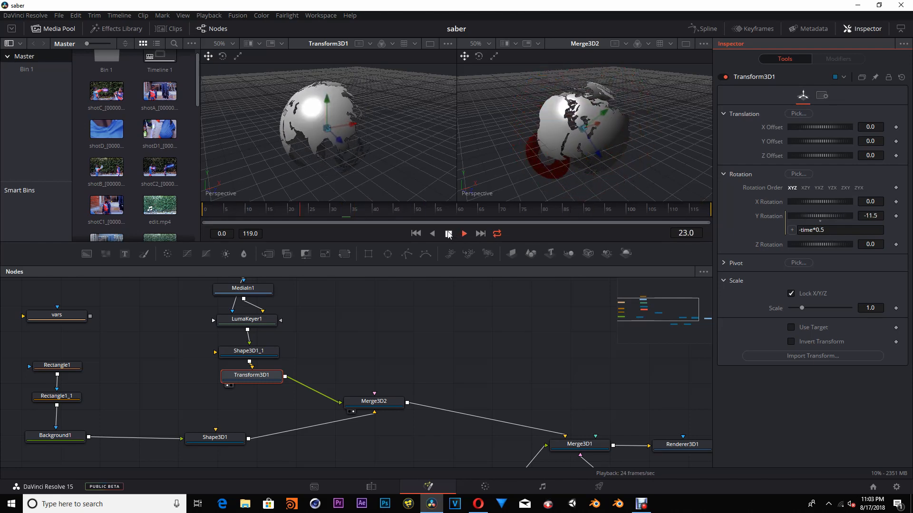
left_click(448, 233)
- Set the Y Rotation expression of Transform3D1 to -time*0.8 and play the animation to check the globe's spin
left_click(840, 230)
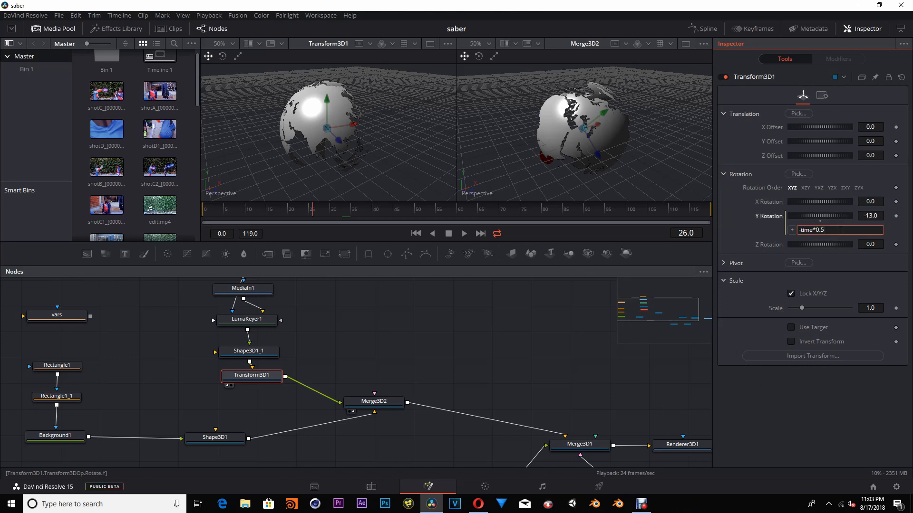
key("Return")
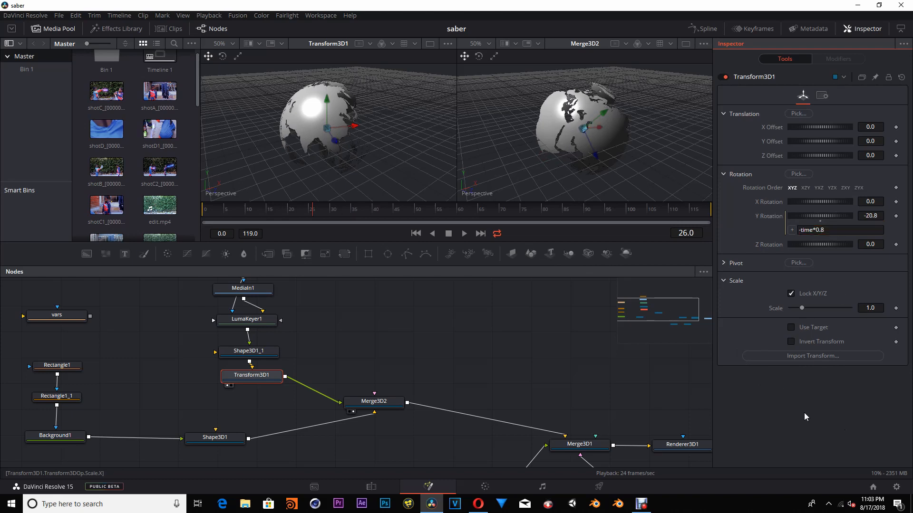
left_click(464, 233)
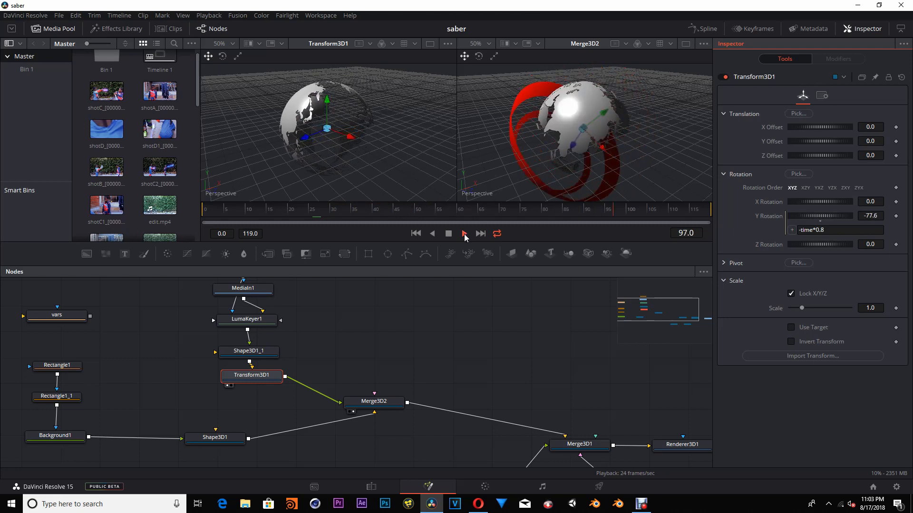
left_click(450, 235)
left_click(490, 363)
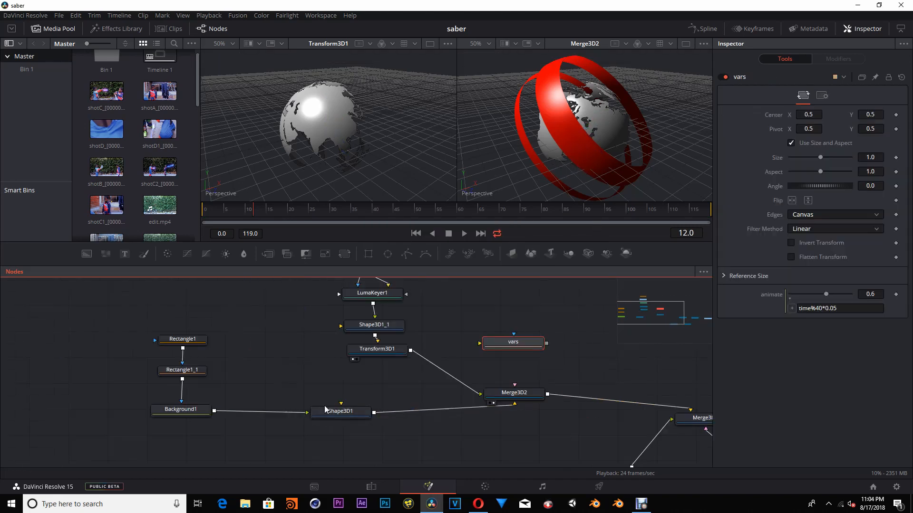
- Show Shape3D1 in the first viewer and move the Rectangle1, Rectangle1_1 and Background1 nodes farther away from it
left_click_drag(341, 412, 357, 132)
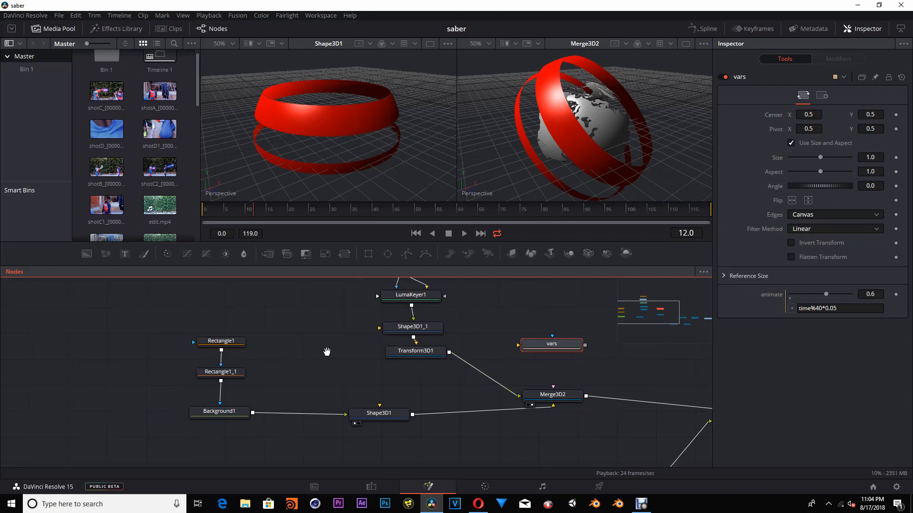
left_click_drag(247, 438, 218, 332)
left_click_drag(231, 413, 152, 415)
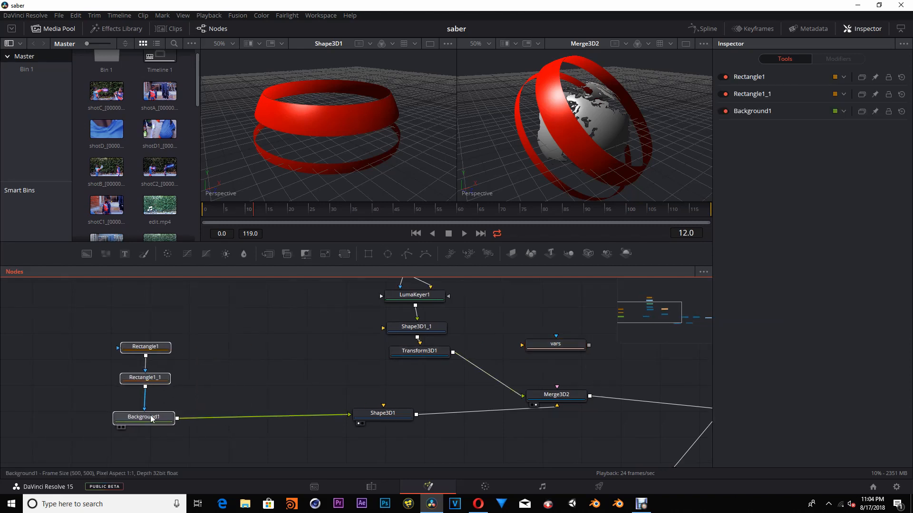
- Add an unconnected Reflect node in the free space above Shape3D1
left_click(297, 373)
key("shift+space")
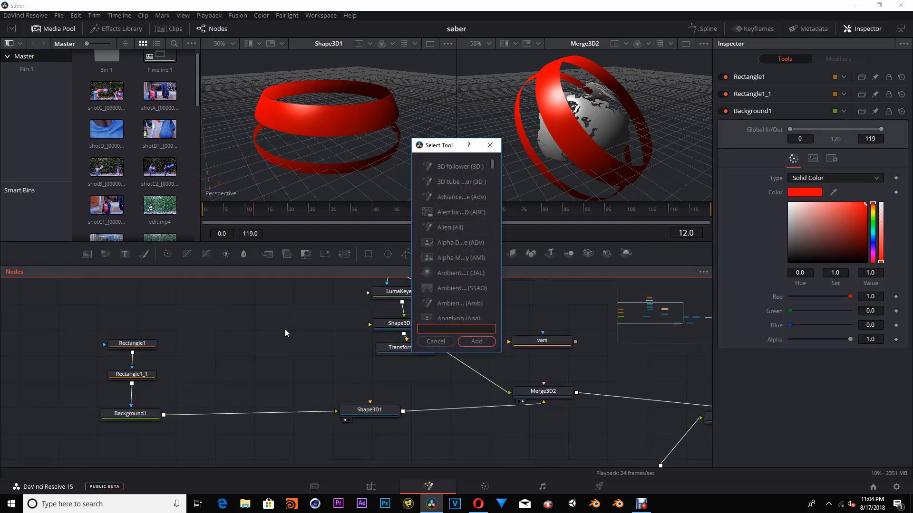
type("re")
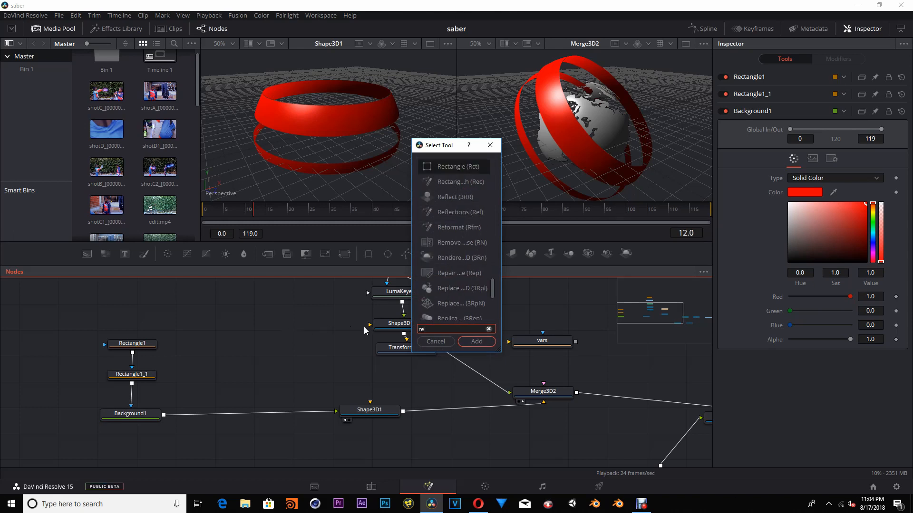
type("f")
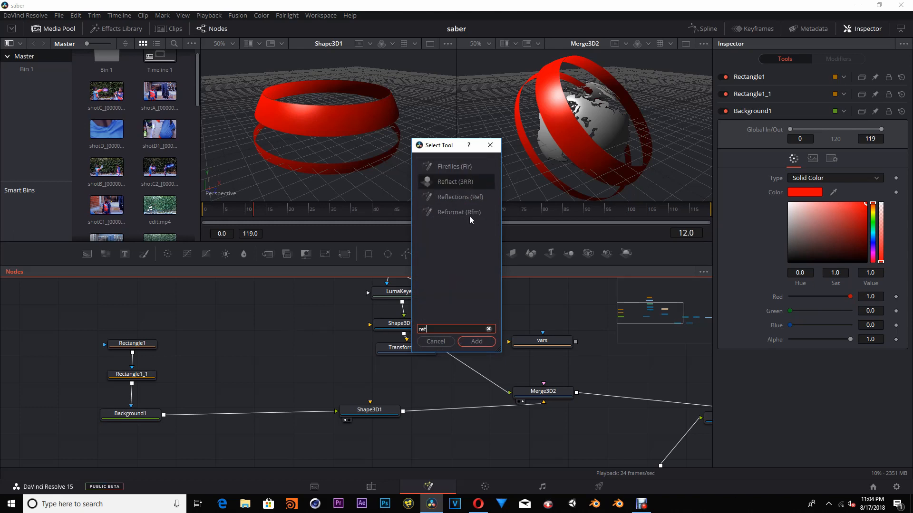
left_click(476, 342)
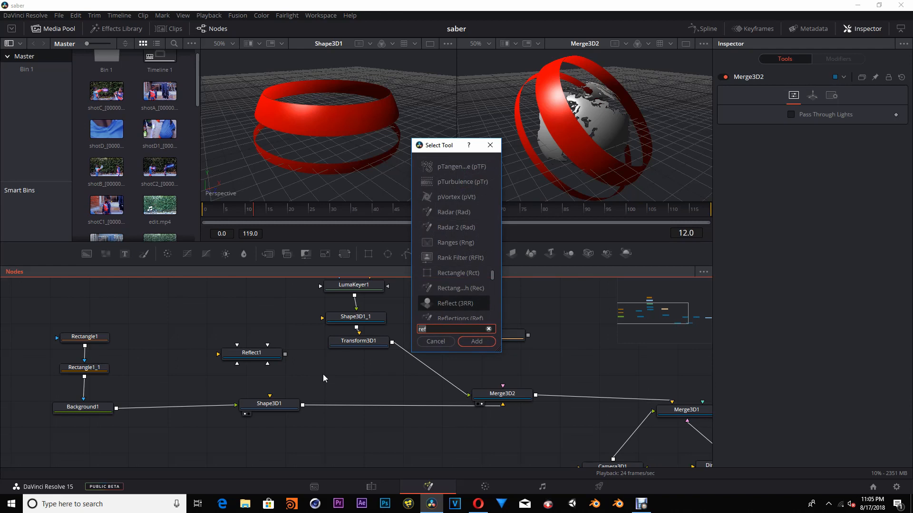
- Insert a Replace Material 3D node between Shape3D1 and Merge3D2
type("rep")
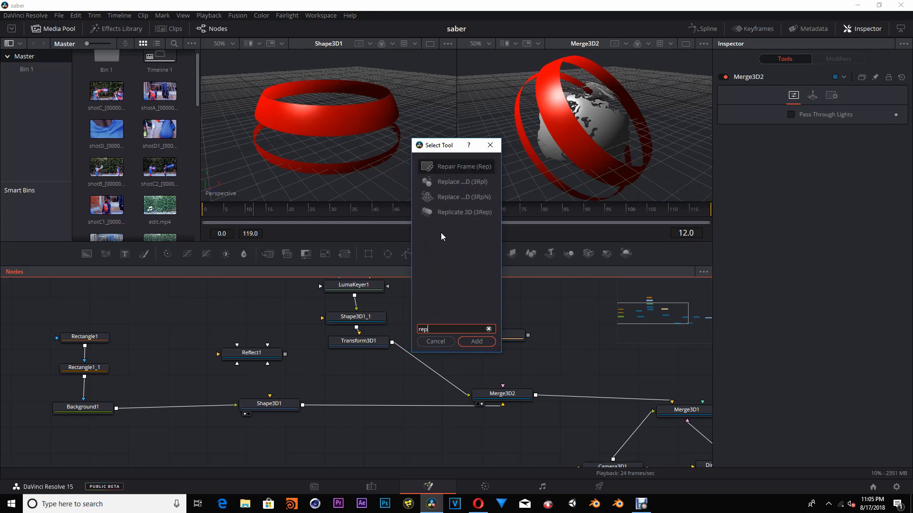
left_click(469, 183)
left_click(471, 345)
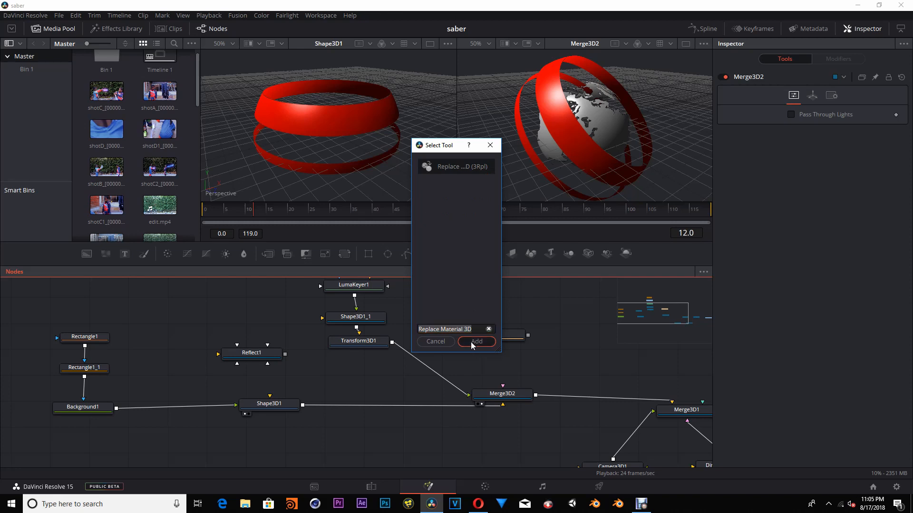
left_click_drag(305, 376, 353, 403)
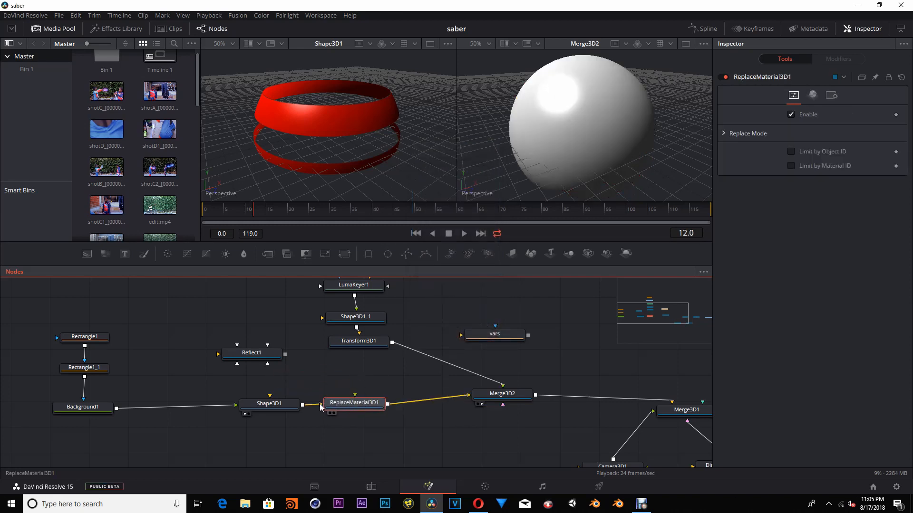
left_click_drag(274, 406, 277, 405)
left_click_drag(349, 405, 351, 405)
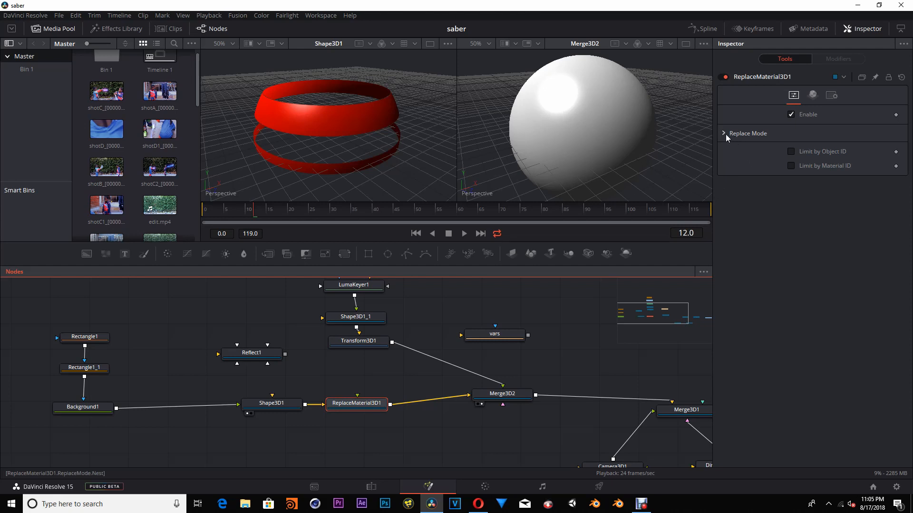
- Set the Red, Green, Blue and Alpha replace modes of ReplaceMaterial3D1 to Multiply
left_click(812, 96)
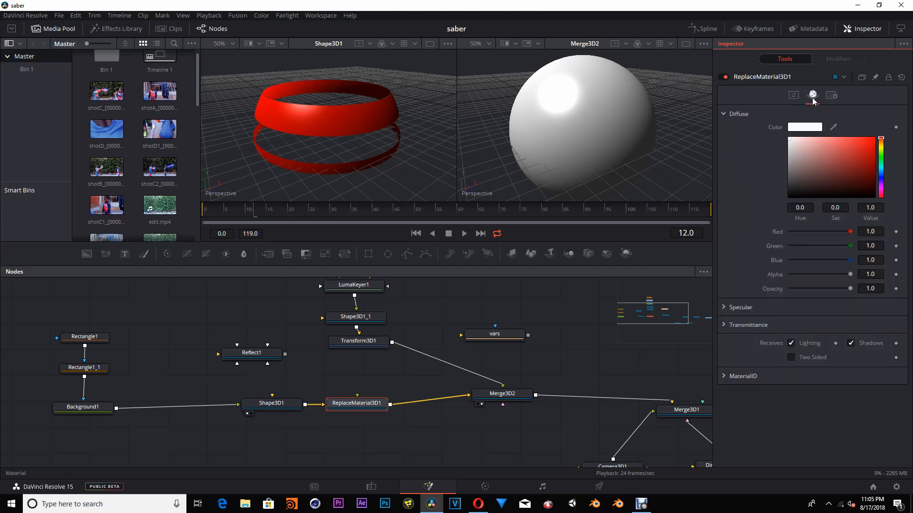
left_click_drag(849, 157, 686, 158)
left_click(793, 95)
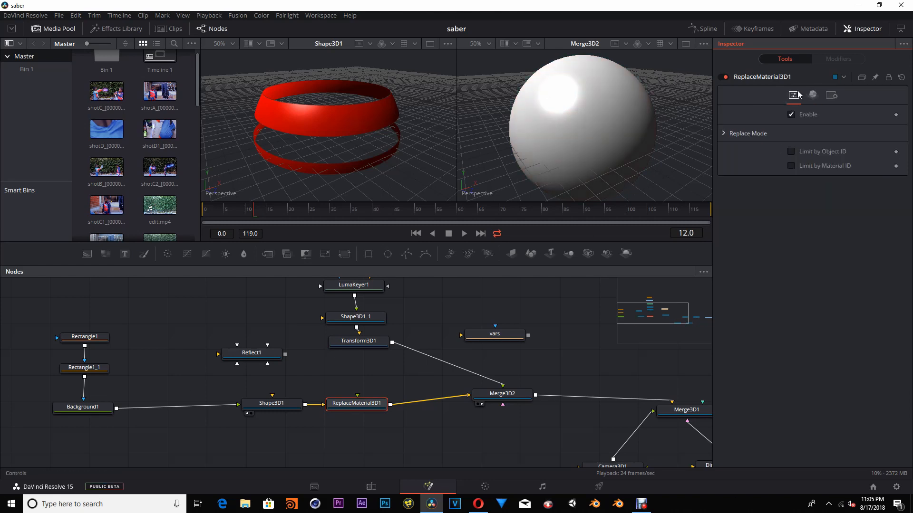
left_click(723, 134)
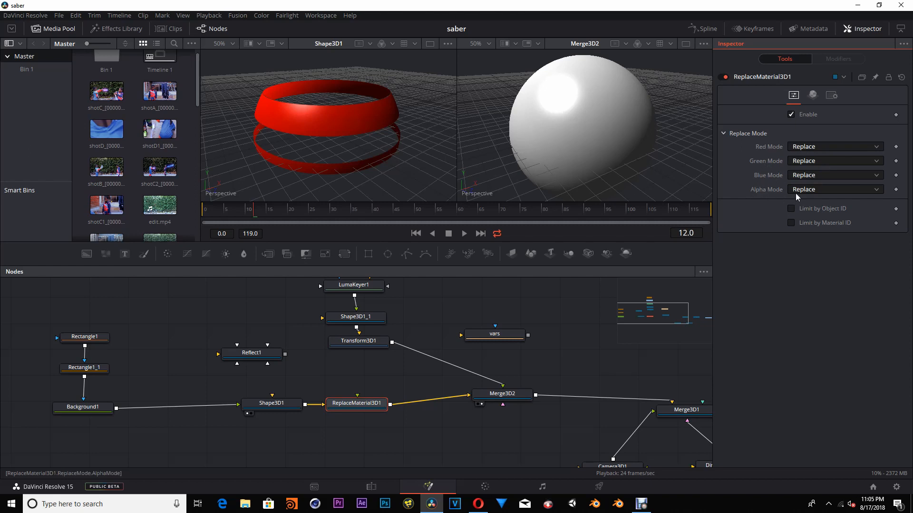
left_click(876, 148)
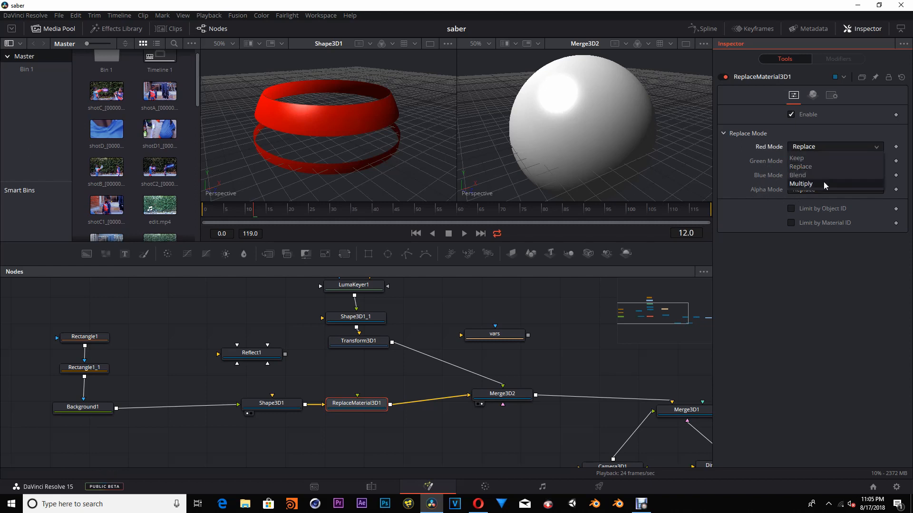
left_click(846, 183)
left_click(876, 161)
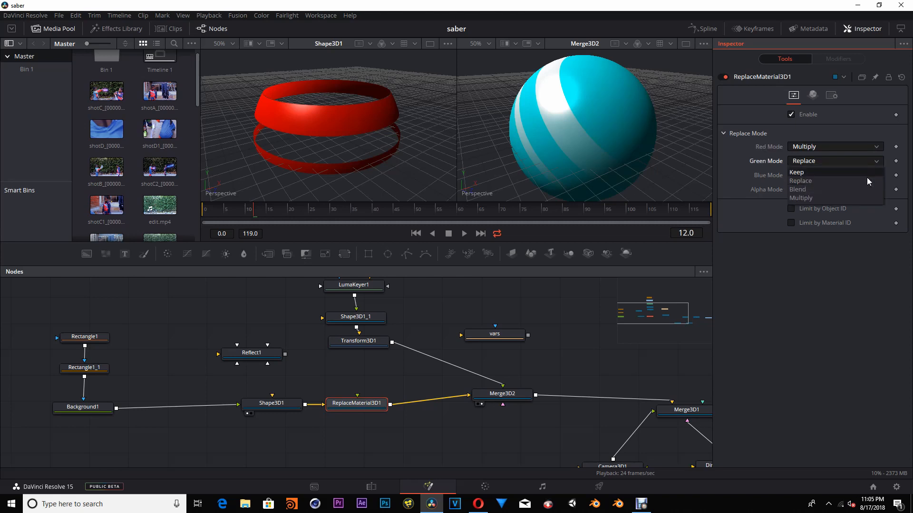
left_click(851, 198)
left_click(877, 176)
left_click(841, 212)
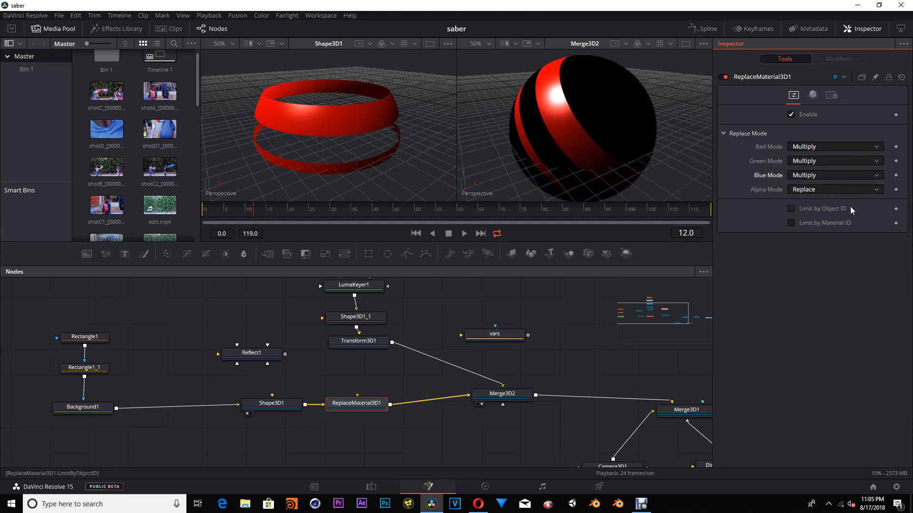
left_click(880, 188)
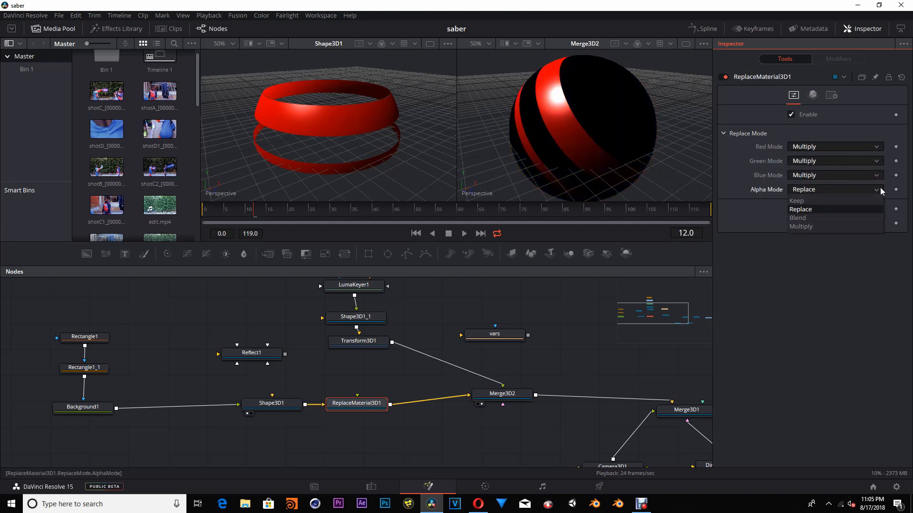
left_click(839, 226)
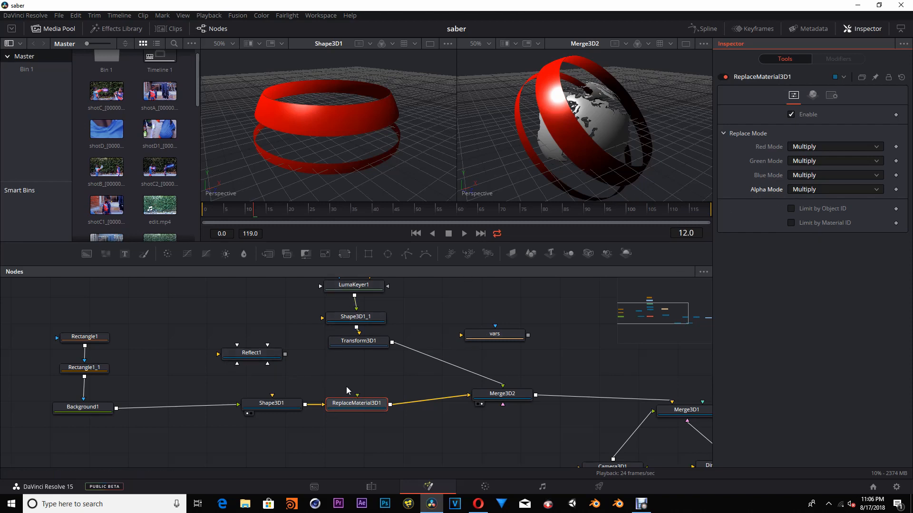
- Connect Reflect1 to the material input of ReplaceMaterial3D1 and move the globe's node chain and vars aside to make room
left_click_drag(286, 354, 364, 405)
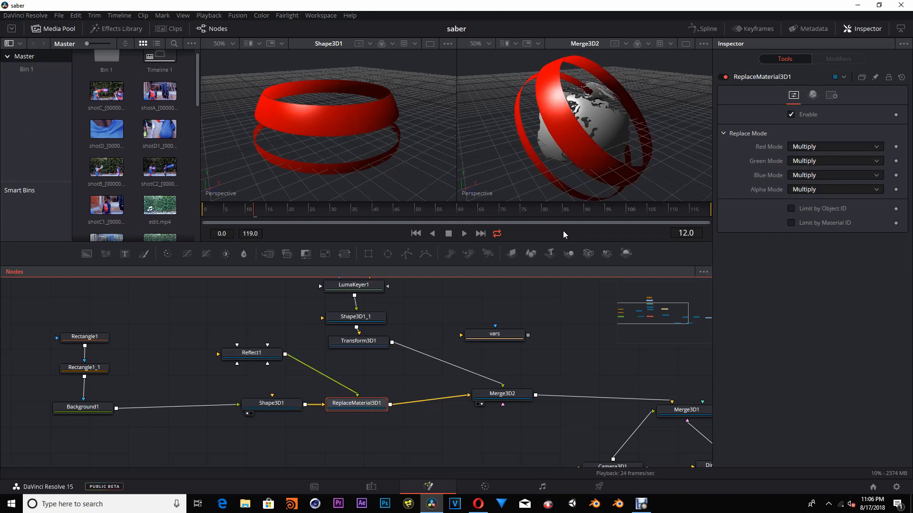
left_click_drag(267, 356, 285, 368)
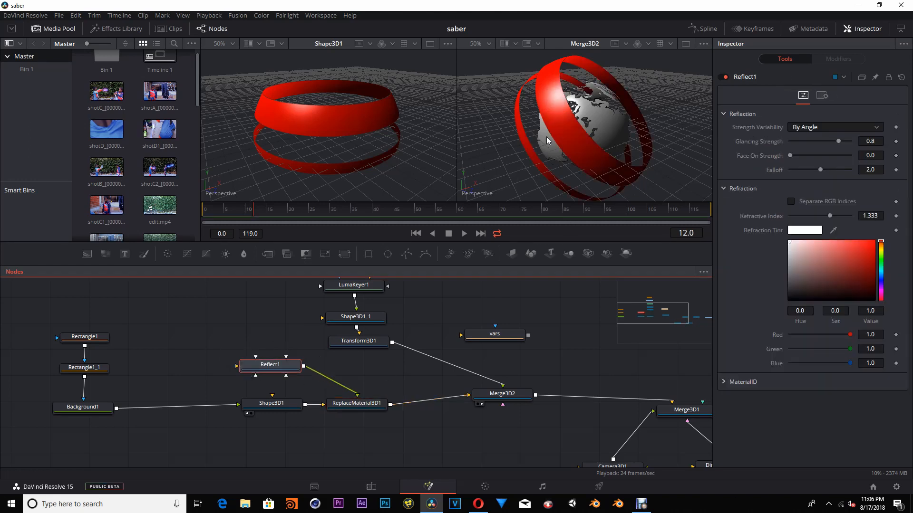
left_click_drag(328, 389, 380, 285)
left_click_drag(474, 325, 454, 344)
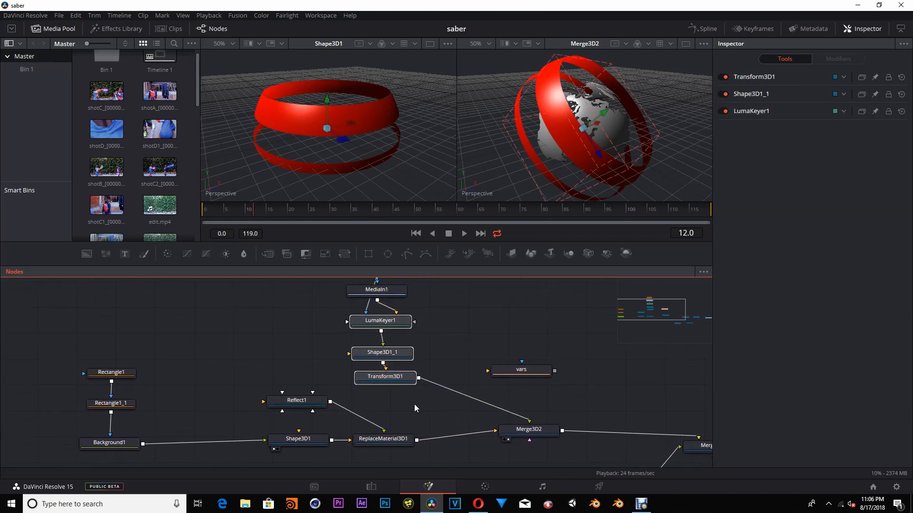
left_click_drag(414, 404, 375, 277)
left_click_drag(393, 398, 635, 400)
left_click_drag(347, 422, 339, 363)
mouse_move(402, 329)
left_mouse_down()
mouse_move(416, 357)
mouse_move(408, 337)
left_mouse_up()
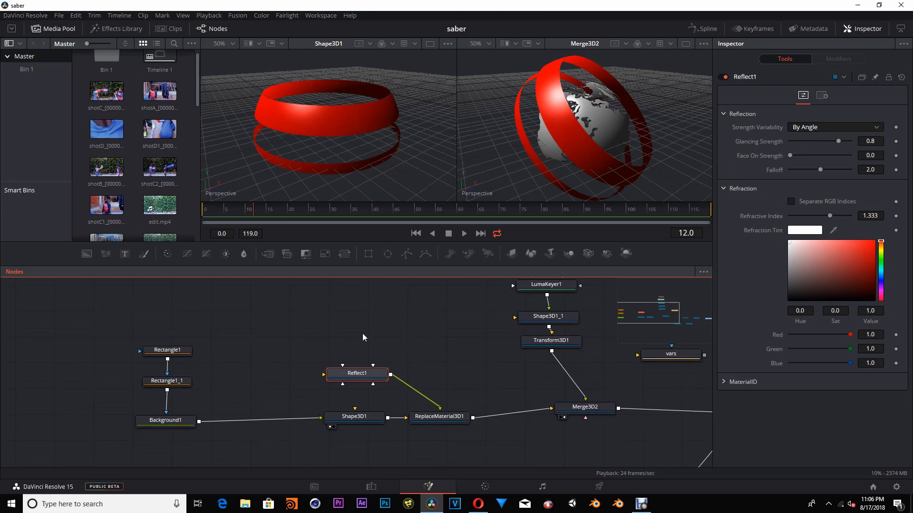
- Add a FastNoise node above Reflect1, show it in the first viewer and connect its output to Reflect1
left_click(305, 315)
left_click_drag(347, 303, 351, 330)
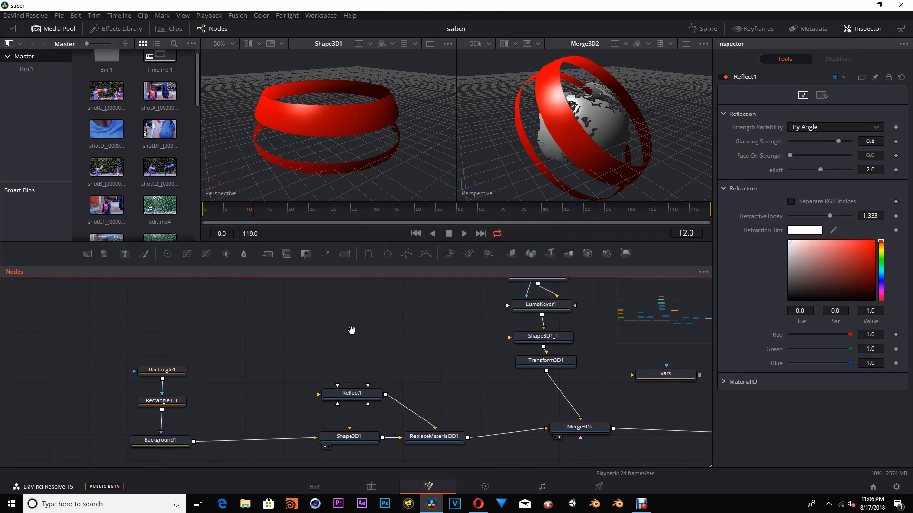
right_click(266, 309)
left_click(247, 307)
key("shift+space")
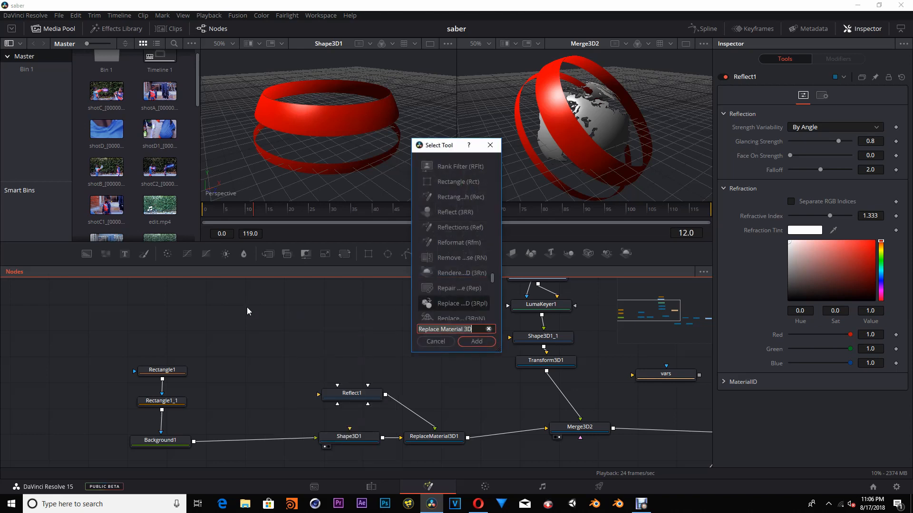
type("fas")
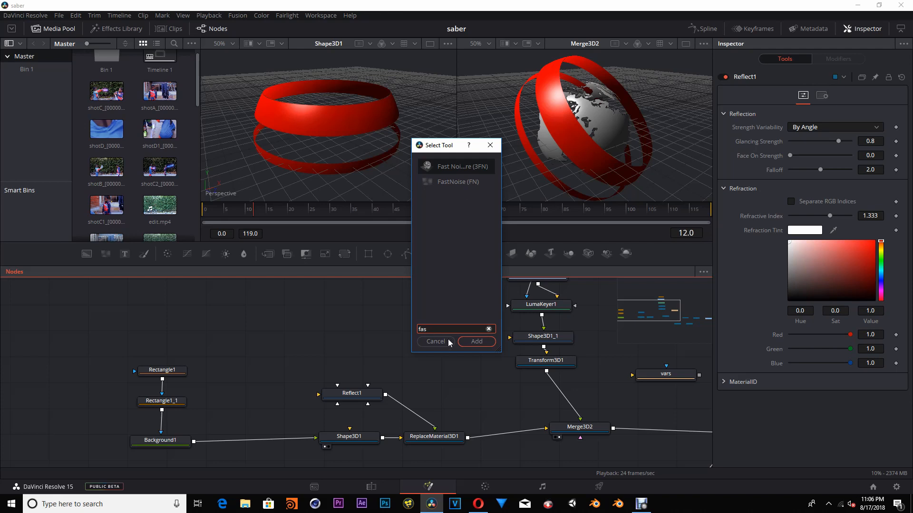
left_click(465, 184)
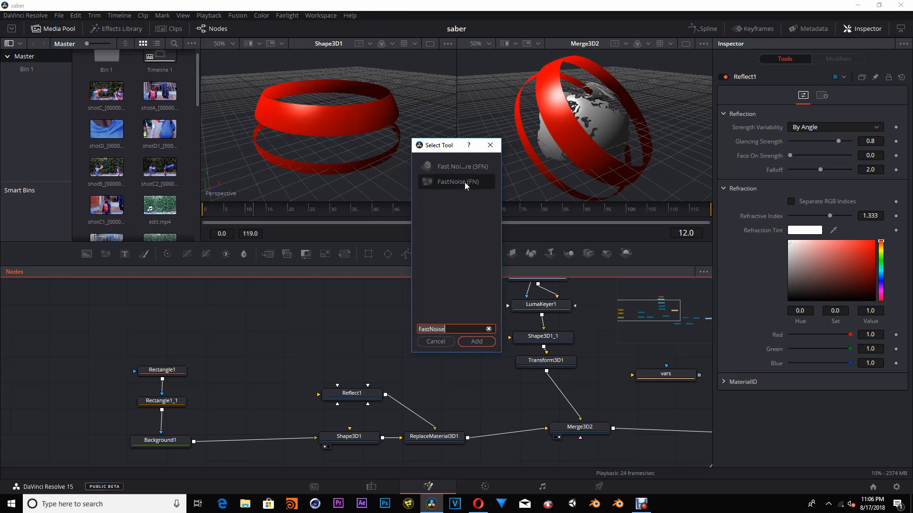
left_click(476, 342)
left_click_drag(260, 312, 378, 134)
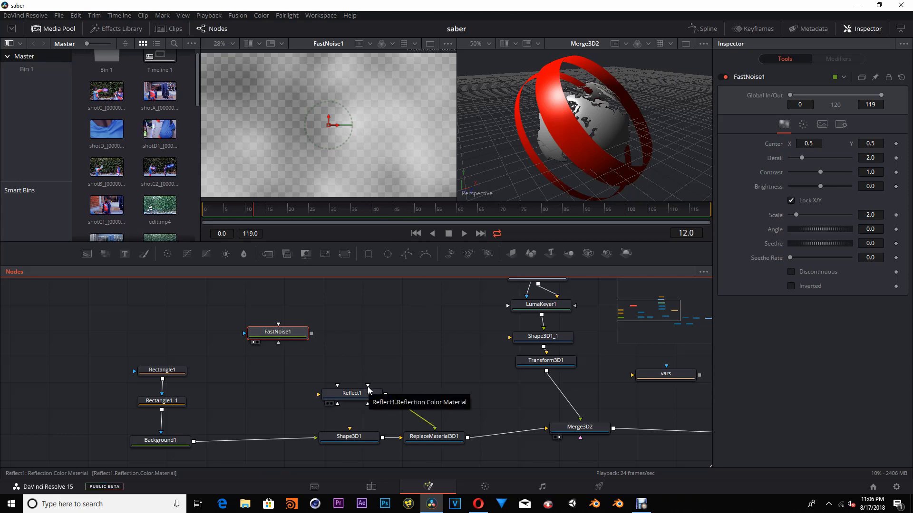
left_click_drag(368, 389, 319, 330)
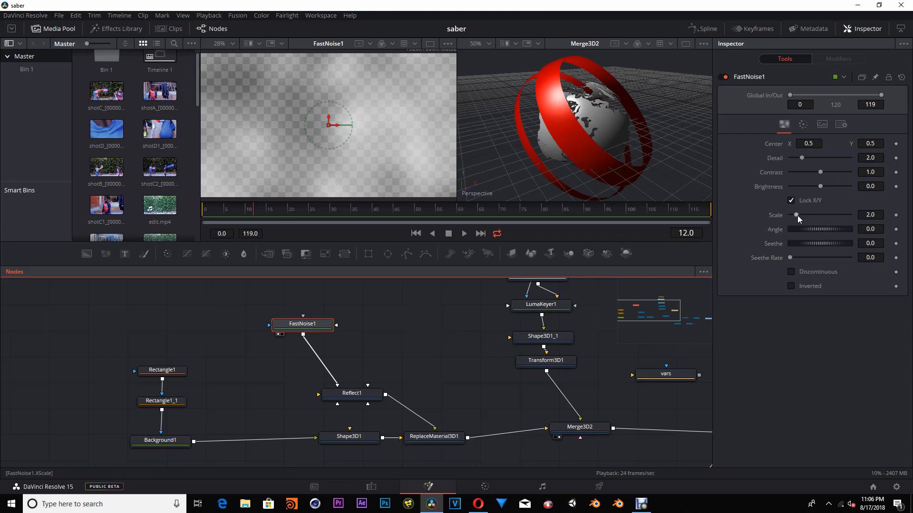
- Set FastNoise1's Scale to 3.62, and Reflect1's Face On Strength to 0.276 and Glancing Strength to 0.953
mouse_move(797, 215)
left_mouse_down()
mouse_move(830, 212)
mouse_move(780, 222)
mouse_move(802, 219)
left_mouse_up()
left_click(365, 398)
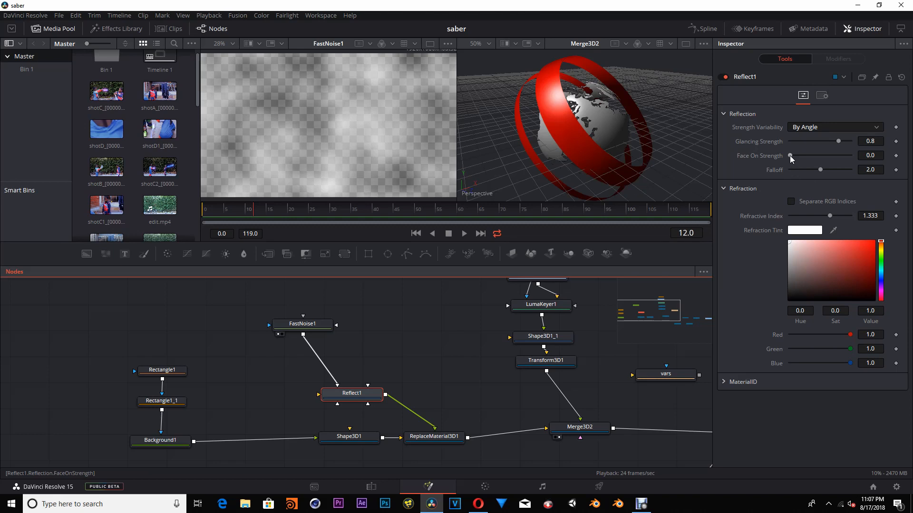
left_click_drag(789, 156, 845, 141)
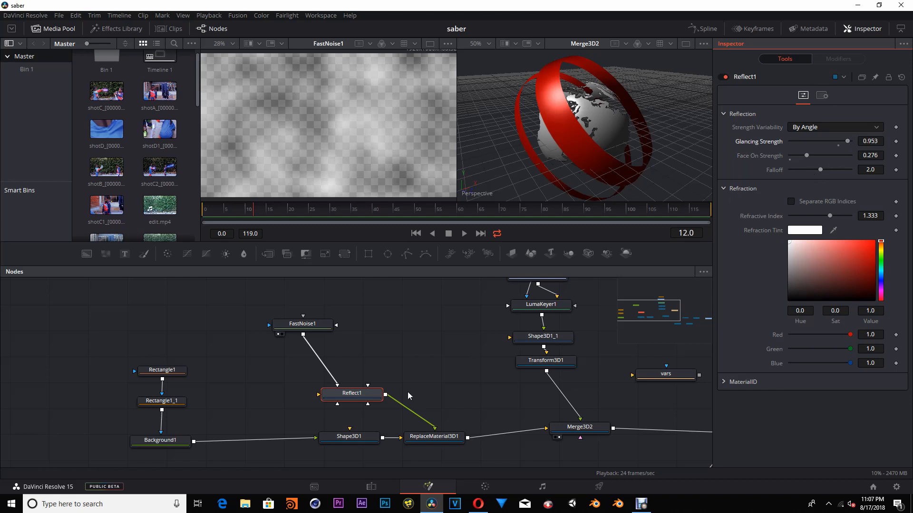
- Stretch FastNoise1 into streaks with Detail 4.65, unlocked X Scale 8.82 and Y Scale 1.1, and Contrast 3.67, checking the rings in the second viewer
left_click(326, 326)
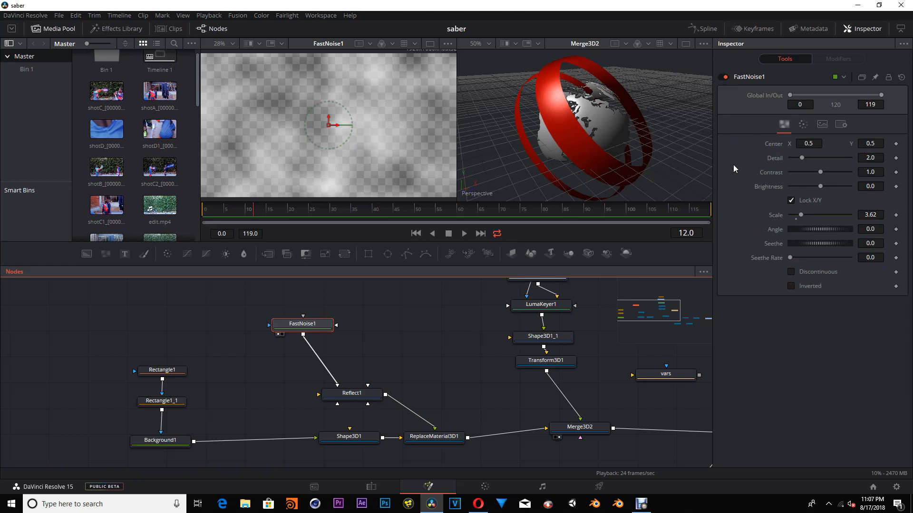
left_click_drag(802, 158, 827, 159)
left_click(791, 201)
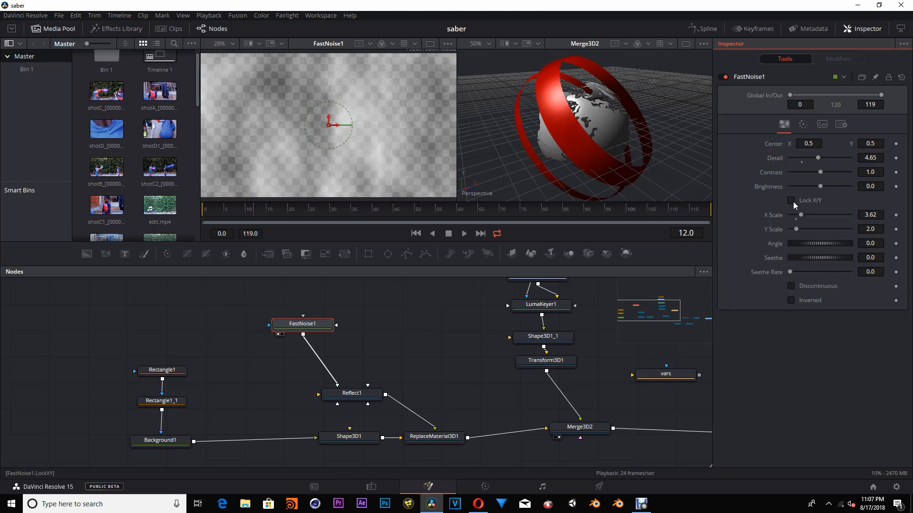
mouse_move(801, 215)
left_mouse_down()
mouse_move(834, 215)
mouse_move(769, 230)
left_mouse_up()
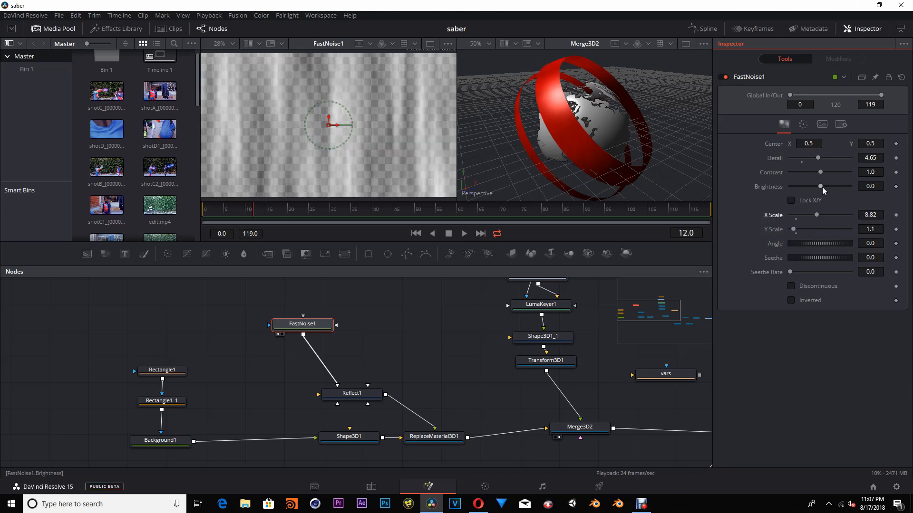
left_click_drag(822, 172, 842, 176)
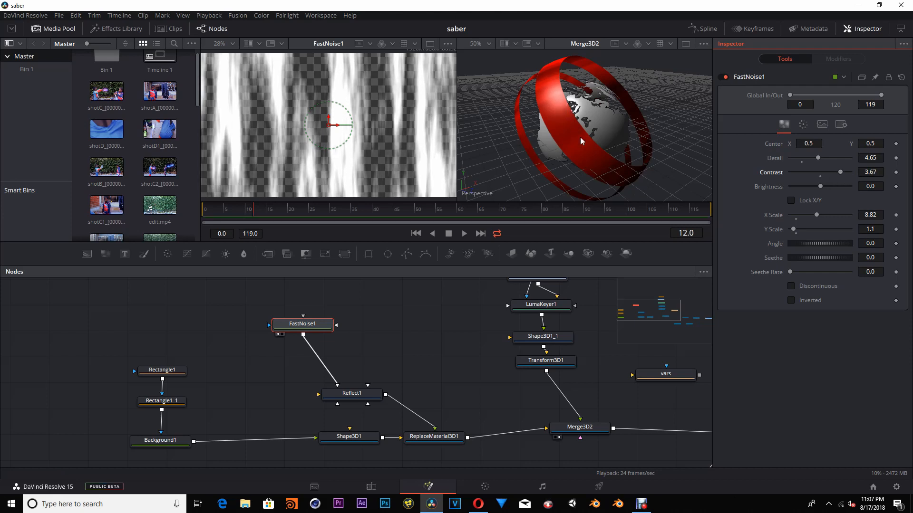
mouse_move(580, 138)
left_mouse_down()
mouse_move(548, 143)
mouse_move(688, 141)
mouse_move(529, 141)
mouse_move(656, 152)
mouse_move(593, 138)
left_mouse_up()
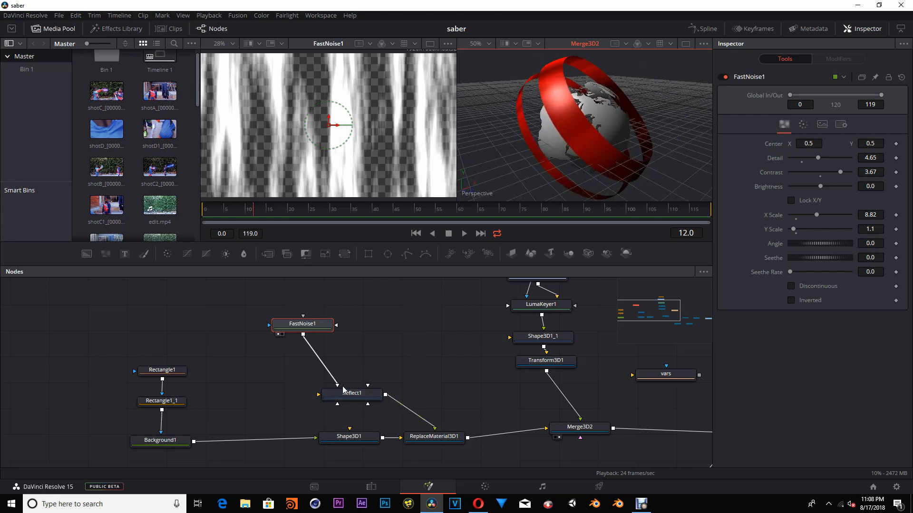
- Disconnect FastNoise1 from Reflect1, move it higher and add a SphereMap node in the gap between them
left_click_drag(337, 383, 337, 360)
left_click_drag(309, 330, 309, 308)
left_click(389, 335)
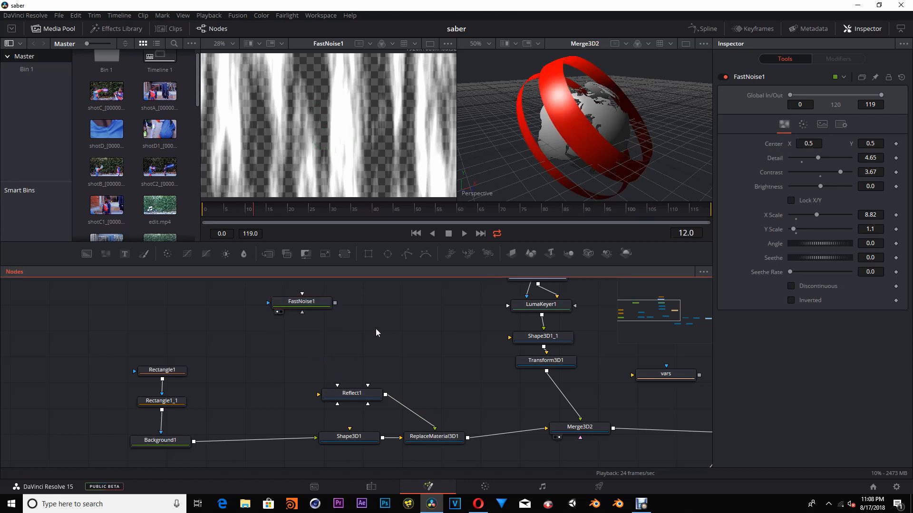
key("shift+space")
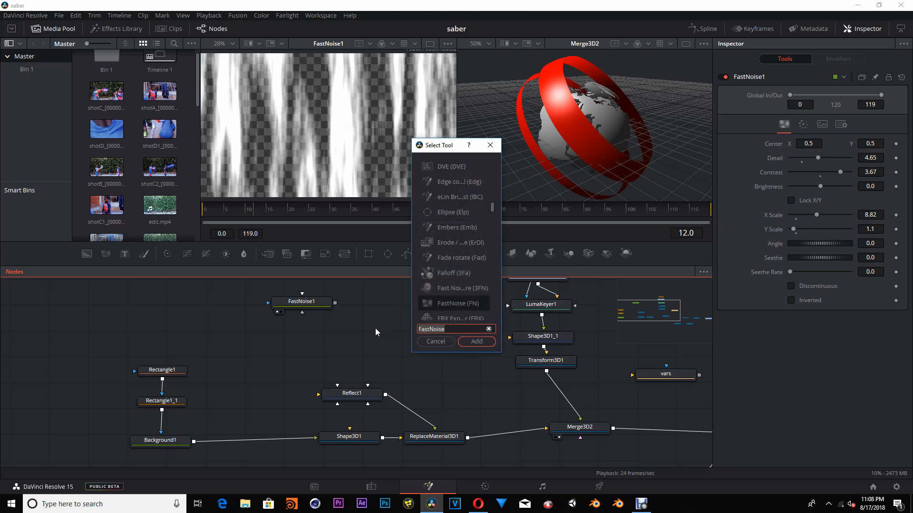
type("sp")
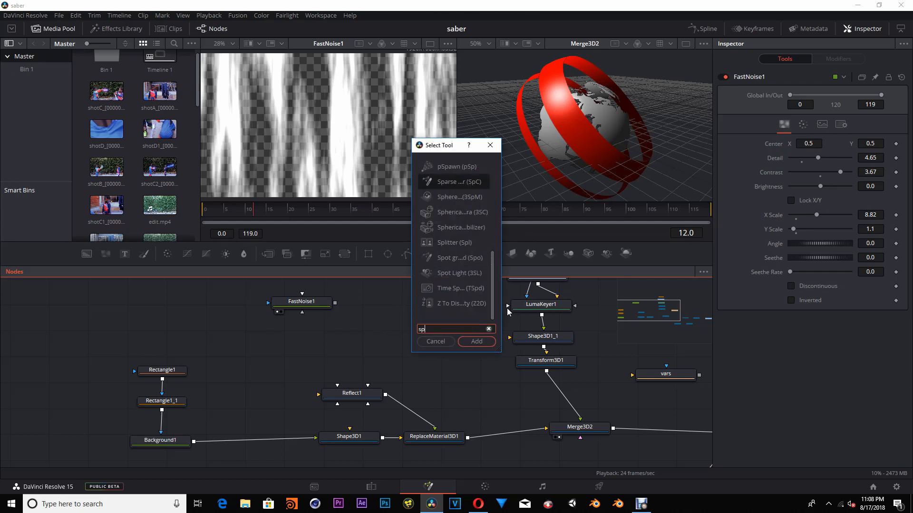
left_click_drag(502, 303, 553, 303)
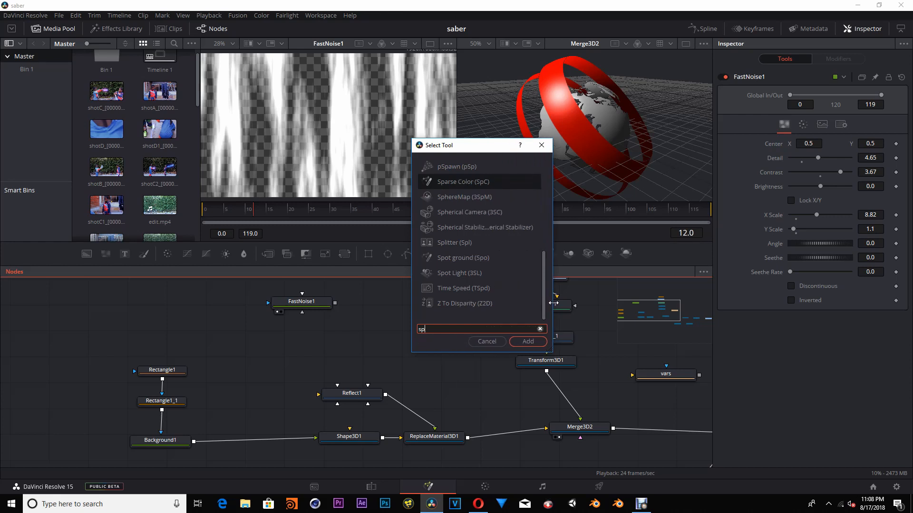
left_click(460, 201)
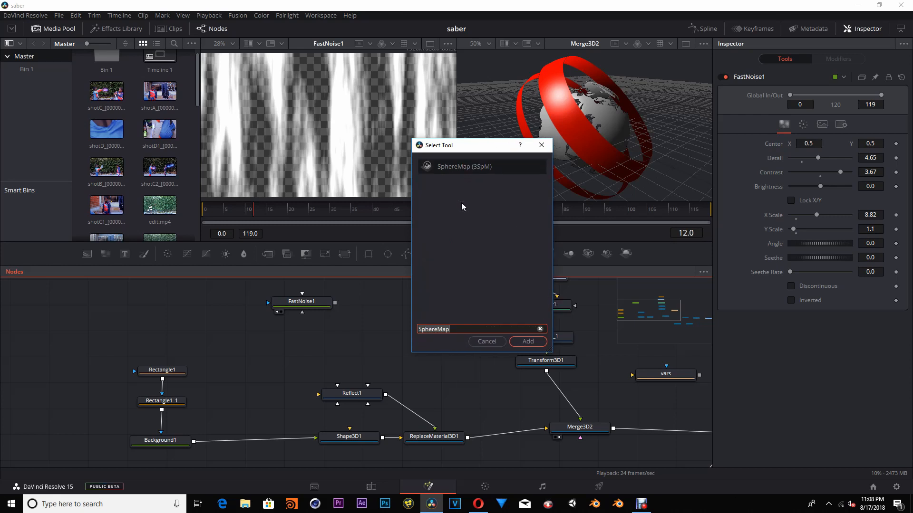
left_click(528, 342)
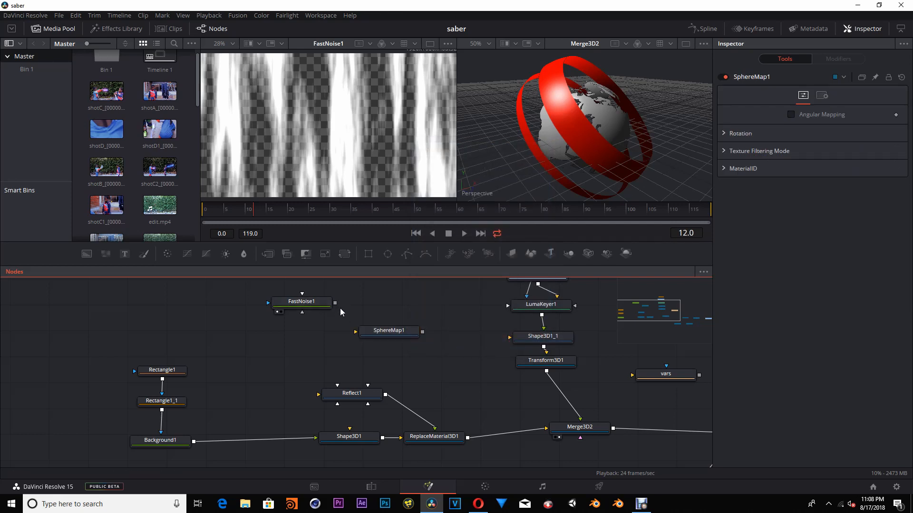
- Connect FastNoise1 through SphereMap1 into Reflect1, show SphereMap1 in the first viewer and check the rings' reflections
mouse_move(335, 303)
left_mouse_down()
mouse_move(356, 331)
mouse_move(318, 337)
mouse_move(351, 339)
left_mouse_up()
key("1")
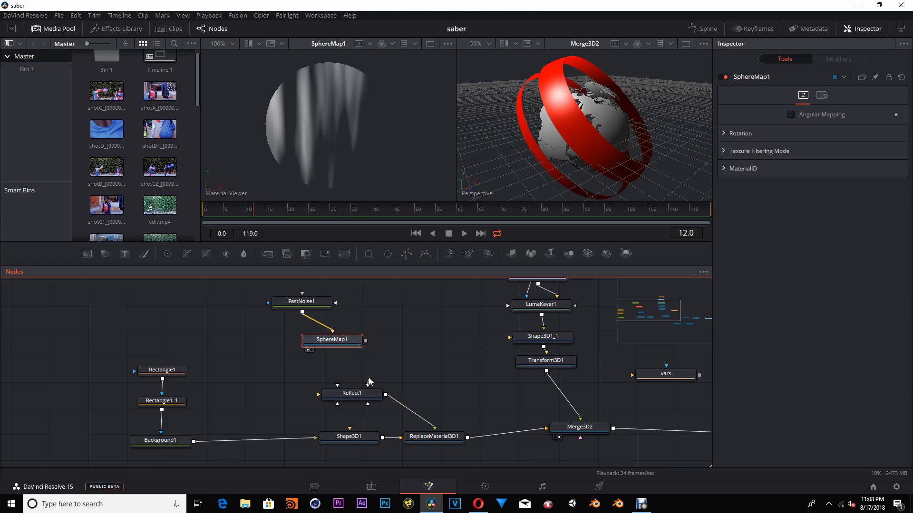
left_click_drag(367, 385, 366, 342)
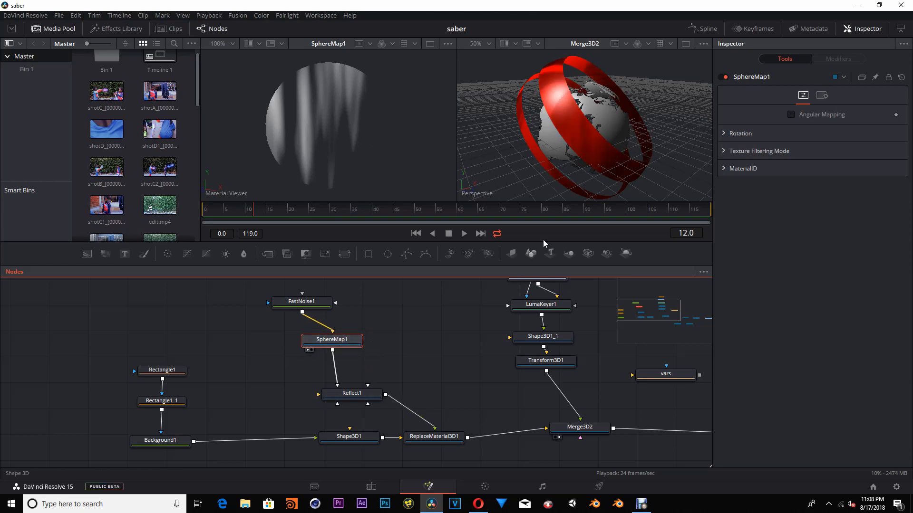
left_click_drag(577, 167, 597, 170)
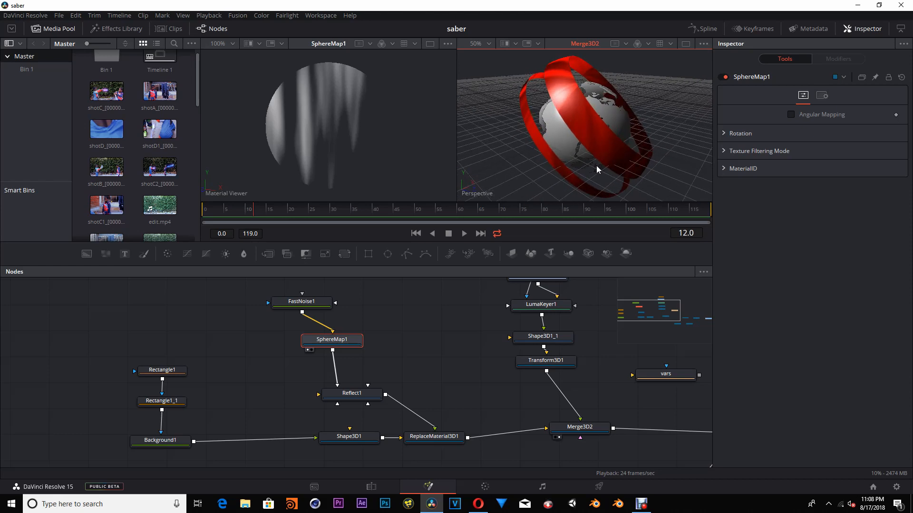
- Rotate SphereMap1 to X 125.2, Y -180.0 and Z -23.5, checking the rings from another angle
left_click(346, 341)
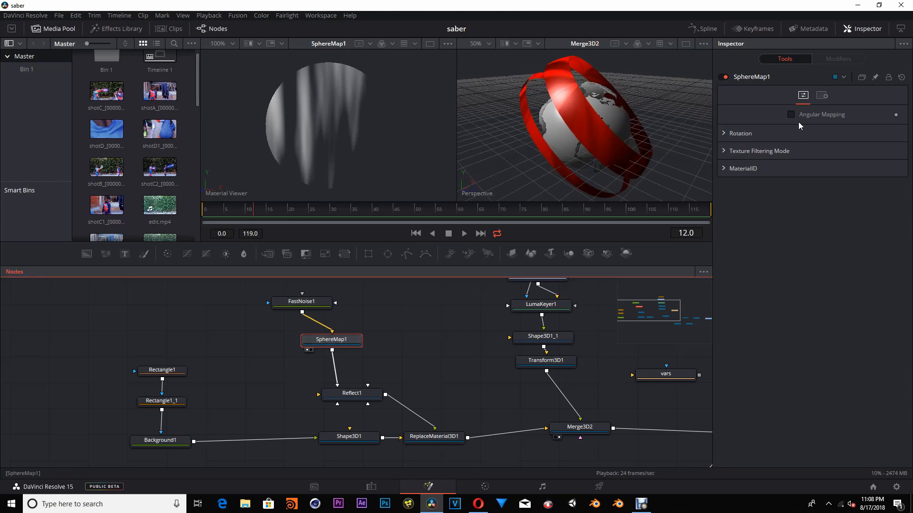
left_click(744, 135)
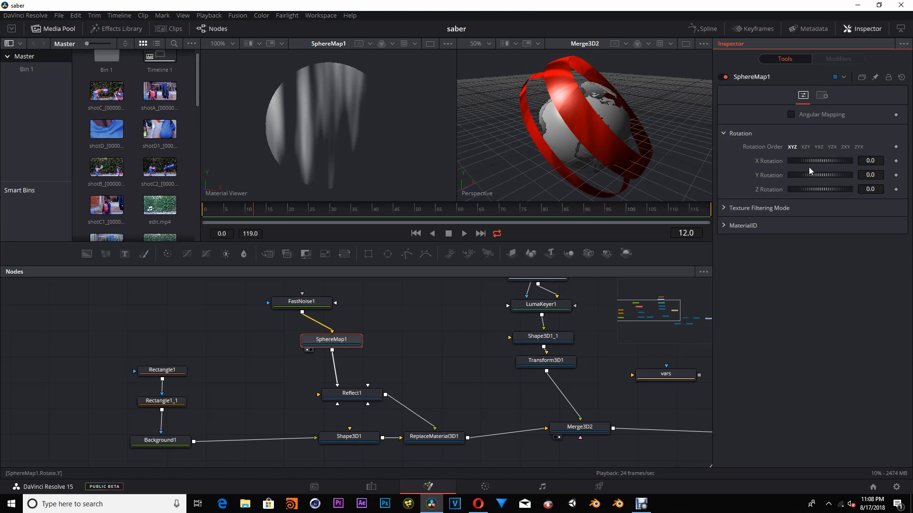
mouse_move(818, 161)
left_mouse_down()
mouse_move(847, 161)
mouse_move(816, 176)
left_mouse_up()
left_click_drag(815, 190, 797, 178)
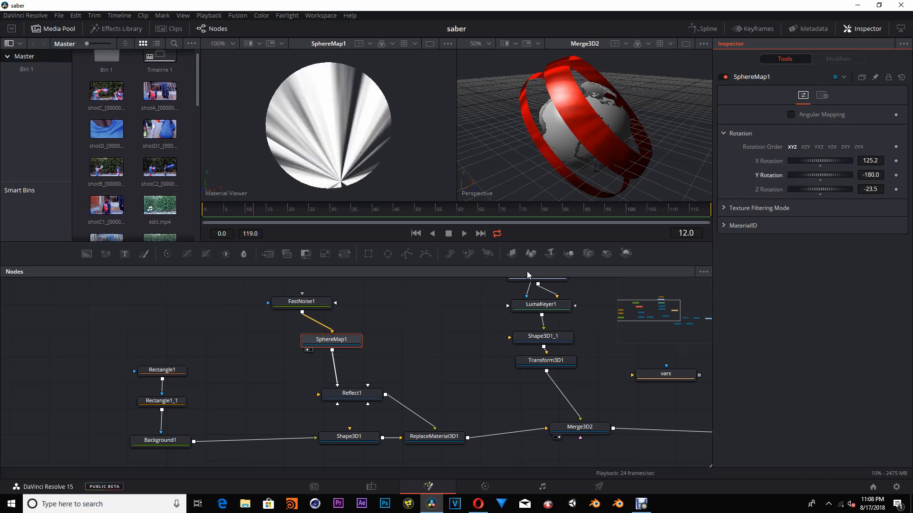
left_click_drag(579, 152, 610, 148)
left_click_drag(408, 345, 399, 345)
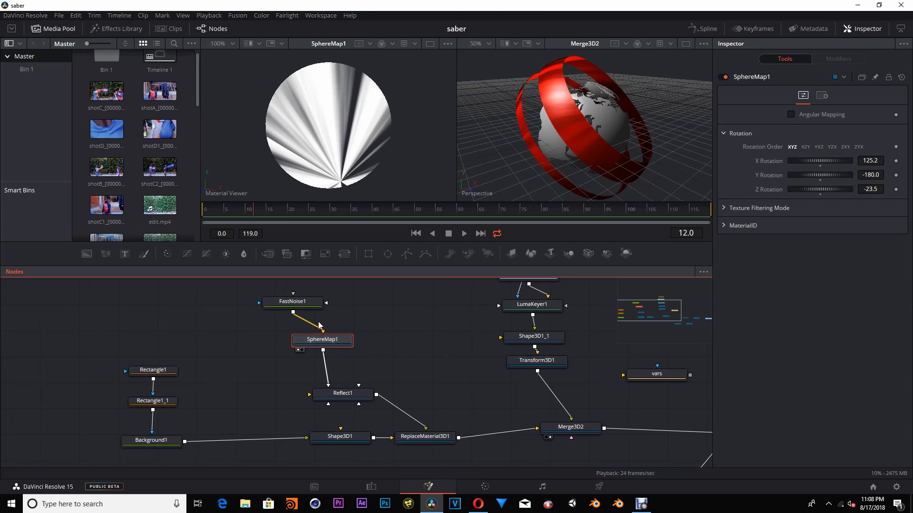
- Set FastNoise1's Detail to 2.36, Contrast to 2.97 and Brightness to 0.1, and Reflect1's Glancing Strength to 0.882, Face On Strength to 0.244 and Falloff to 1.323
left_click(309, 310)
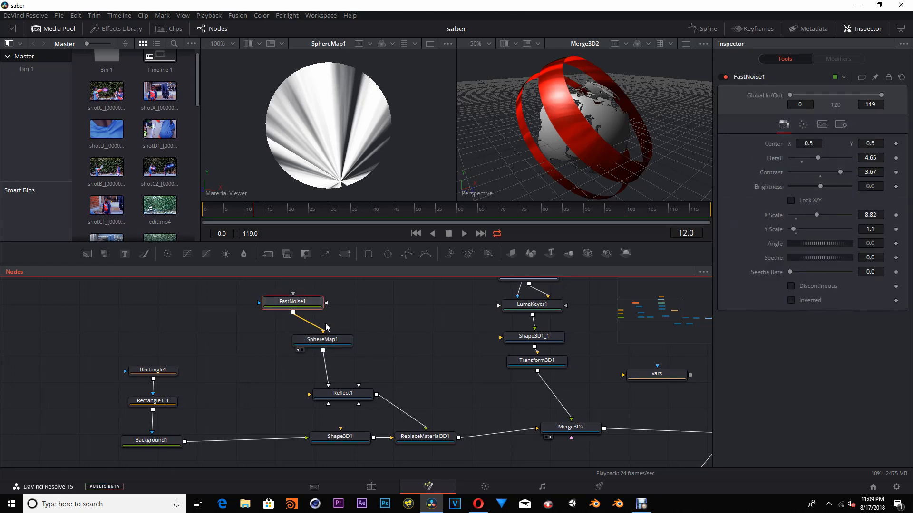
left_click_drag(822, 186, 835, 173)
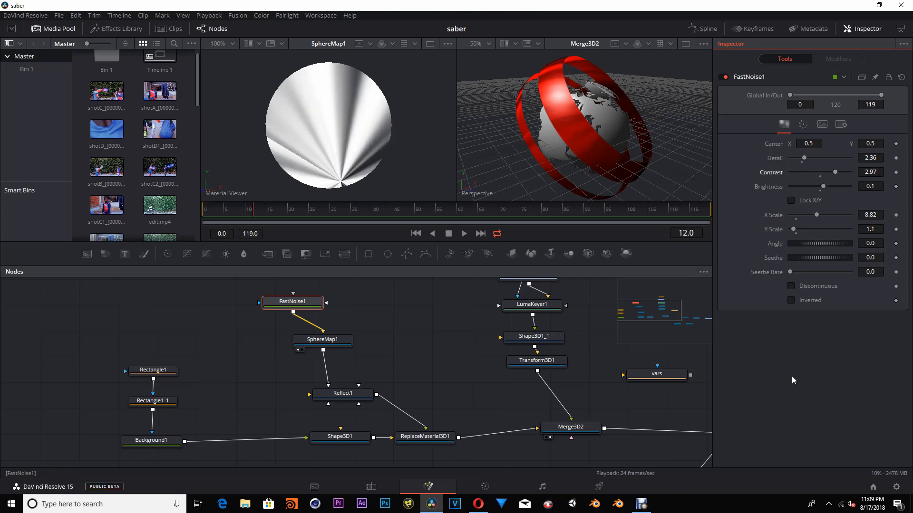
left_click(353, 389)
left_click_drag(353, 389, 347, 370)
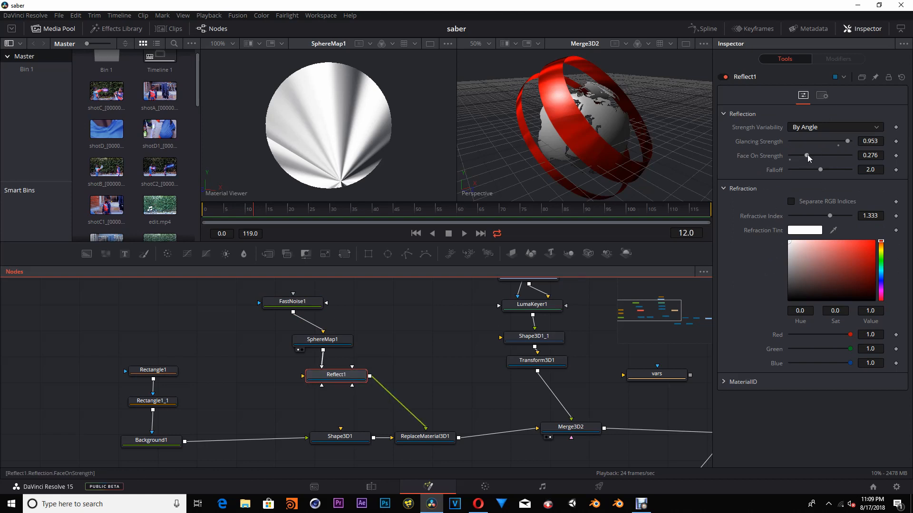
mouse_move(807, 155)
left_mouse_down()
mouse_move(833, 155)
mouse_move(798, 155)
mouse_move(837, 142)
mouse_move(829, 169)
mouse_move(797, 170)
mouse_move(808, 171)
left_mouse_up()
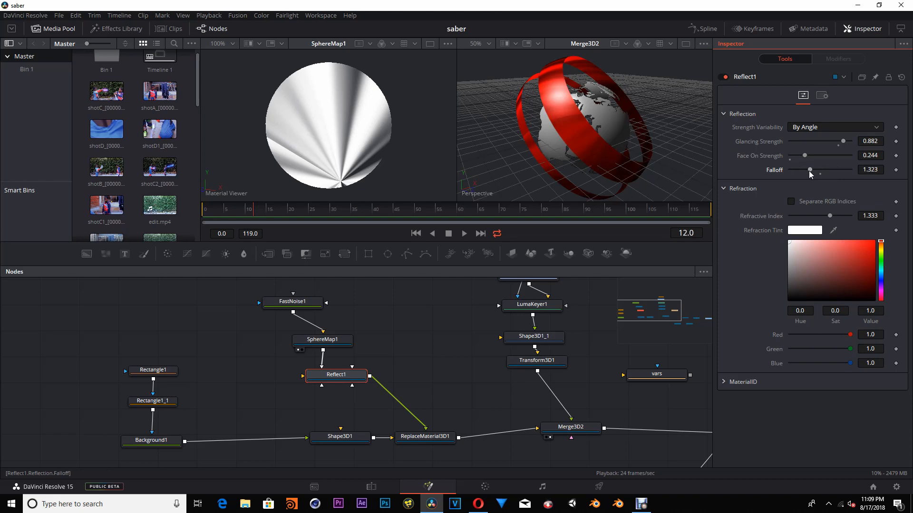
left_click_drag(605, 143, 585, 130)
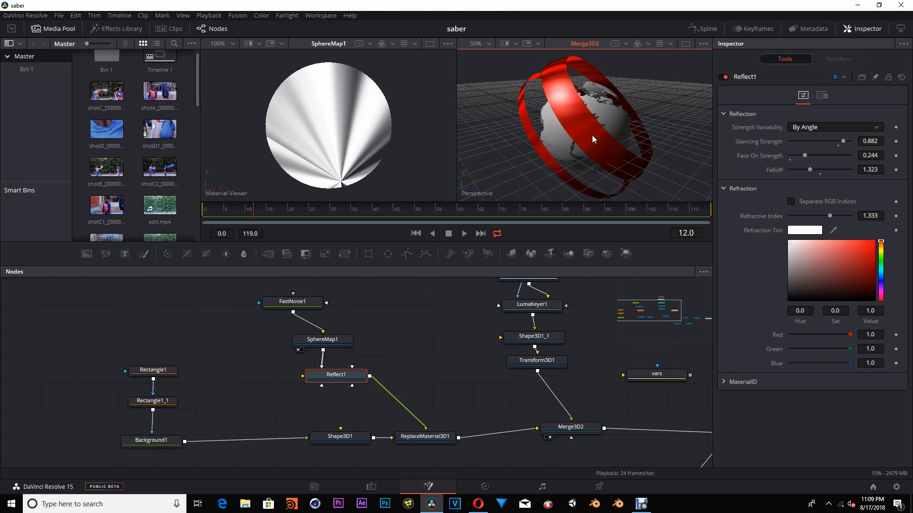
- Line up FastNoise1 and SphereMap1 above Reflect1 and add a BumpMap node beside them
left_click_drag(419, 362, 464, 370)
left_click_drag(375, 313, 378, 314)
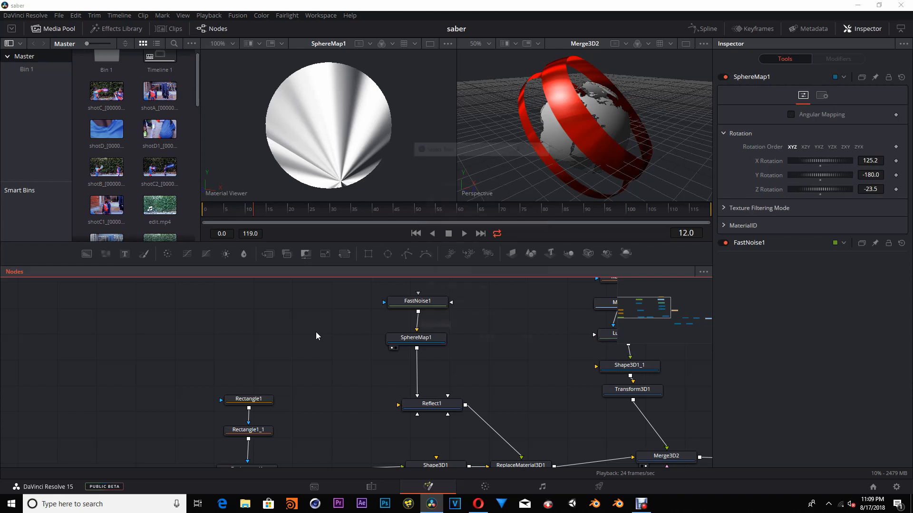
key("shift+space")
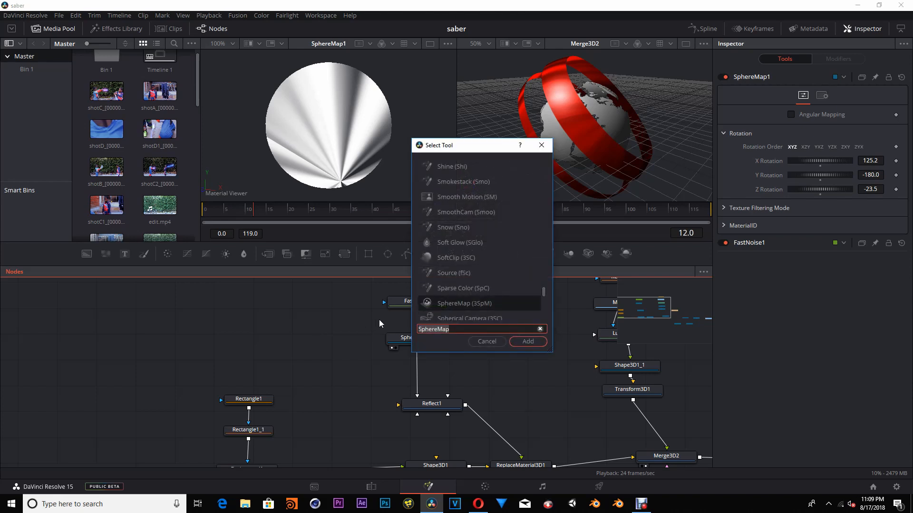
type("ba")
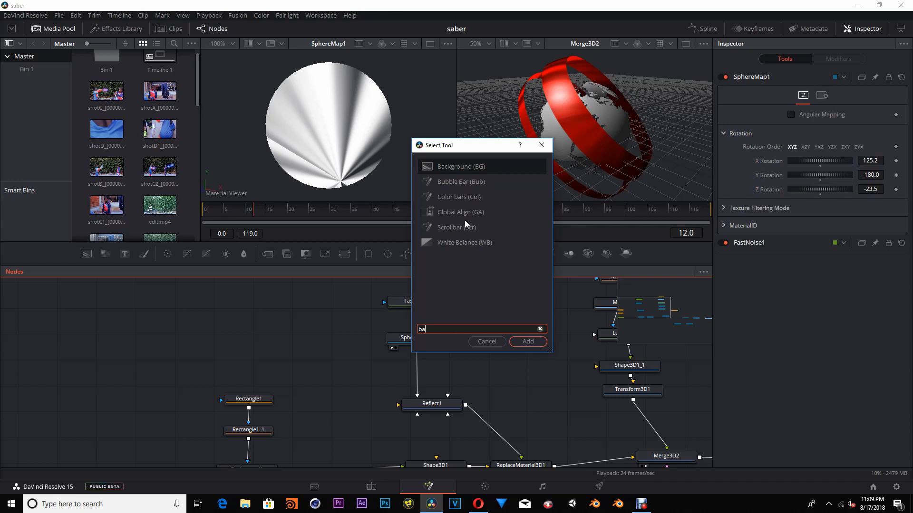
key("BackSpace")
type("u")
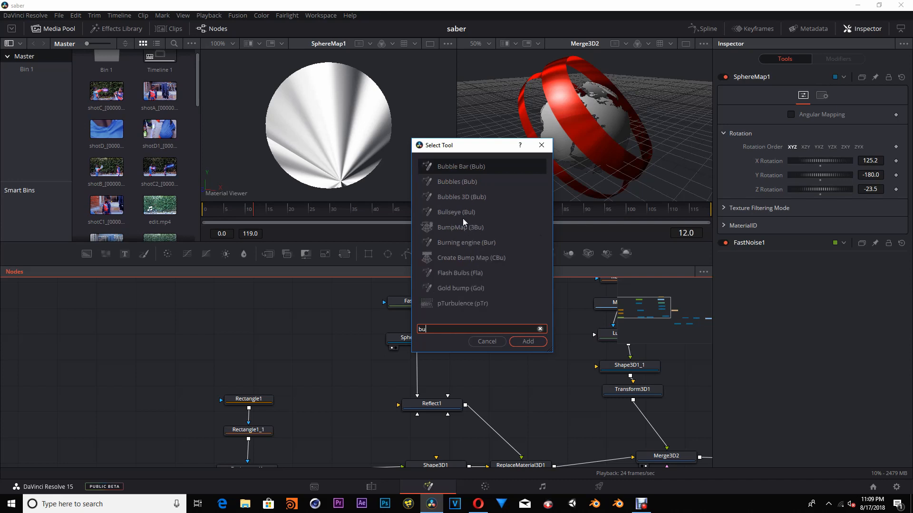
type("m")
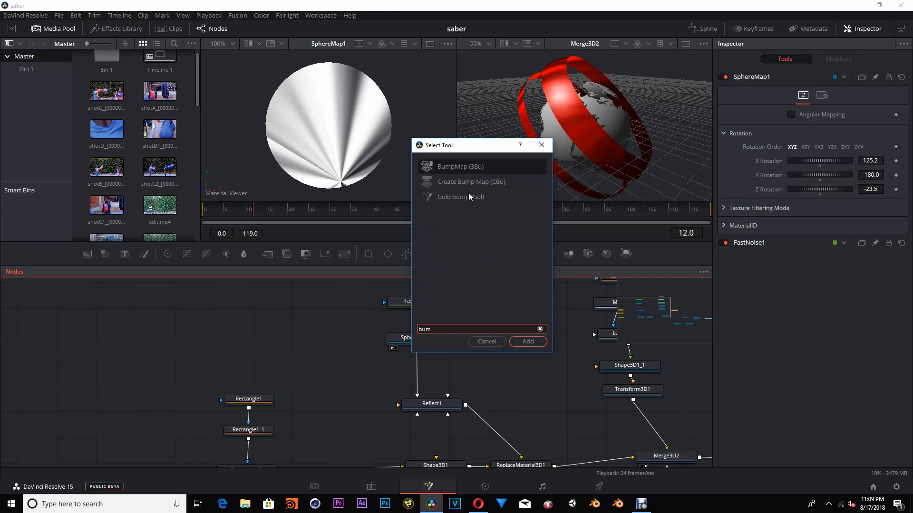
left_click(527, 341)
left_click(378, 396)
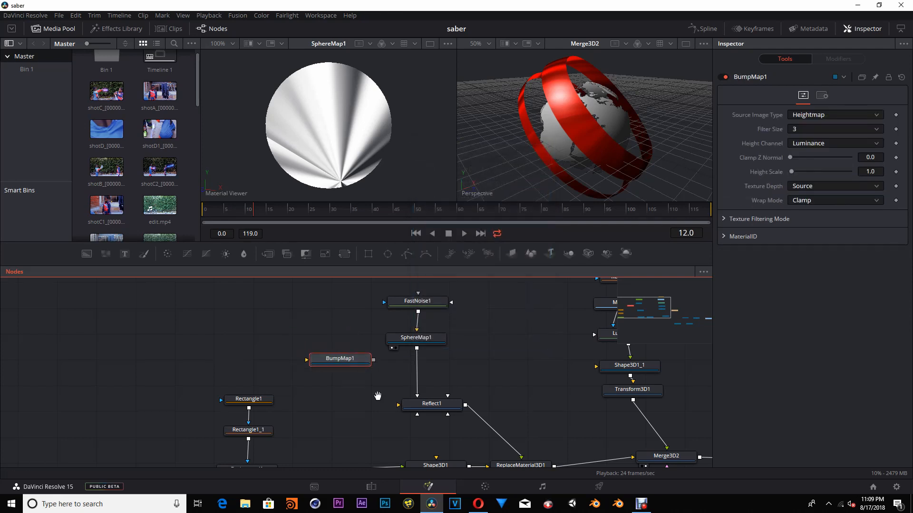
- Add a Background node above BumpMap1, show it in the first viewer and connect BumpMap1 to Reflect1's Bumpmap Texture input
left_click_drag(377, 396, 376, 347)
left_click_drag(355, 318, 353, 337)
left_click_drag(373, 367, 358, 423)
key("1")
left_click(384, 334)
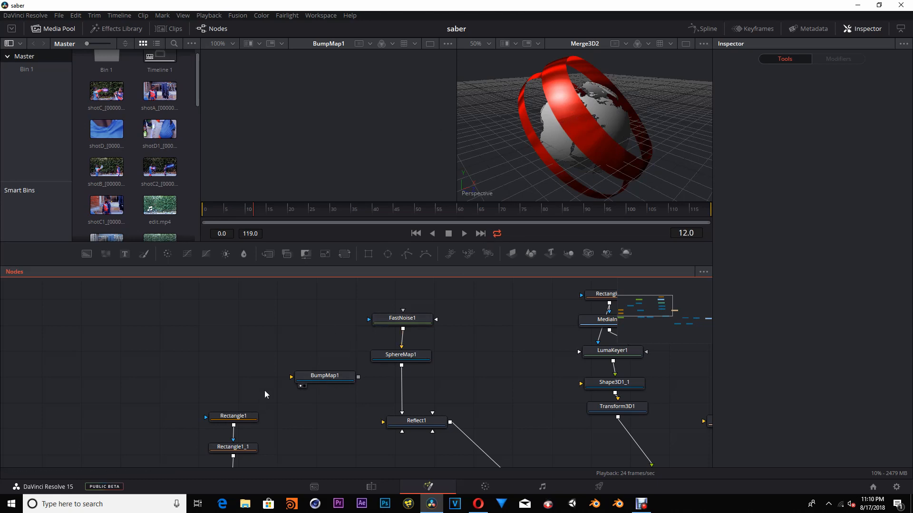
left_click_drag(298, 356, 316, 358)
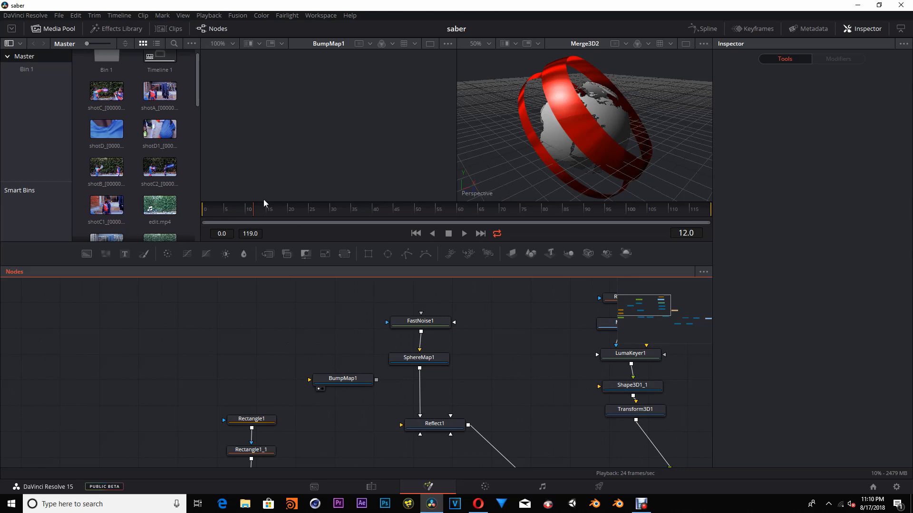
left_click_drag(86, 254, 293, 341)
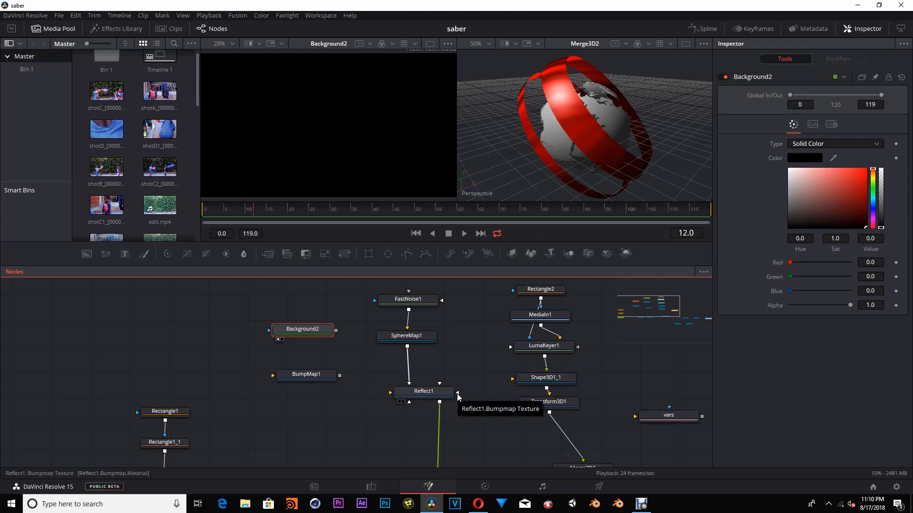
left_click_drag(458, 394, 312, 383)
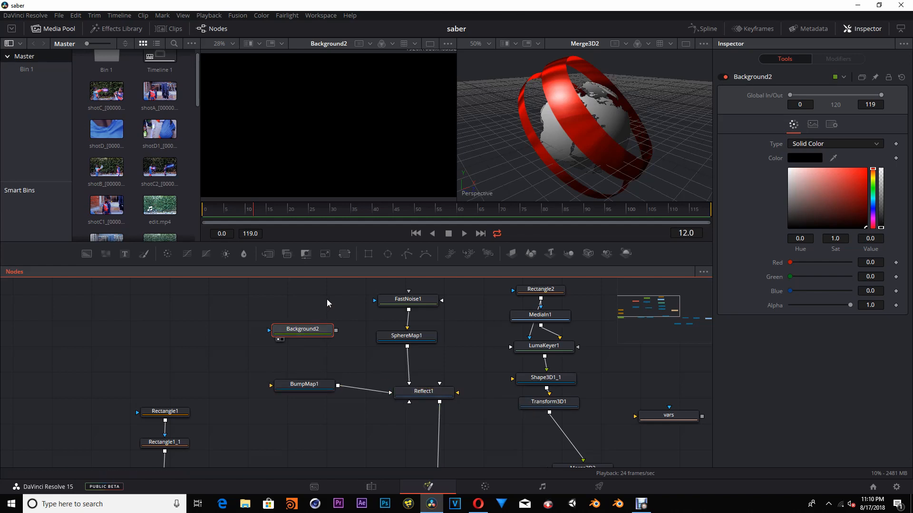
- Mask Background2 with a Rectangle node and set the background color to white
left_click(368, 253)
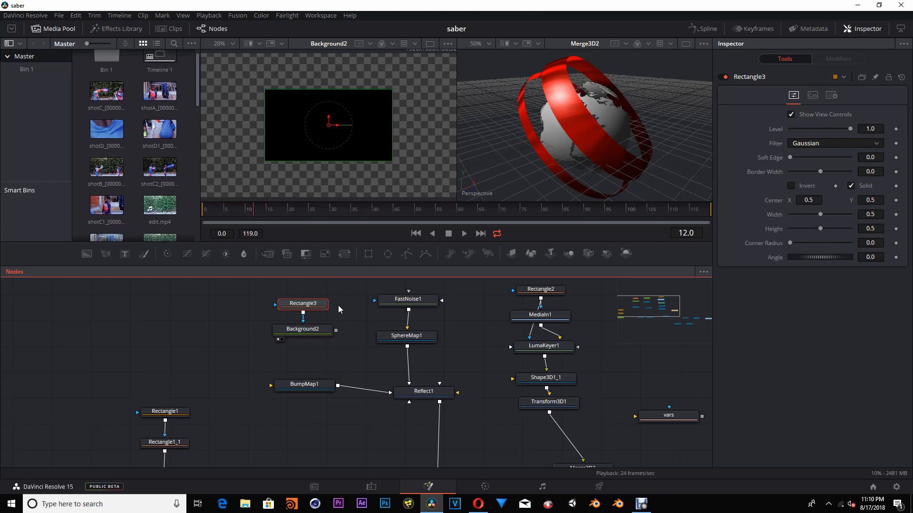
left_click(311, 332)
left_click_drag(826, 181, 788, 168)
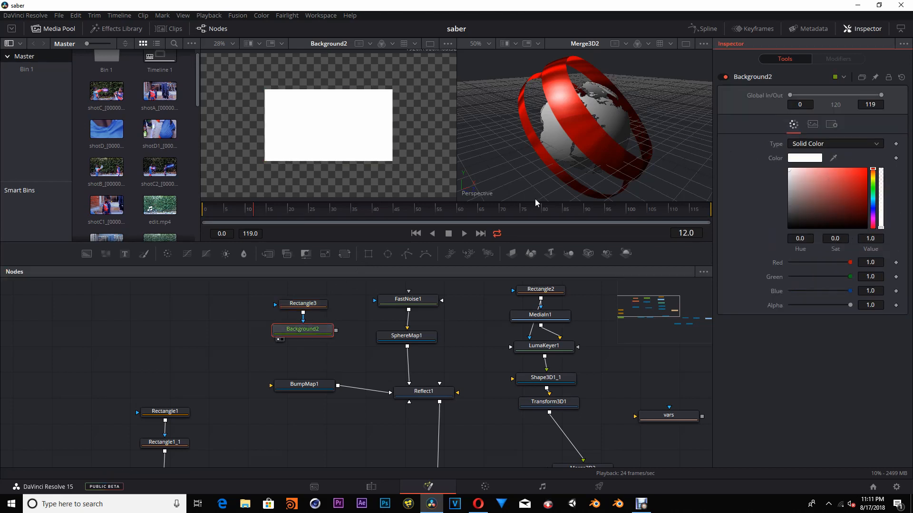
- Shape Rectangle3 into a thin slanted bar with Width about 0.675, Height about 0.049, Angle about 65.2 and Center X about 0.387
left_click(310, 308)
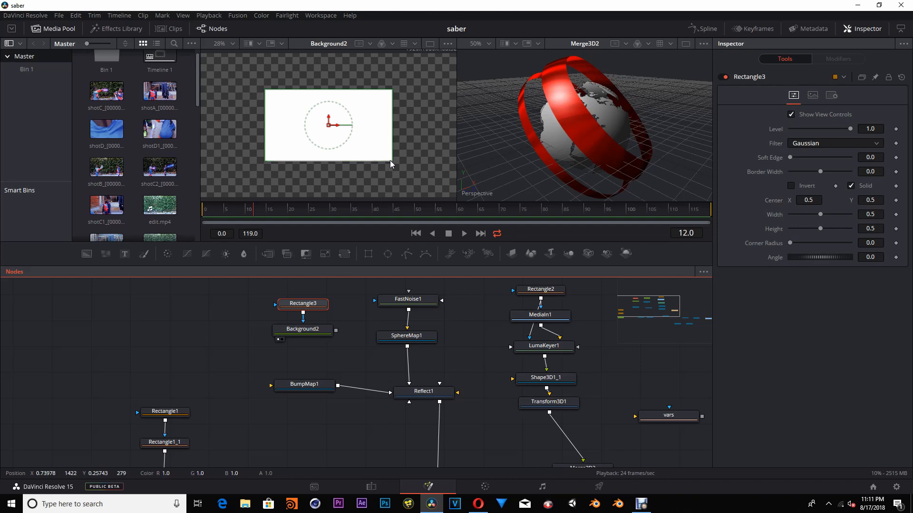
left_click_drag(383, 160, 322, 88)
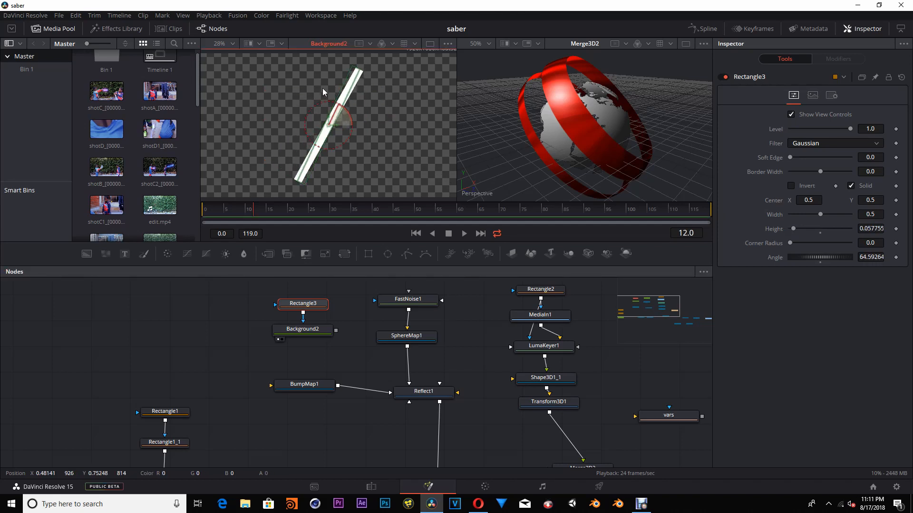
left_click_drag(331, 127, 308, 129)
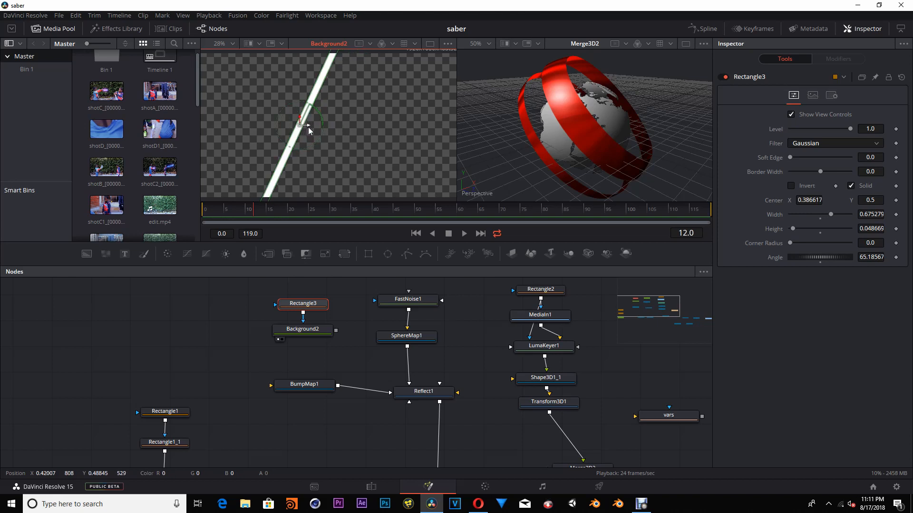
- Move Background2 slightly down and turn off the checker underlay in the first viewer
left_click_drag(314, 330, 312, 342)
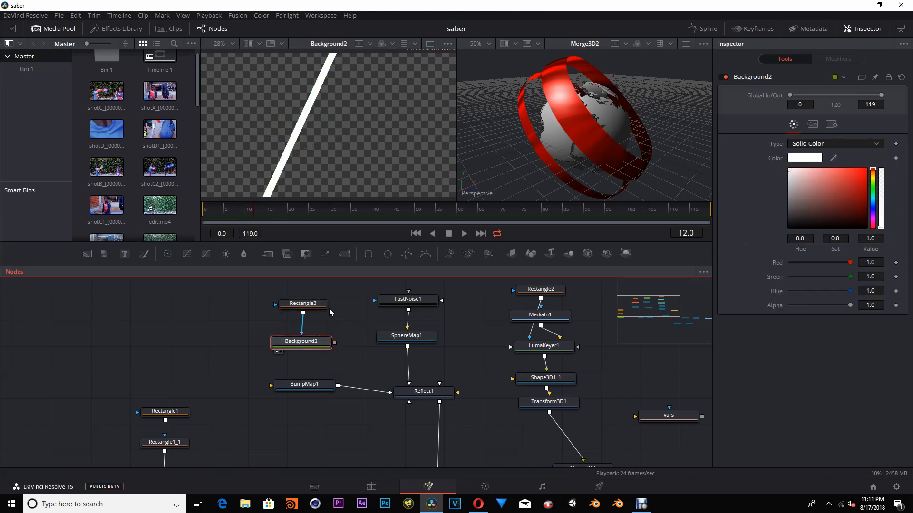
right_click(375, 98)
mouse_move(425, 123)
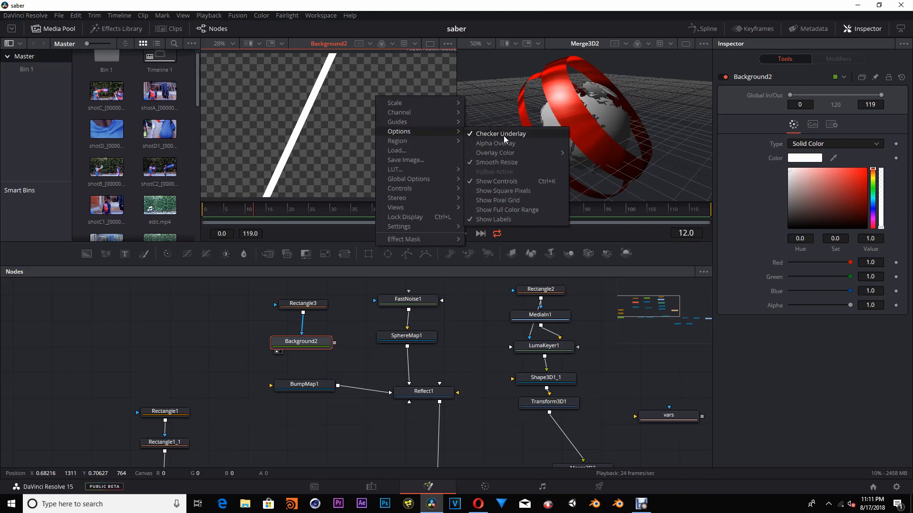
left_click(503, 135)
- Insert a copy of Rectangle3 before Background2, rotate it to about -65.5 and shift both bars so they cross as a centered X
mouse_move(315, 307)
left_mouse_down()
mouse_move(306, 292)
mouse_move(318, 303)
left_mouse_up()
key("ctrl+v")
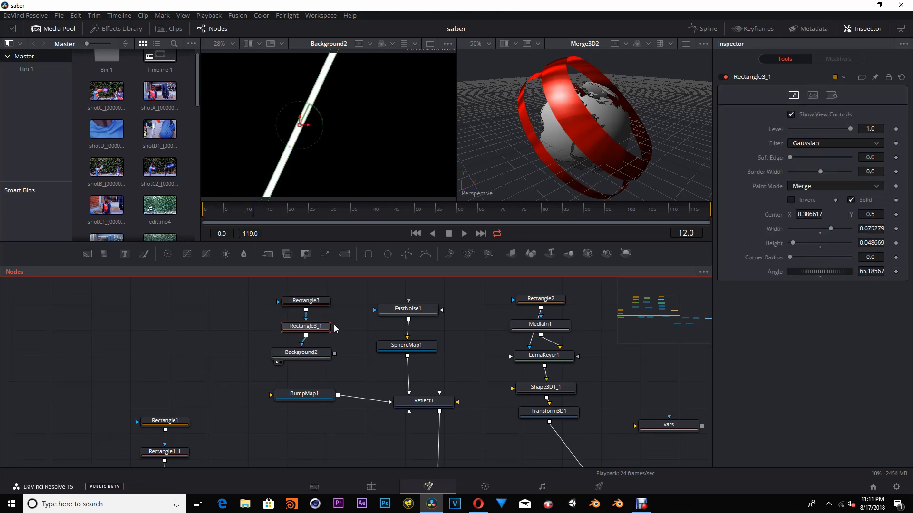
mouse_move(321, 136)
left_mouse_down()
mouse_move(312, 178)
mouse_move(274, 193)
left_mouse_up()
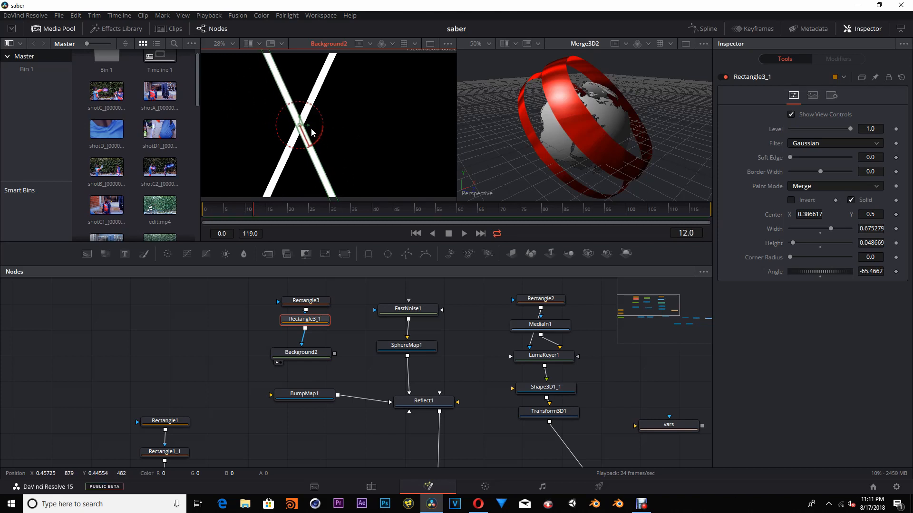
left_click_drag(301, 127, 344, 128)
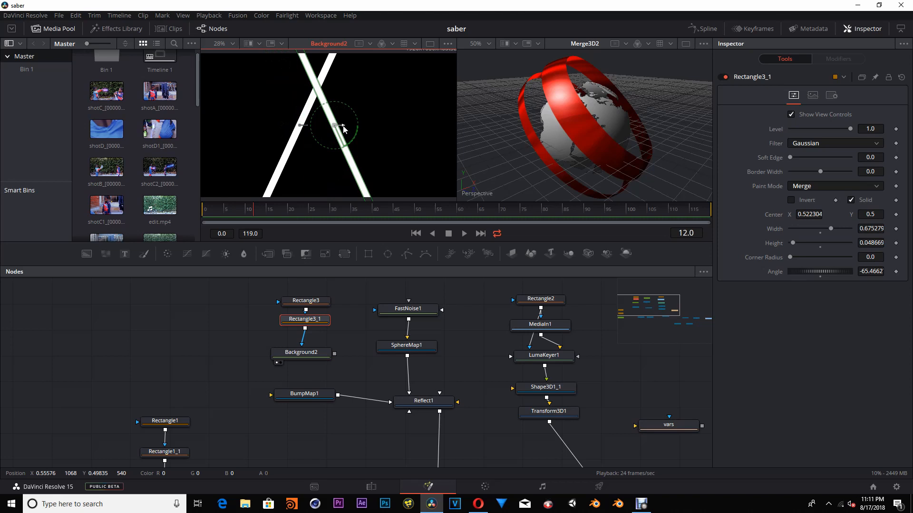
left_click(307, 301)
left_click_drag(307, 125, 332, 126)
- Add a Transform node after Background2 and place it directly below
left_click(295, 352)
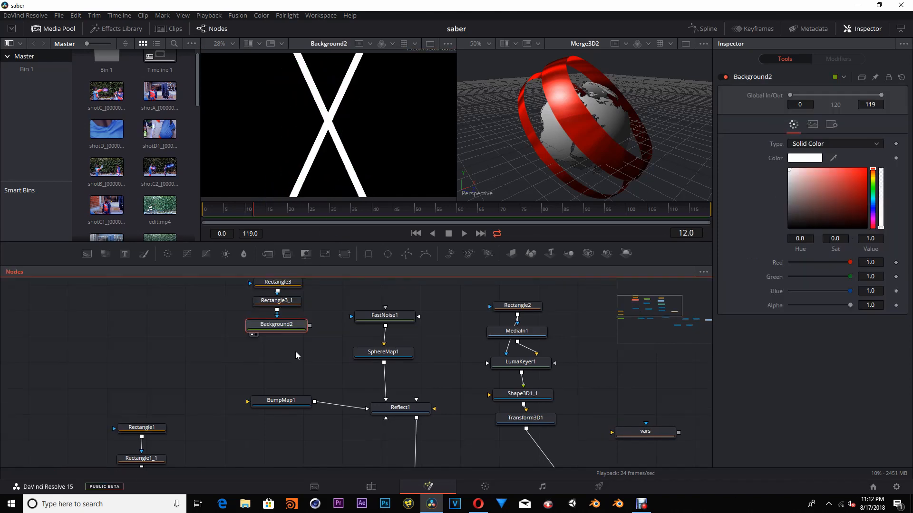
key("shift+space")
type("bum")
key("BackSpace")
key("BackSpace")
key("BackSpace")
type("tra")
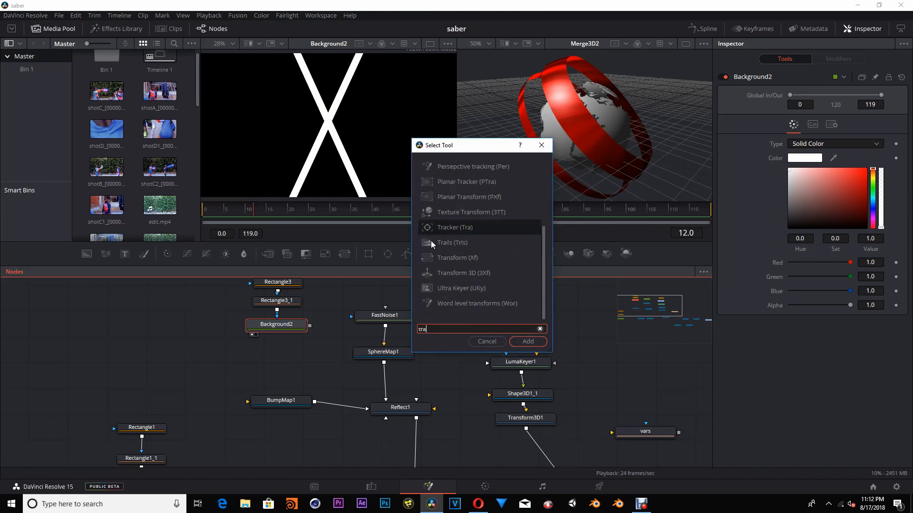
left_click(475, 258)
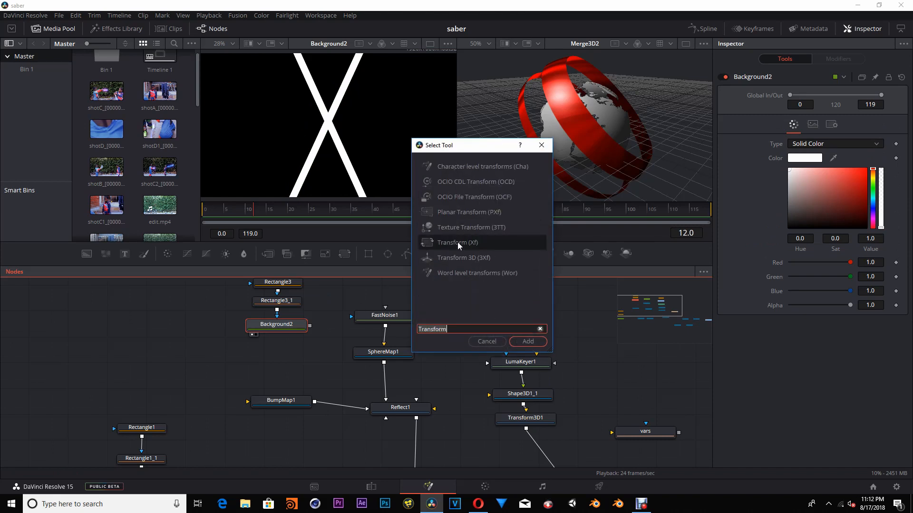
left_click(522, 342)
left_click_drag(335, 332, 272, 362)
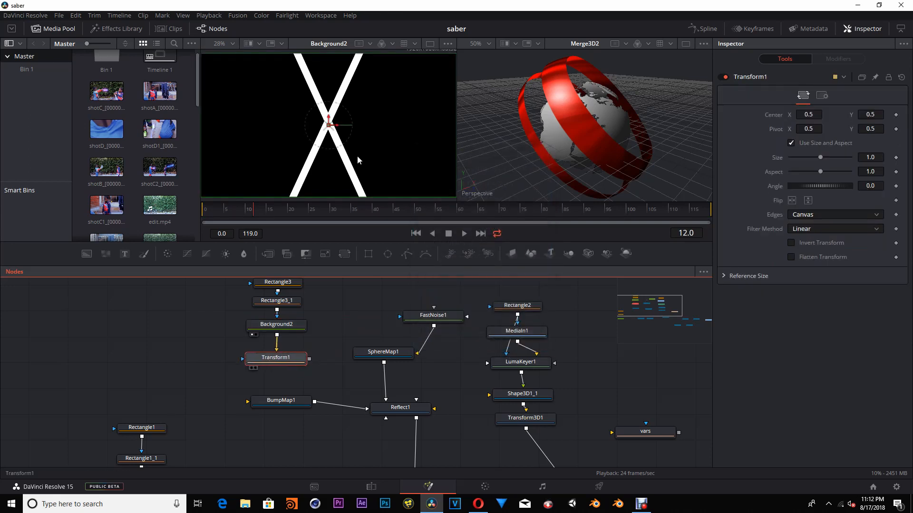
- Show Transform1 in the first viewer and tile the X pattern with Edges set to Wrap, Size 0.056 and Angle about -37.7
key("1")
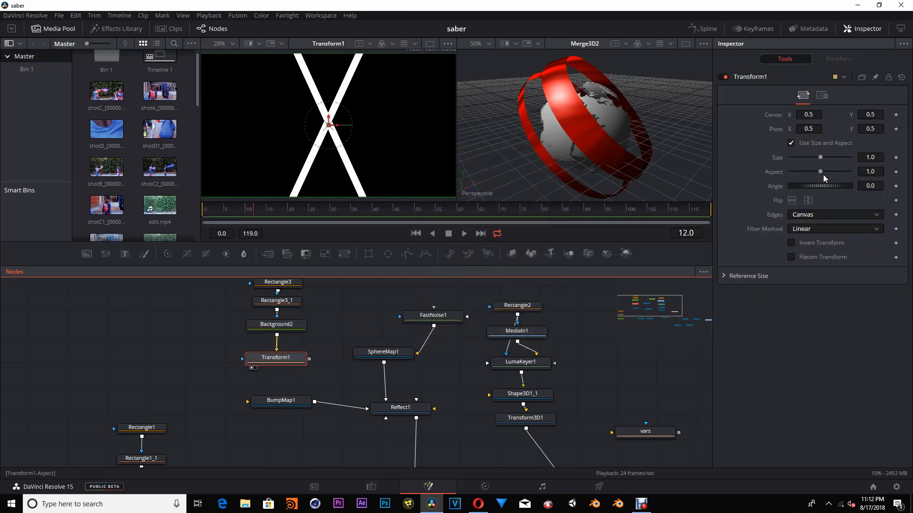
left_click_drag(820, 161, 800, 162)
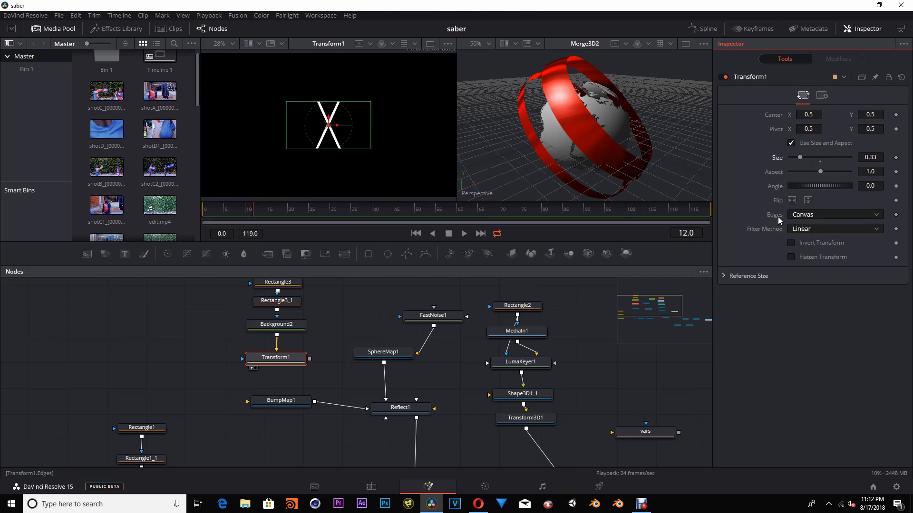
left_click(837, 215)
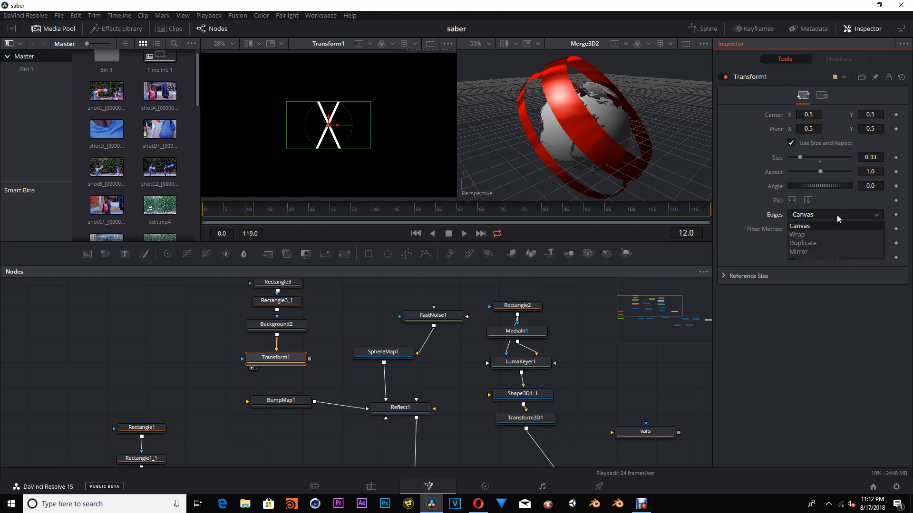
left_click(829, 232)
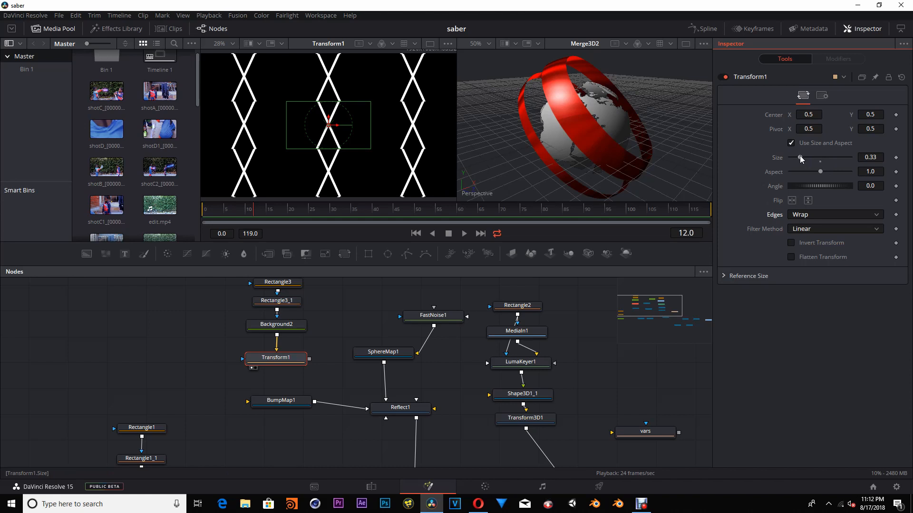
left_click_drag(801, 159, 792, 161)
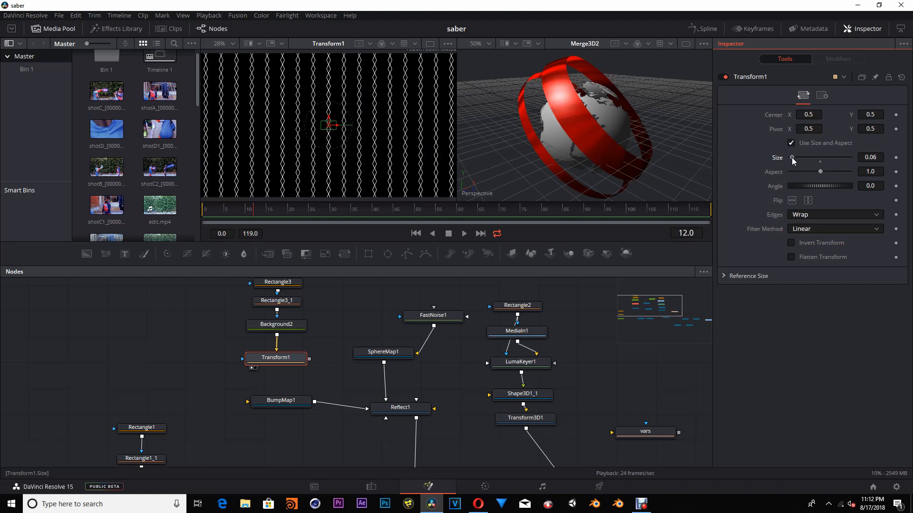
left_click_drag(352, 123, 353, 134)
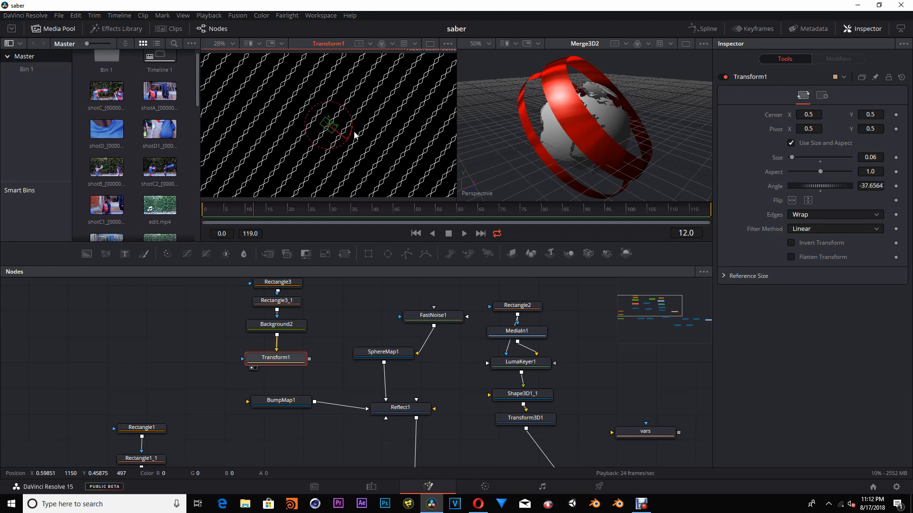
left_click_drag(792, 158, 793, 162)
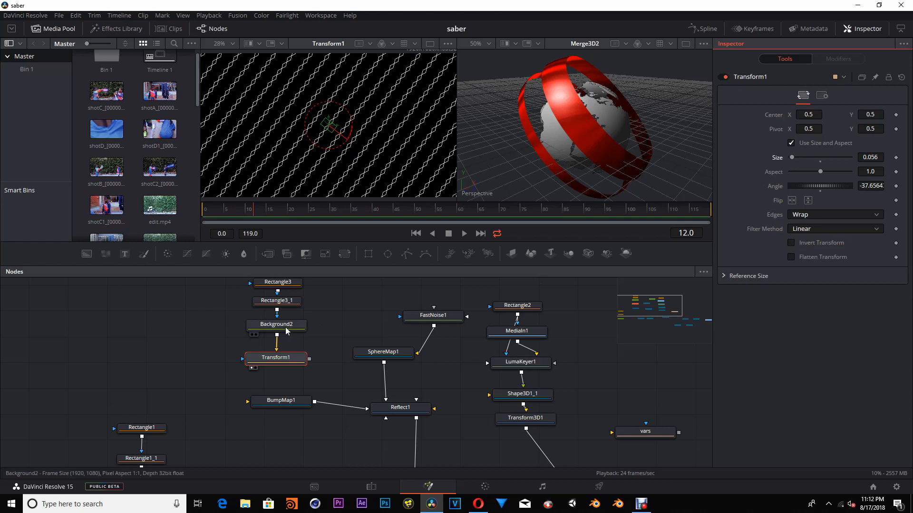
- Show Background2 in the first viewer and reshape Rectangle3_1 into a frame-wide diagonal with Width about 1.21 and Angle about -31.4
left_click_drag(300, 324, 311, 199)
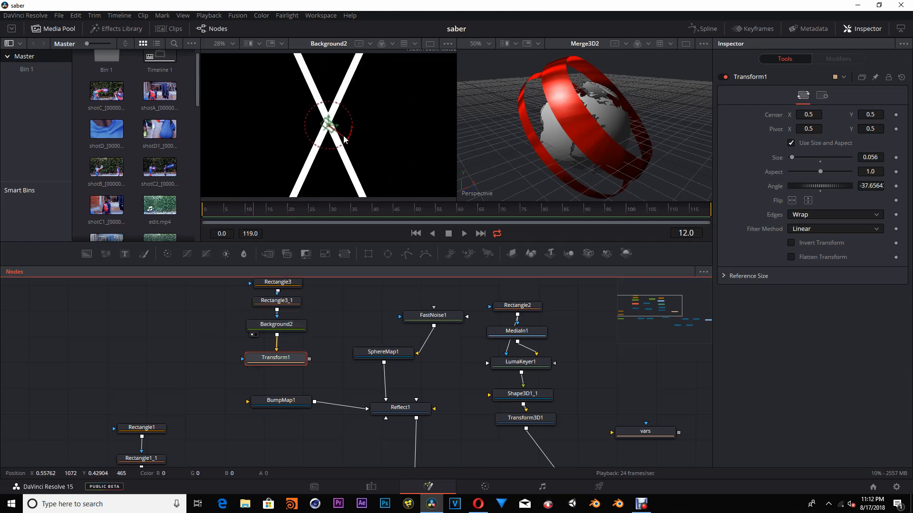
left_click_drag(346, 138, 328, 156)
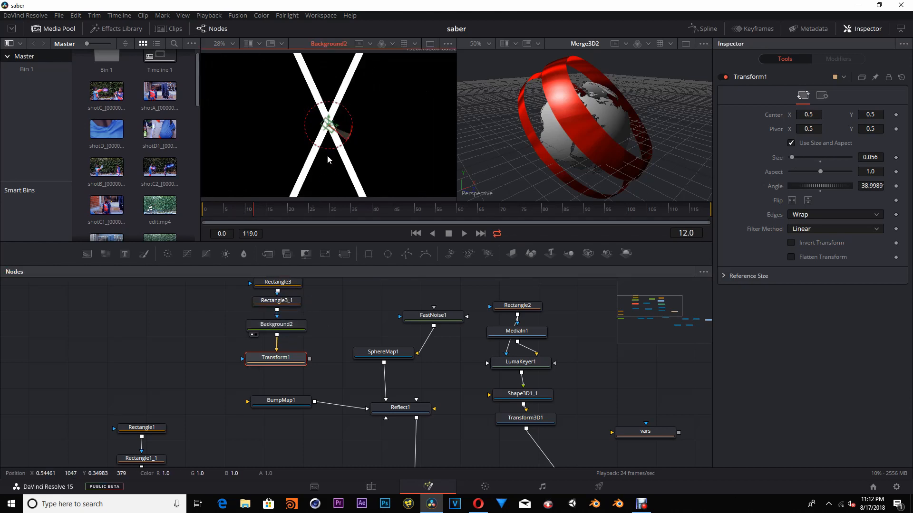
left_click(292, 303)
left_click(346, 148)
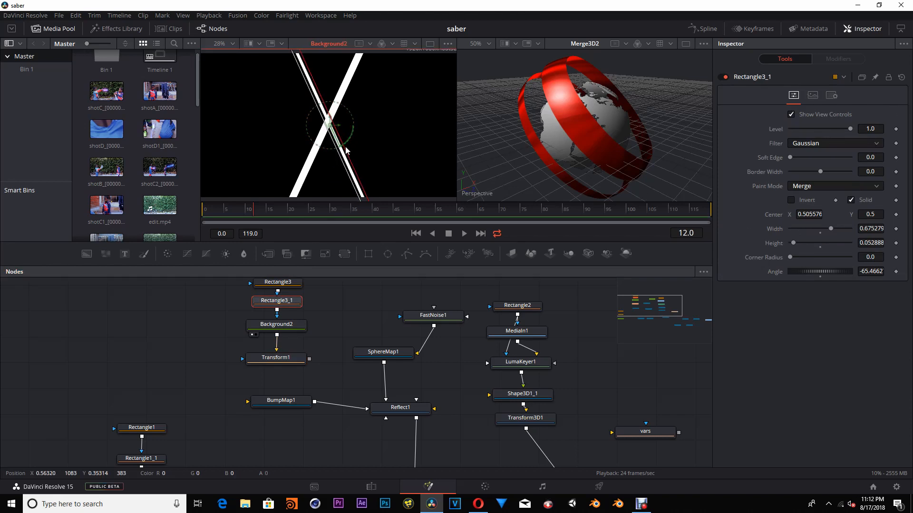
left_click_drag(329, 149, 339, 147)
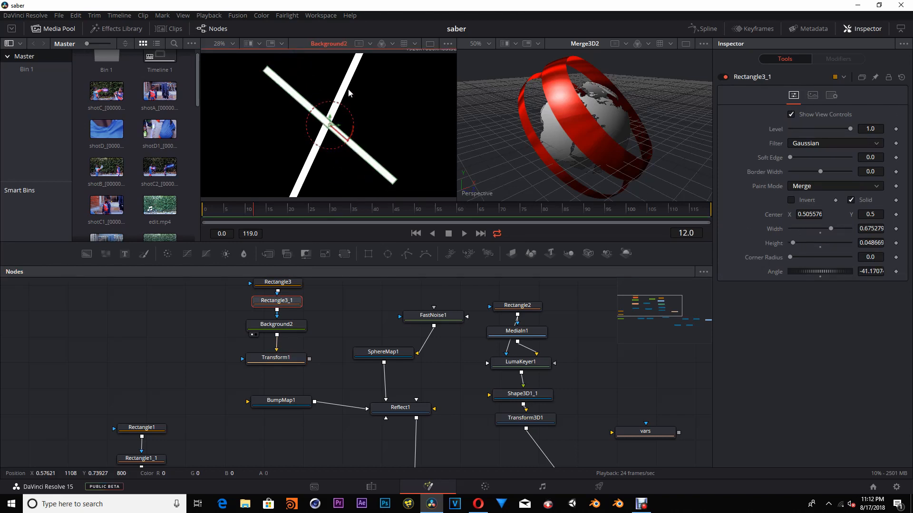
left_click_drag(395, 187, 424, 199)
left_click_drag(341, 154, 341, 151)
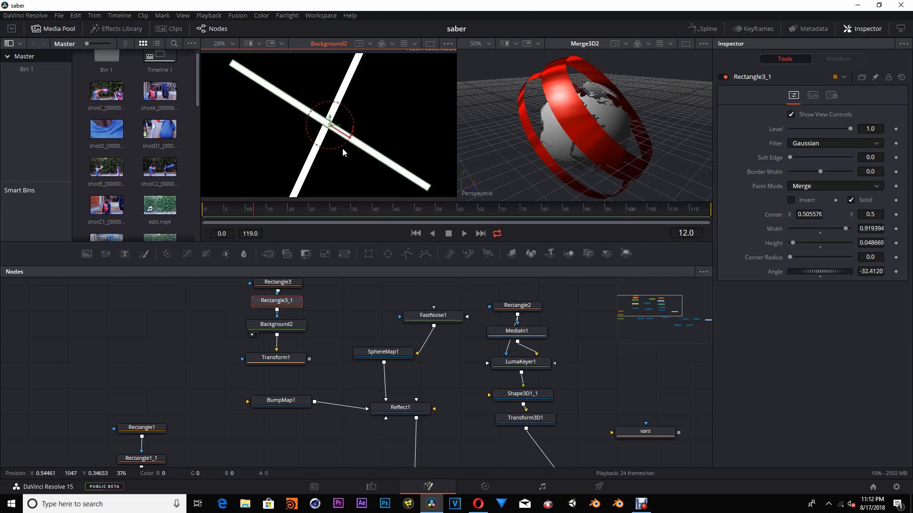
left_click_drag(429, 189, 450, 197)
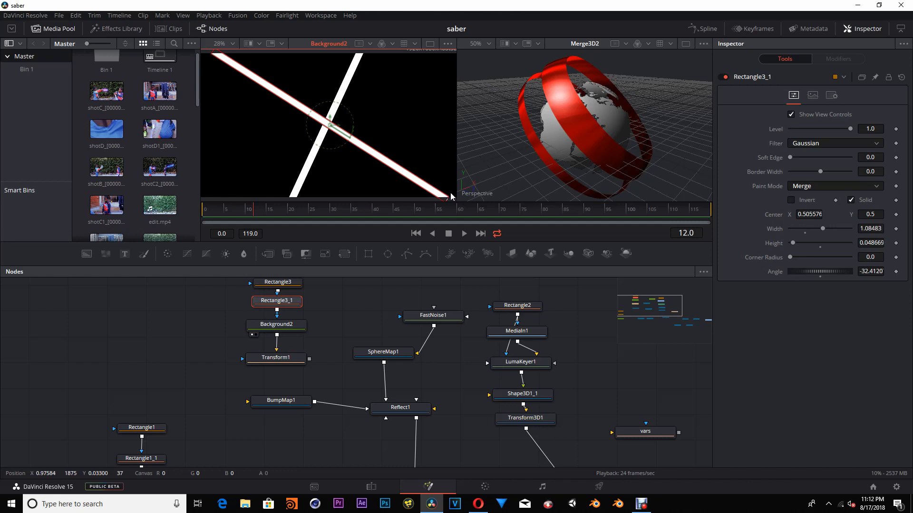
left_click_drag(343, 143, 340, 147)
left_click_drag(448, 198, 464, 202)
- Reshape Rectangle3 into the opposite frame-wide diagonal with Width about 1.18, Height about 0.033 and Angle about 29.8
left_click(295, 283)
scroll(295, 284, "up", 1)
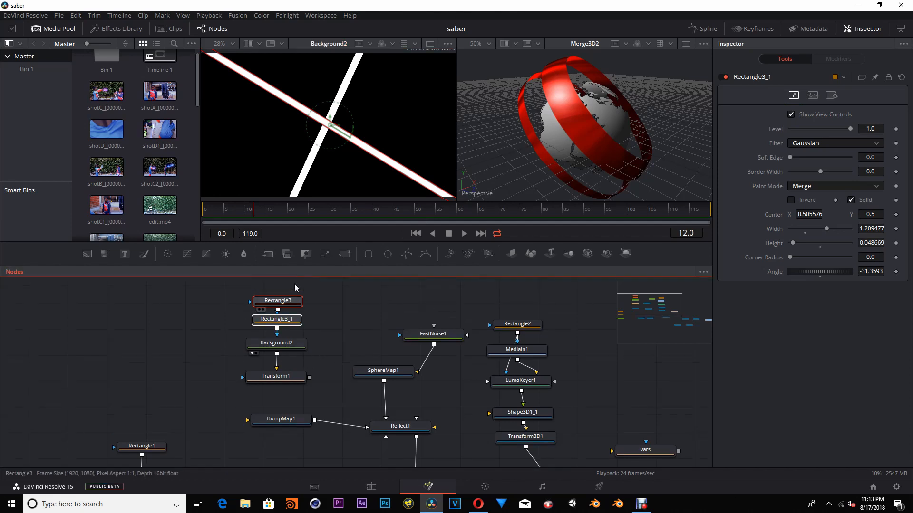
left_click_drag(339, 146, 327, 148)
left_click_drag(386, 80, 413, 57)
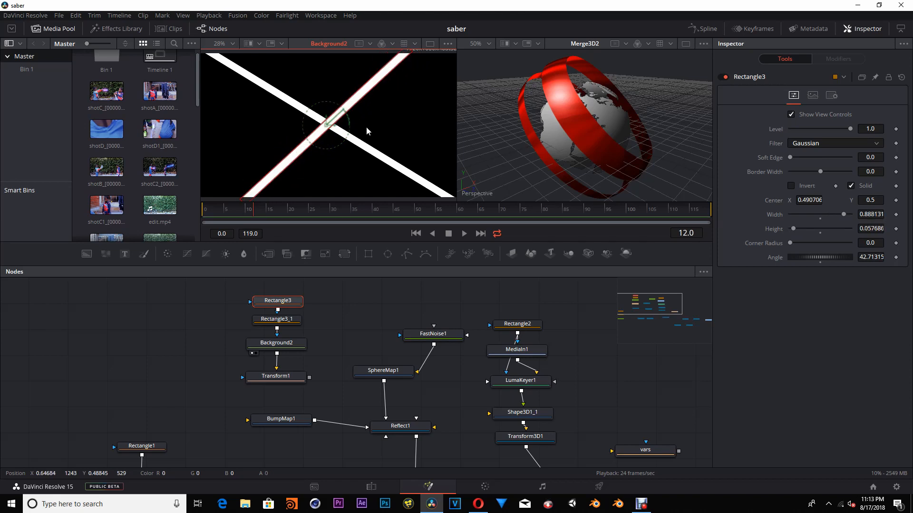
left_click_drag(347, 143, 340, 147)
left_click_drag(421, 65, 455, 59)
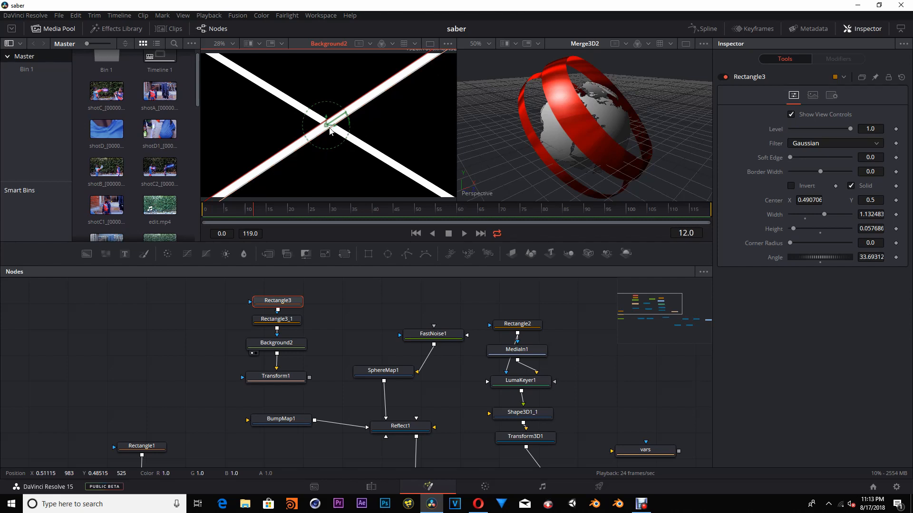
left_click_drag(324, 133, 338, 144)
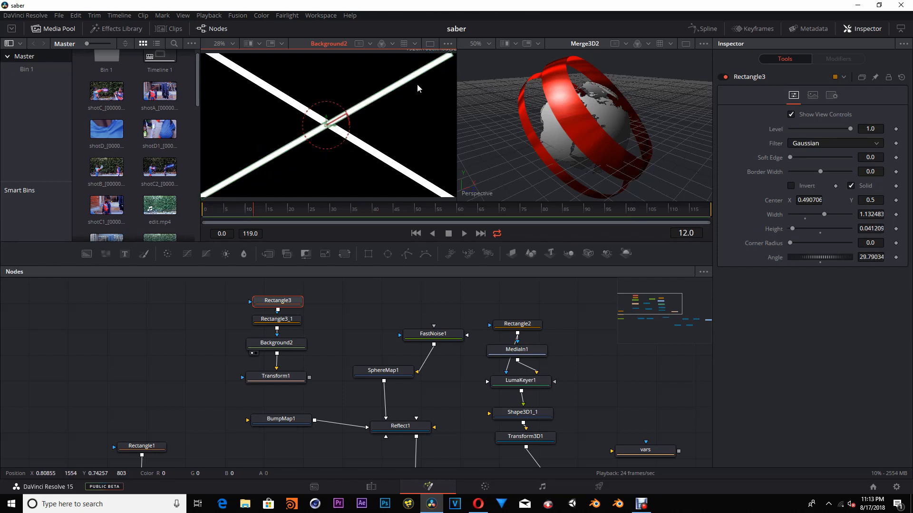
left_click_drag(452, 55, 459, 56)
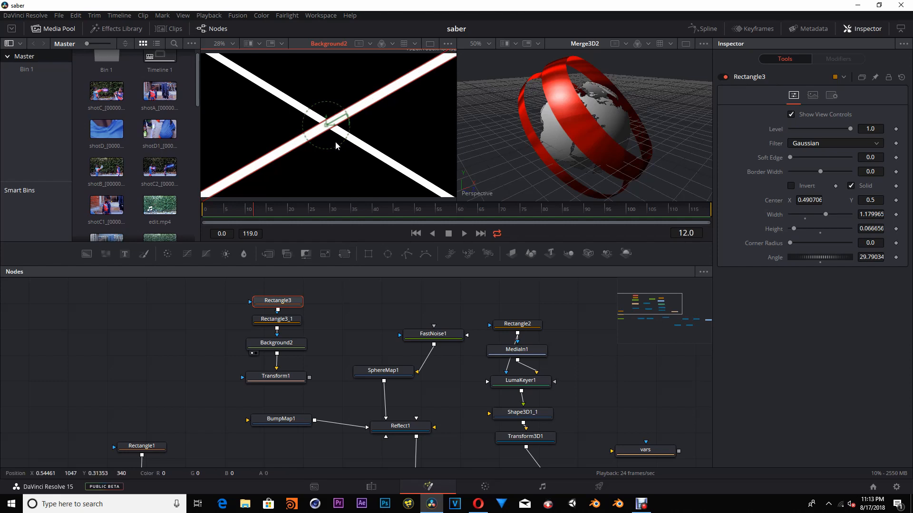
left_click_drag(295, 139, 298, 136)
left_click(348, 317)
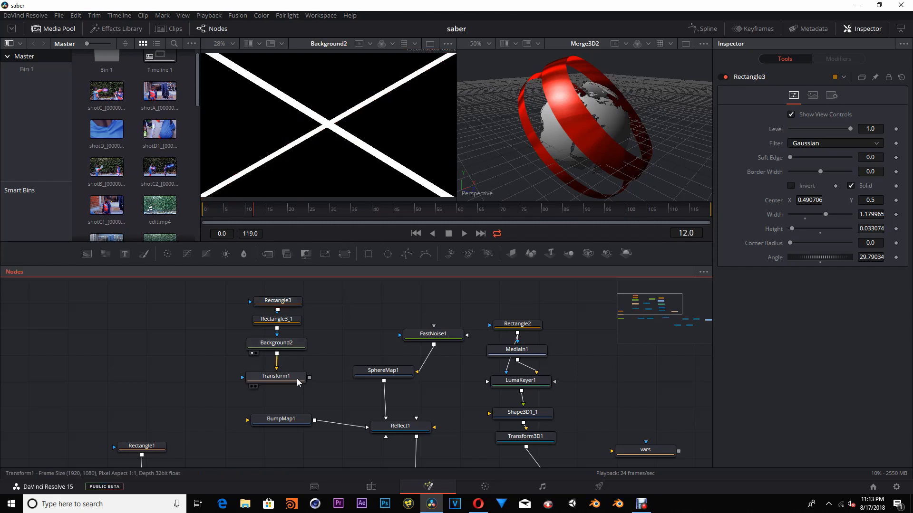
- Show Transform1 in the first viewer, connect its output to BumpMap1 and line BumpMap1 up with Reflect1
left_click_drag(300, 381, 359, 173)
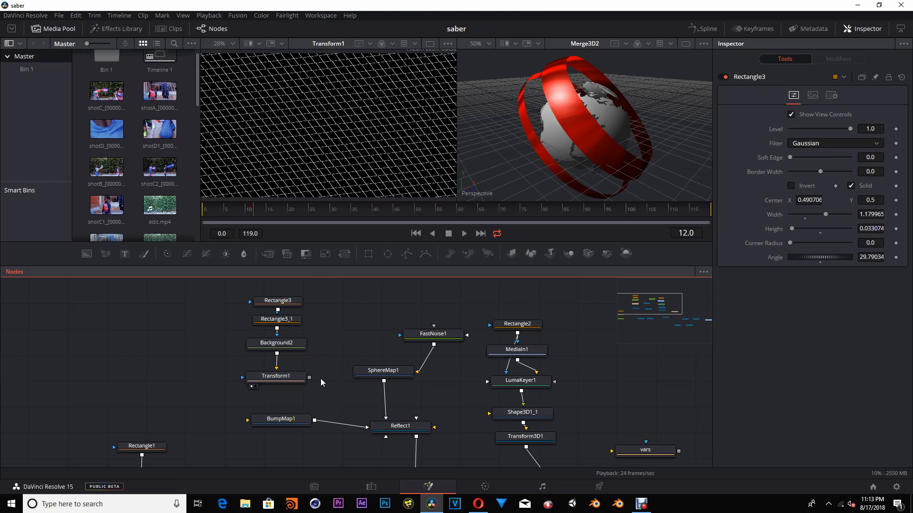
left_click_drag(337, 344, 318, 287)
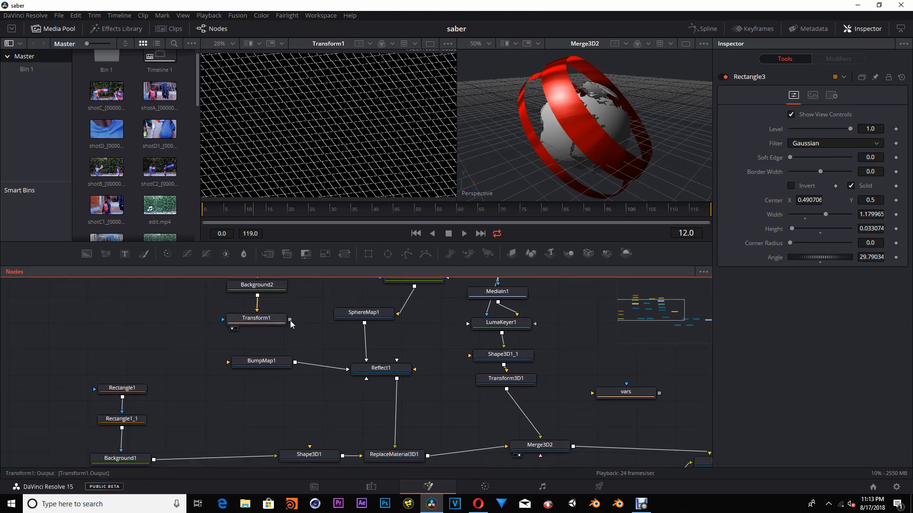
left_click_drag(289, 319, 265, 365)
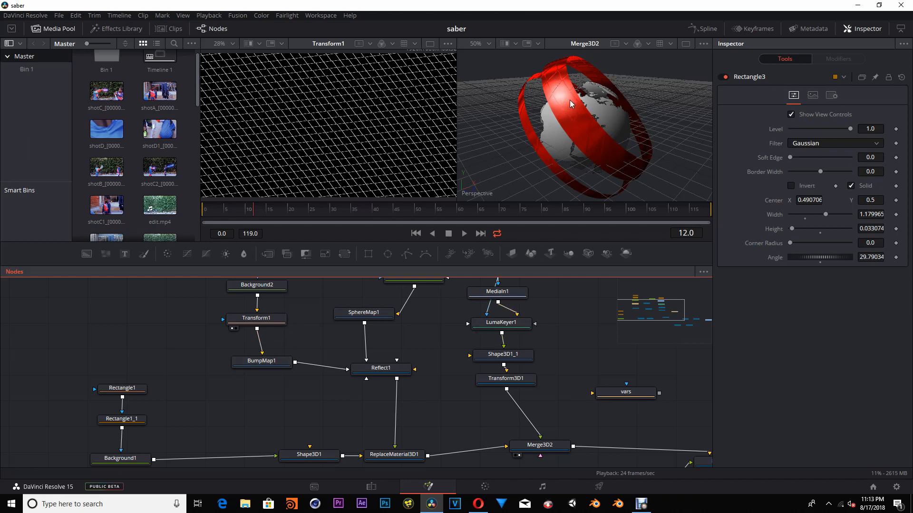
left_click(270, 369)
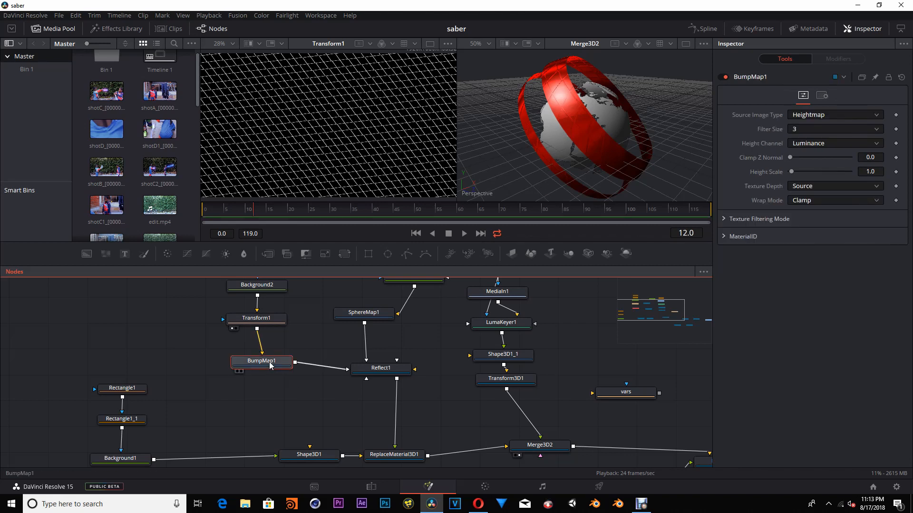
left_click_drag(270, 369, 271, 376)
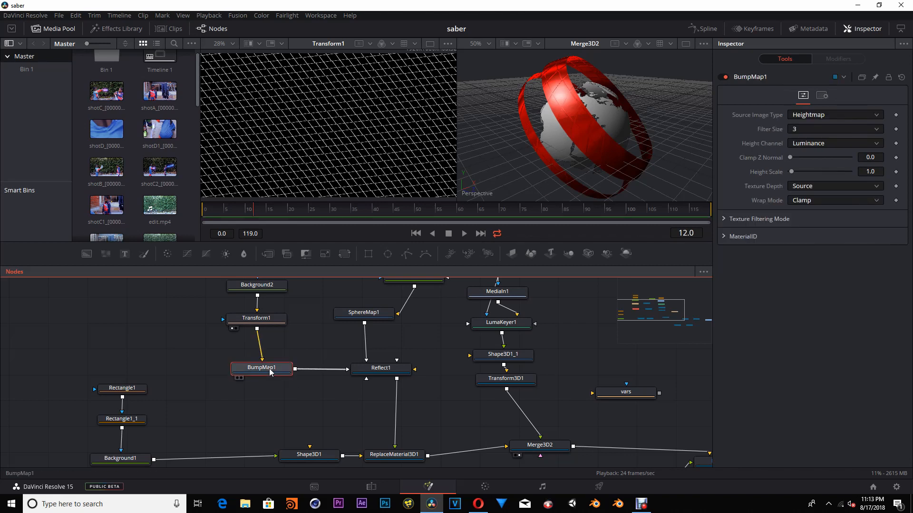
- Reduce Transform1's Size to 0.01 for a much finer bump grid
left_click(273, 320)
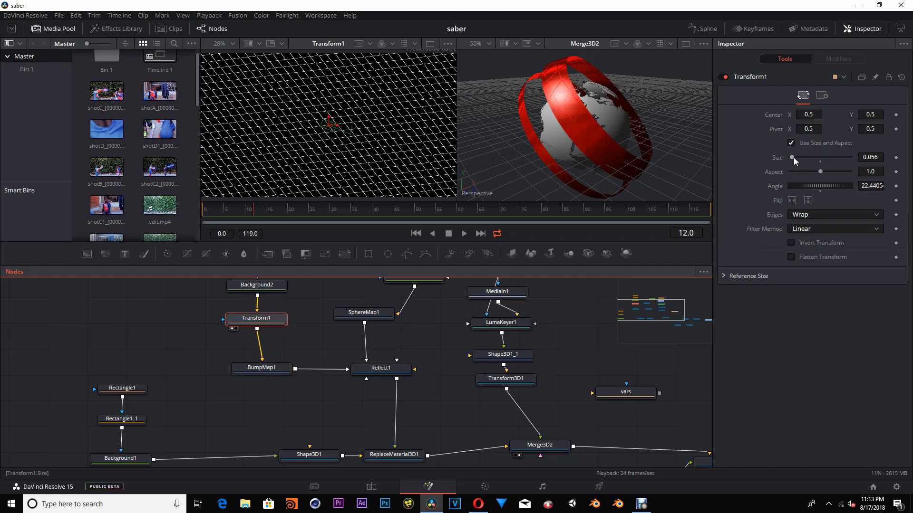
left_click_drag(793, 158, 780, 163)
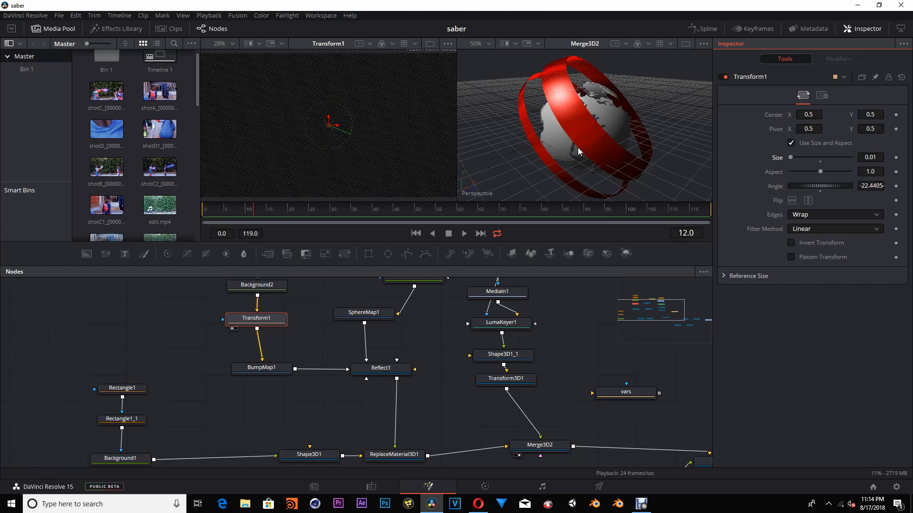
- Adjust BumpMap1's Height Scale to tune the bump texture on the red rings
left_click_drag(591, 150, 610, 151)
scroll(586, 133, "up", 2)
left_click(271, 367)
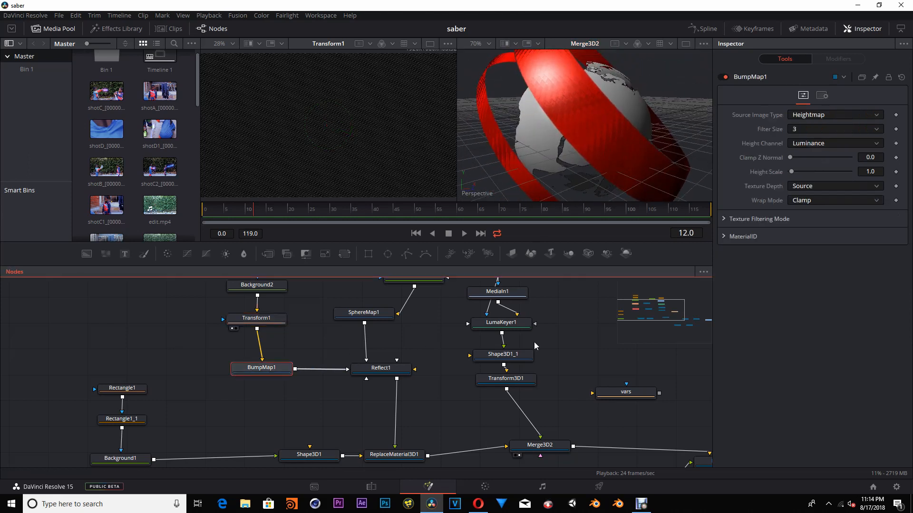
mouse_move(798, 172)
left_mouse_down()
mouse_move(815, 173)
mouse_move(787, 174)
left_mouse_up()
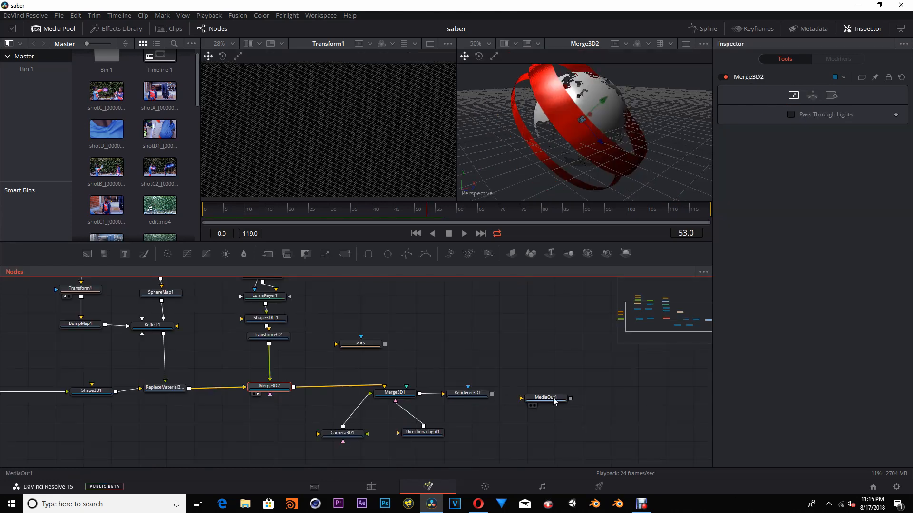
- Space MediaOut1 and Renderer3D1 further along the node chain and show Renderer3D1 in the second viewer
left_click_drag(554, 402, 630, 407)
left_click_drag(479, 396, 506, 396)
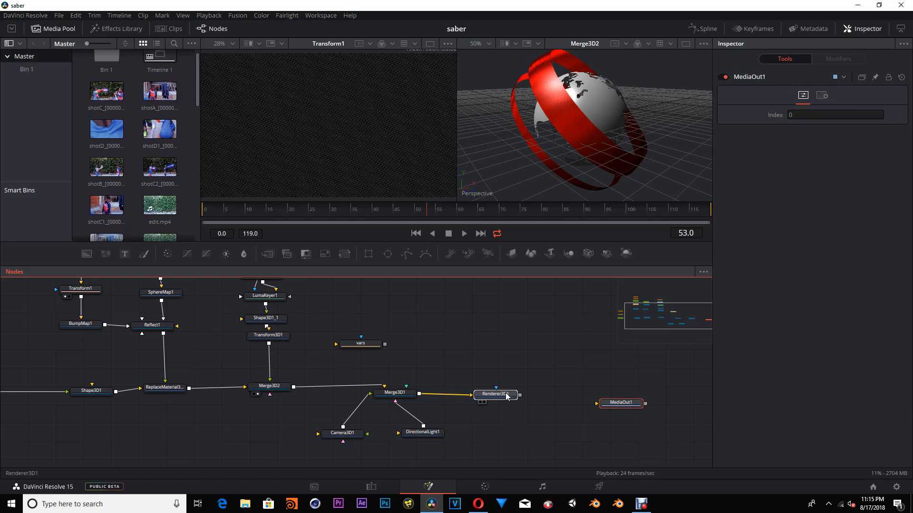
left_click(506, 396)
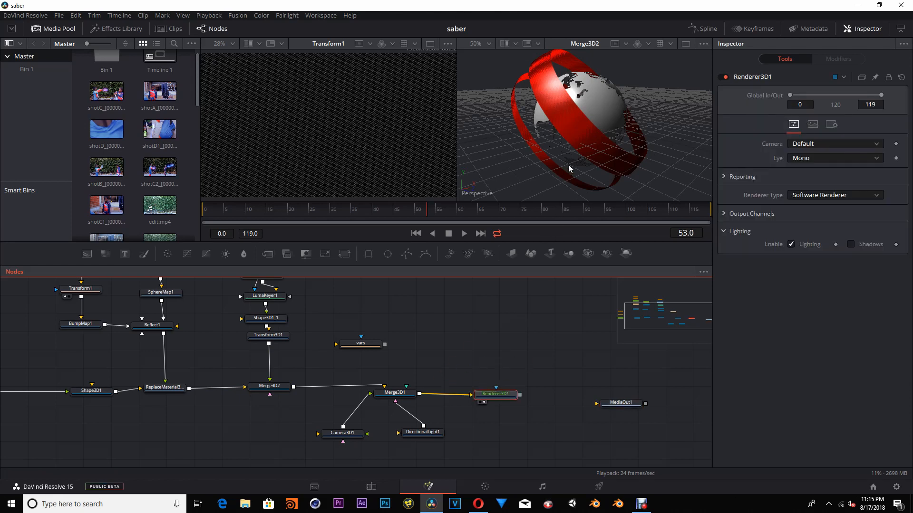
key("2")
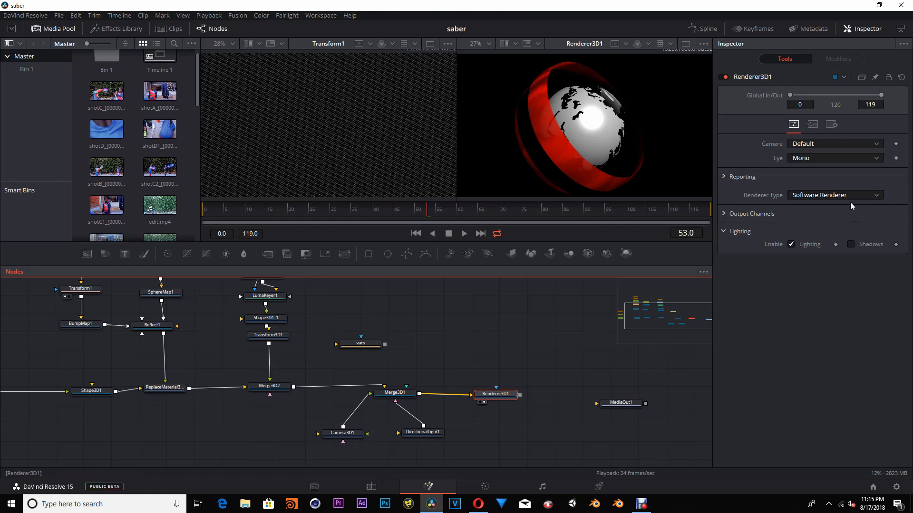
- Switch Renderer3D1's Renderer Type to OpenGL Renderer
left_click(826, 195)
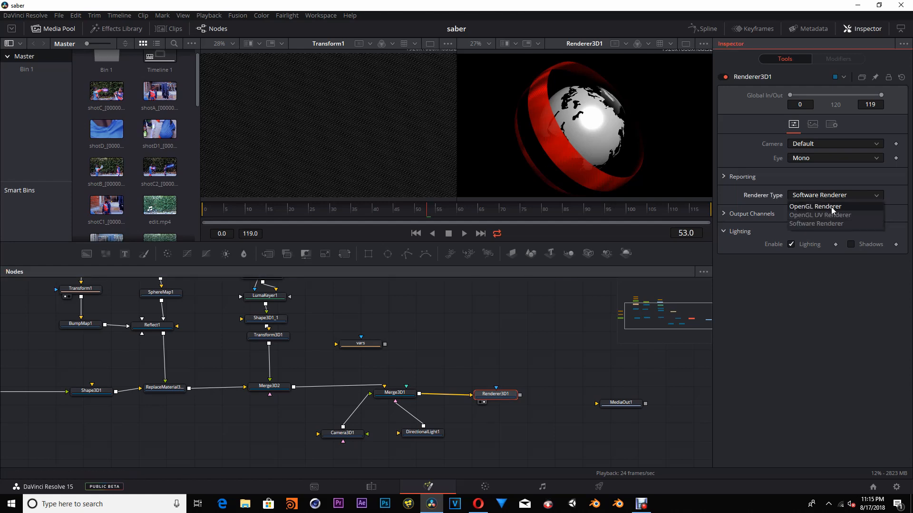
left_click(831, 206)
left_click_drag(532, 359, 491, 344)
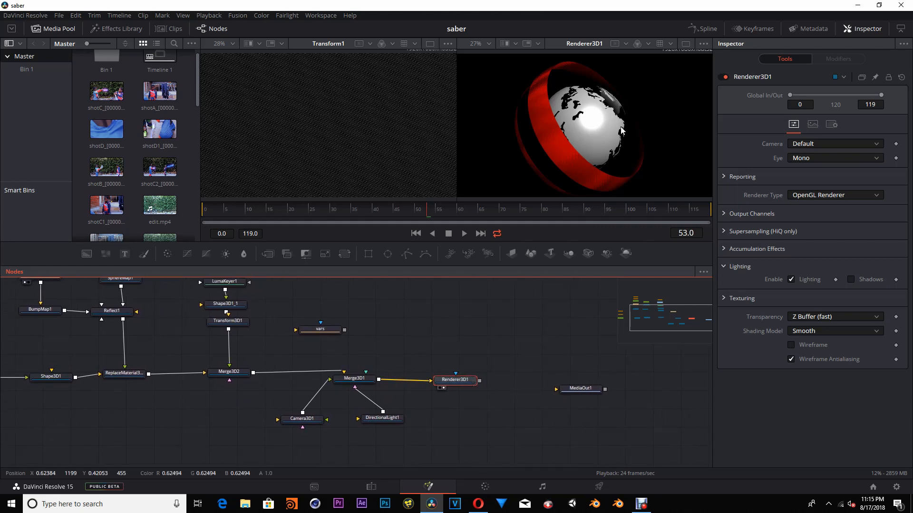
- Add a white Background node, merge Renderer3D1 over it and show the merge in the second viewer
left_click_drag(513, 380, 474, 359)
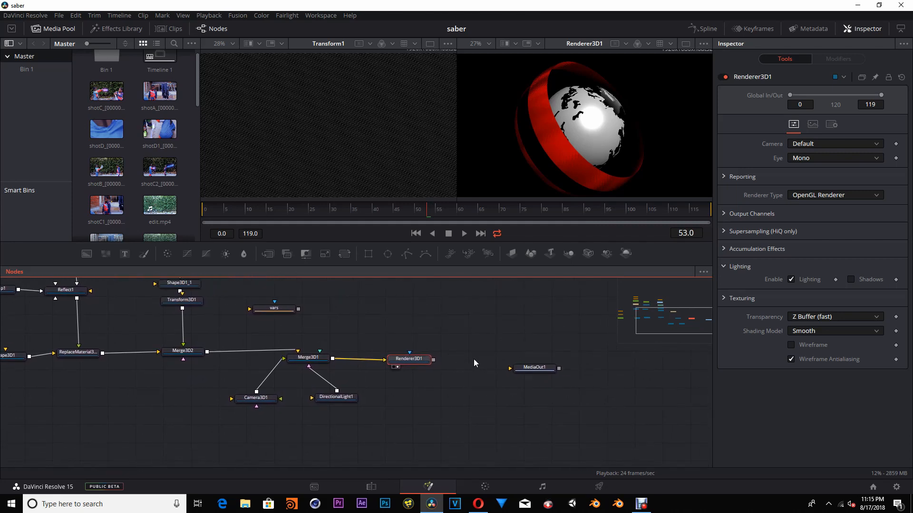
left_click(462, 397)
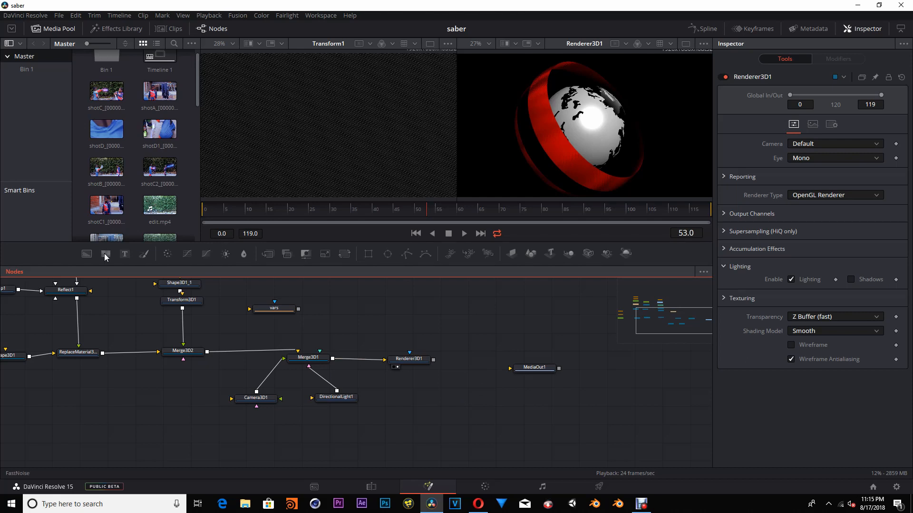
left_click_drag(87, 253, 435, 411)
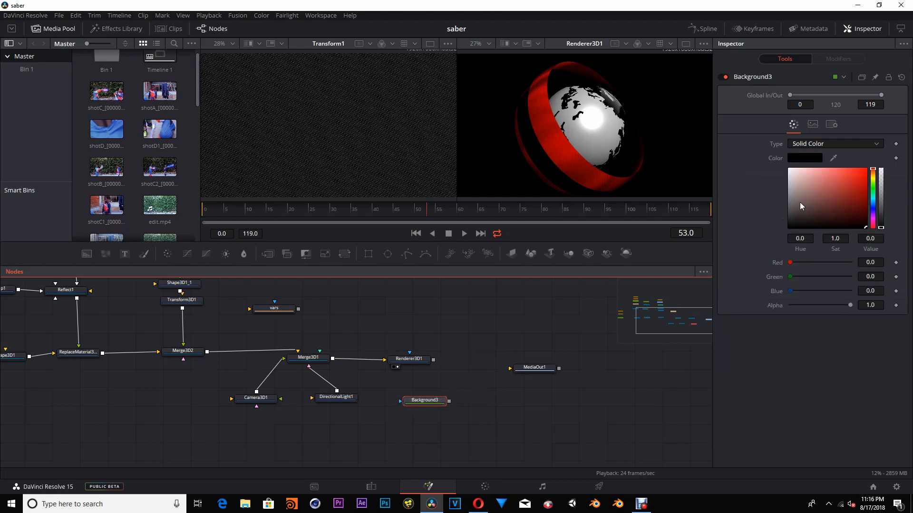
left_click_drag(799, 202, 760, 146)
left_click_drag(433, 360, 620, 127)
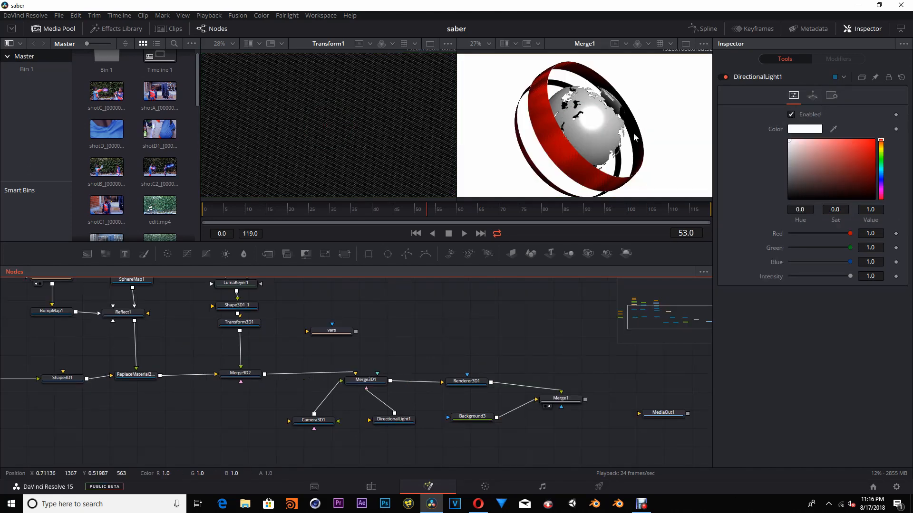
- Show LumaKeyer1 in the first viewer and set its Blur to 1.42, Contract/Expand to 0.75 and Gamma to 1.57
left_click_drag(482, 326, 533, 322)
left_click_drag(463, 342, 479, 356)
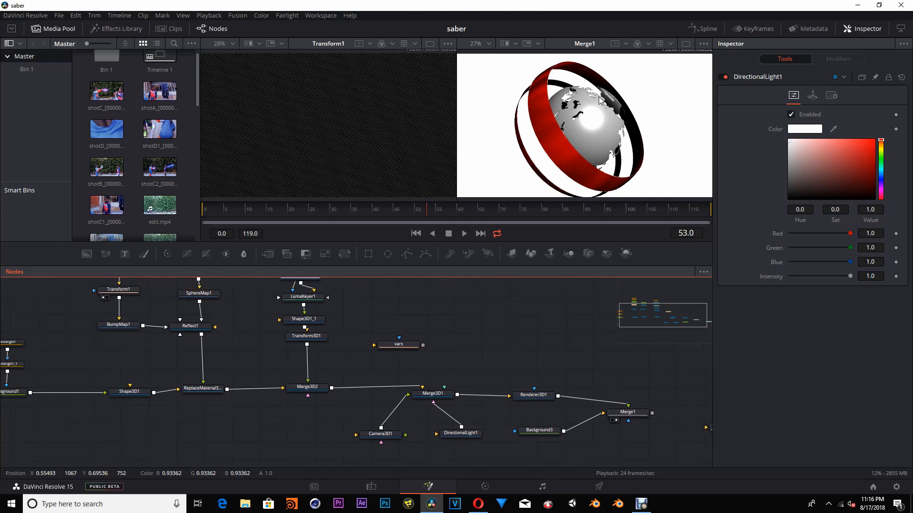
scroll(598, 129, "up", 3)
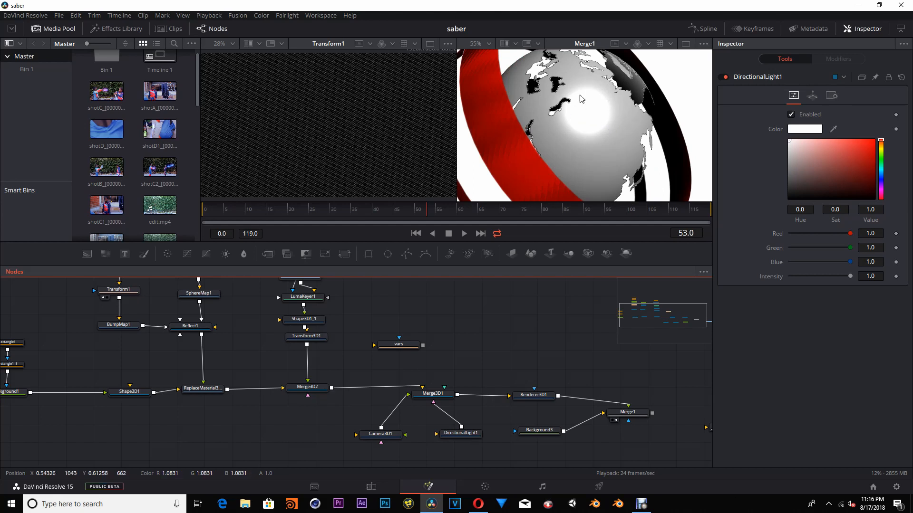
scroll(415, 313, "up", 3)
left_click(401, 336)
key("1")
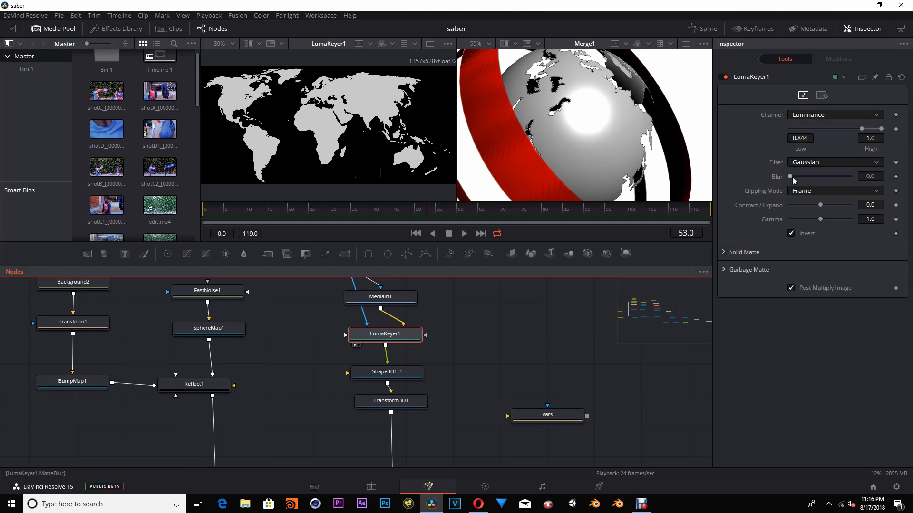
left_click_drag(791, 176, 843, 202)
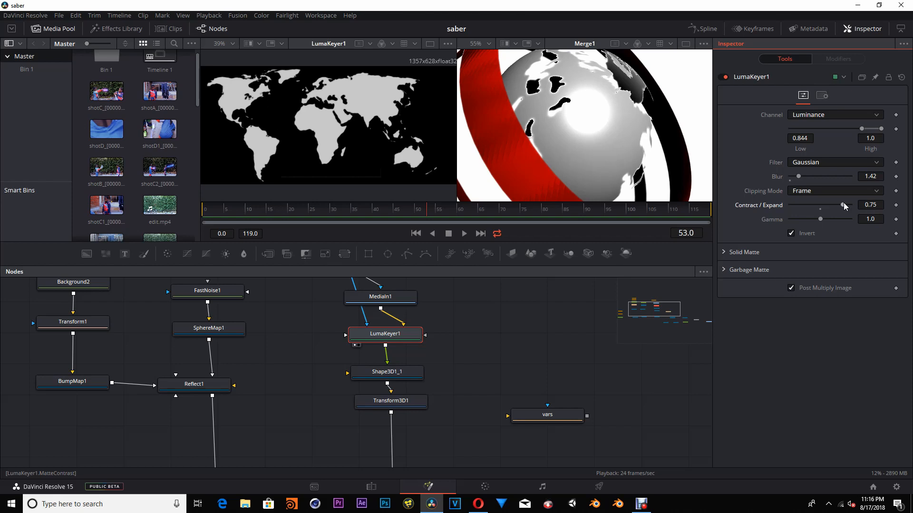
left_click_drag(822, 221, 829, 217)
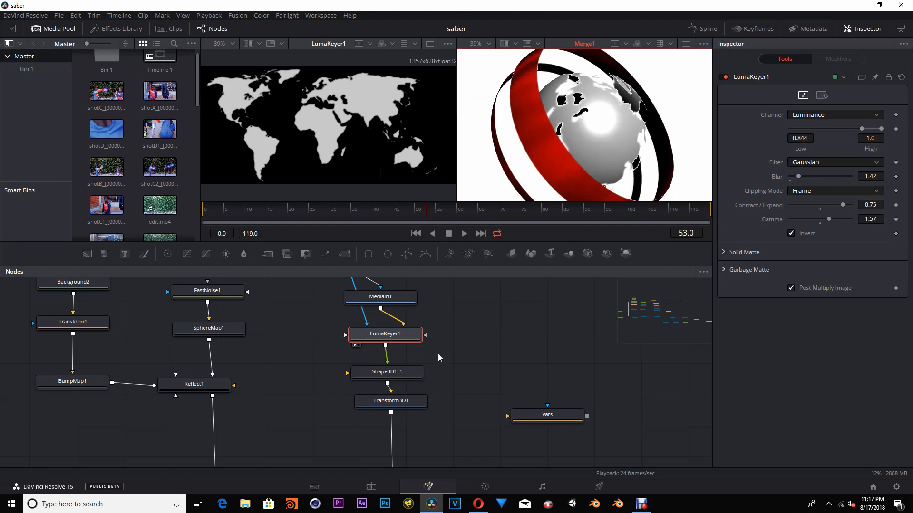
- Reduce the Shape3D1_1 globe material's diffuse Alpha to 0.898 and Opacity to 0.882
mouse_move(452, 382)
left_mouse_down()
mouse_move(444, 343)
mouse_move(448, 378)
left_mouse_up()
left_click_drag(438, 348, 440, 375)
left_click(376, 354)
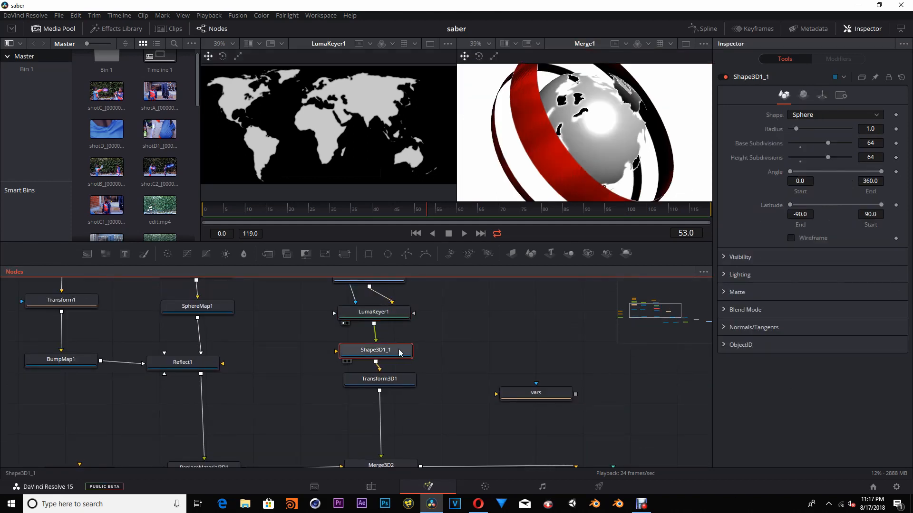
left_click(803, 95)
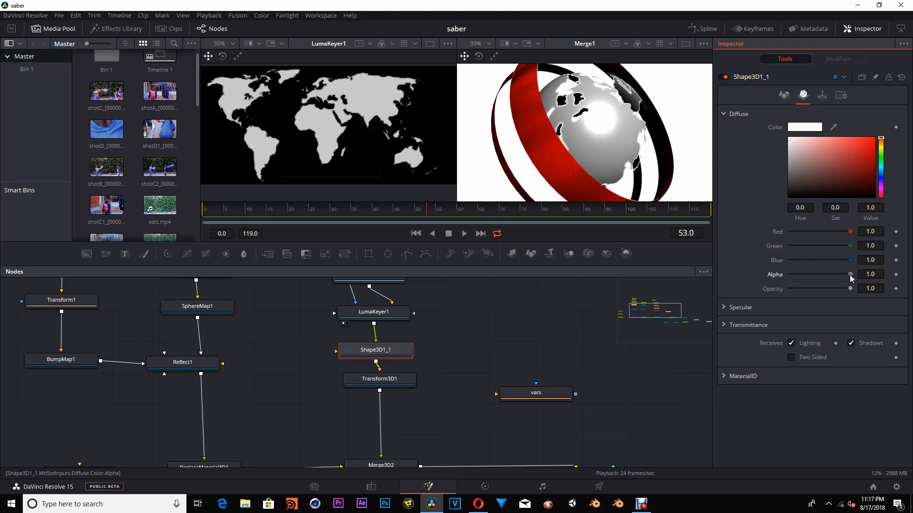
mouse_move(850, 275)
left_mouse_down()
mouse_move(830, 281)
mouse_move(846, 280)
mouse_move(842, 289)
left_mouse_up()
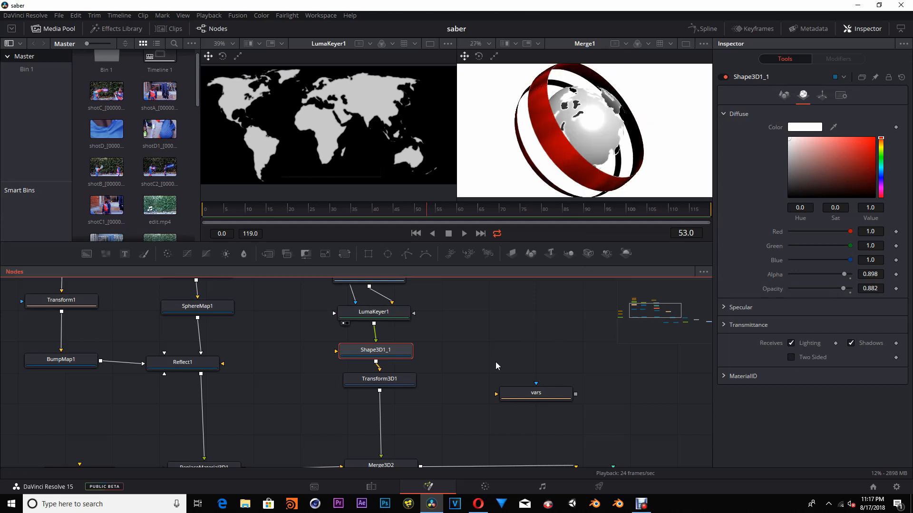
- View Merge3D1 through Camera3D1 in the second viewer and rotate DirectionalLight1 to X -25.6, Y 33.5 and Z 15.1
left_click_drag(534, 353, 446, 309)
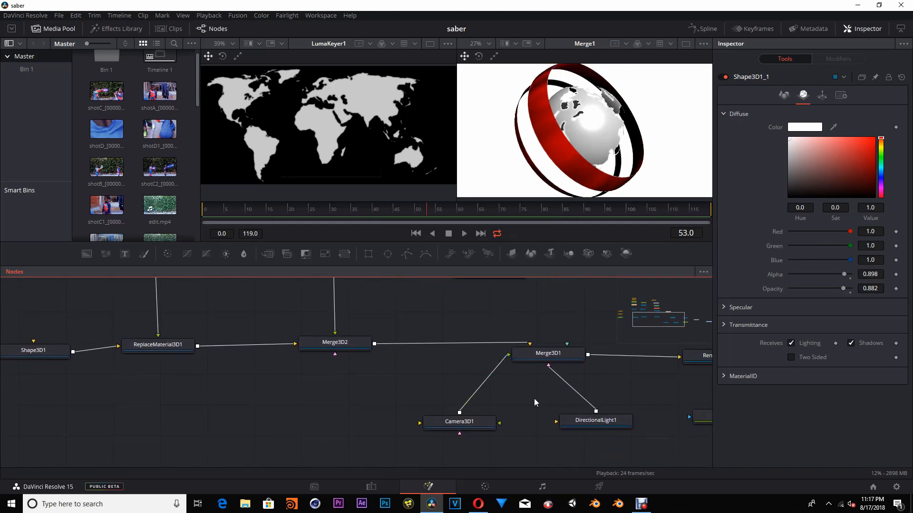
left_click_drag(534, 399, 469, 451)
left_click_drag(495, 414, 548, 189)
left_click_drag(552, 321, 552, 329)
right_click(472, 198)
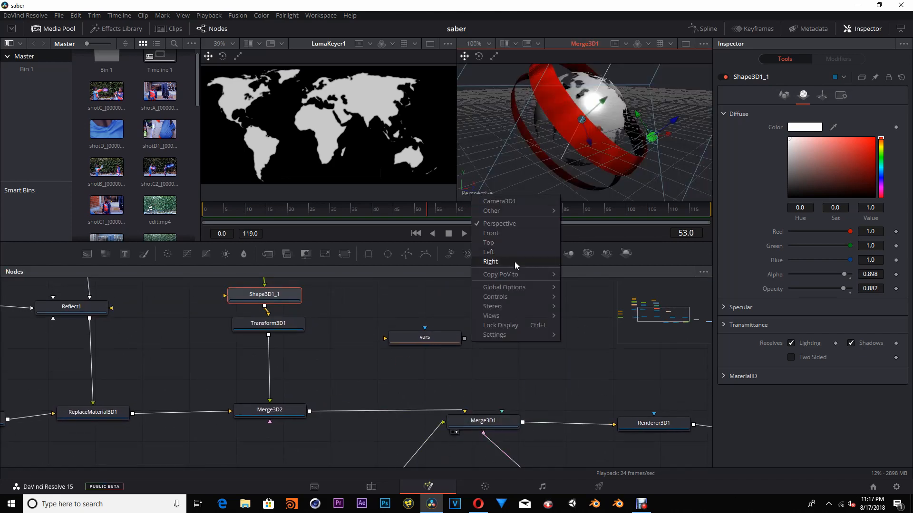
left_click(521, 203)
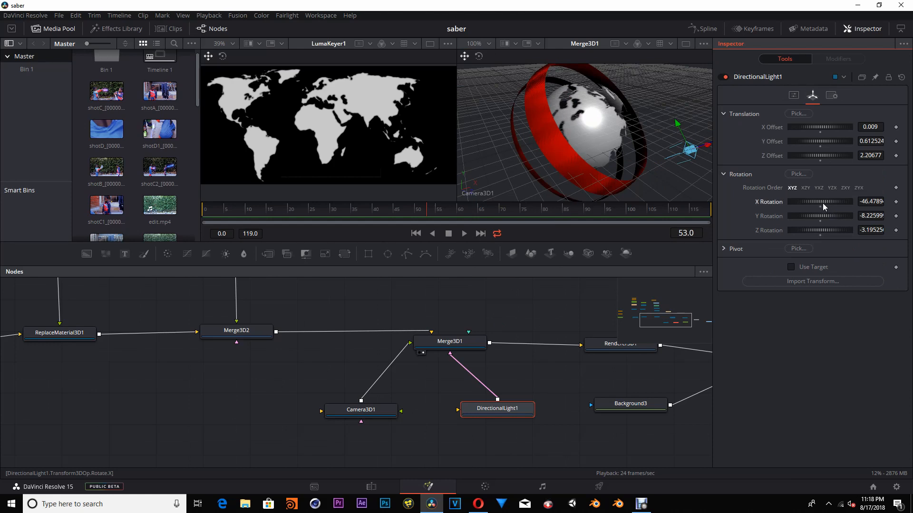
left_click_drag(826, 203, 831, 228)
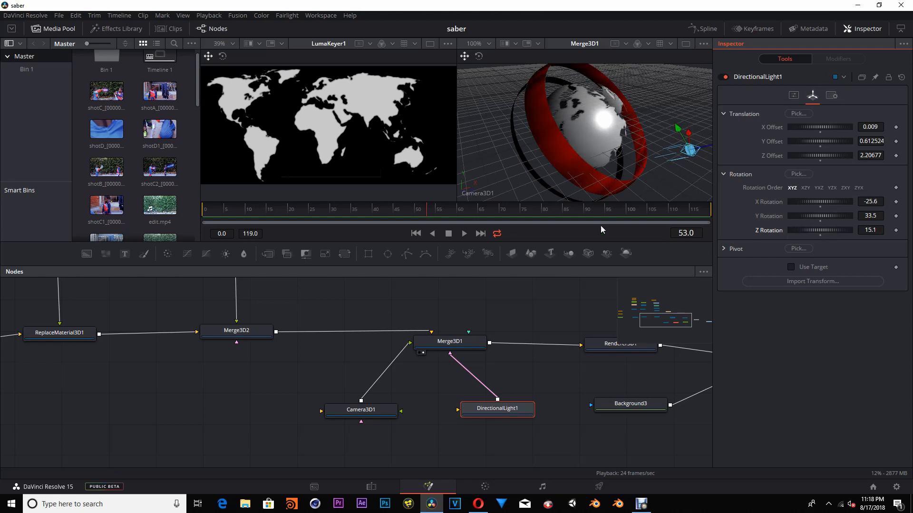
- Add an Ambient Light node and connect it to Merge3D1
left_click_drag(546, 320, 510, 302)
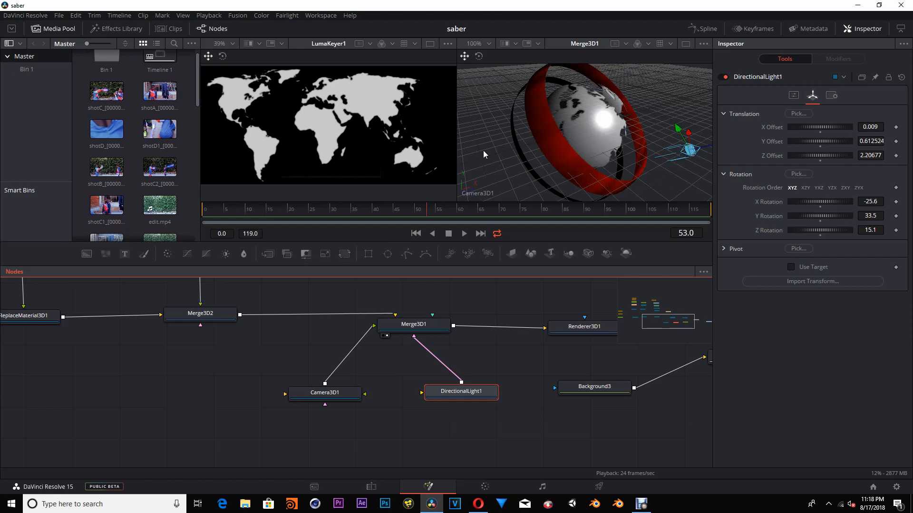
left_click_drag(524, 399, 499, 396)
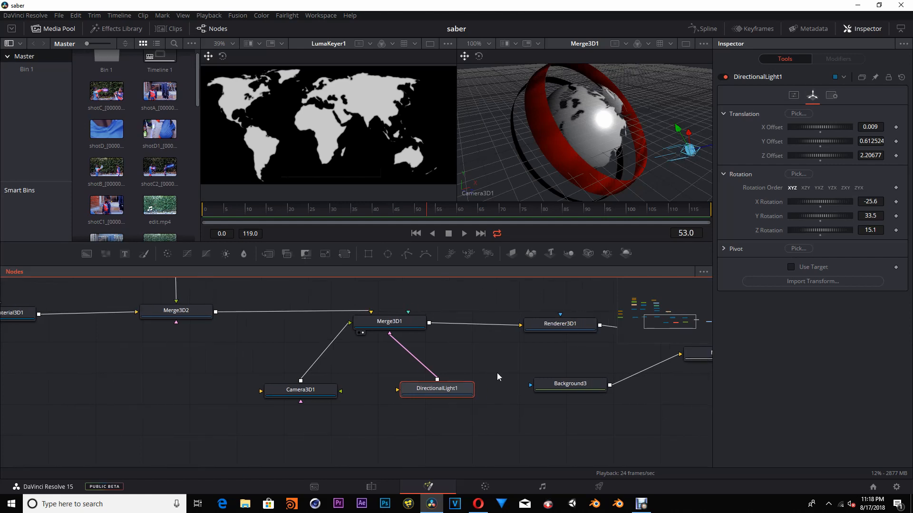
left_click(488, 362)
key("shift+space")
type("lig")
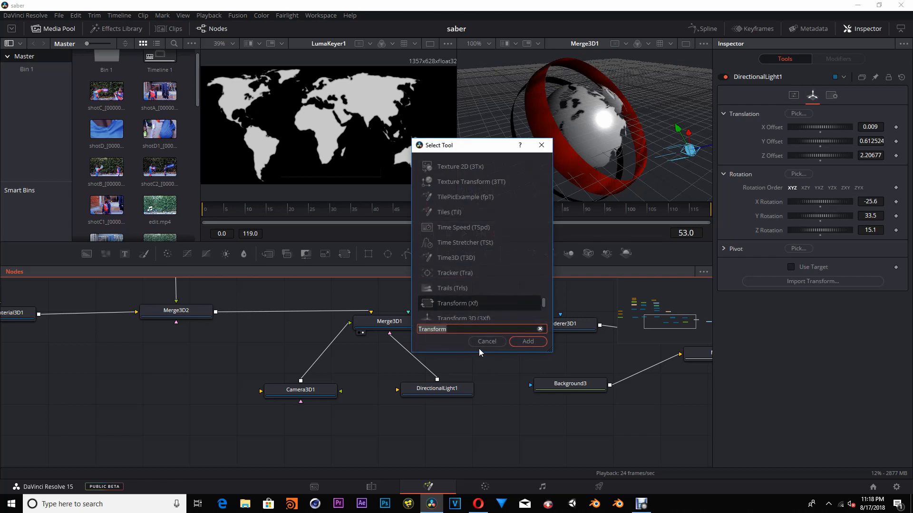
left_click(475, 298)
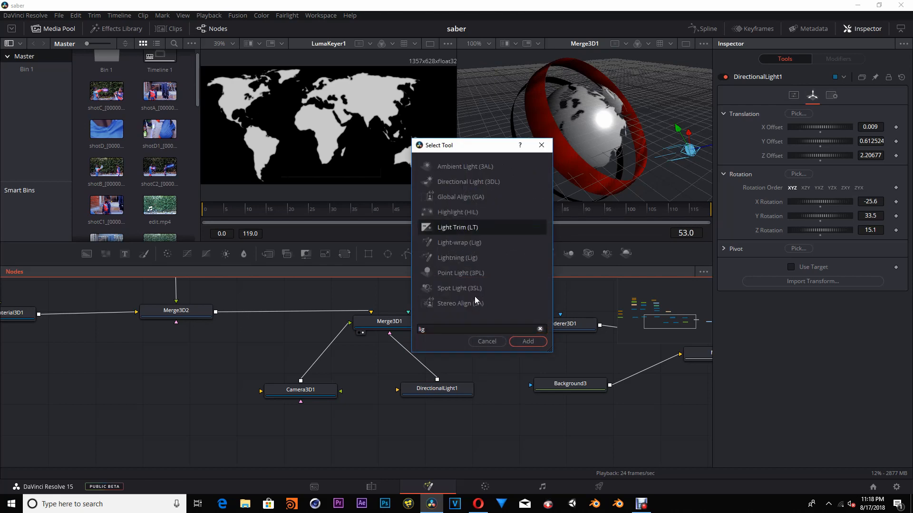
left_click(466, 170)
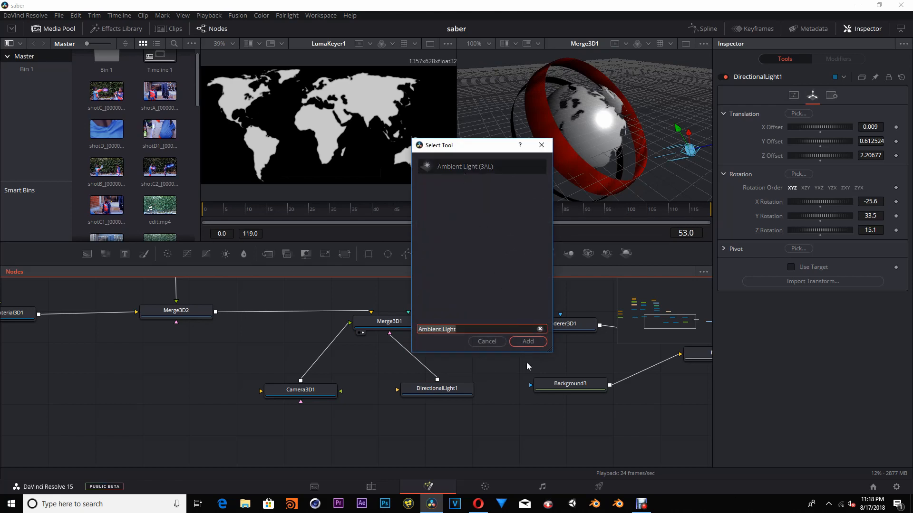
left_click(528, 342)
left_click_drag(528, 370, 371, 333)
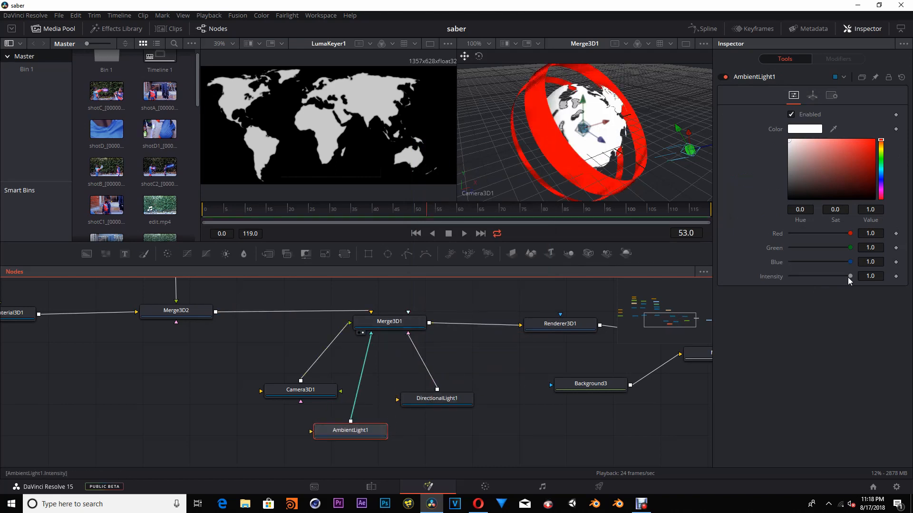
- Lower AmbientLight1's Intensity to 0.181 and show Merge1 in the second viewer
left_click_drag(849, 276, 797, 283)
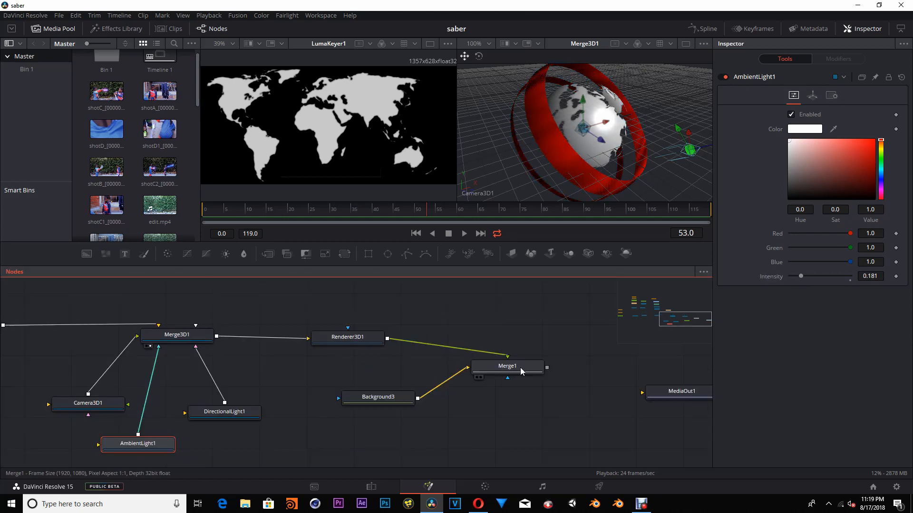
left_click_drag(521, 371, 621, 163)
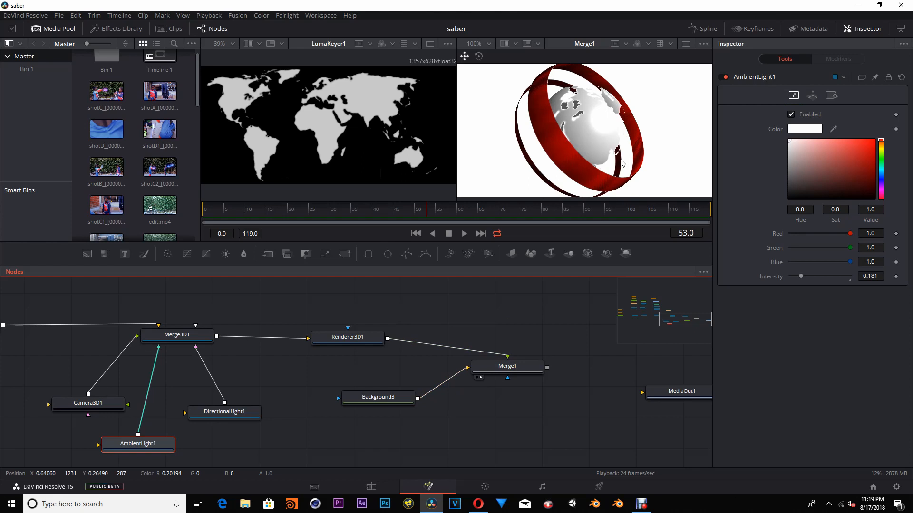
- Show Merge3D1 in the second viewer and bring up the transform settings of the Shape3D1_1 globe
left_click_drag(296, 366, 391, 373)
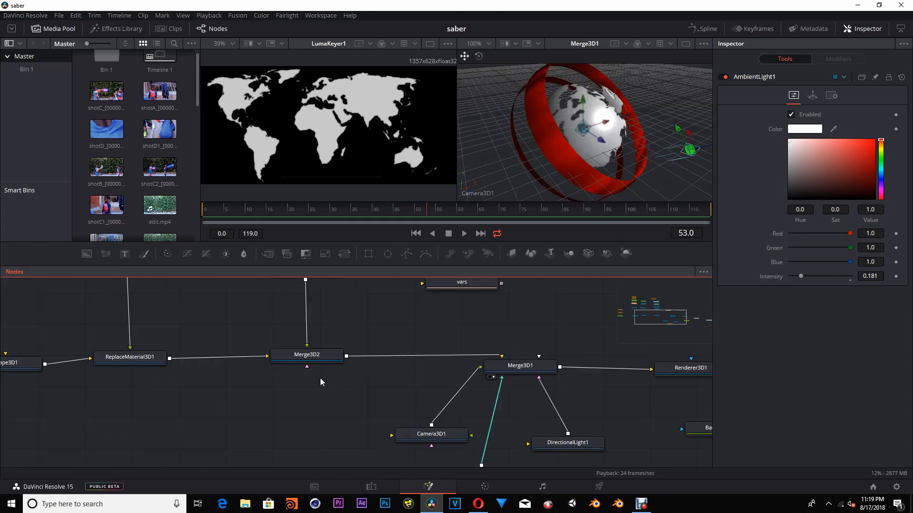
left_click_drag(412, 346, 511, 403)
left_click_drag(300, 371, 350, 424)
left_click(482, 359)
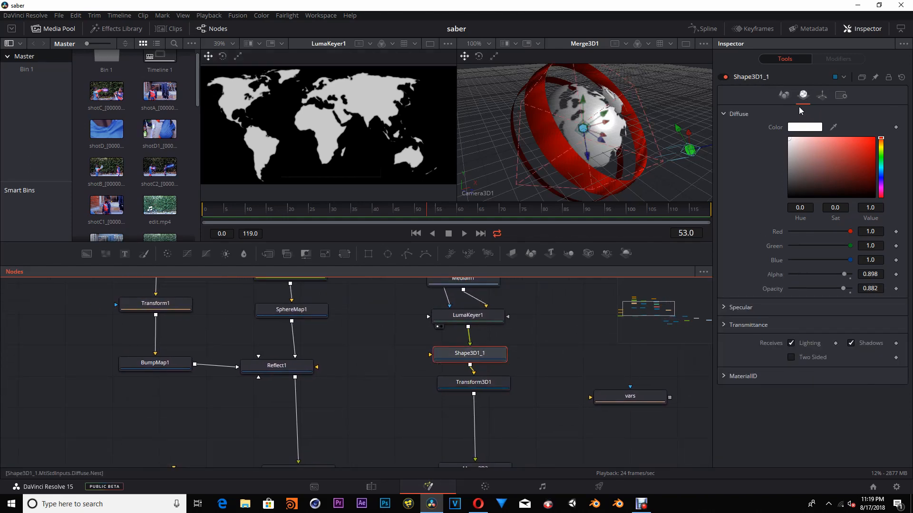
left_click(783, 95)
left_click(821, 96)
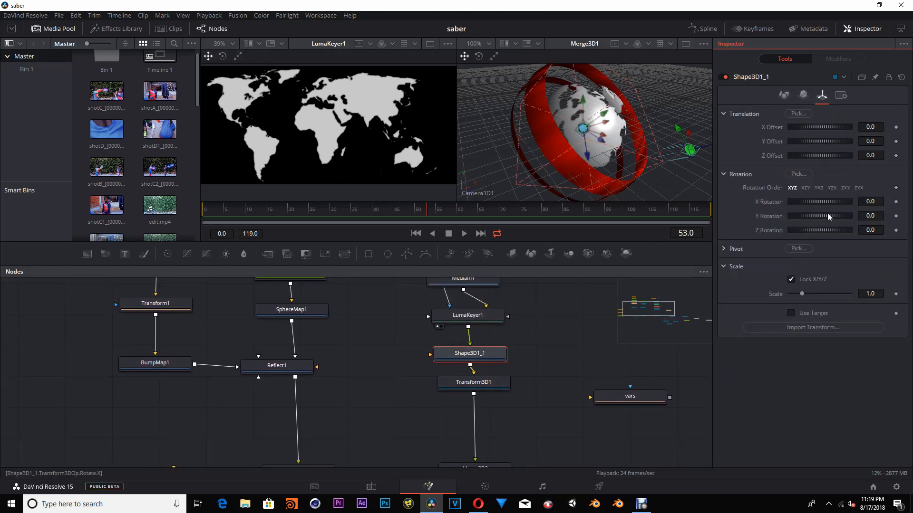
- Set the radius of the Shape3D1_1 continent sphere to 1.16
left_click(784, 95)
left_click_drag(796, 126, 805, 127)
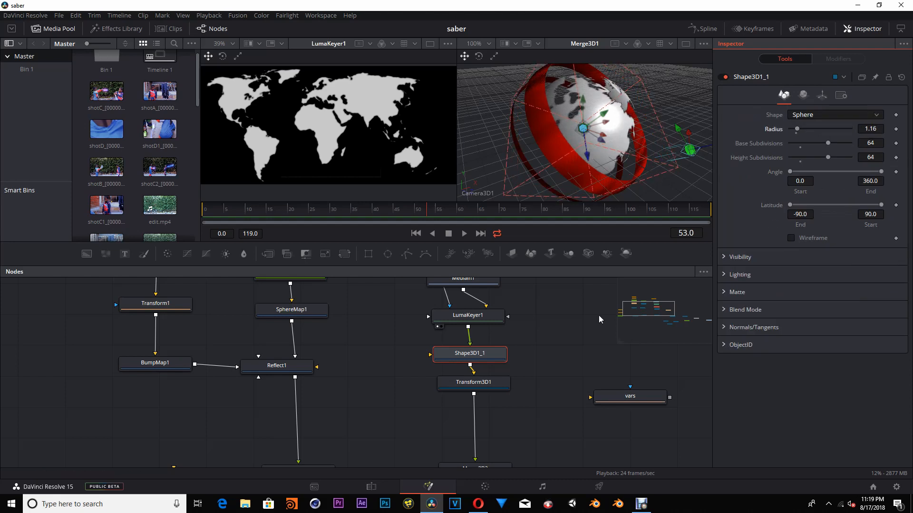
- Show Merge1 in the viewer in place of Merge3D1, and Background3 in place of LumaKeyer1
left_click_drag(386, 344, 123, 344)
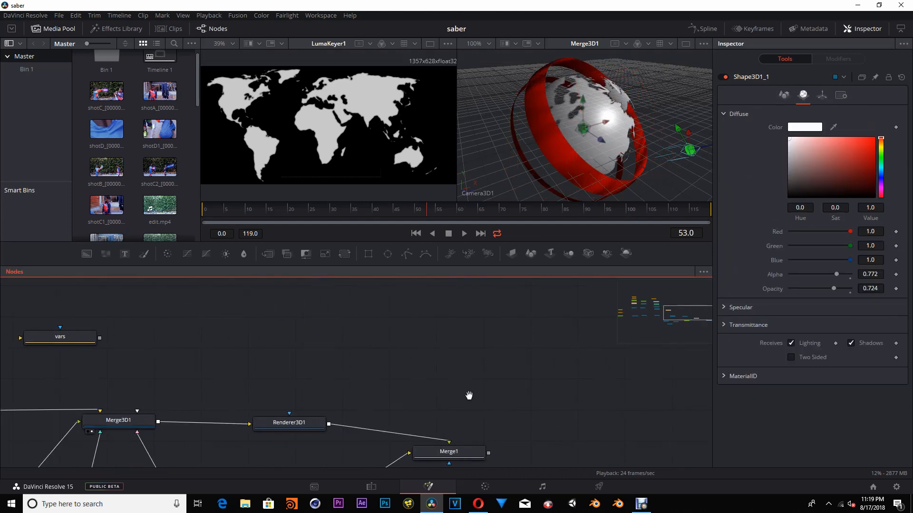
left_click_drag(469, 395, 444, 308)
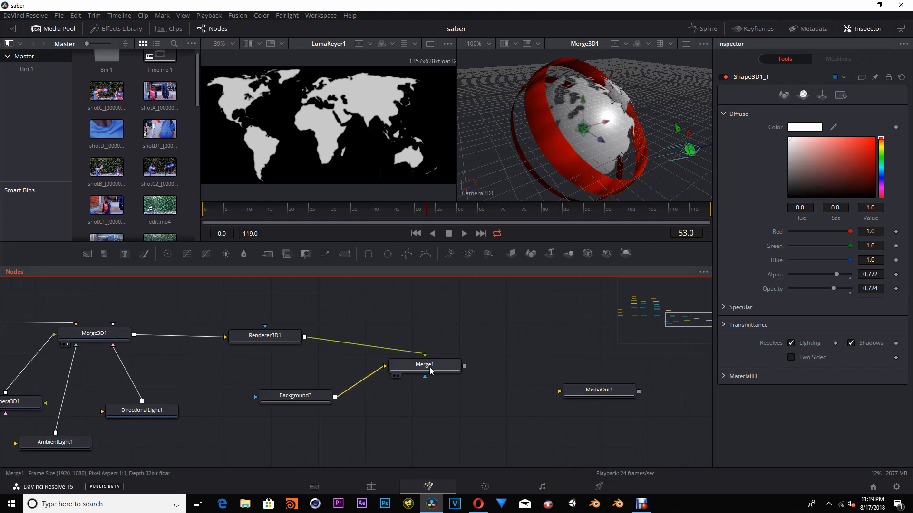
left_click_drag(431, 370, 613, 142)
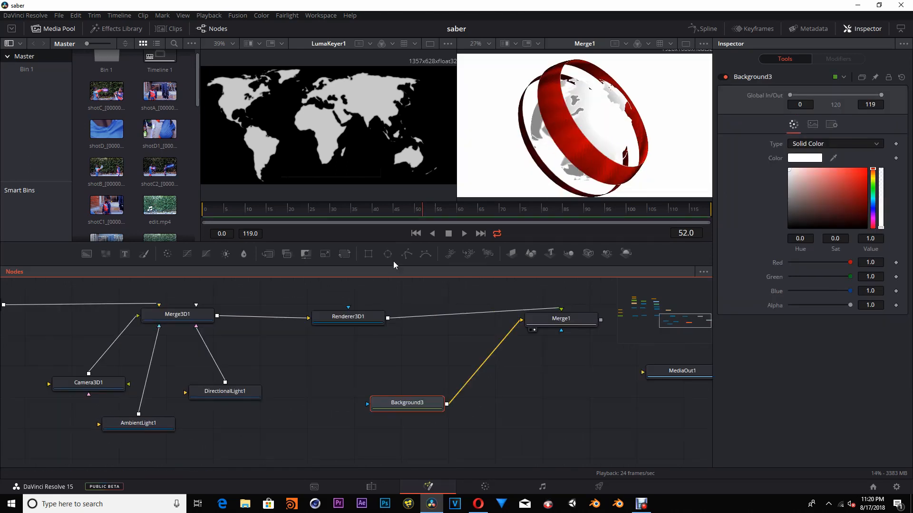
left_click_drag(413, 401, 358, 142)
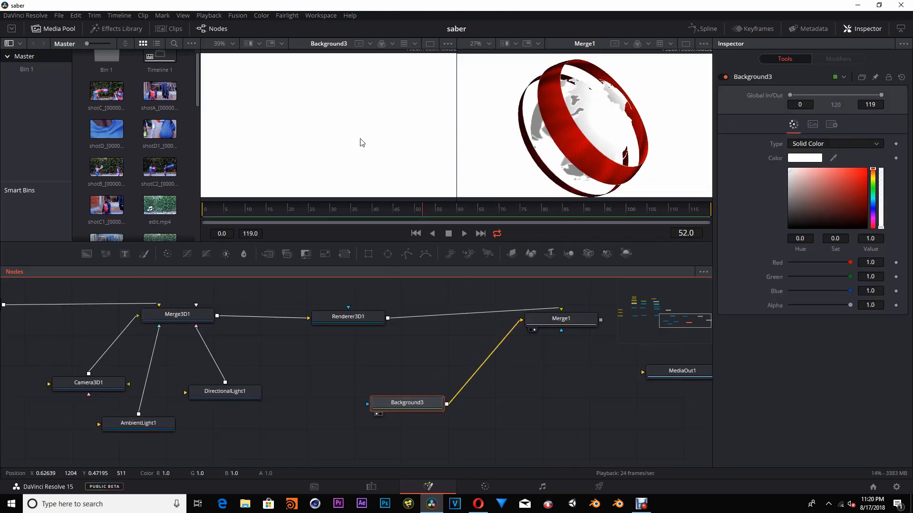
- Add an ellipse mask to Background3 and stretch it to a width of about 1.27 and a height of about 0.66
left_click(389, 254)
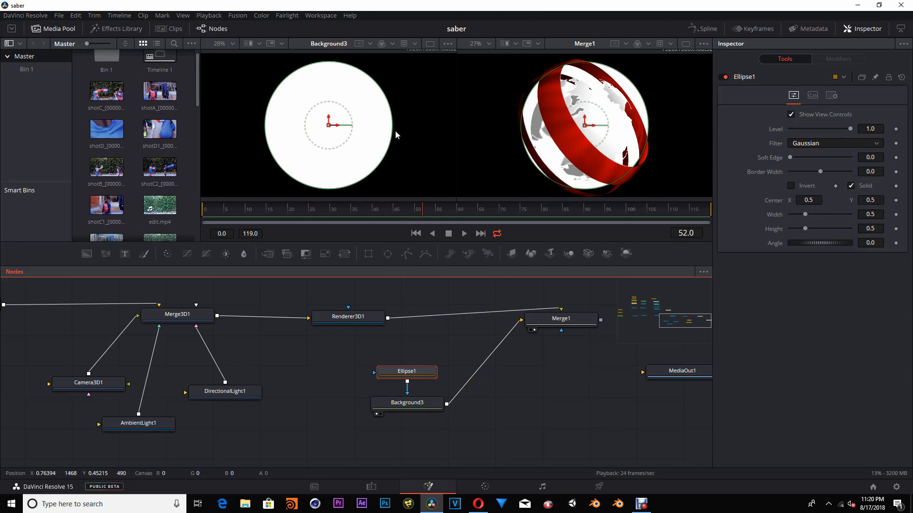
left_click_drag(395, 130, 452, 71)
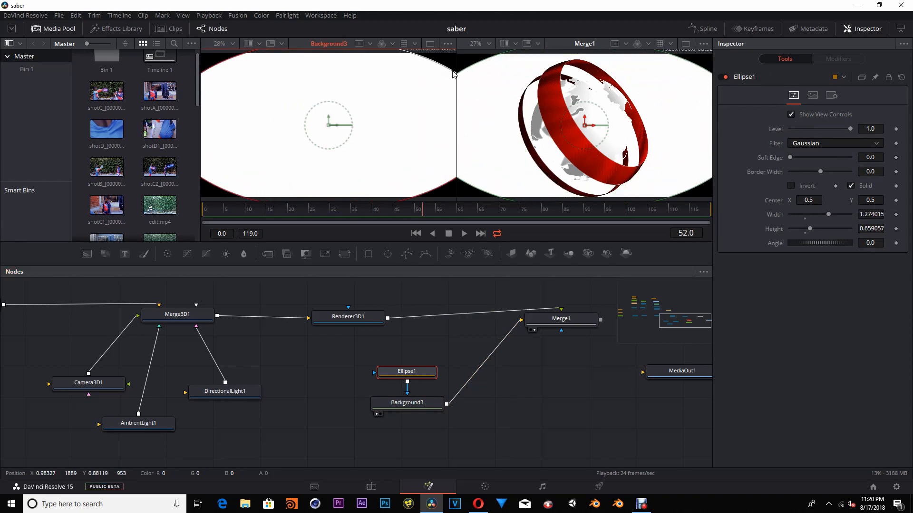
- Set the ellipse mask's soft edge to 0.5 and enlarge the mask slightly beyond the frame
left_click_drag(793, 156, 850, 157)
left_click(879, 156)
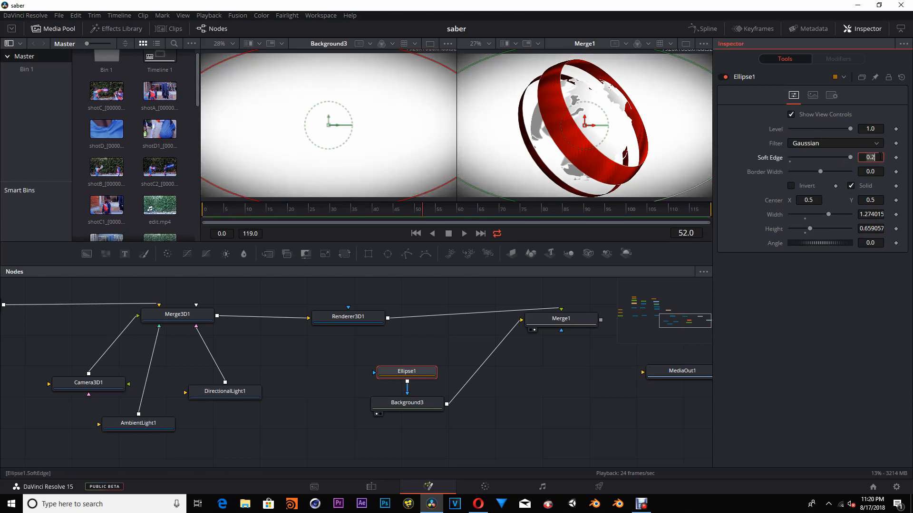
type(".5")
key("Tab")
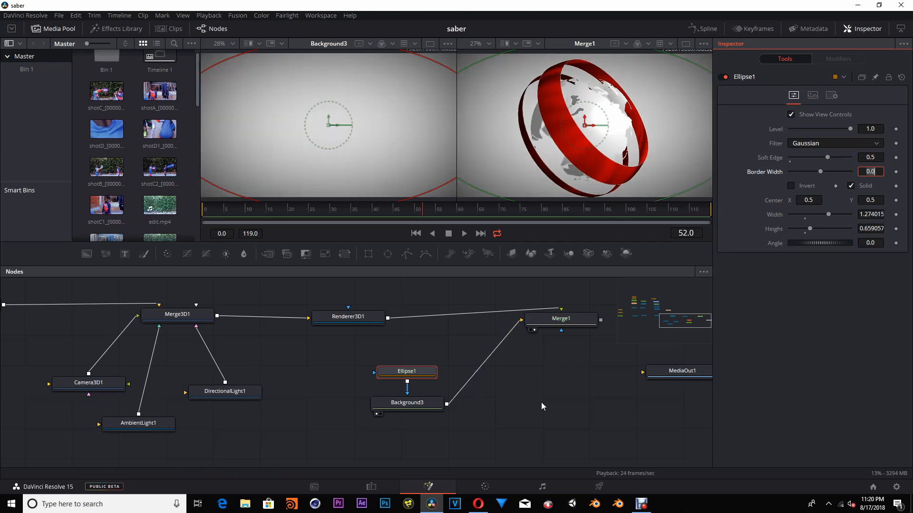
left_click(578, 397)
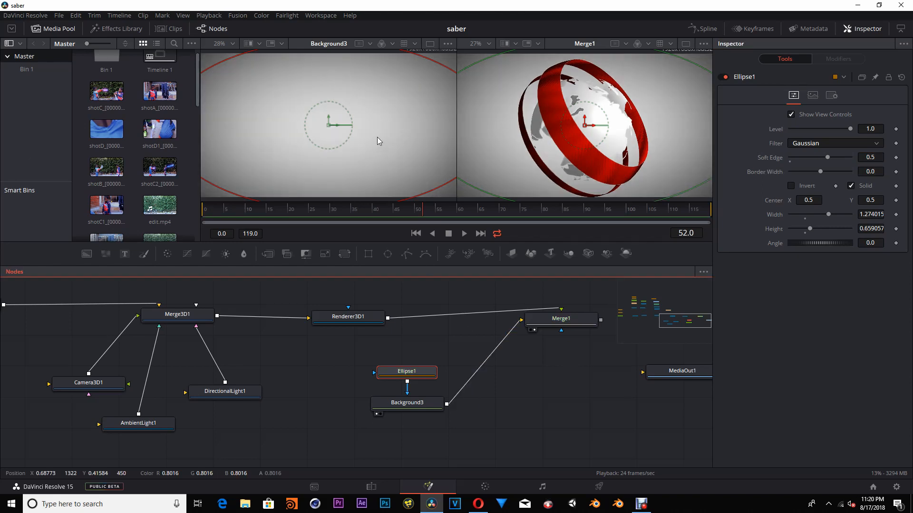
left_click(442, 70)
left_click_drag(441, 69, 459, 61)
left_click(597, 423)
- Raise the intensity of AmbientLight1 to about 0.472
left_click_drag(557, 394, 609, 395)
left_click_drag(283, 436, 310, 432)
left_click(231, 424)
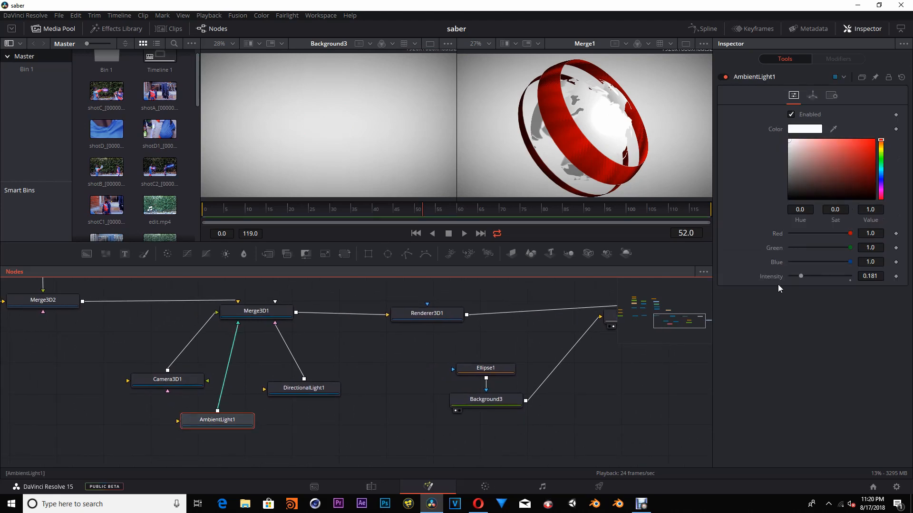
left_click_drag(802, 275, 819, 276)
left_click_drag(487, 339, 530, 332)
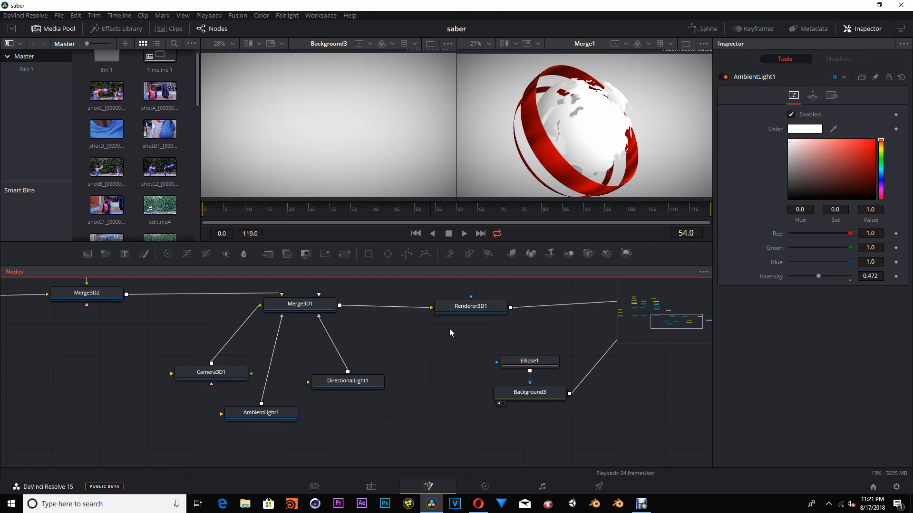
- Show Merge3D1 in place of Background3 and adjust the X rotation of DirectionalLight1 to move the globe's highlight
left_click_drag(379, 342, 366, 129)
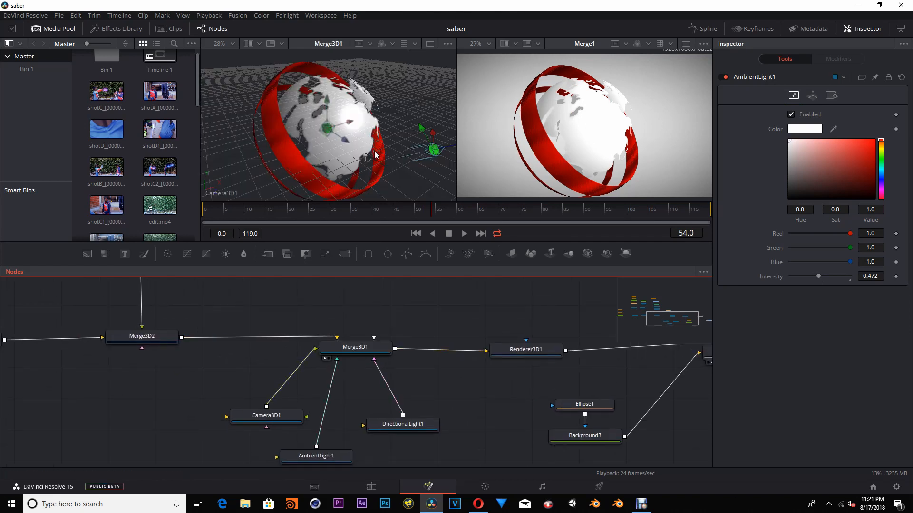
left_click(434, 155)
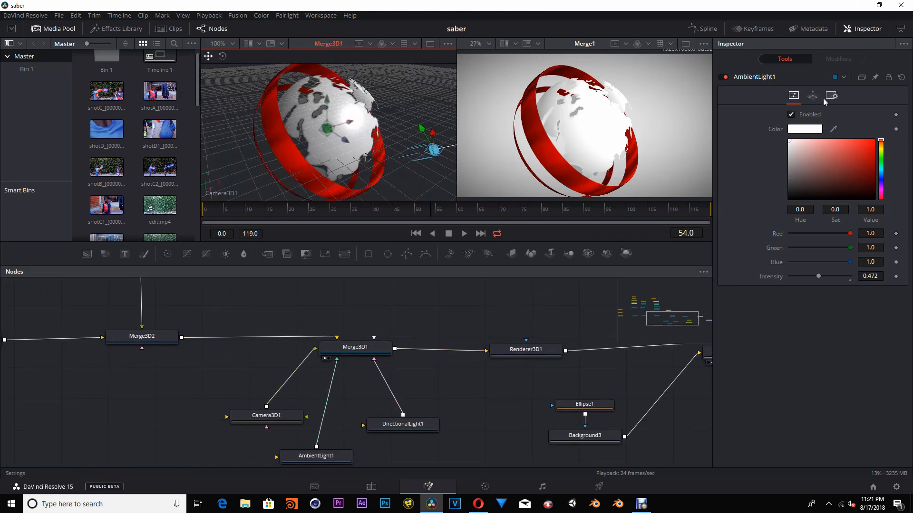
left_click(813, 97)
left_click(831, 95)
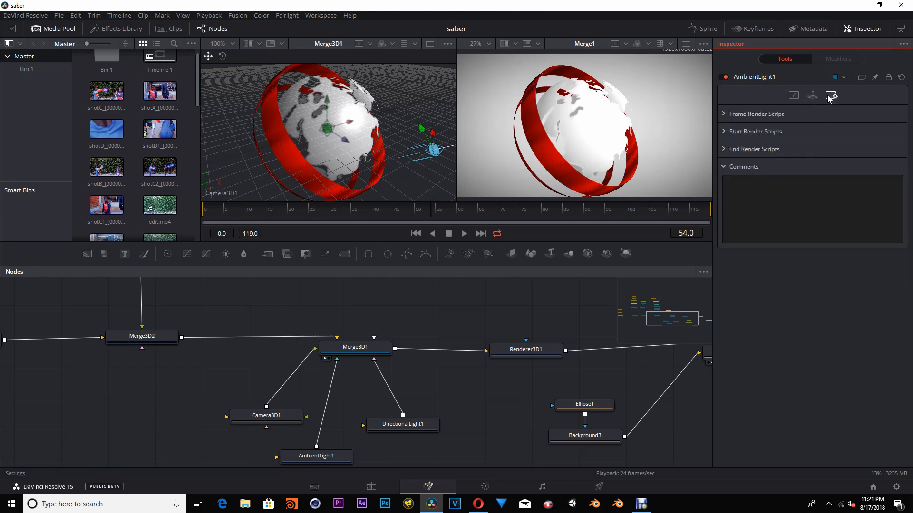
left_click(394, 424)
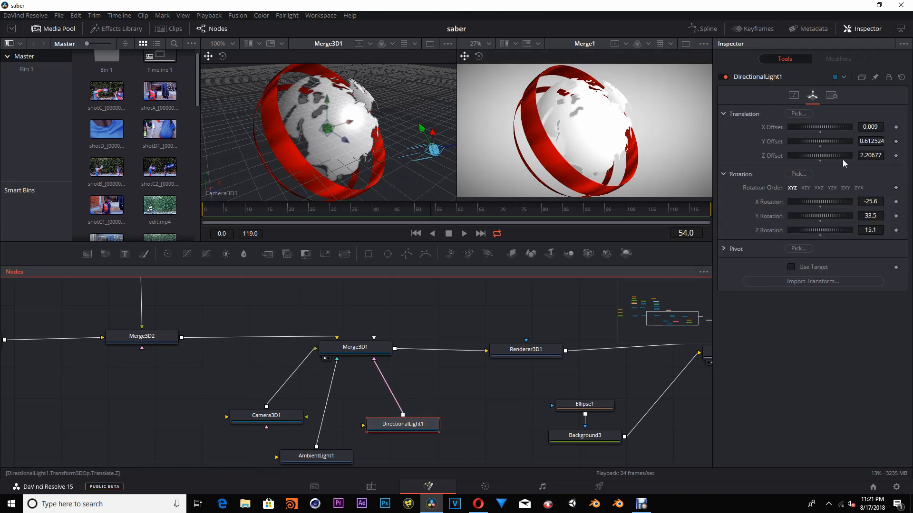
mouse_move(828, 202)
left_mouse_down()
mouse_move(817, 202)
mouse_move(833, 201)
left_mouse_up()
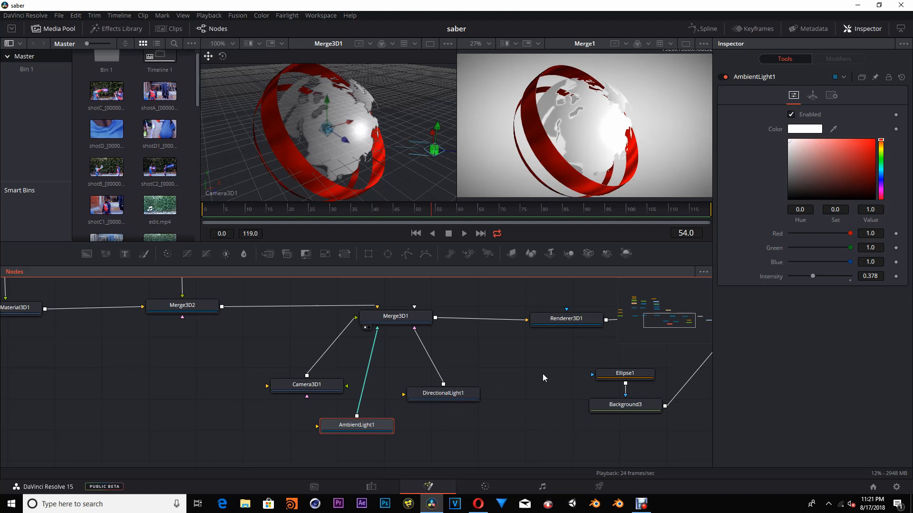
- Paste a copy of the Shape3D1_1 sphere node and connect it to Merge3D1
scroll(543, 374, "up", 1)
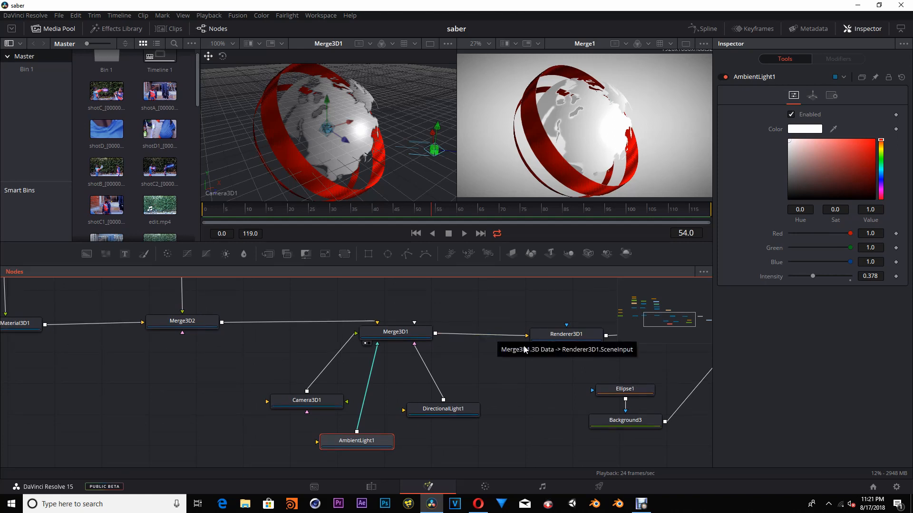
scroll(352, 323, "down", 2)
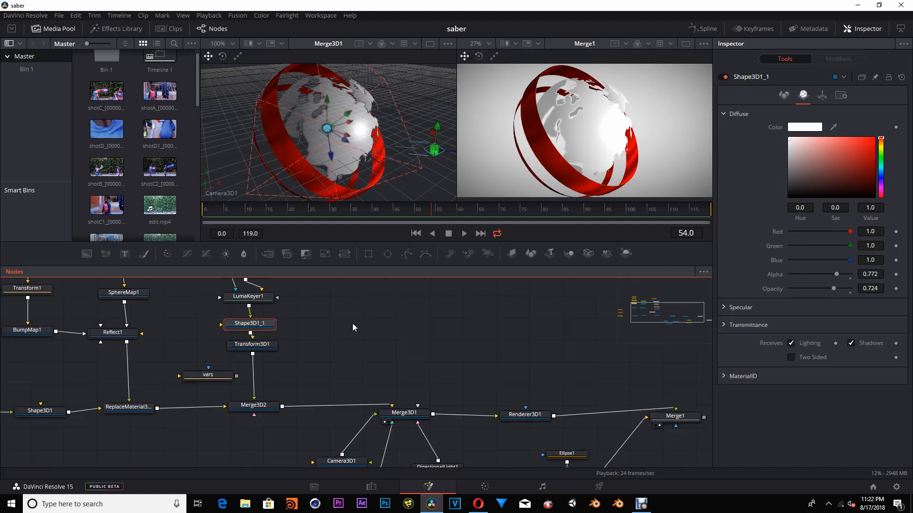
key("ctrl+v")
left_click_drag(359, 323, 392, 302)
mouse_move(414, 302)
left_mouse_down()
mouse_move(407, 329)
mouse_move(423, 373)
mouse_move(410, 306)
left_mouse_up()
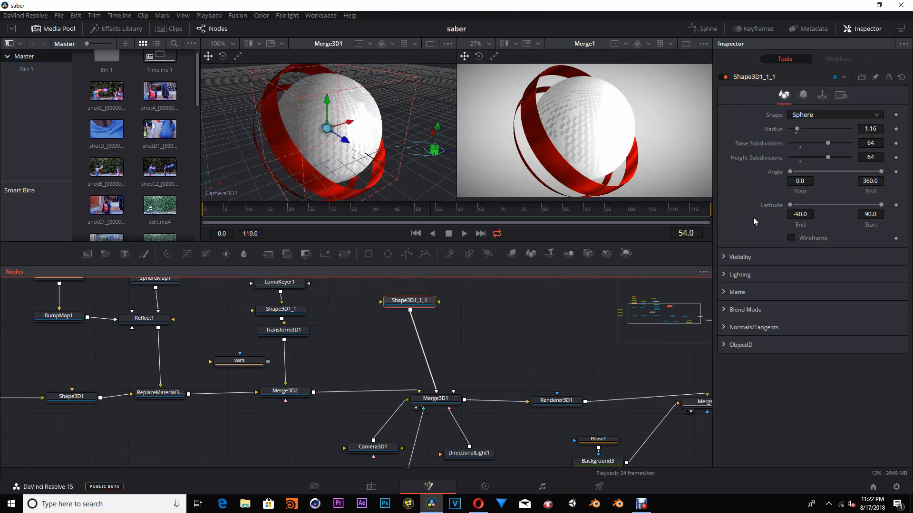
- Turn the pasted sphere Shape3D1_1_1 into a wireframe with a radius of 2.2, with Merge3D1 shown in both viewers
mouse_move(798, 129)
left_mouse_down()
mouse_move(808, 128)
mouse_move(800, 128)
left_mouse_up()
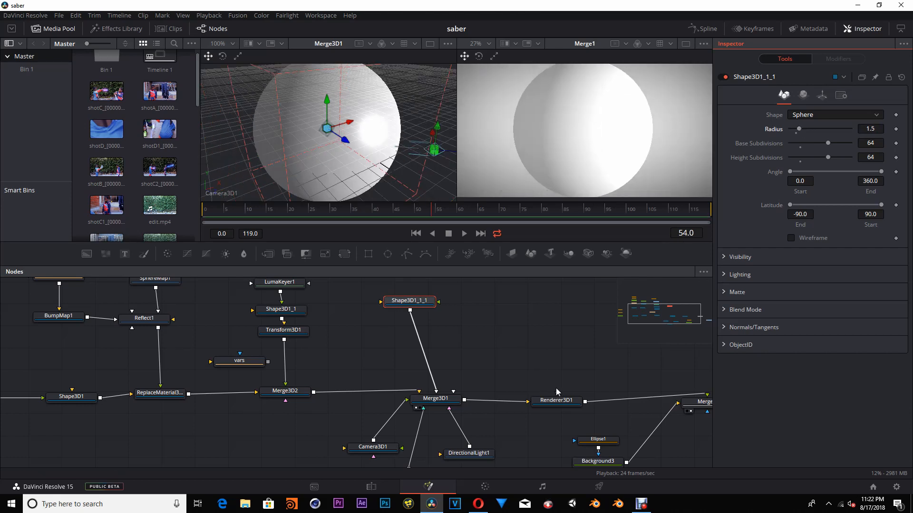
left_click_drag(449, 401, 611, 142)
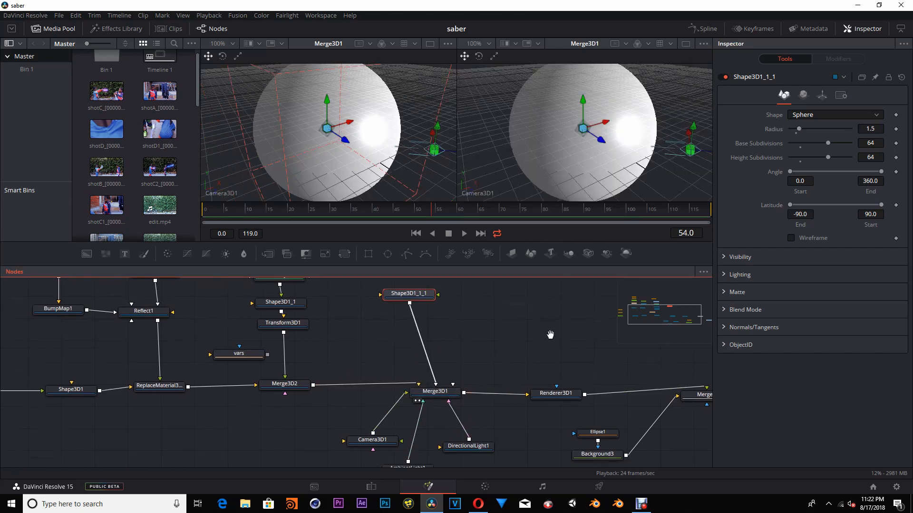
left_click(791, 238)
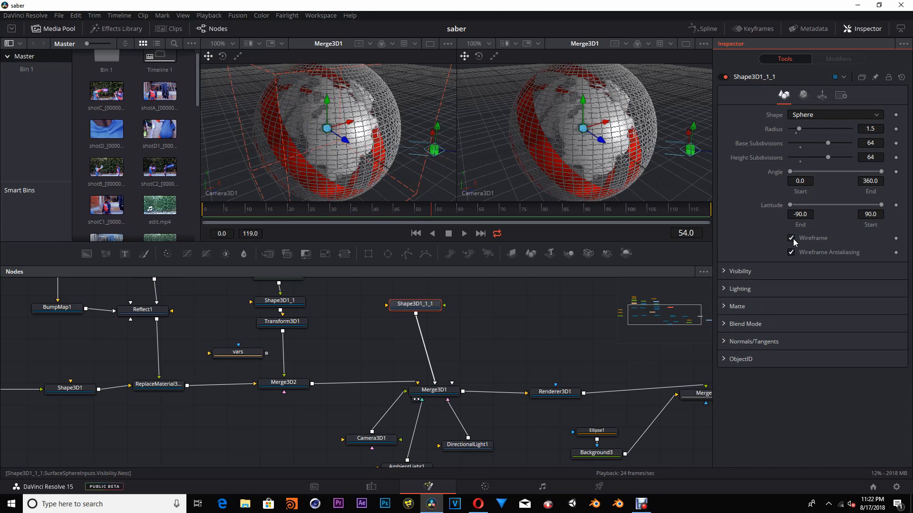
left_click_drag(800, 130, 803, 128)
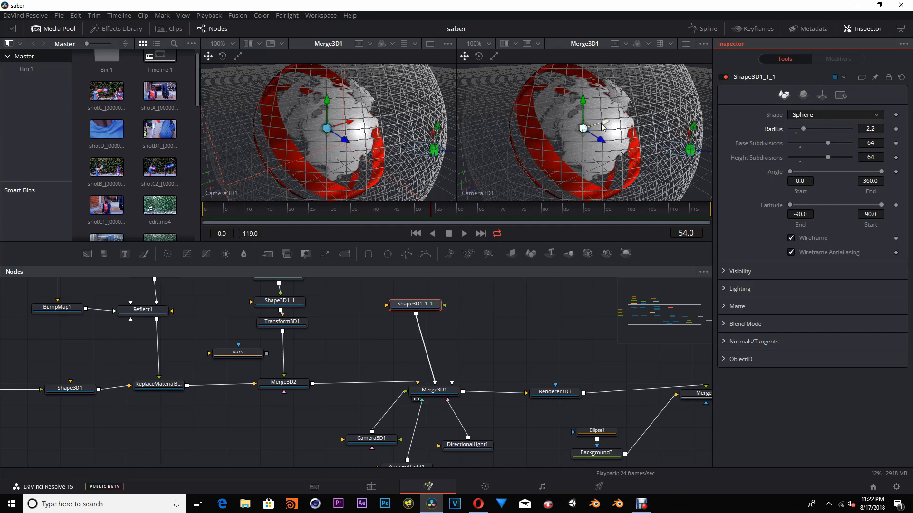
- Set the wireframe sphere's start angle to 136 and rotate it to about -57.4 in Y and -18.3 in Z
left_click_drag(791, 172, 825, 169)
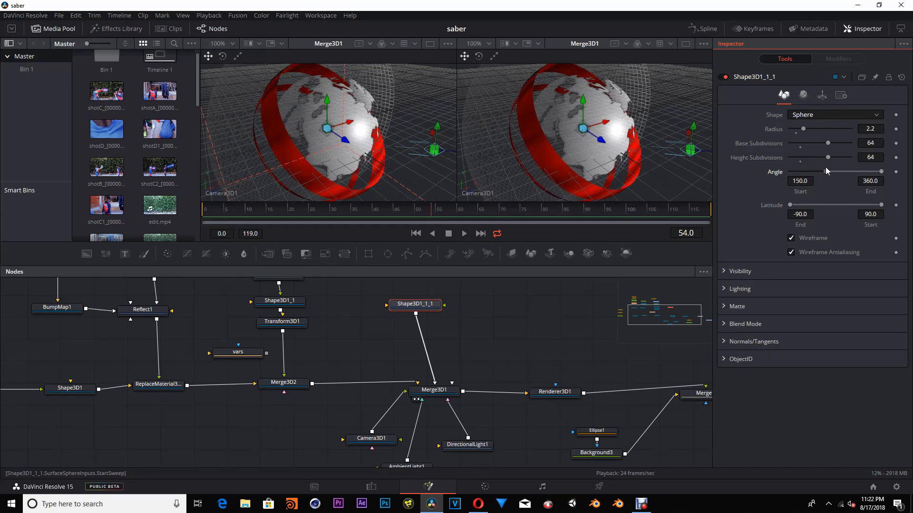
left_click(821, 95)
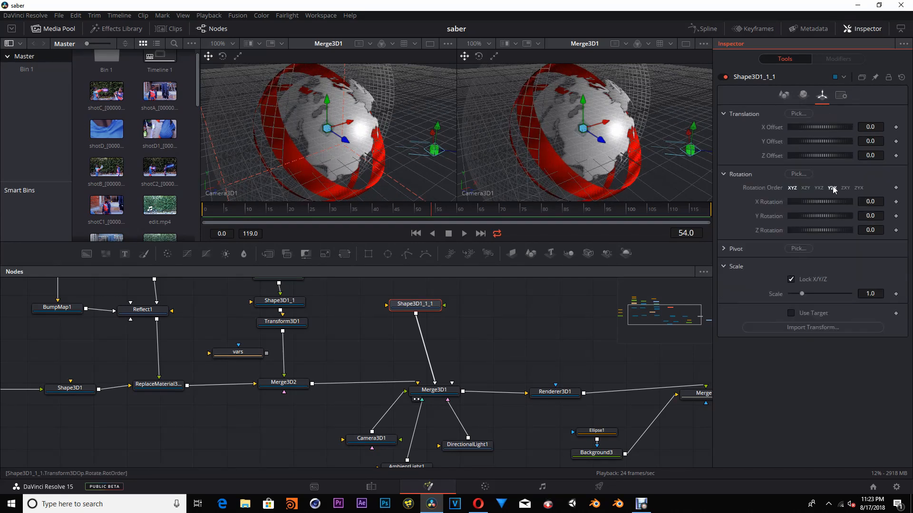
left_click_drag(825, 214, 814, 216)
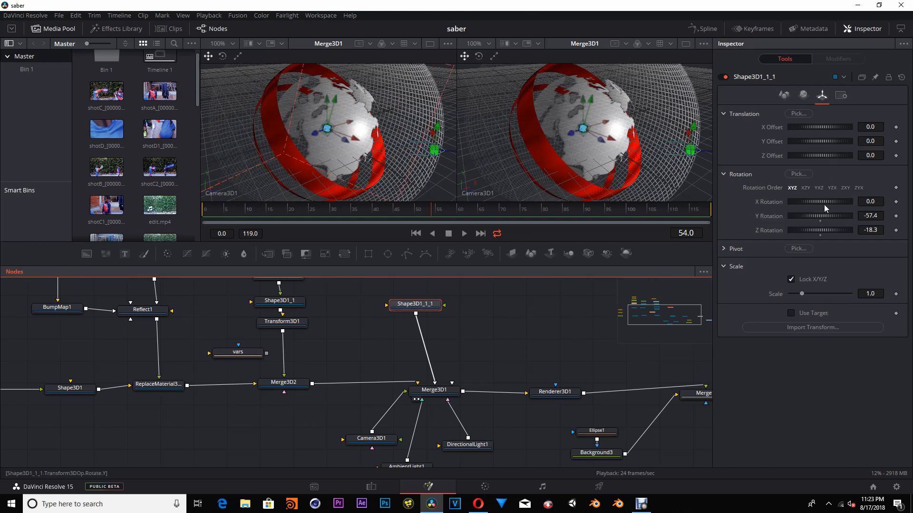
- Reduce the wireframe sphere to 8 base subdivisions and 18 height subdivisions
left_click(783, 96)
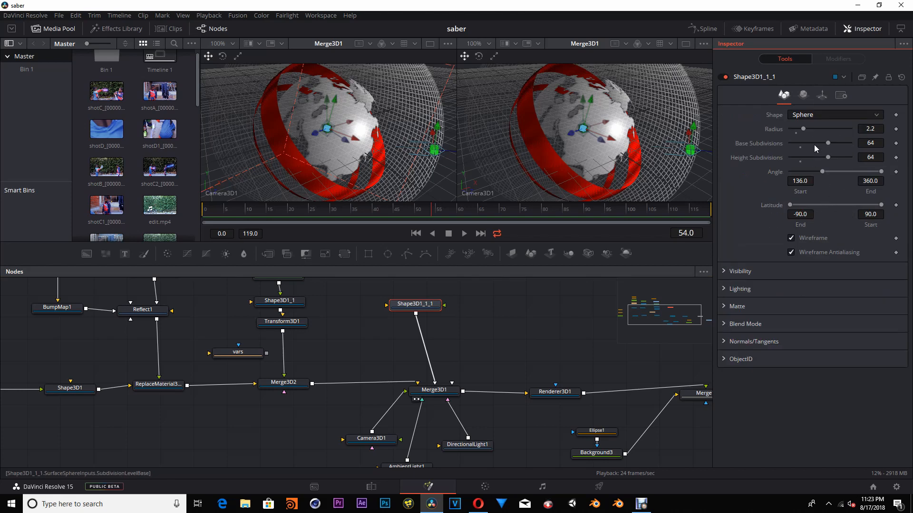
left_click_drag(830, 142, 798, 161)
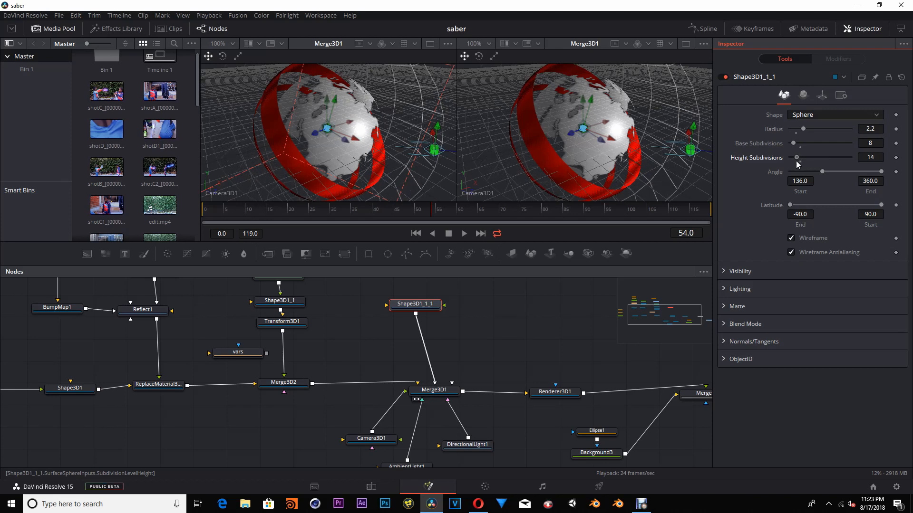
left_click(514, 342)
- Add a Displace 3D node and insert it between Shape3D1_1_1 and Merge3D1
left_click_drag(510, 350, 485, 367)
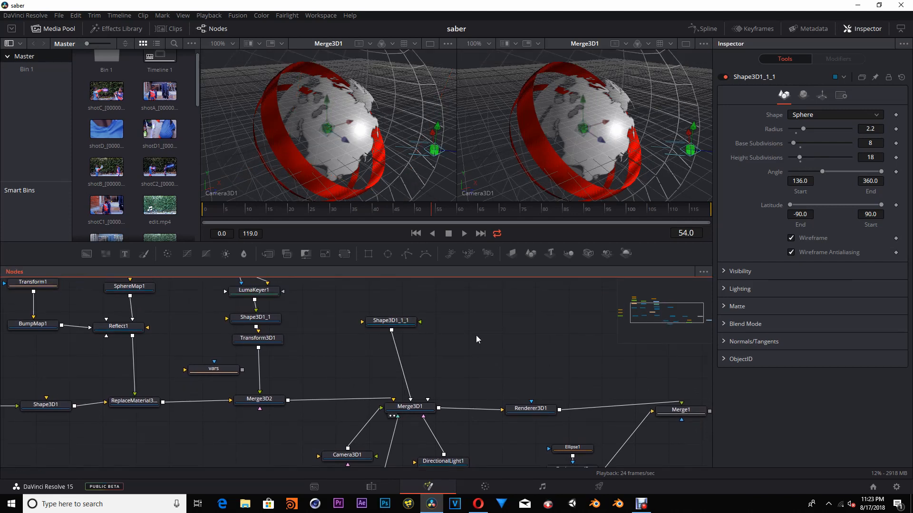
key("ctrl+space")
type("Ambient Light")
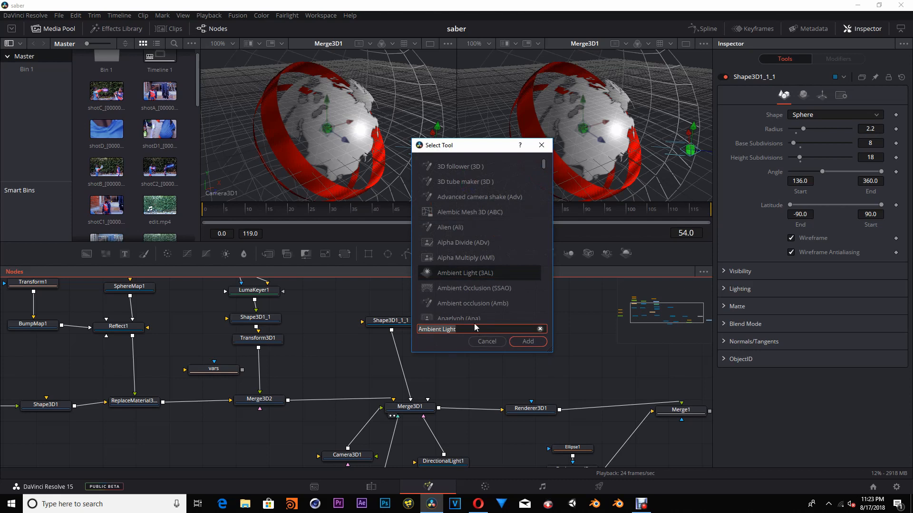
type("Displace 3D")
left_click(529, 343)
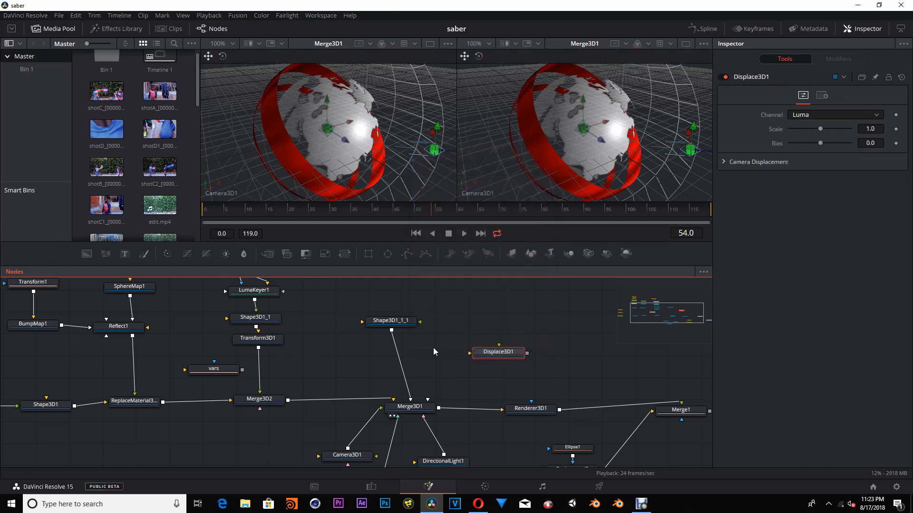
left_click_drag(510, 359, 400, 352)
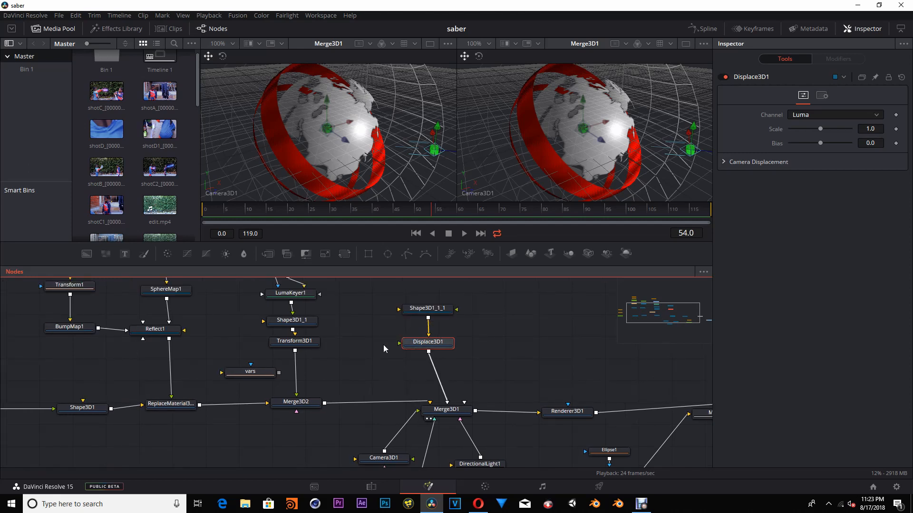
- Add a FastNoise node and connect it to Displace3D1 as the displacement input
left_click_drag(507, 352, 496, 369)
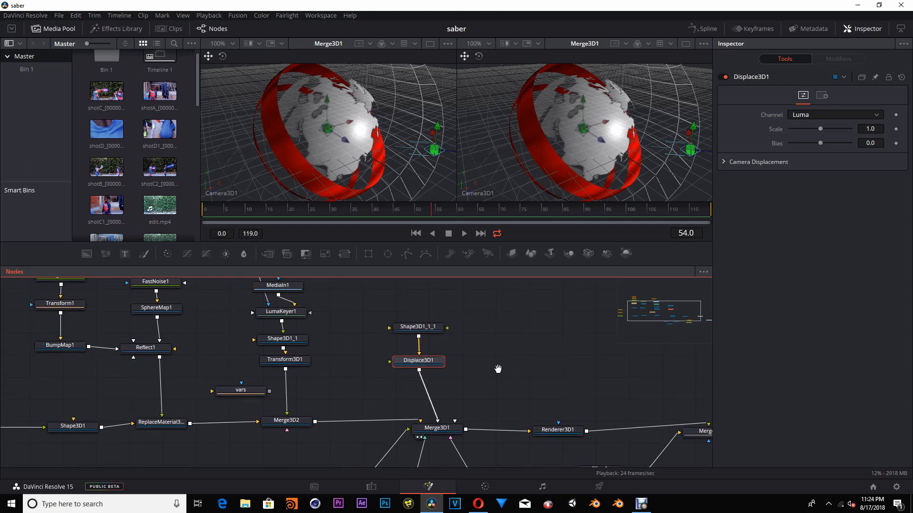
key("shift+space")
type("FastNoise")
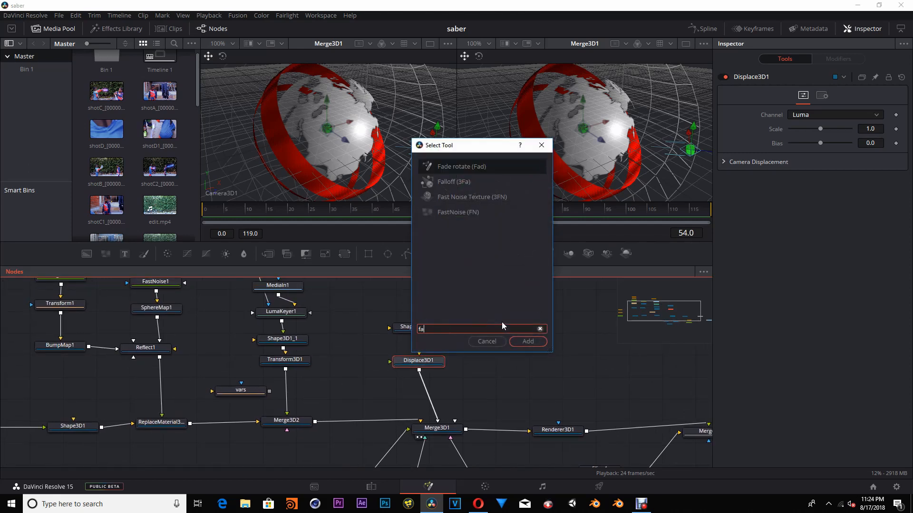
left_click(513, 342)
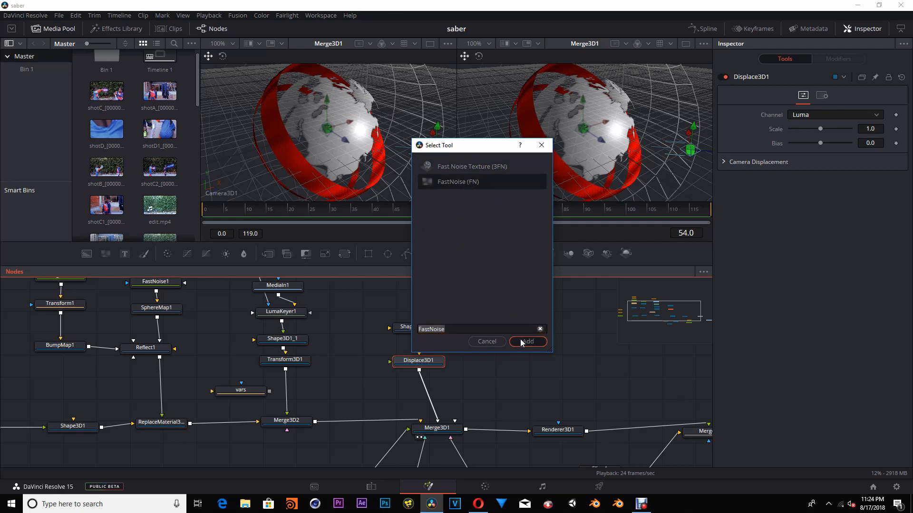
left_click_drag(426, 384, 401, 366)
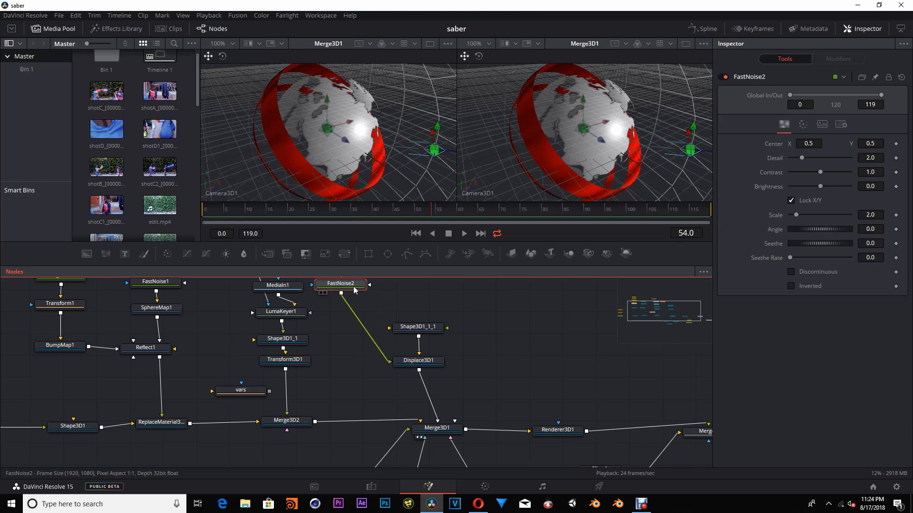
- Show FastNoise2 in the first viewer and set its detail to 4.57, contrast to 4.37, brightness to -0.67 and scale to 7.56
left_click_drag(355, 289, 389, 152)
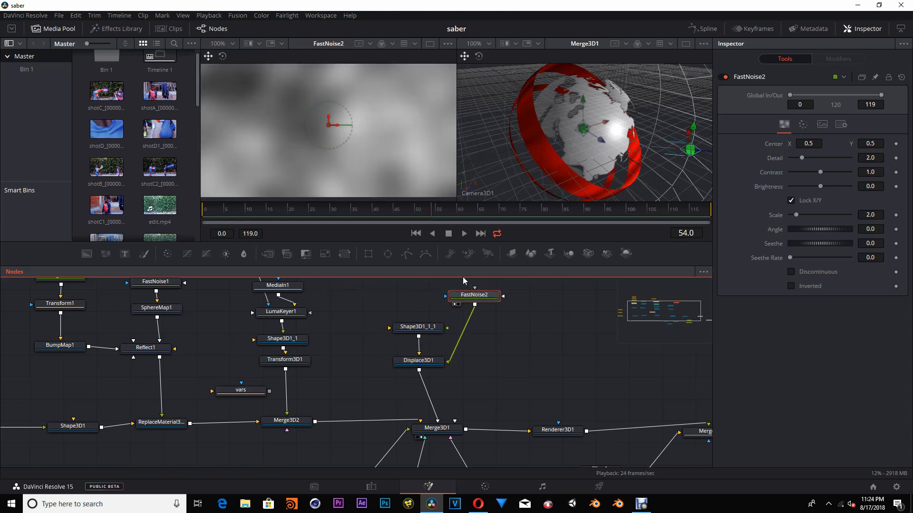
left_click_drag(801, 158, 817, 158)
left_click_drag(820, 172, 810, 212)
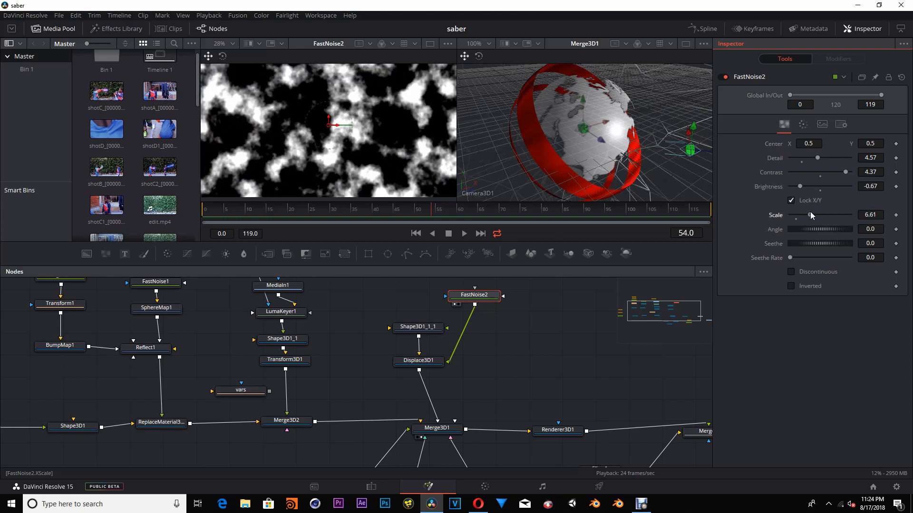
- Set Displace3D1's scale to 2.0 and its bias to -0.59
left_click(418, 360)
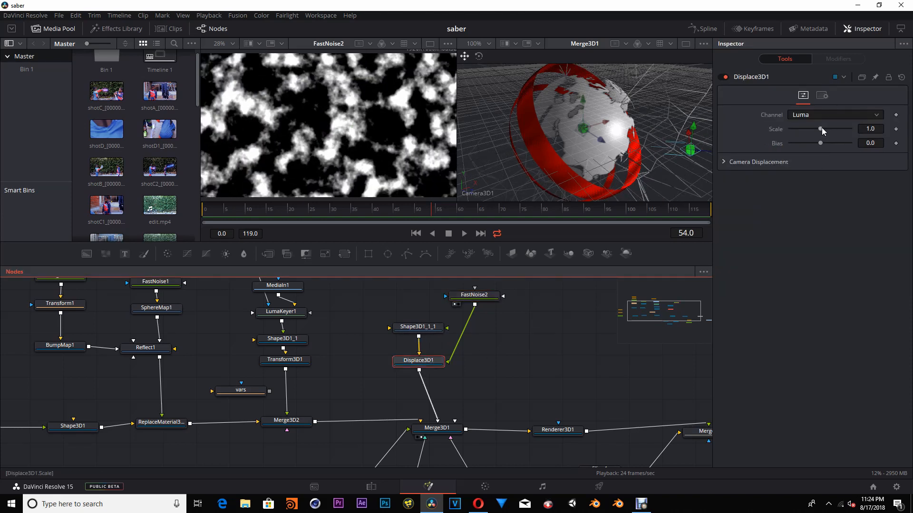
left_click_drag(821, 128, 887, 126)
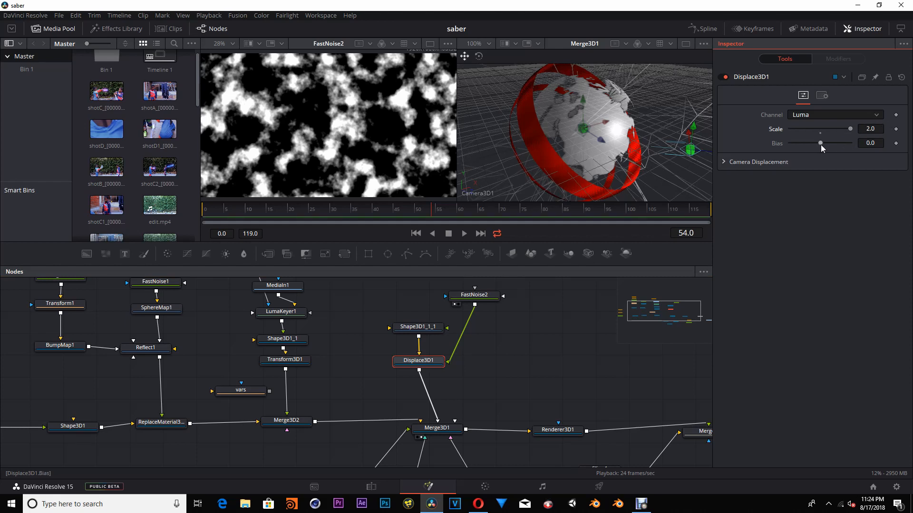
left_click_drag(821, 143, 800, 144)
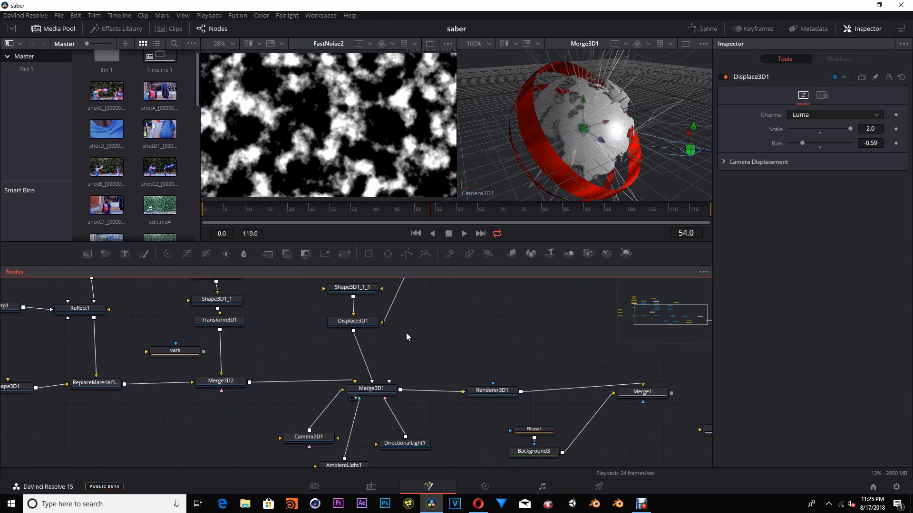
- Play the animation while adjusting FastNoise2's seethe and seethe rate to make the displacement noise evolve
left_click_drag(407, 336, 459, 366)
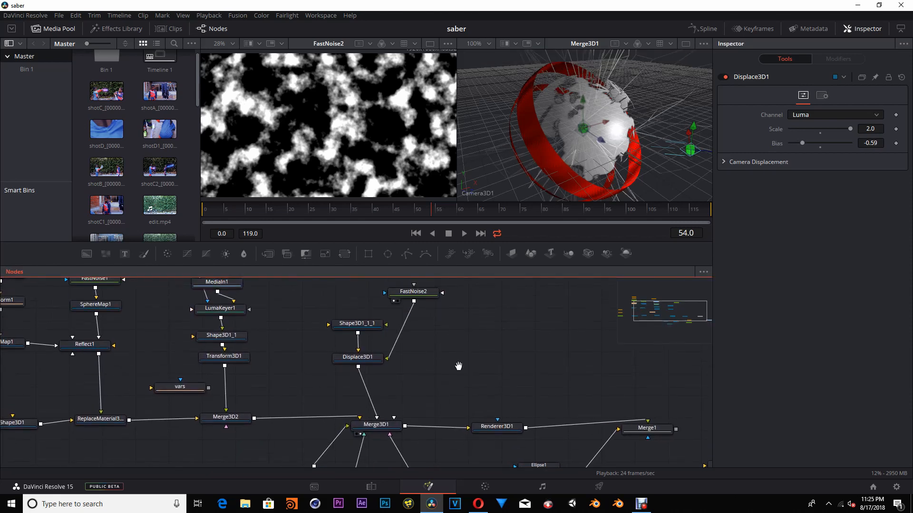
left_click(416, 292)
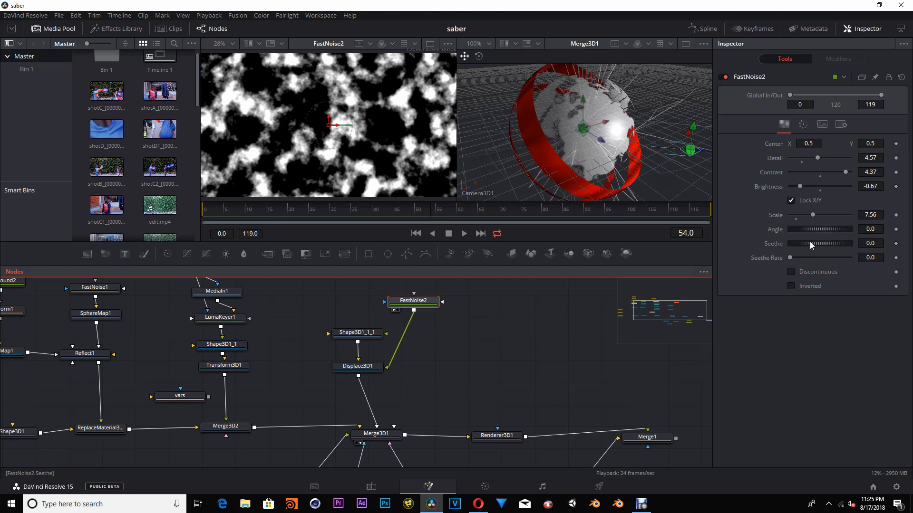
key("space")
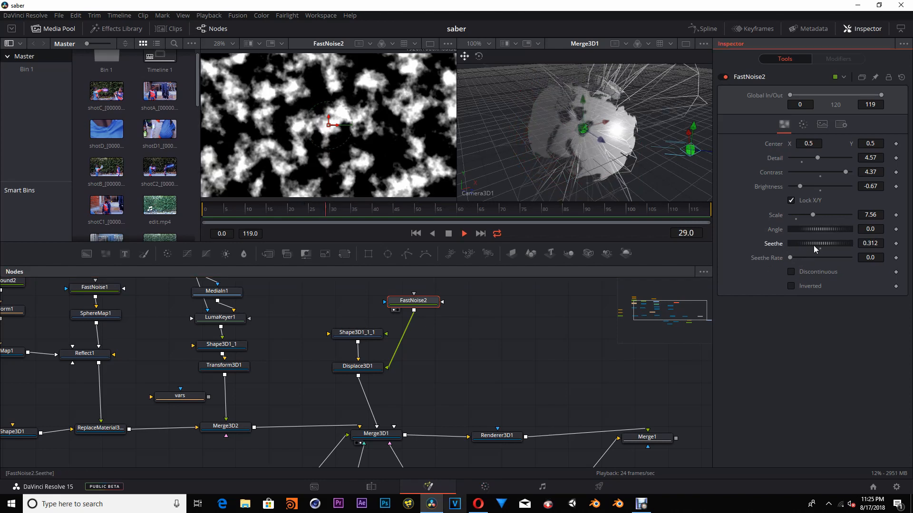
left_click_drag(814, 246, 792, 257)
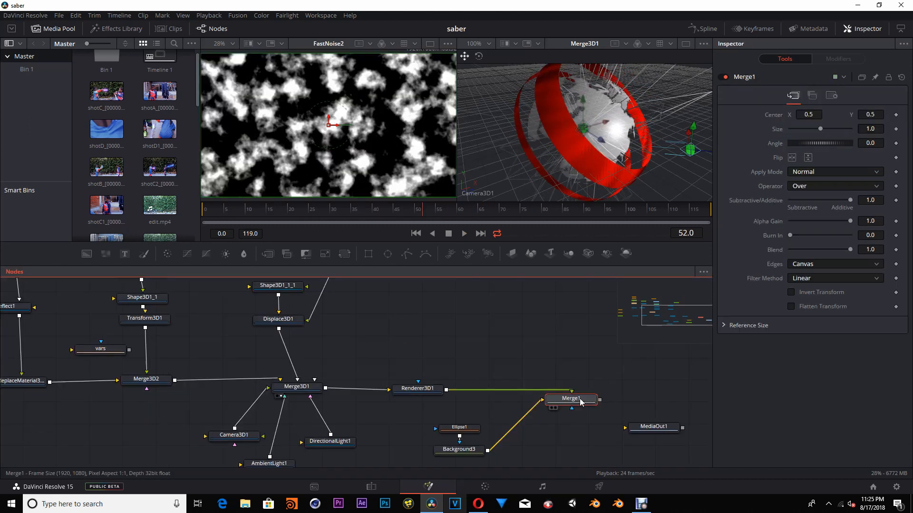
- Show Merge1 in the second viewer and set the diffuse colour of the wireframe sphere Shape3D1_1_1 to black
left_click_drag(579, 403, 606, 189)
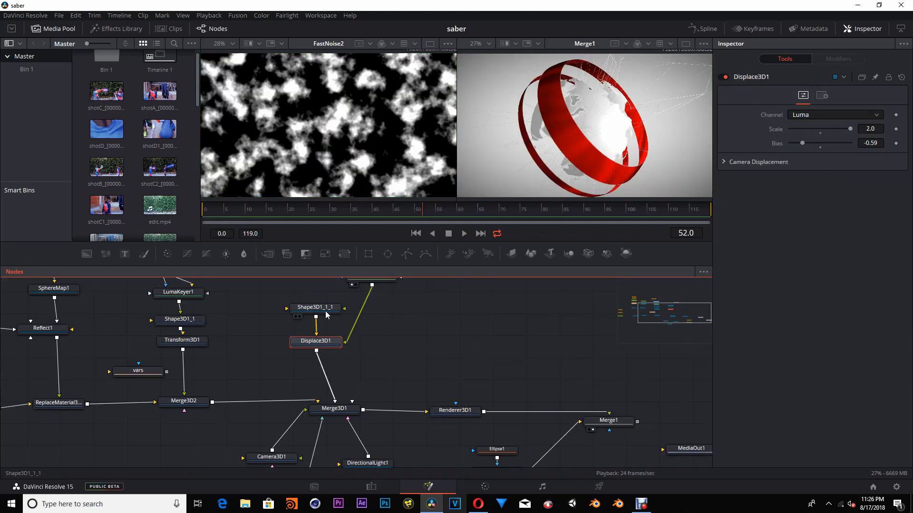
left_click(326, 311)
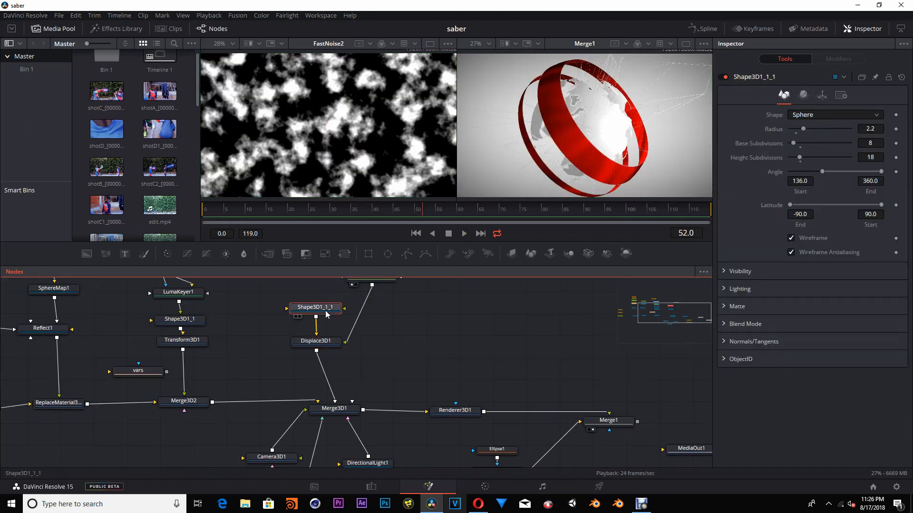
left_click(803, 95)
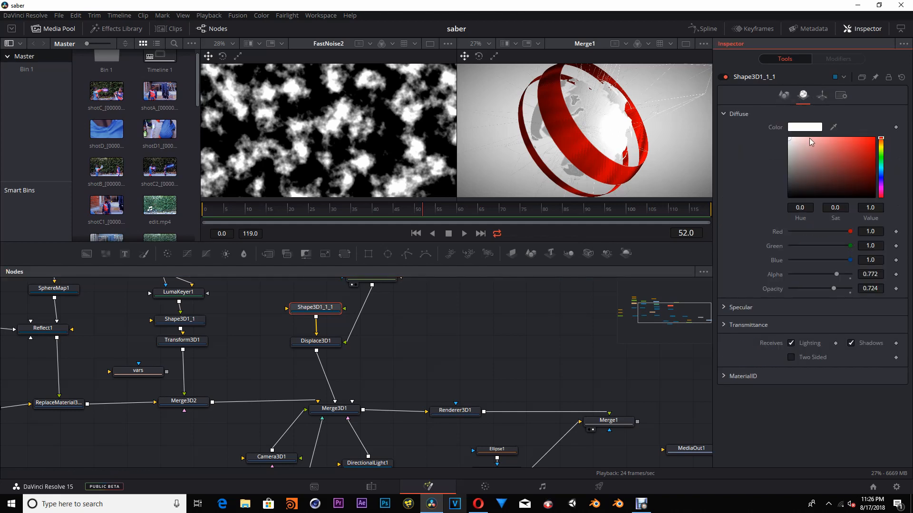
- Set Renderer3D1's transparency method to Sorted (accurate)
left_click(455, 410)
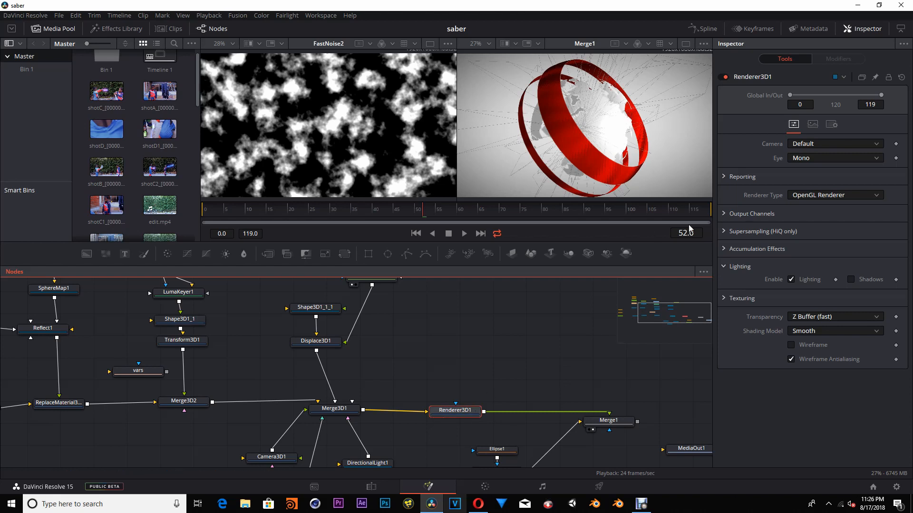
left_click(826, 320)
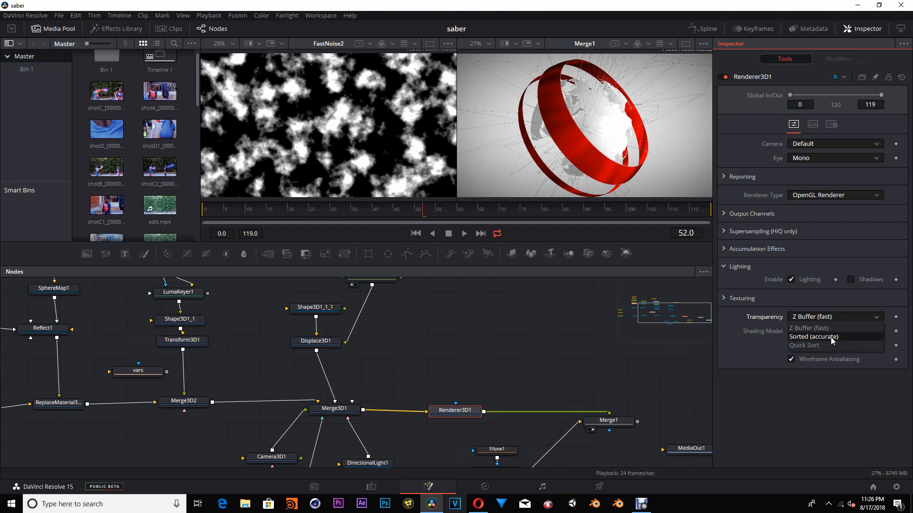
left_click(832, 337)
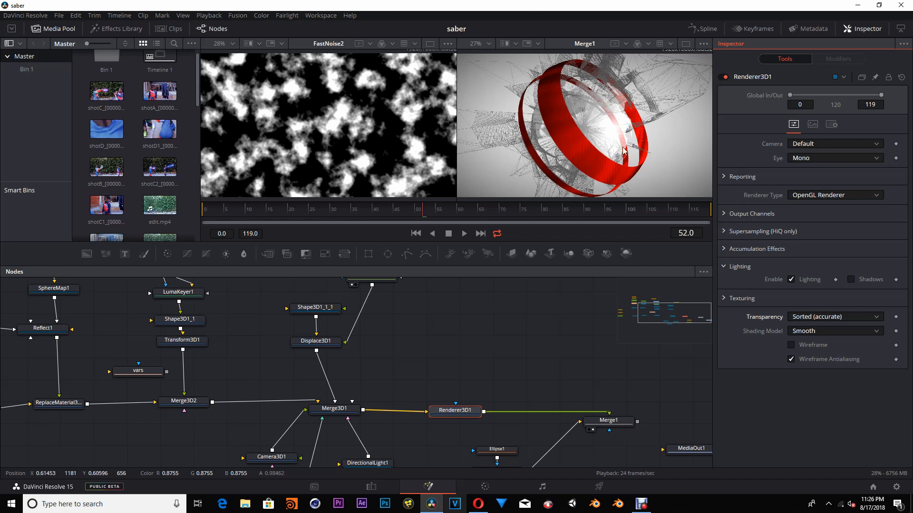
left_click(473, 335)
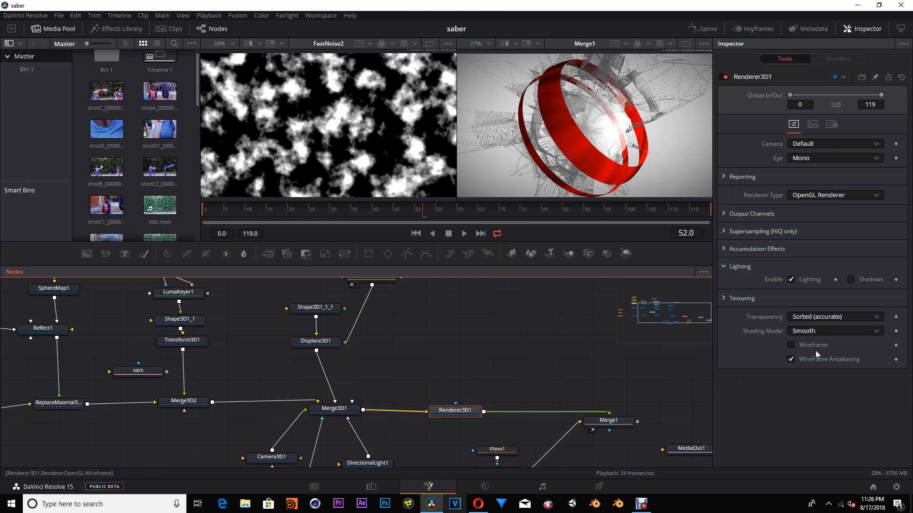
- Compare Renderer3D1's output with wireframe rendering on and off, with Displace3D1 shown in the first viewer
left_click(791, 345)
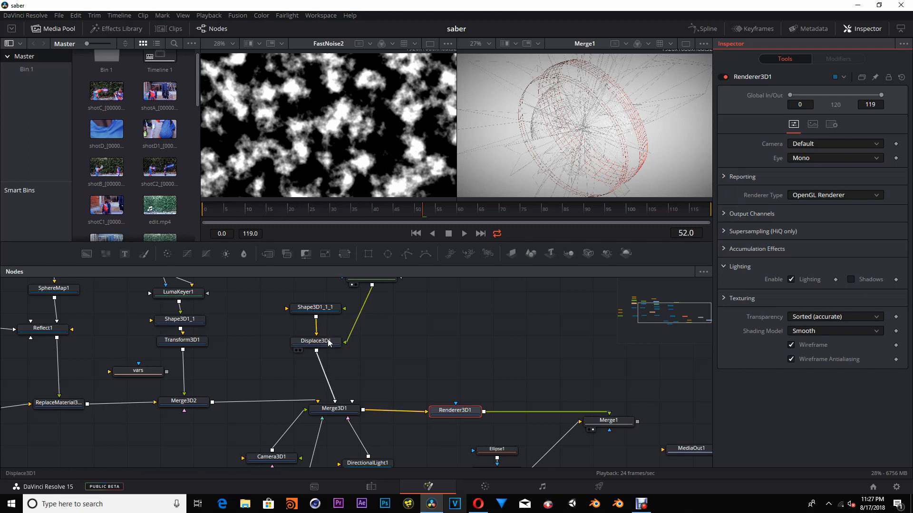
left_click_drag(319, 346, 336, 106)
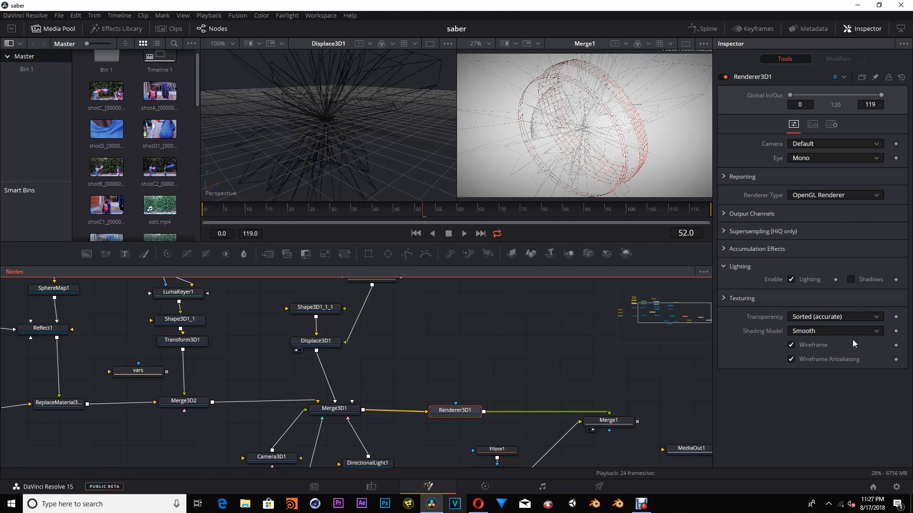
left_click(791, 345)
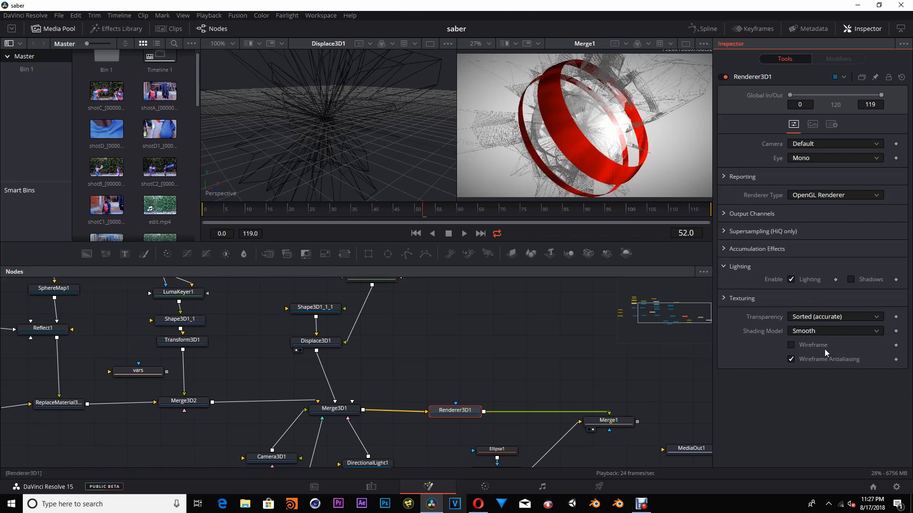
left_click(791, 345)
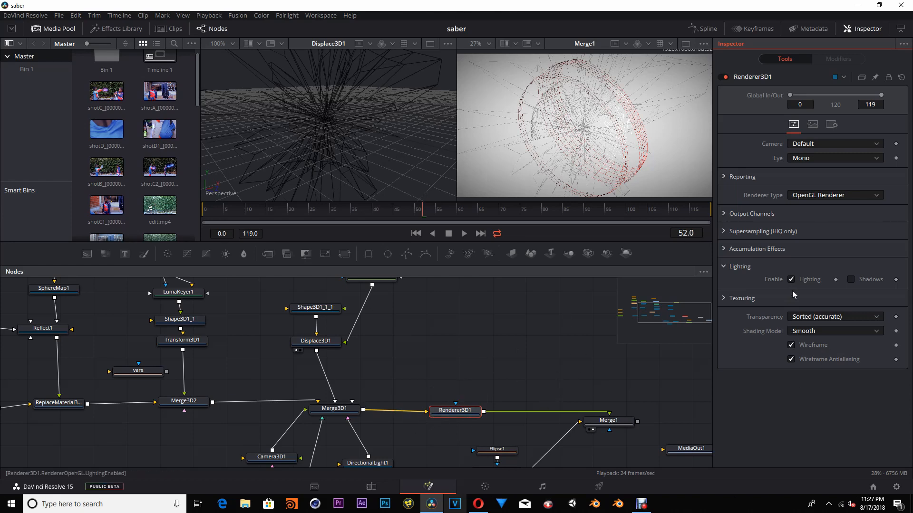
left_click(791, 345)
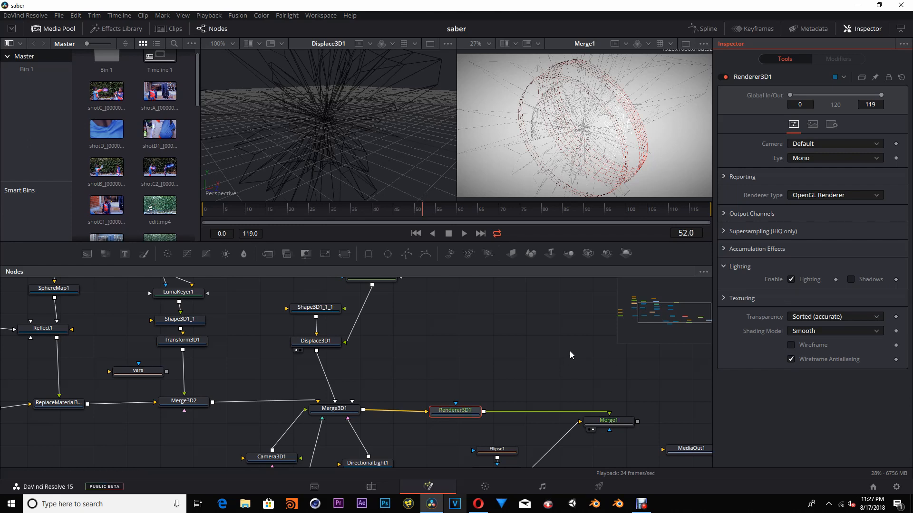
- Duplicate Renderer3D1, feed the copy from Merge3D1, and enable wireframe rendering on it while it shows in the second viewer
left_click_drag(563, 352, 532, 365)
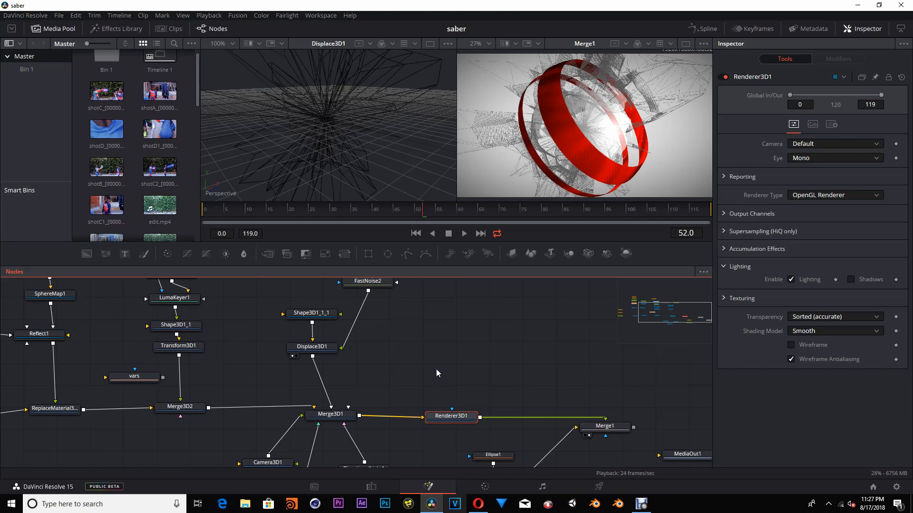
left_click_drag(446, 374, 459, 379)
left_click_drag(359, 416, 447, 383)
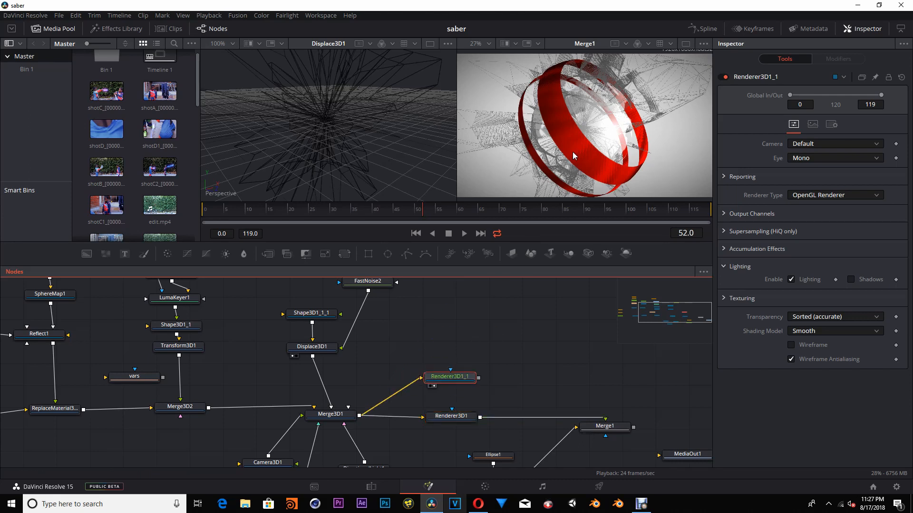
key("2")
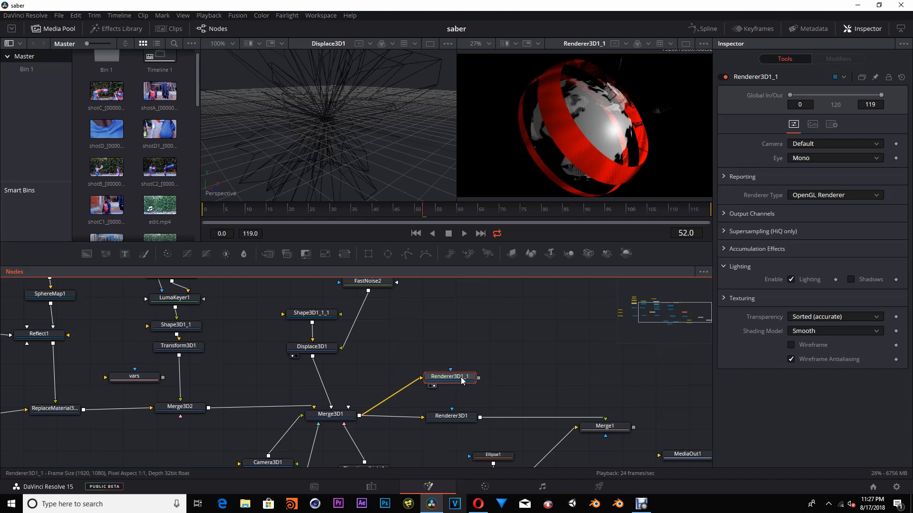
left_click(792, 345)
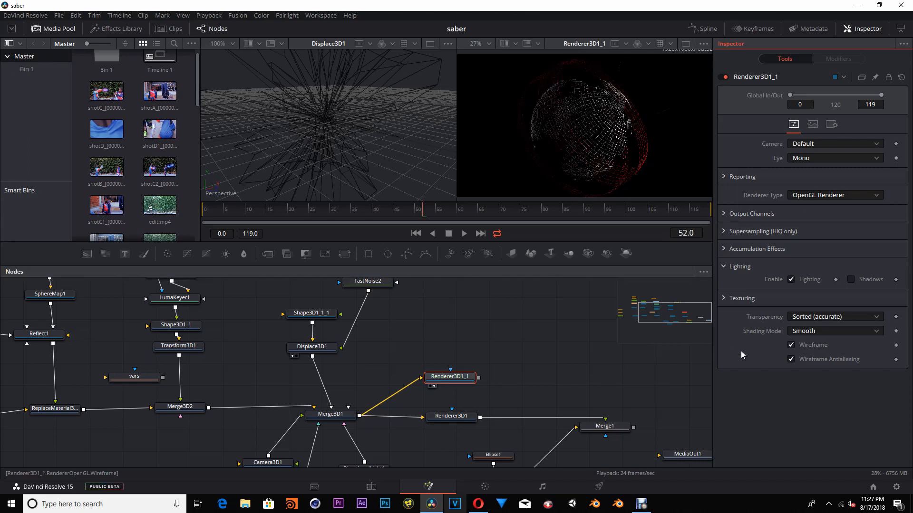
- Place Renderer3D1 above Renderer3D1_1 and combine both renders with a new Merge node that feeds Merge1
left_click_drag(588, 391, 513, 370)
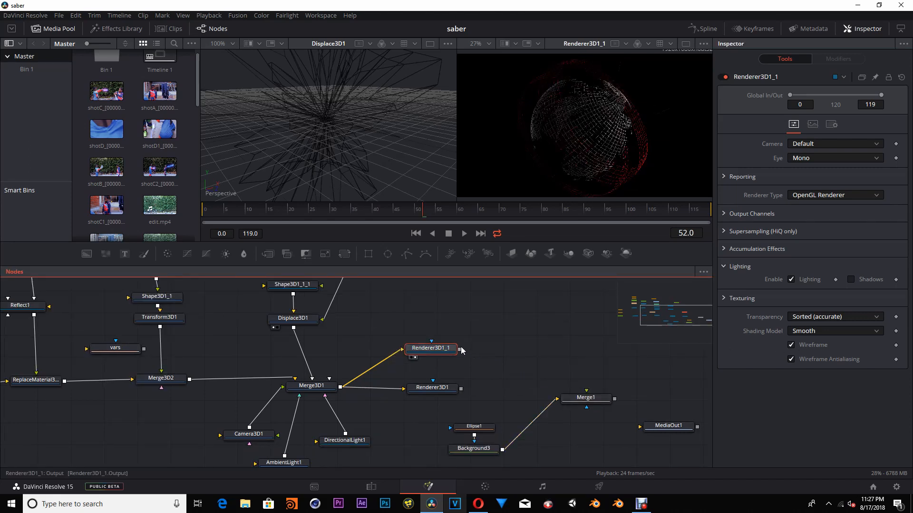
mouse_move(446, 354)
left_mouse_down()
mouse_move(442, 416)
mouse_move(437, 361)
left_mouse_up()
left_click_drag(436, 419, 435, 397)
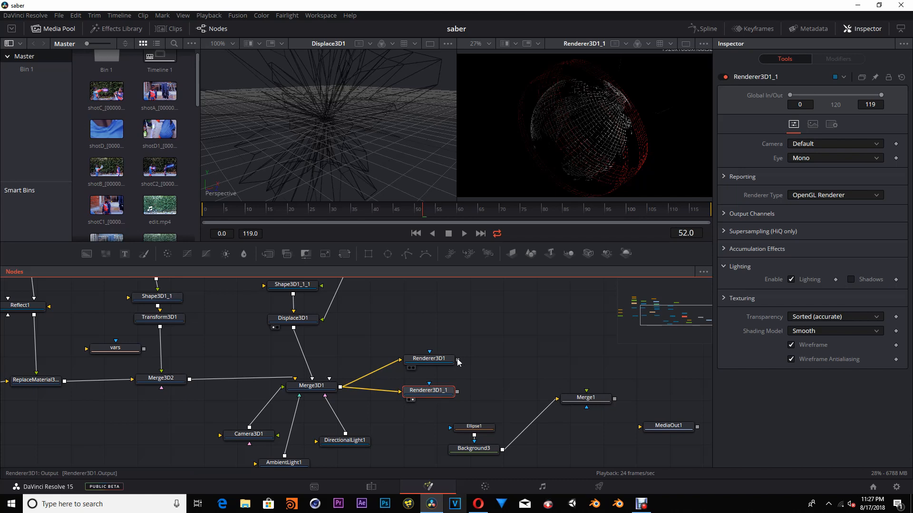
left_click_drag(457, 359, 458, 392)
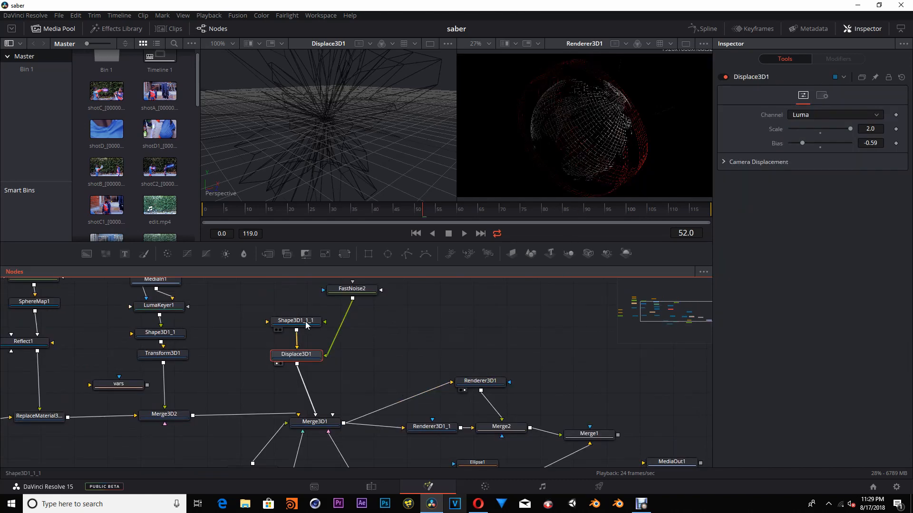
- Check the object ID assigned to the wireframe sphere Shape3D1_1_1
left_click(307, 324)
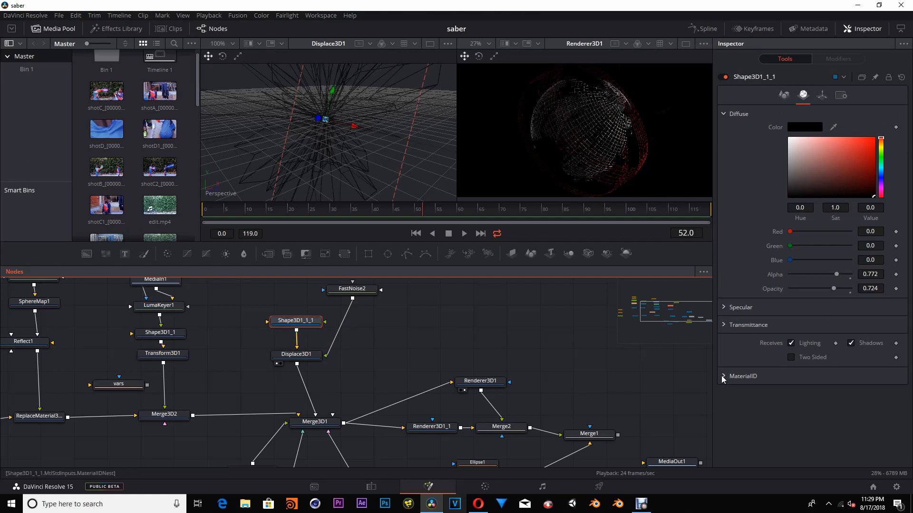
left_click(784, 95)
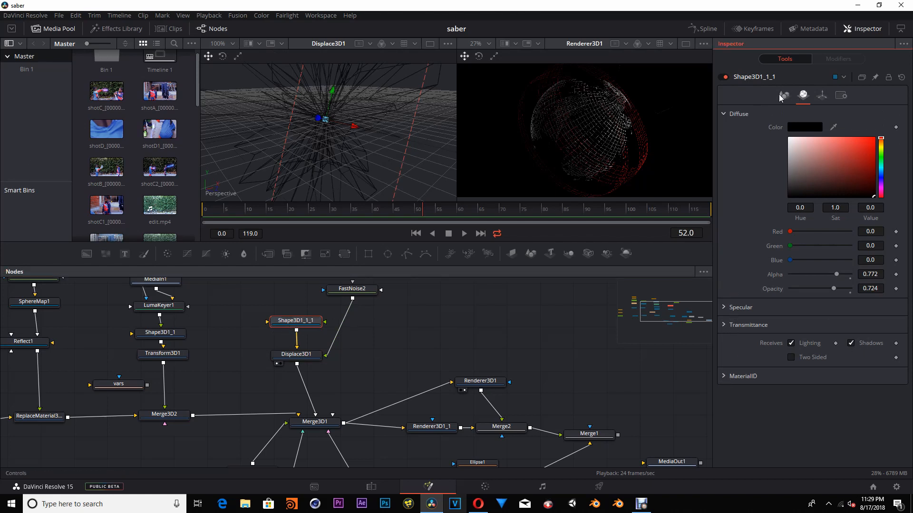
left_click(725, 360)
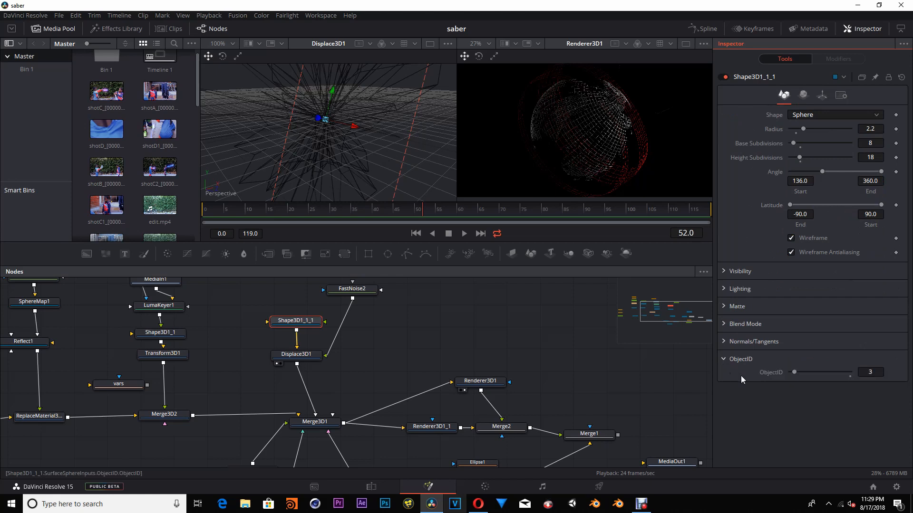
- Set the object ID of the wireframe sphere Shape3D1_1_1 to 30
left_click(870, 372)
type("0")
key("Return")
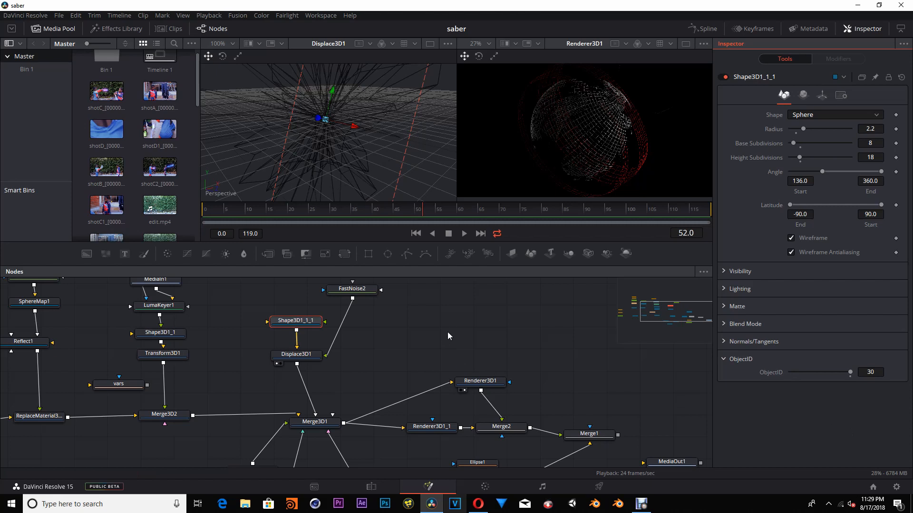
- Add an Override 3D node and insert it between Merge3D1 and Renderer3D1
left_click_drag(447, 332, 439, 314)
right_click(401, 337)
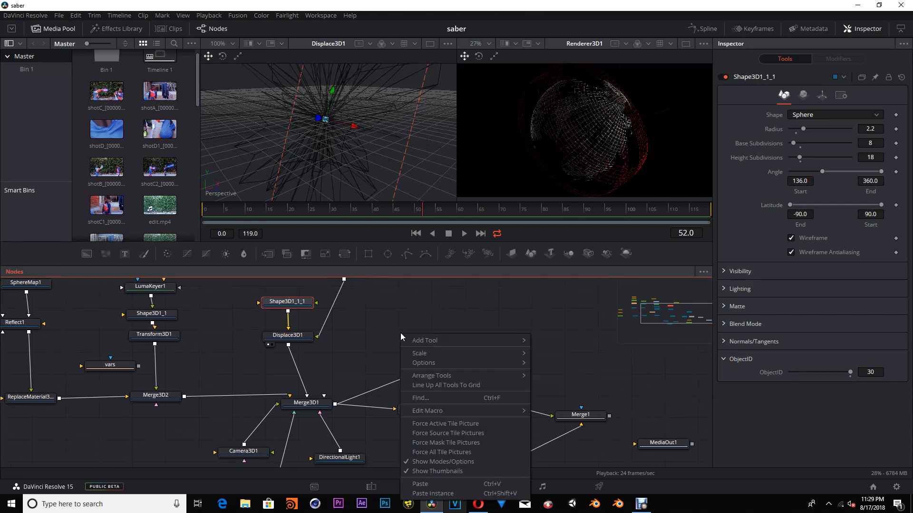
left_click(389, 324)
key("shift+space")
type("FastNoise")
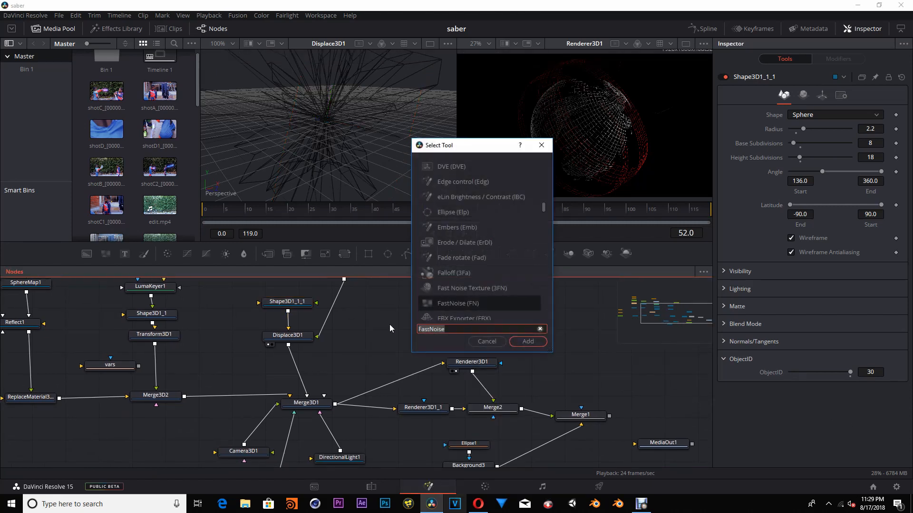
type("over")
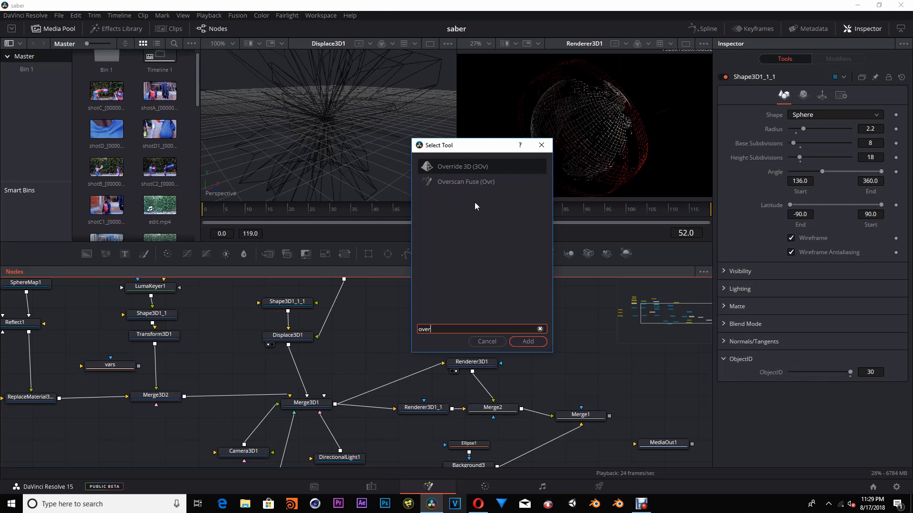
left_click(529, 337)
left_click_drag(395, 326, 393, 368)
left_click(397, 383)
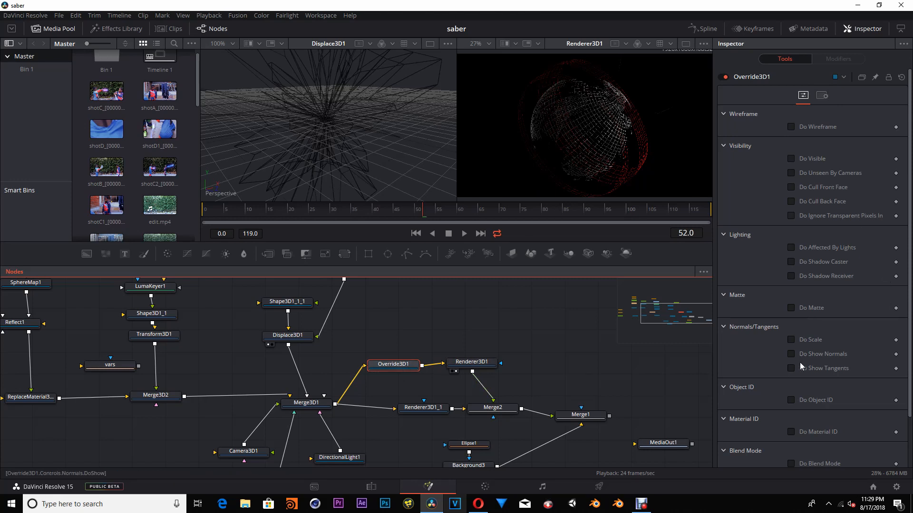
- Limit Override3D1 to the single object ID 30 and enable its Do Visible override with Visible left off
scroll(795, 410, "down", 2)
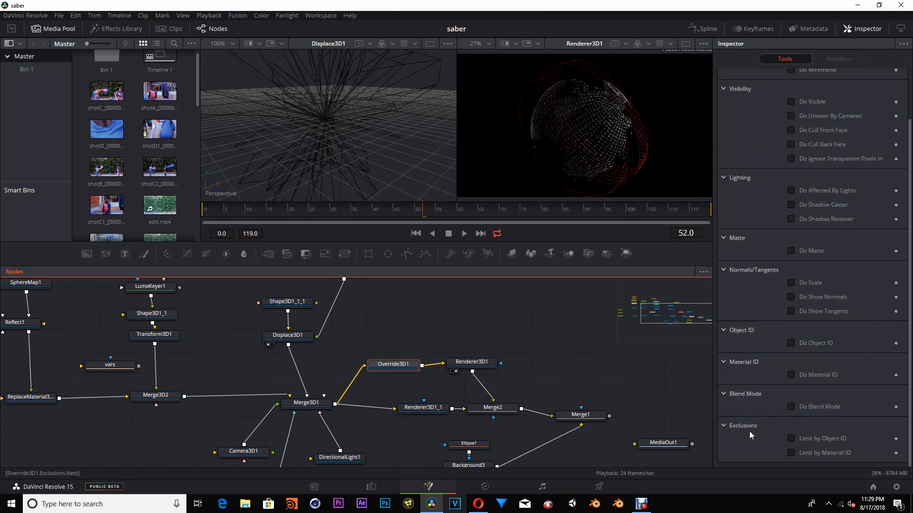
left_click(790, 439)
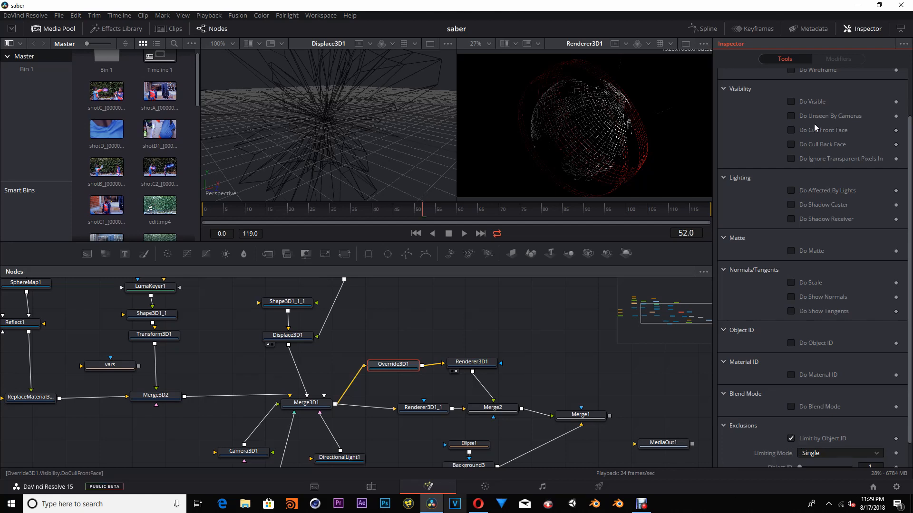
scroll(776, 456, "down", 1)
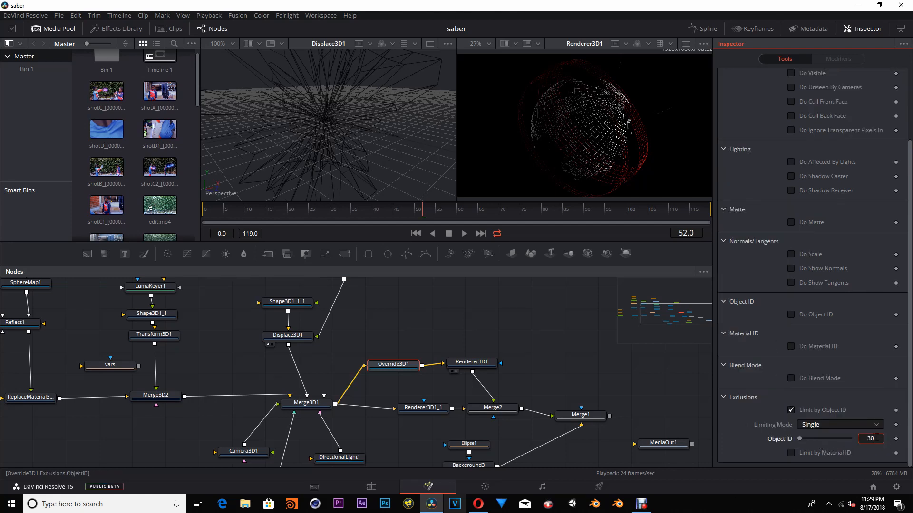
scroll(795, 320, "up", 3)
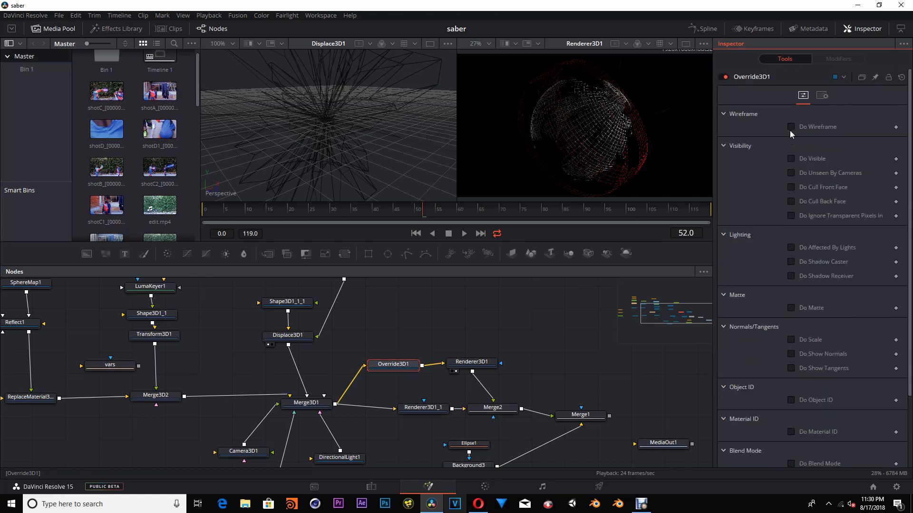
left_click(794, 158)
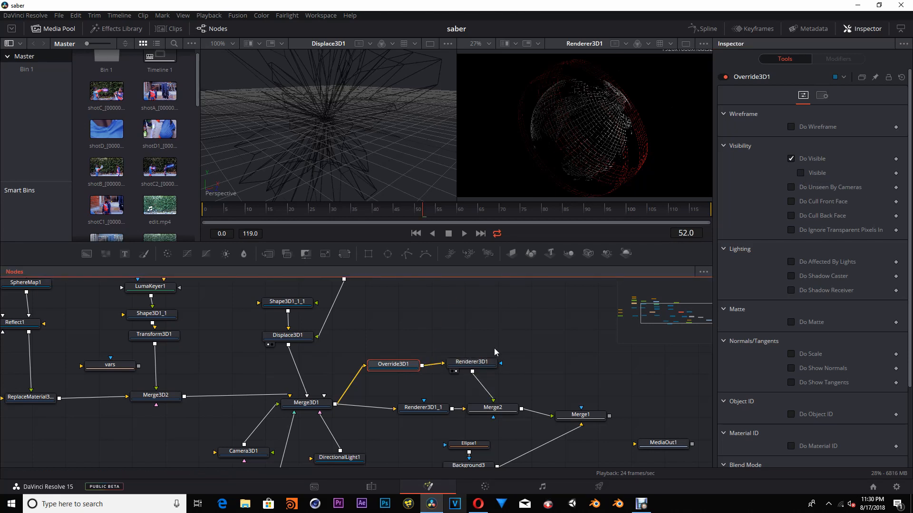
- Duplicate Override3D1 and insert the copy between Merge3D1 and the original override
left_click_drag(476, 369, 518, 368)
left_click_drag(399, 366, 454, 338)
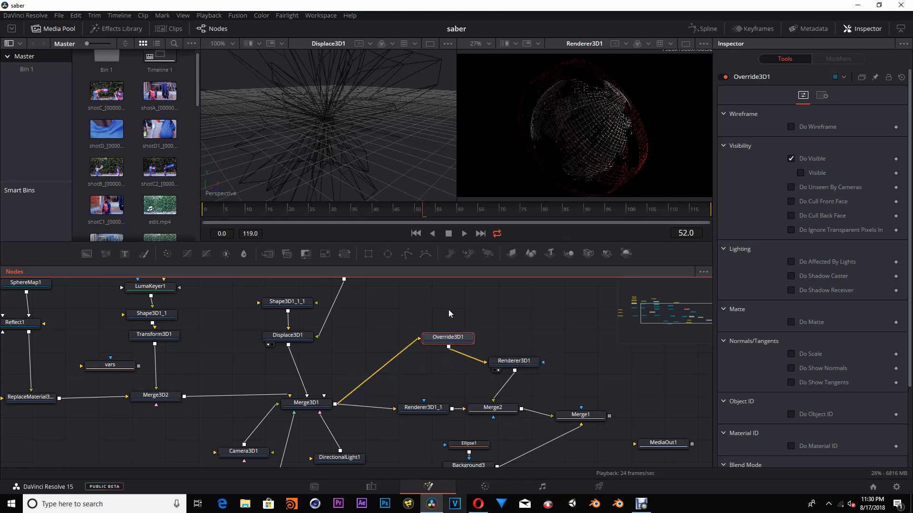
key("ctrl+v")
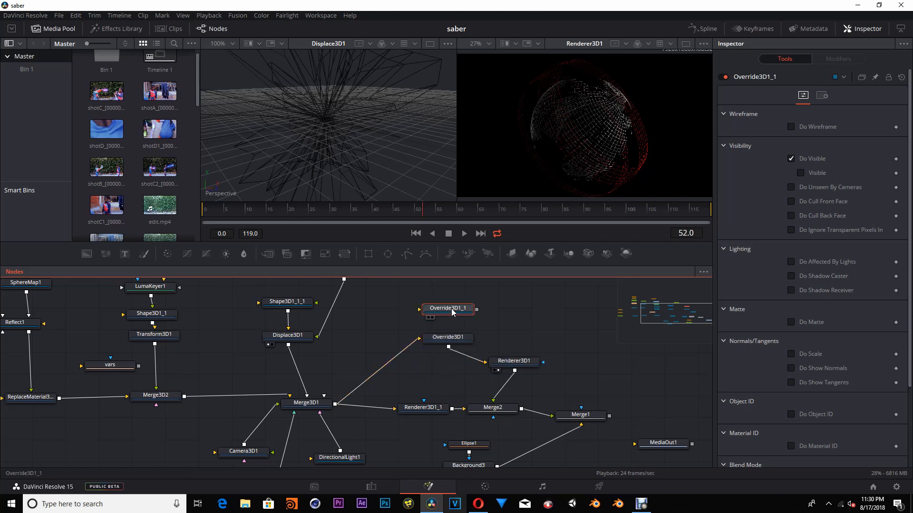
left_click_drag(452, 312, 389, 369)
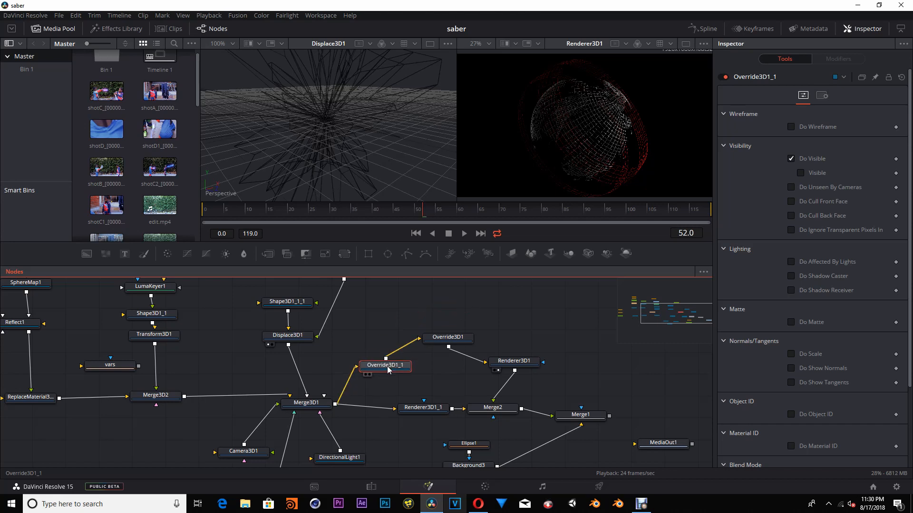
- Turn off Limit by Object ID on the override copy and show that node in the second viewer
scroll(802, 412, "down", 3)
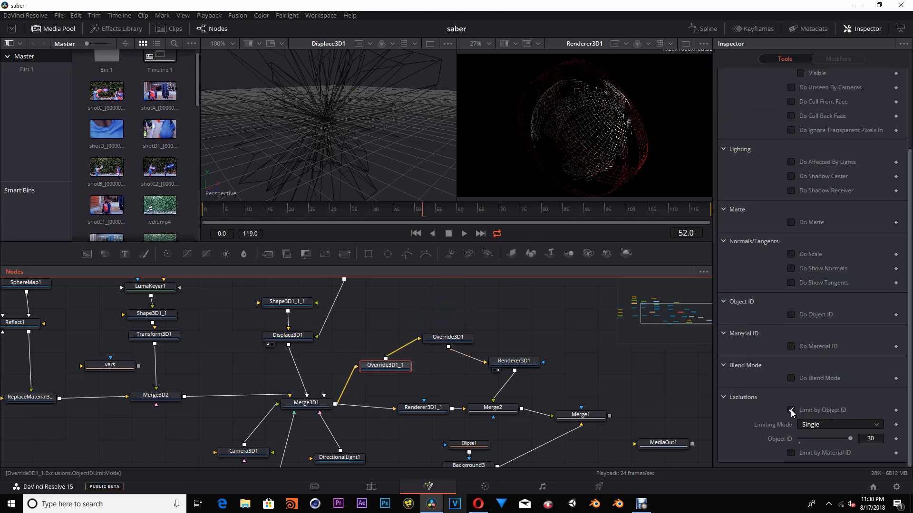
left_click(791, 410)
left_click_drag(386, 370, 549, 124)
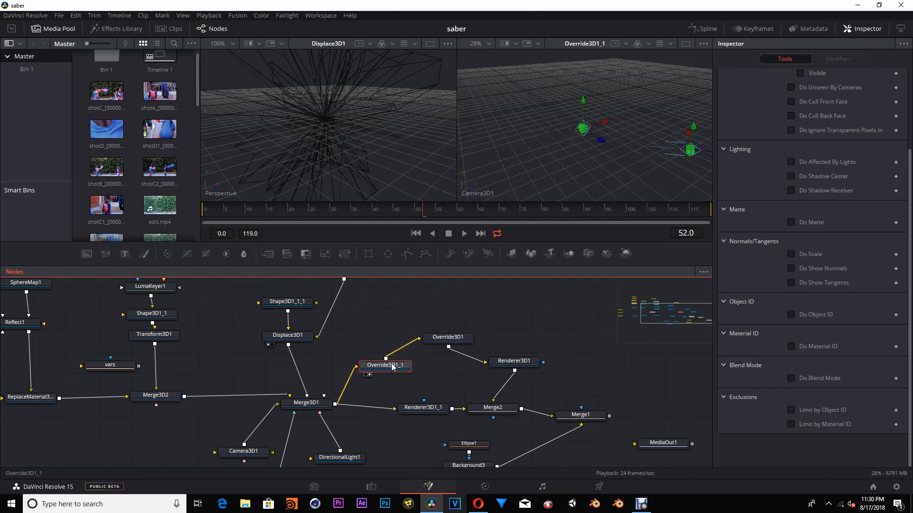
scroll(798, 177, "up", 3)
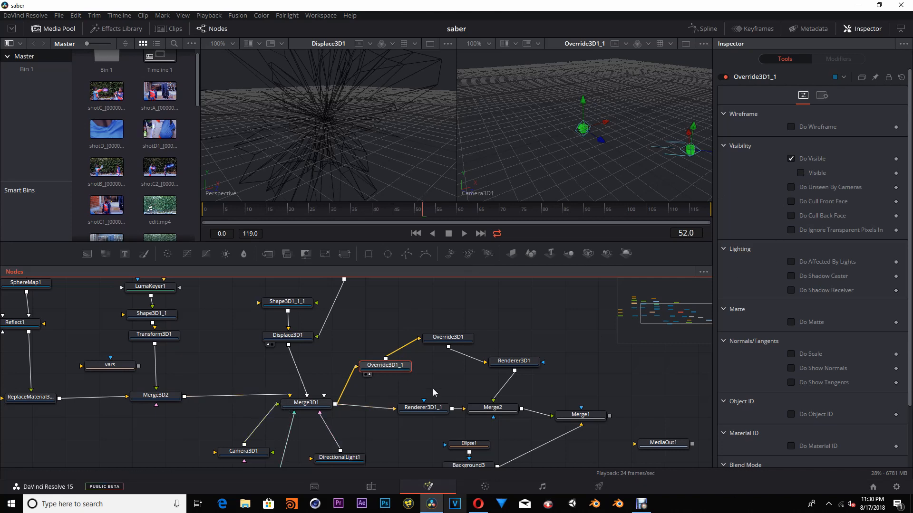
- Show Override3D1 in the second viewer and turn on Visible for its object ID 30 override
left_click_drag(448, 337, 453, 354)
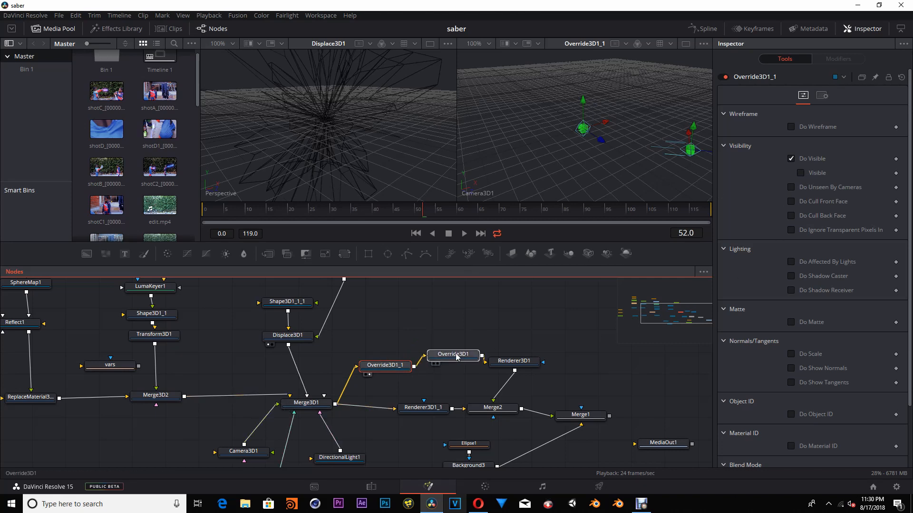
key("2")
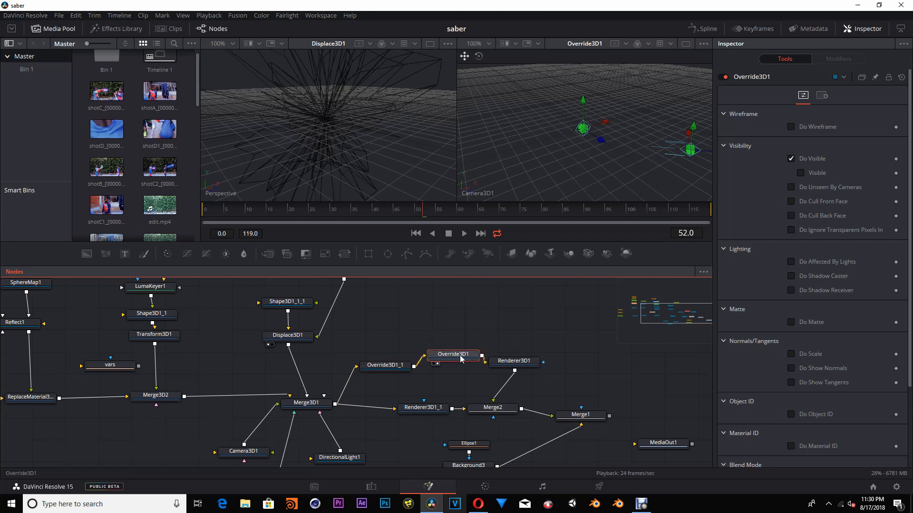
left_click(801, 173)
scroll(817, 440, "down", 3)
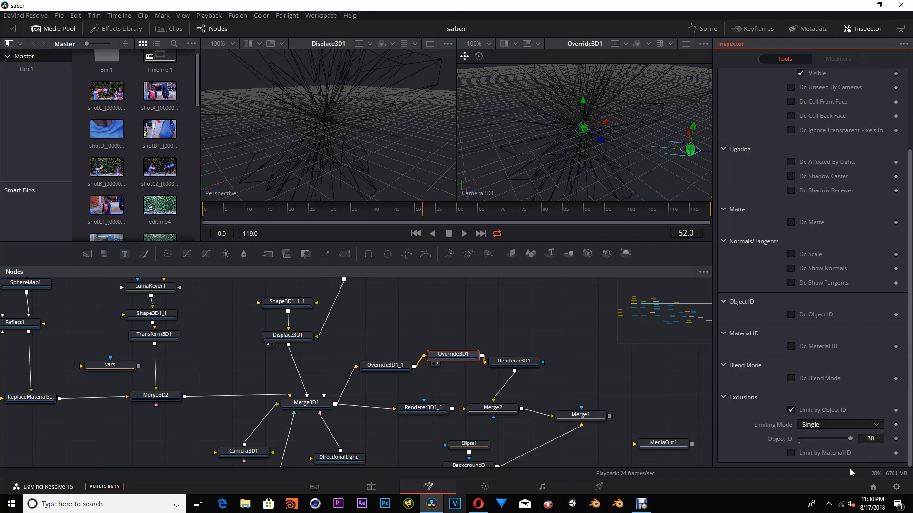
- View the output of Override3D1_1, followed by the Merge1 composite, in the second viewer
left_click_drag(385, 365, 405, 332)
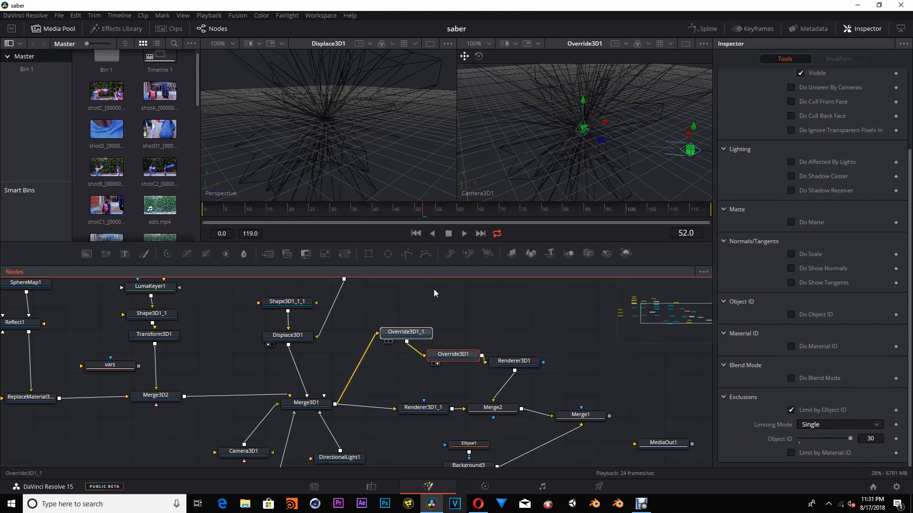
left_click_drag(434, 293, 523, 138)
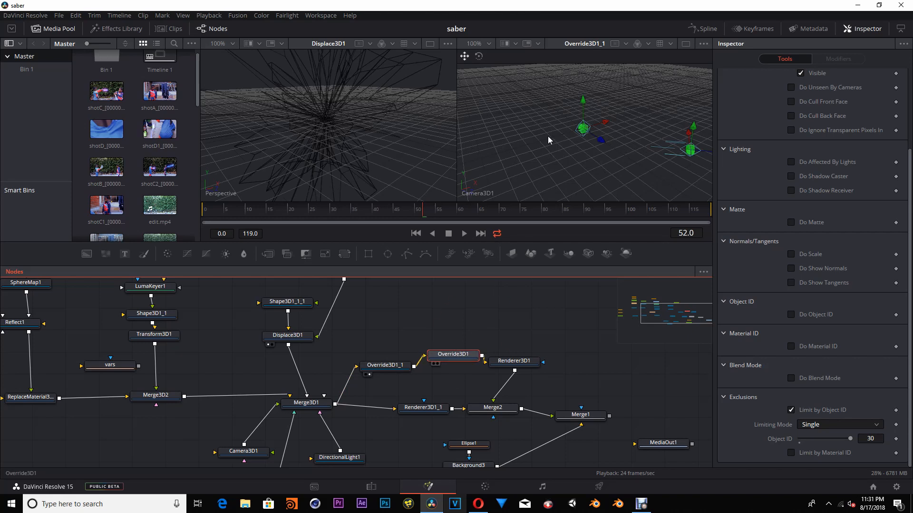
left_click_drag(632, 410, 603, 117)
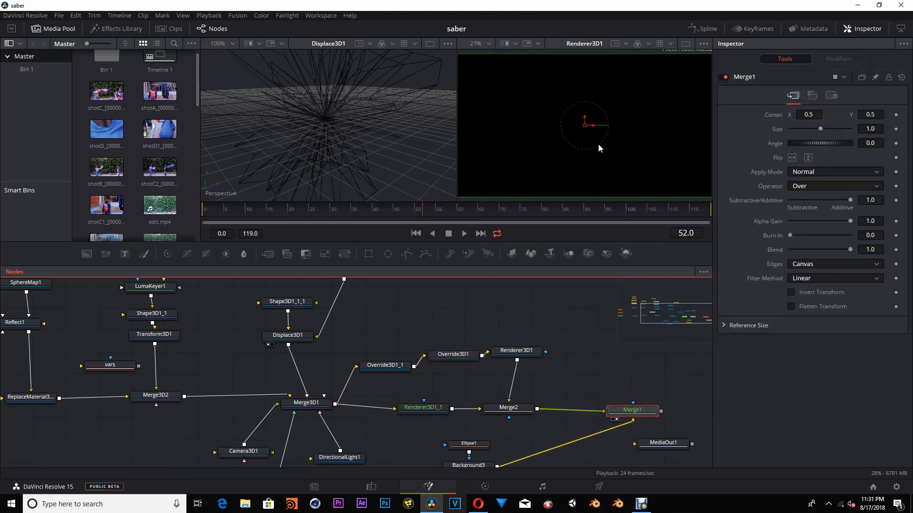
left_click_drag(634, 389, 584, 374)
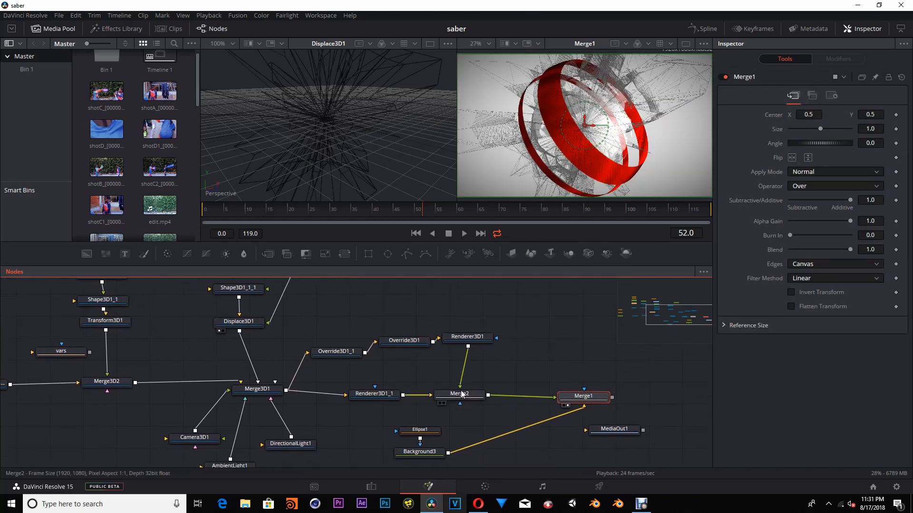
- Swap Merge2's inputs so Renderer3D1 feeds the background and Renderer3D1_1 feeds the foreground
left_click_drag(464, 398, 480, 397)
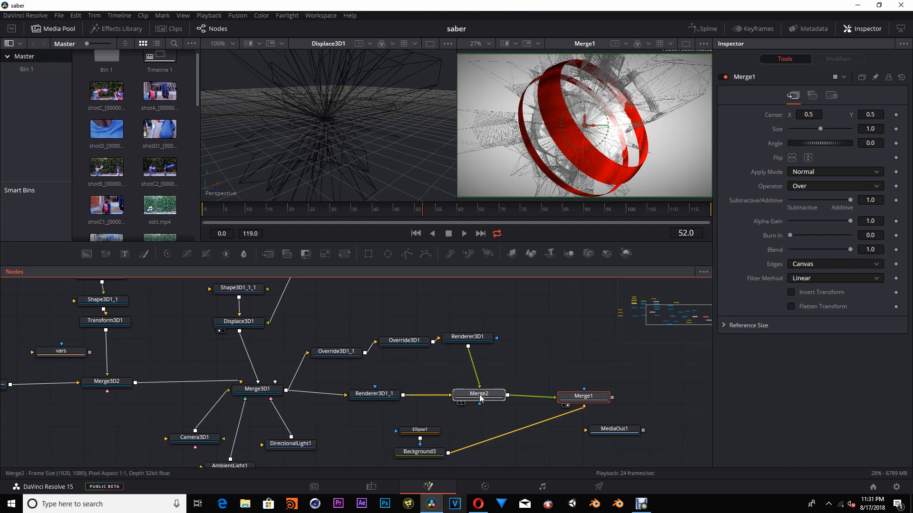
left_click_drag(469, 341, 470, 346)
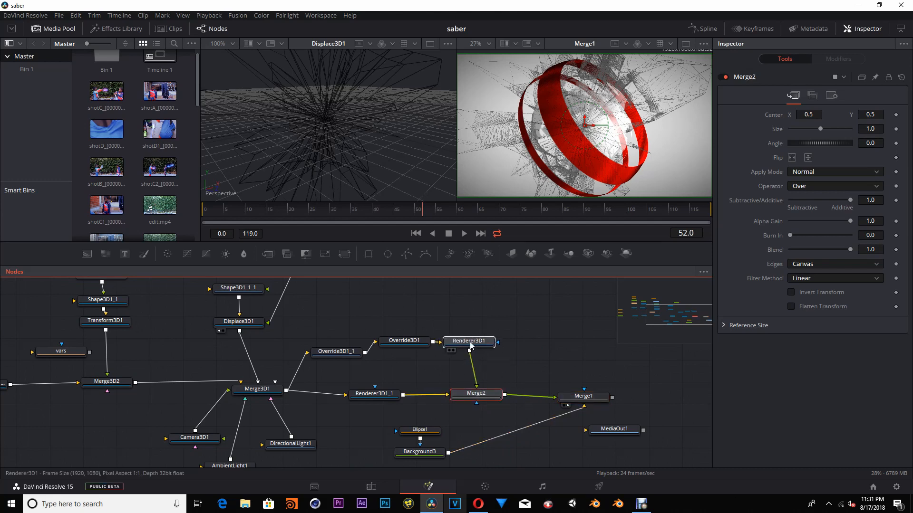
left_click(470, 345)
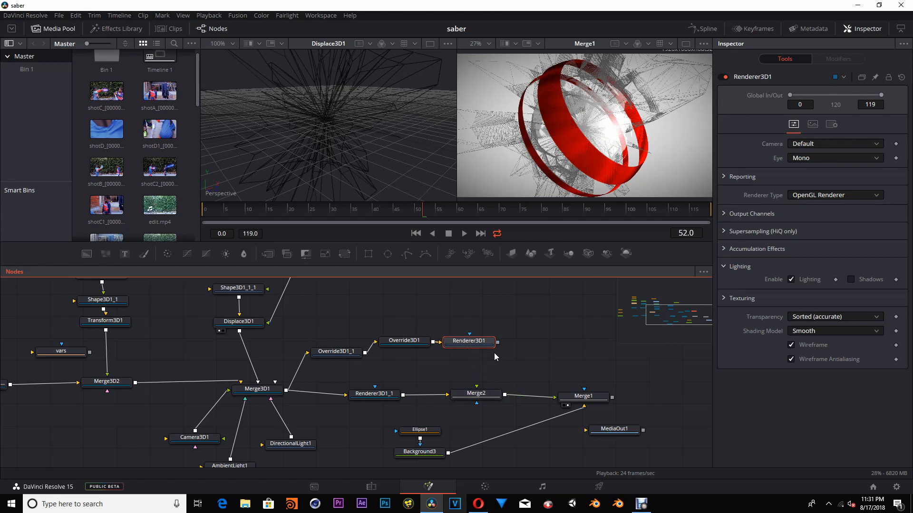
left_click(414, 396)
left_click_drag(390, 397, 397, 381)
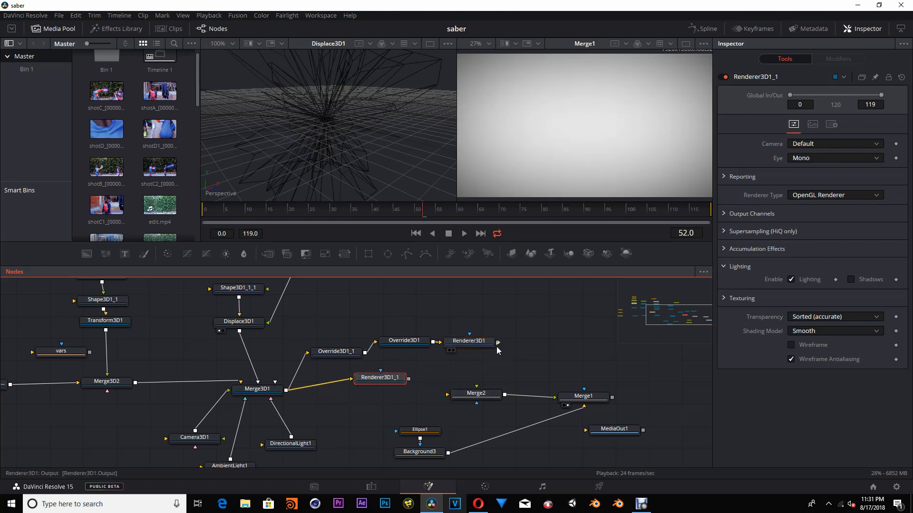
left_click_drag(497, 343, 480, 398)
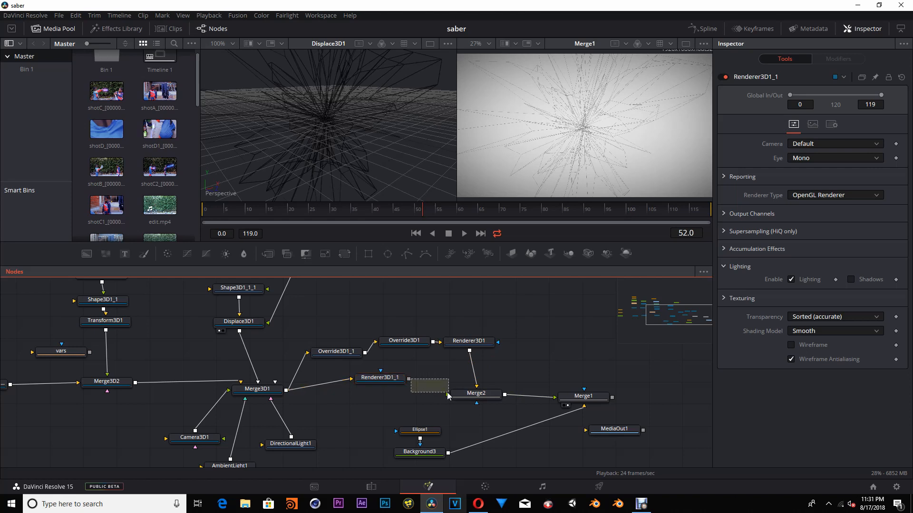
left_click_drag(410, 381, 448, 394)
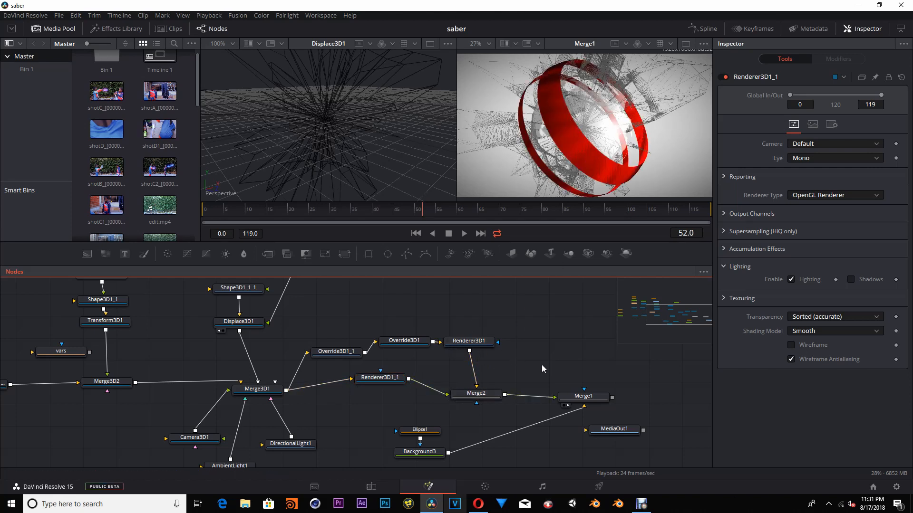
- Rearrange the nodes so Renderer3D1_1 sits above the row of override nodes and Renderer3D1, with Merge2 placed before Merge1
left_click_drag(541, 364, 543, 324)
mouse_move(478, 317)
left_mouse_down()
mouse_move(343, 296)
mouse_move(473, 368)
mouse_move(470, 380)
mouse_move(482, 309)
left_mouse_up()
left_click(482, 350)
left_click_drag(381, 341, 381, 316)
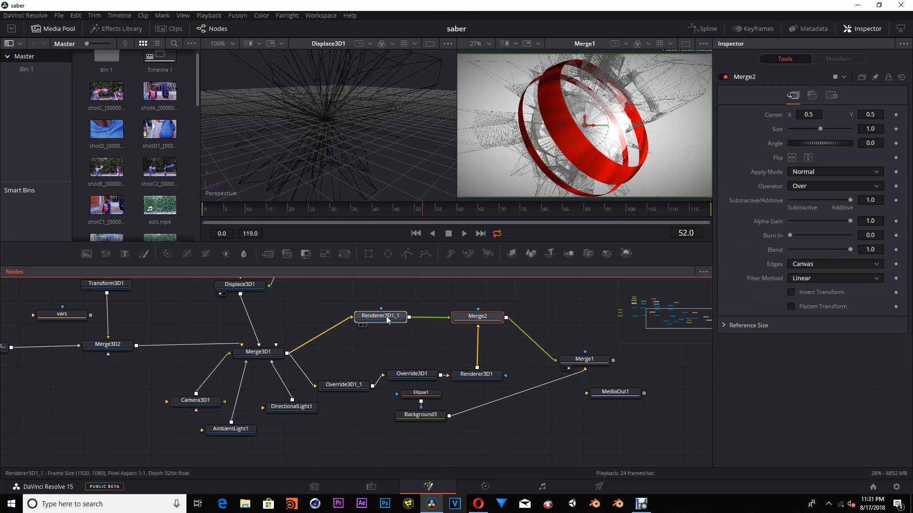
left_click_drag(334, 387, 334, 361)
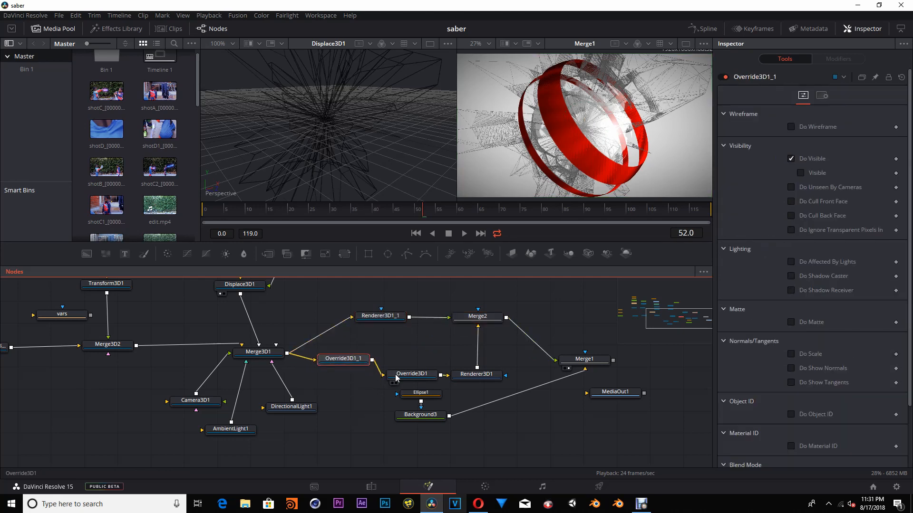
left_click_drag(412, 374, 418, 359)
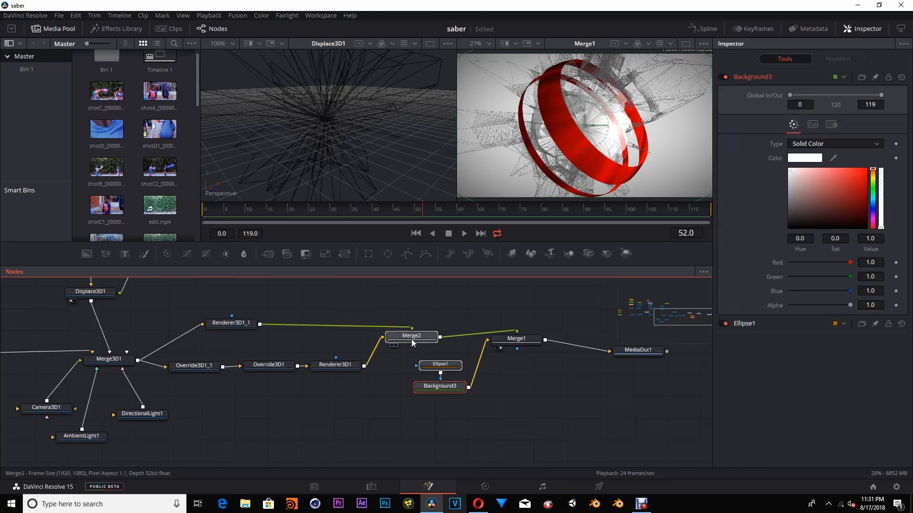
left_click_drag(415, 332, 416, 342)
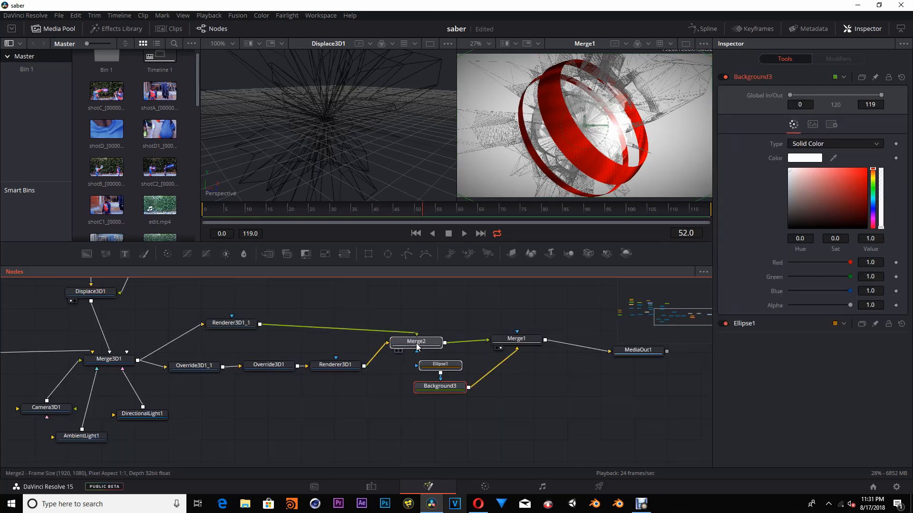
- Show Renderer3D1_1's output in the first viewer to compare it with the Merge1 composite
left_click_drag(228, 324, 279, 148)
left_click_drag(242, 356, 417, 374)
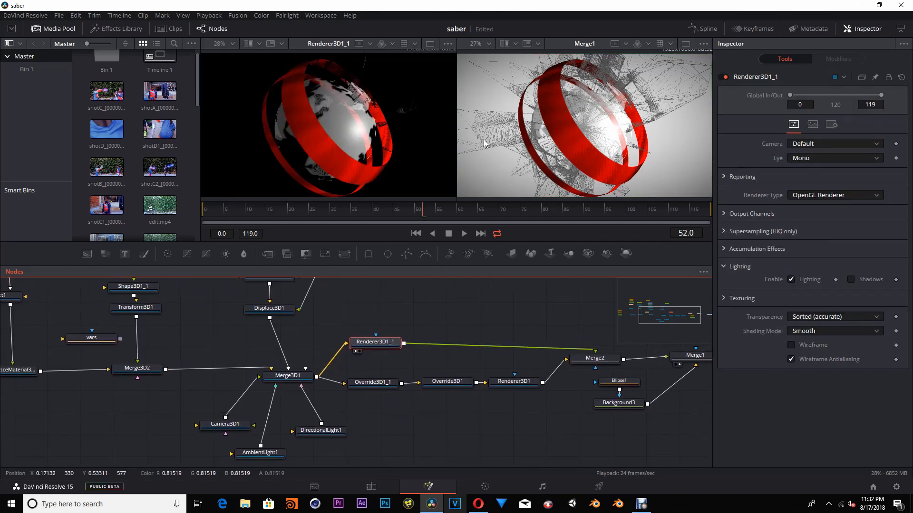
scroll(359, 310, "up", 3)
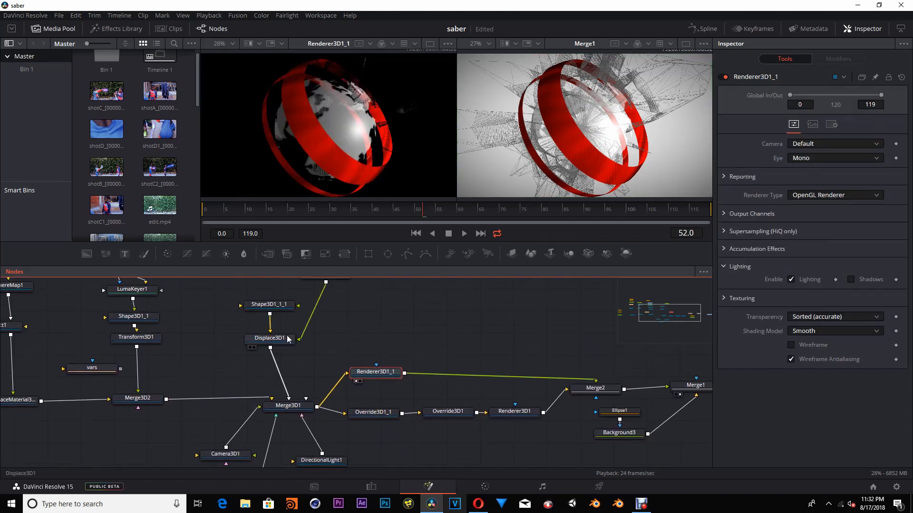
- Turn off the wireframe option on the Shape3D1_1_1 sphere that feeds Displace3D1
left_click(280, 304)
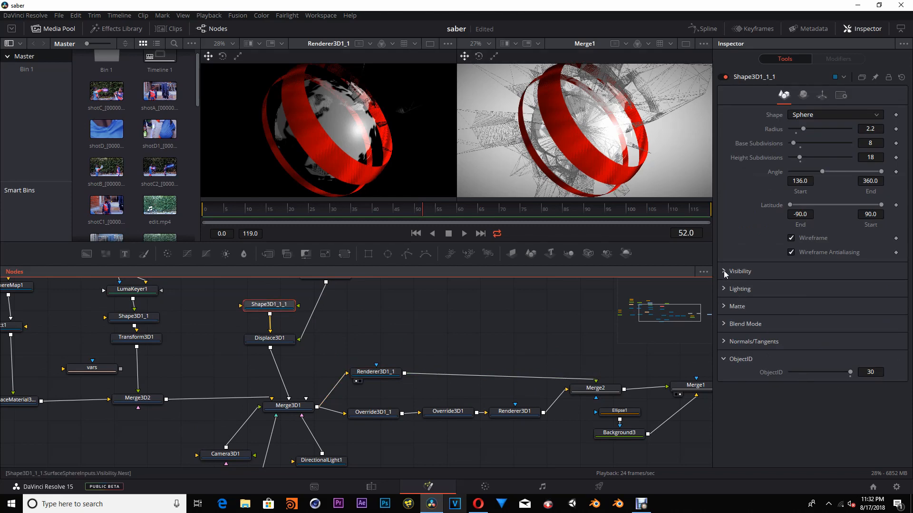
left_click(791, 238)
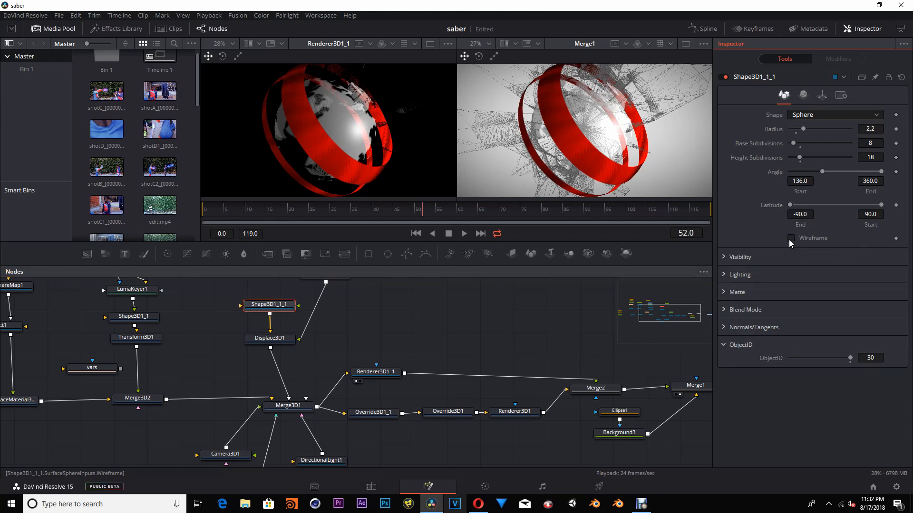
left_click_drag(523, 332, 367, 358)
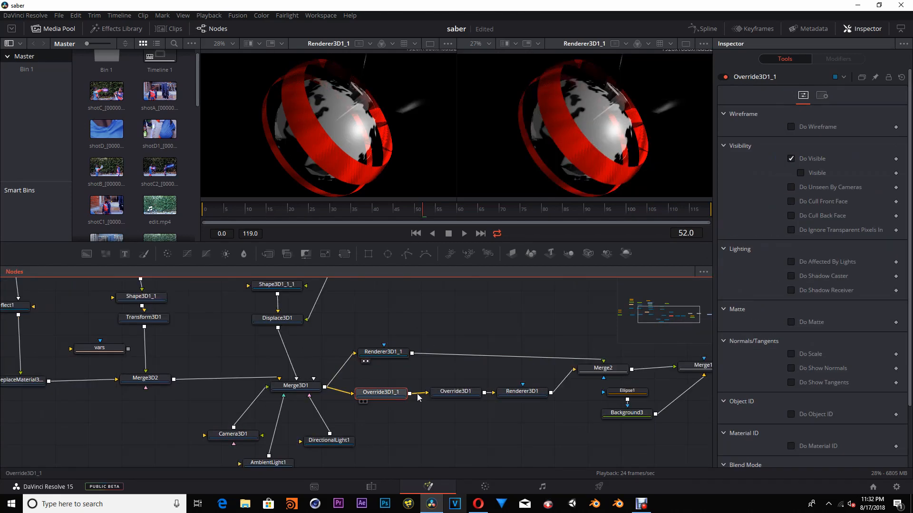
- Enable wireframe rendering in Renderer3D1 and view its output, followed by Renderer3D1_1's output, in the second viewer
left_click(515, 395)
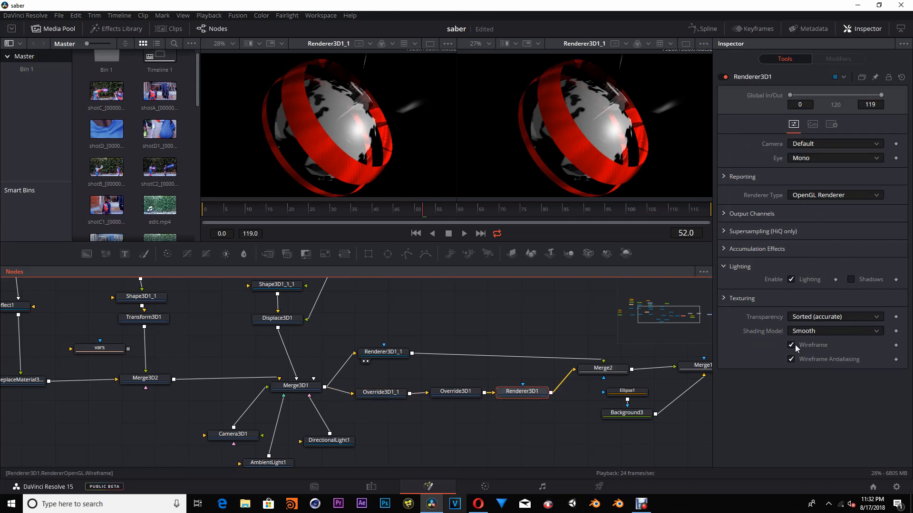
left_click_drag(533, 395, 616, 138)
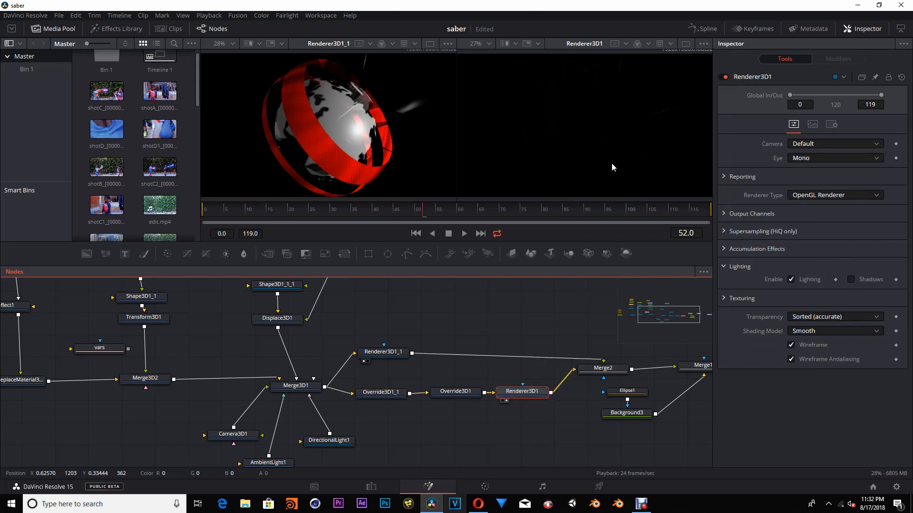
left_click_drag(504, 323, 497, 333)
left_click_drag(387, 363, 598, 125)
left_click_drag(430, 299, 494, 288)
- Duplicate the Override3D1 node and insert the copy between Merge3D1 and Renderer3D1_1
left_click(495, 391)
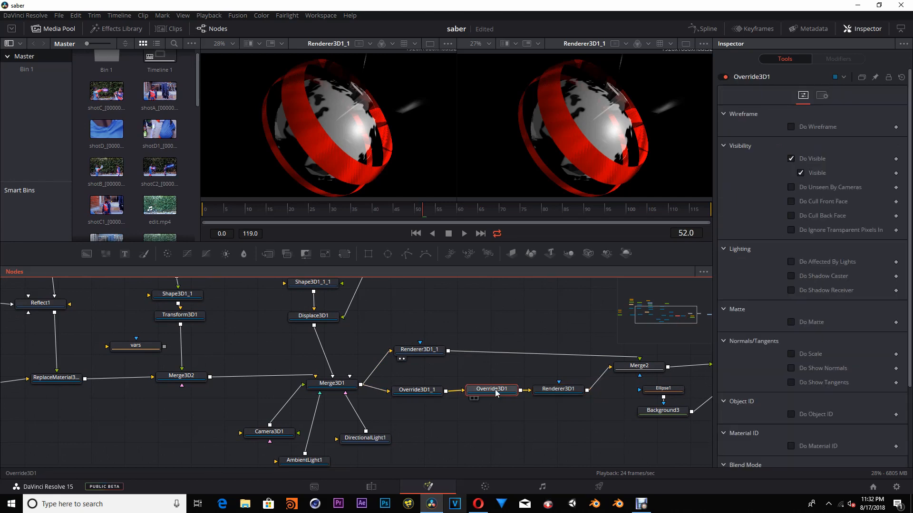
left_click(521, 320)
key("ctrl+v")
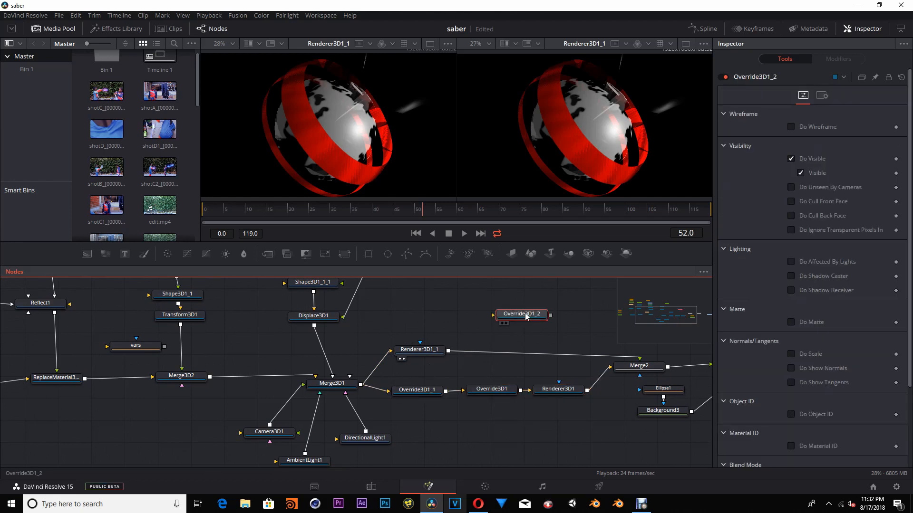
left_click_drag(419, 351, 504, 351)
left_click_drag(522, 316, 422, 356)
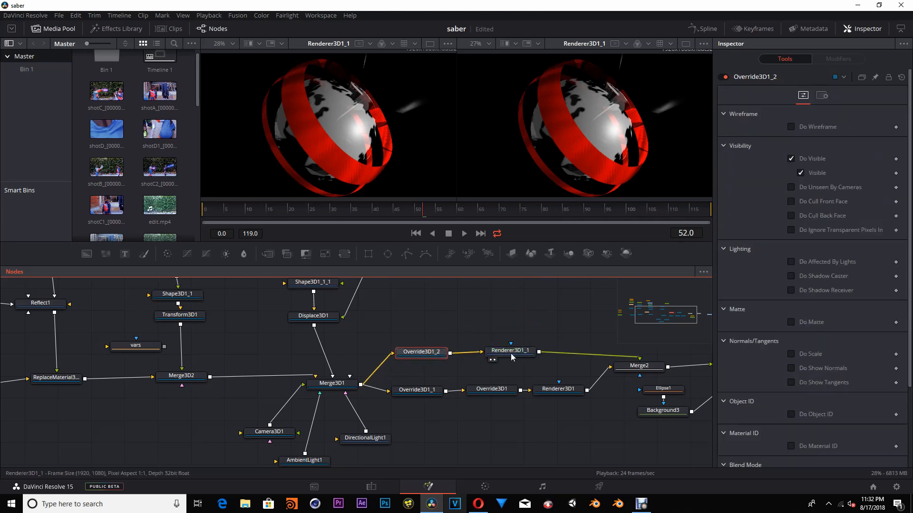
left_click_drag(511, 355, 503, 352)
- Turn off Visible in Override3D1_2 for its limited object ID, and move it and Renderer3D1_1 slightly higher in the node graph
left_click(436, 355)
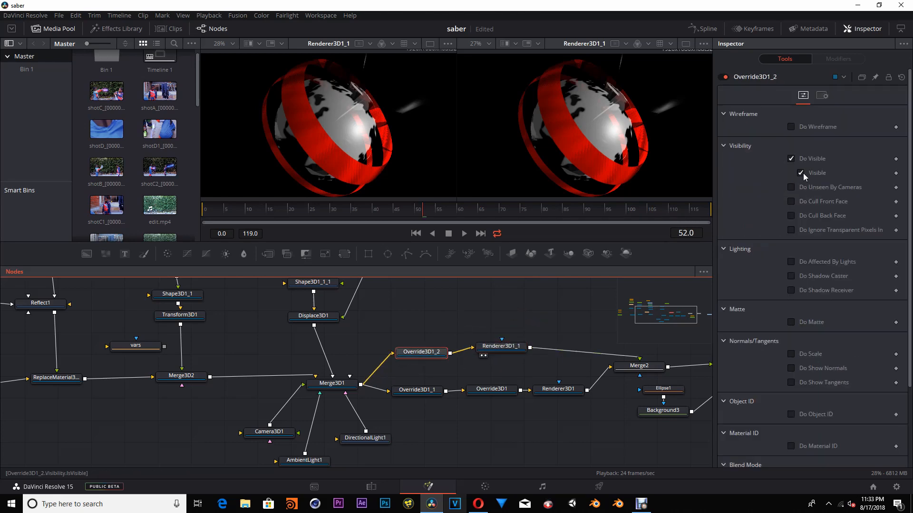
left_click(800, 172)
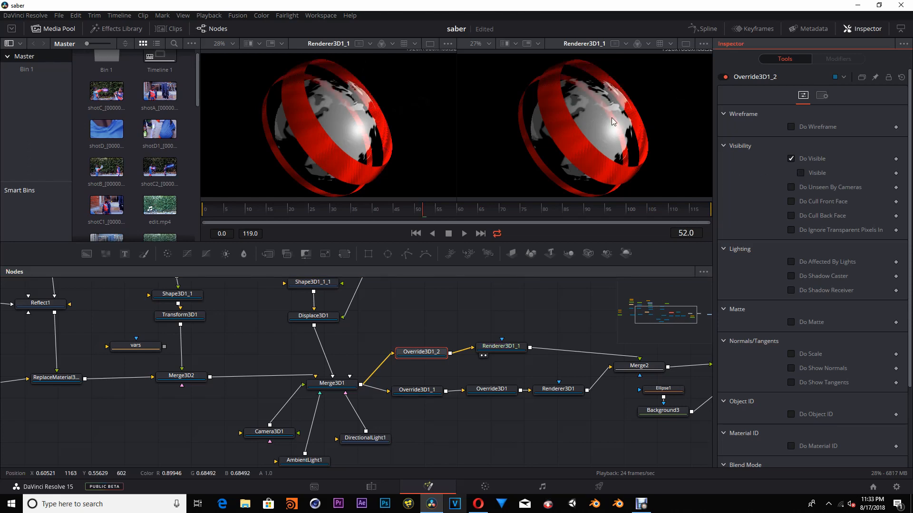
scroll(883, 449, "down", 3)
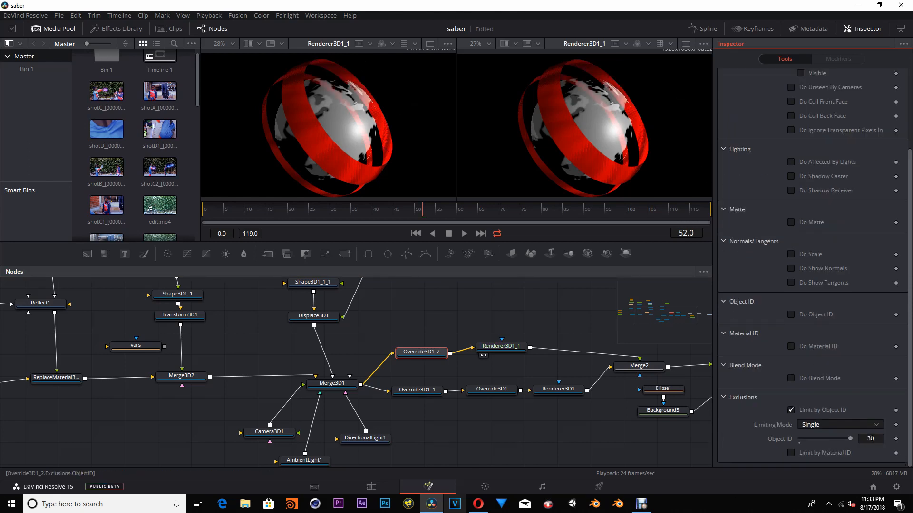
left_click_drag(412, 352, 408, 344)
left_click_drag(491, 349, 485, 342)
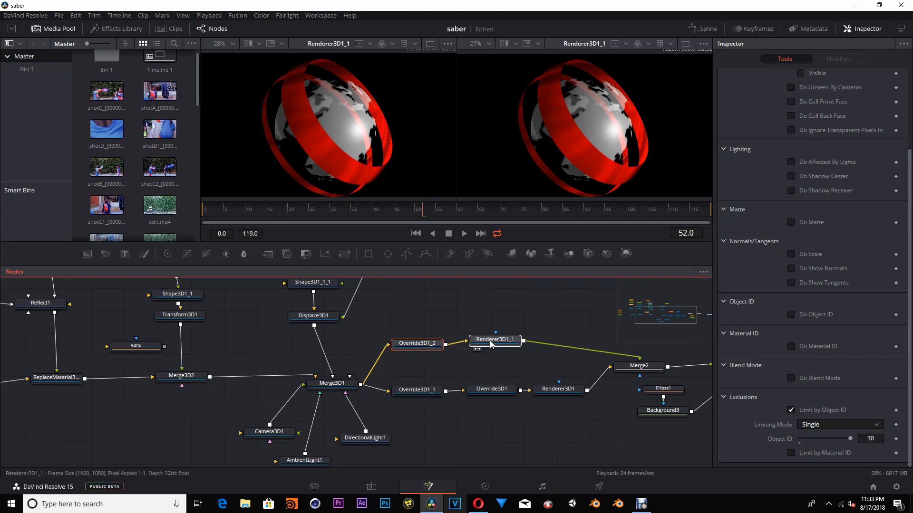
- View the outputs of Override3D1_1, Override3D1, Renderer3D1, Merge2 and Merge1 in turn in the second viewer
left_click_drag(422, 394, 553, 167)
left_click_drag(495, 392, 558, 177)
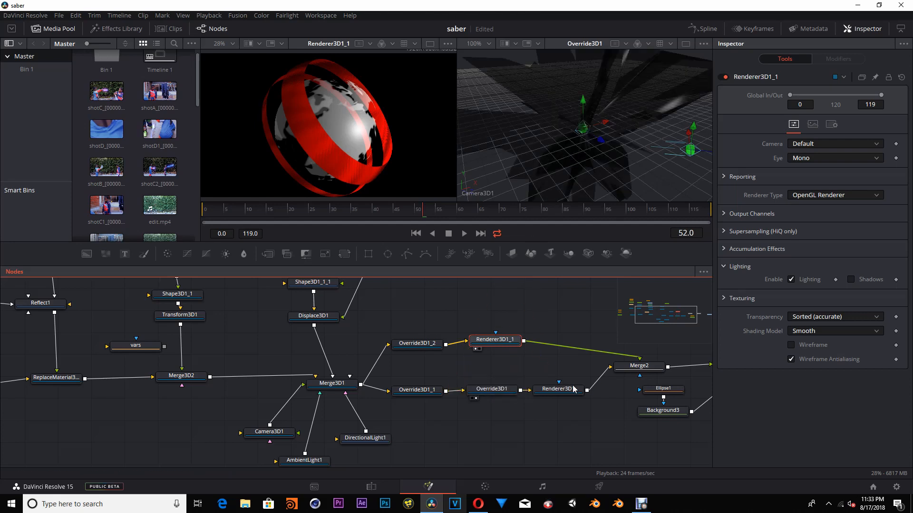
left_click_drag(570, 390, 604, 149)
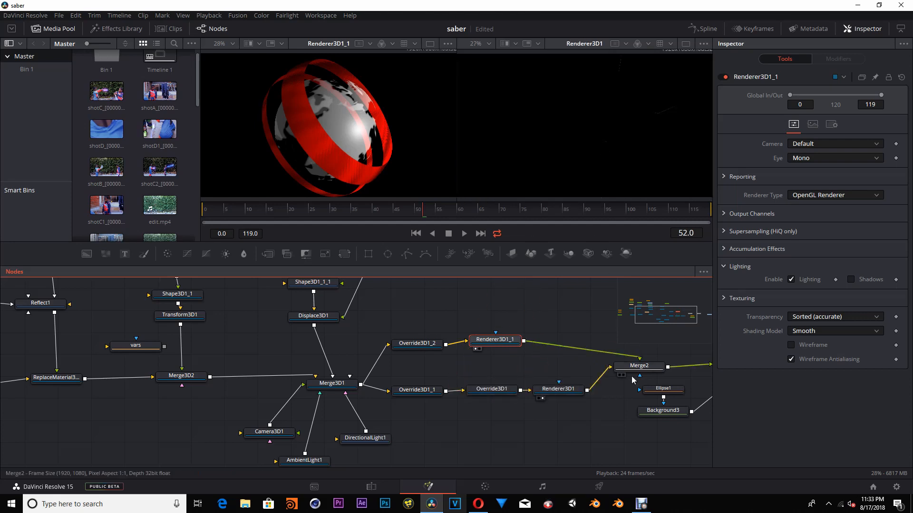
left_click_drag(642, 371, 603, 153)
scroll(595, 418, "right", 5)
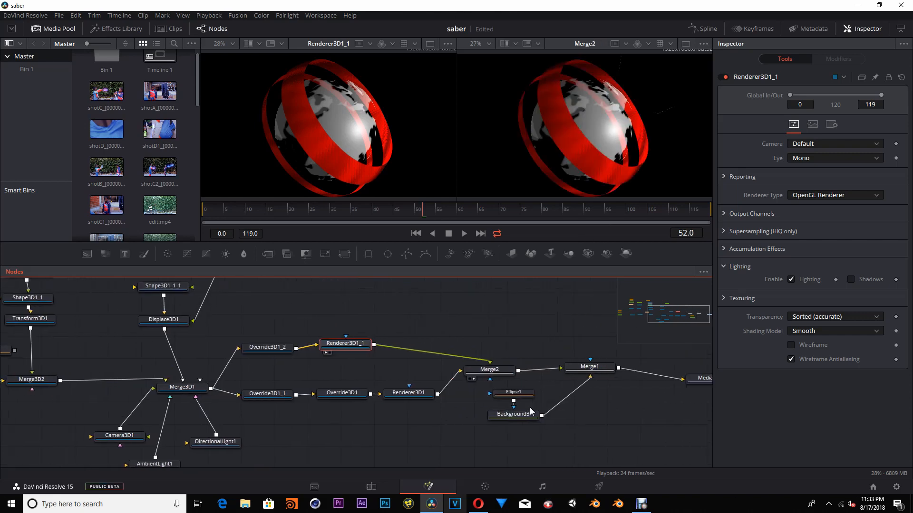
left_click_drag(584, 372, 592, 177)
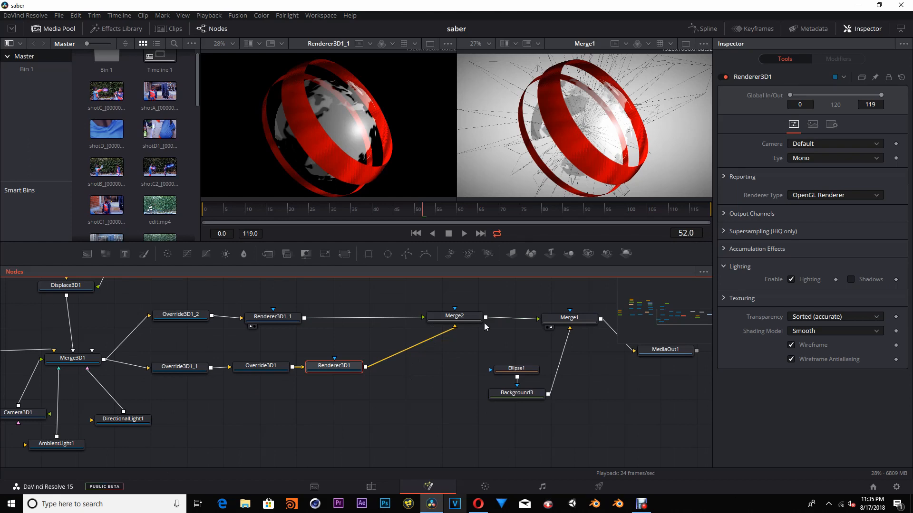
- Add a Blur node between Renderer3D1 and the background input of Merge2
left_click(243, 254)
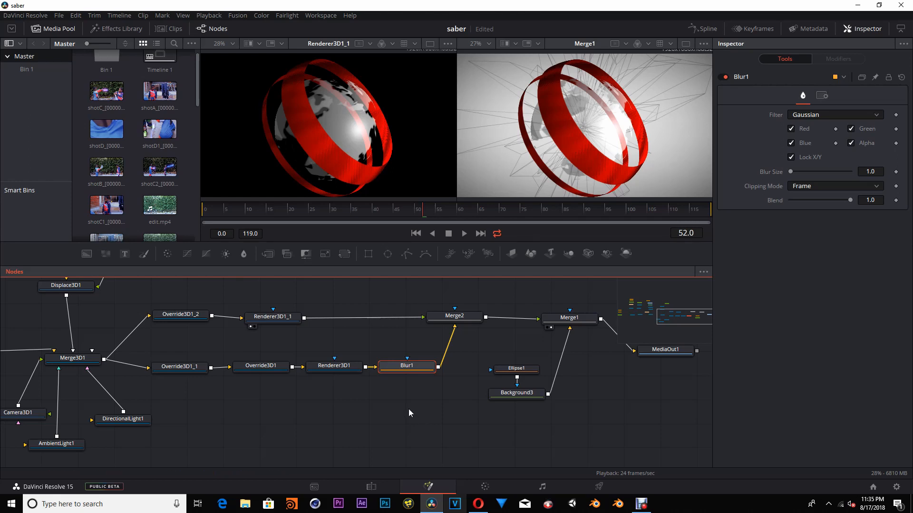
left_click_drag(447, 416, 474, 421)
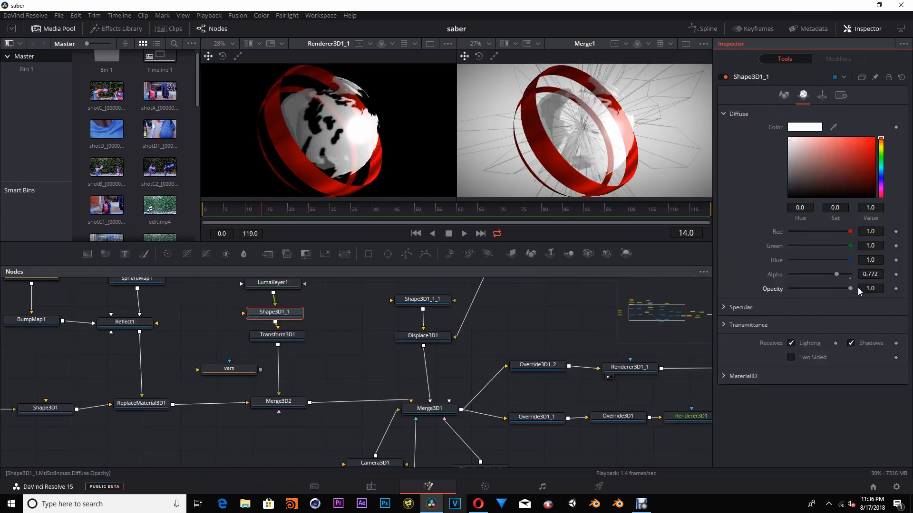
- Raise the diffuse alpha of Shape3D1_1 to about 0.819
left_click_drag(840, 275, 844, 274)
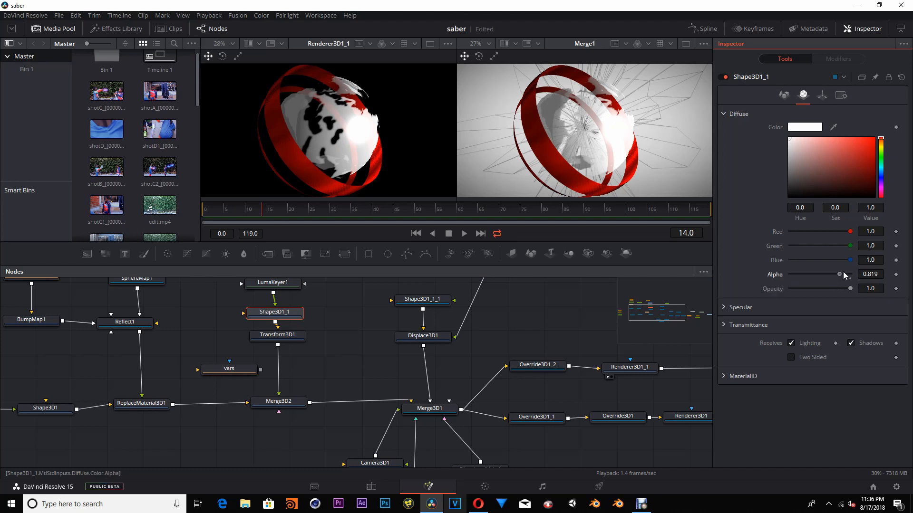
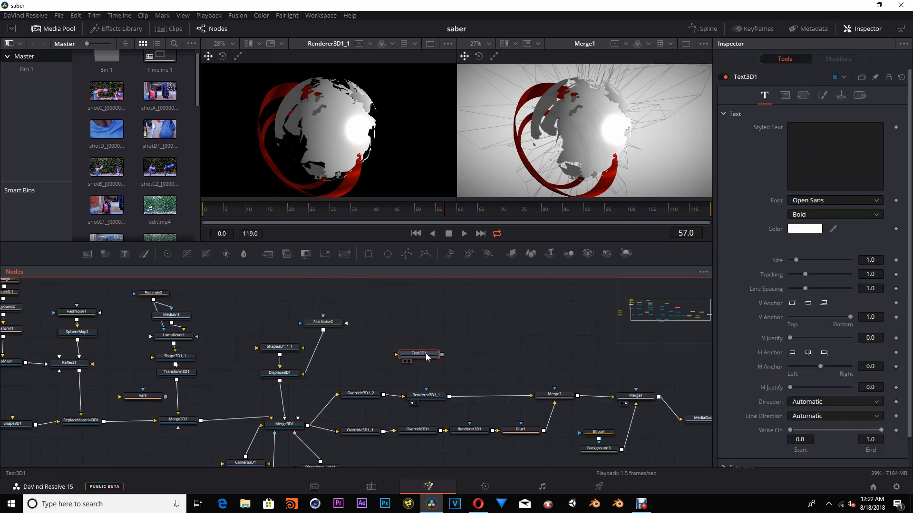
- Remove the Text3D1 node and add a 2D Text node above the render branches instead
left_click(432, 346)
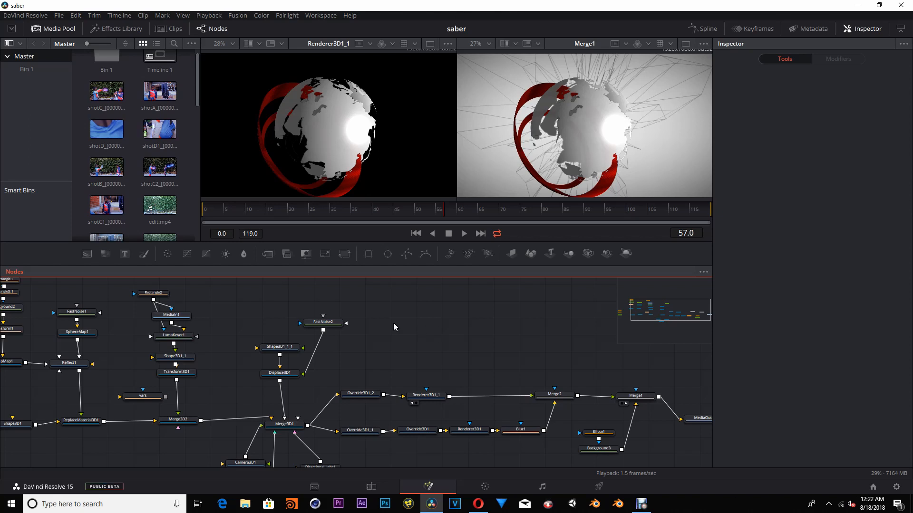
left_click(128, 257)
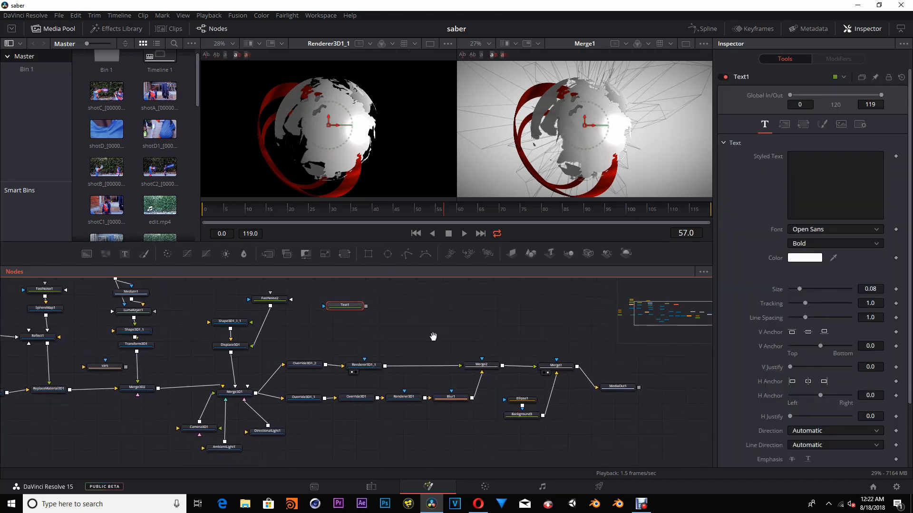
- Move the override, renderer, blur, merge and background nodes together farther from Merge3D1 to free space in the graph
left_click_drag(280, 338, 634, 421)
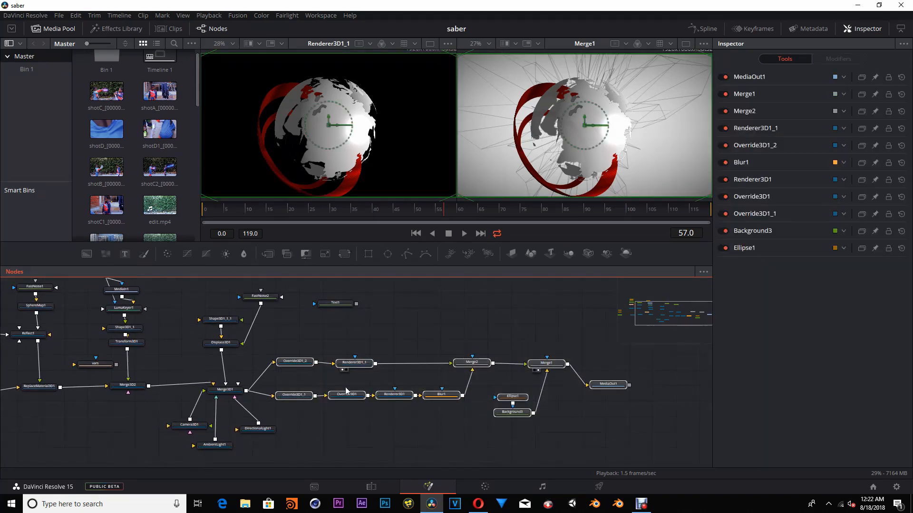
left_click_drag(296, 363, 422, 365)
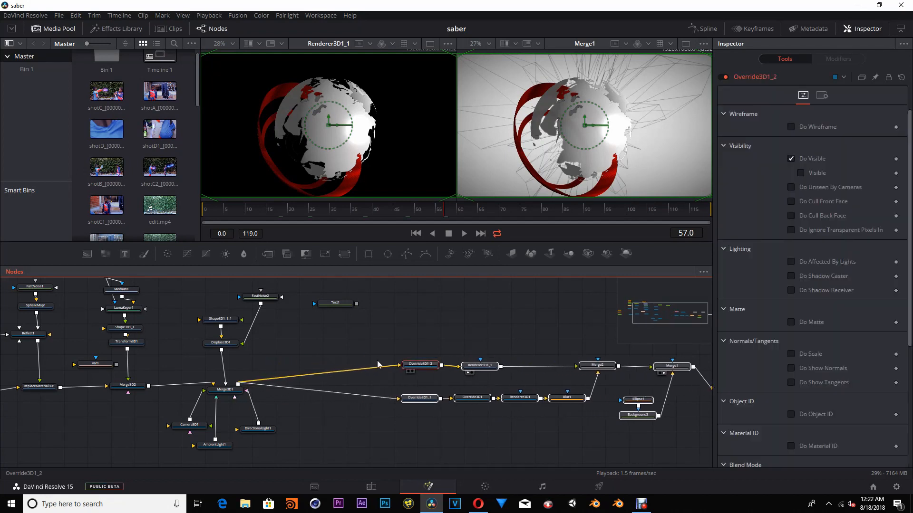
left_click_drag(358, 351, 440, 349)
- Show Text1 in both viewers and set its styled text to "London"
left_click(440, 349)
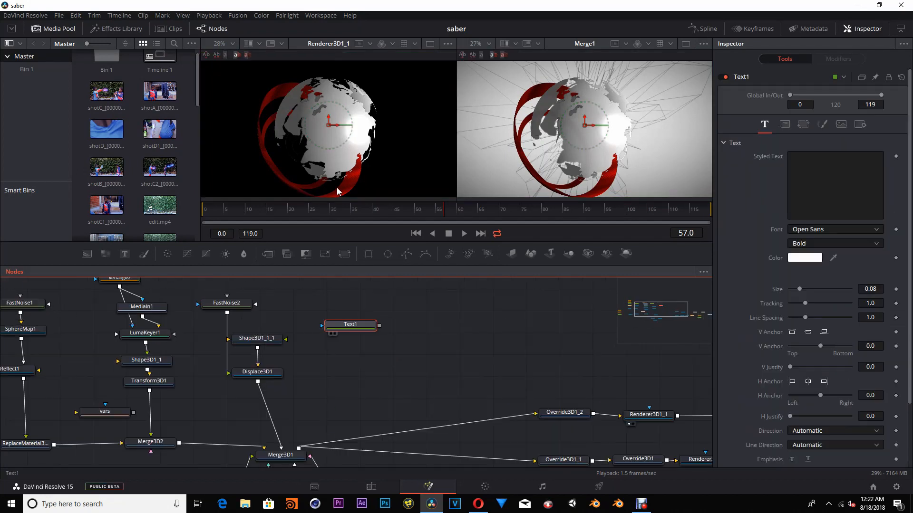
key("1")
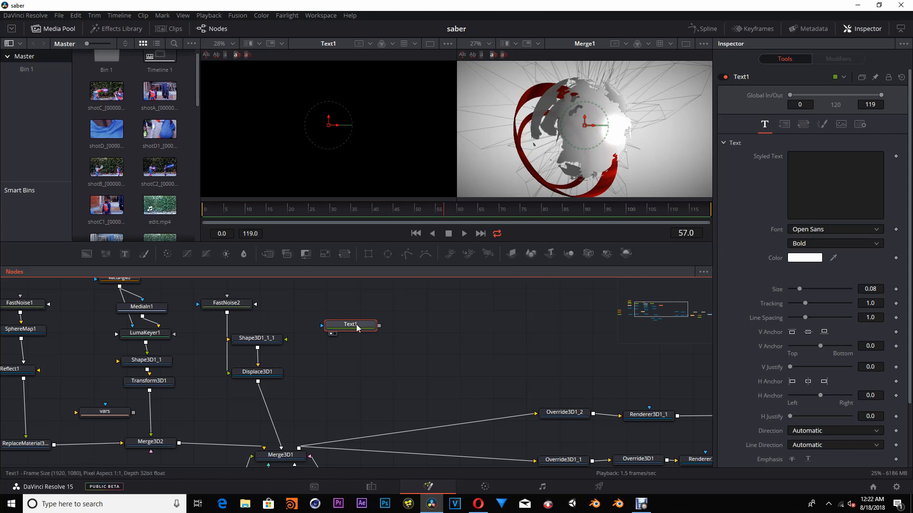
left_click_drag(357, 327, 598, 140)
scroll(392, 358, "up", 2)
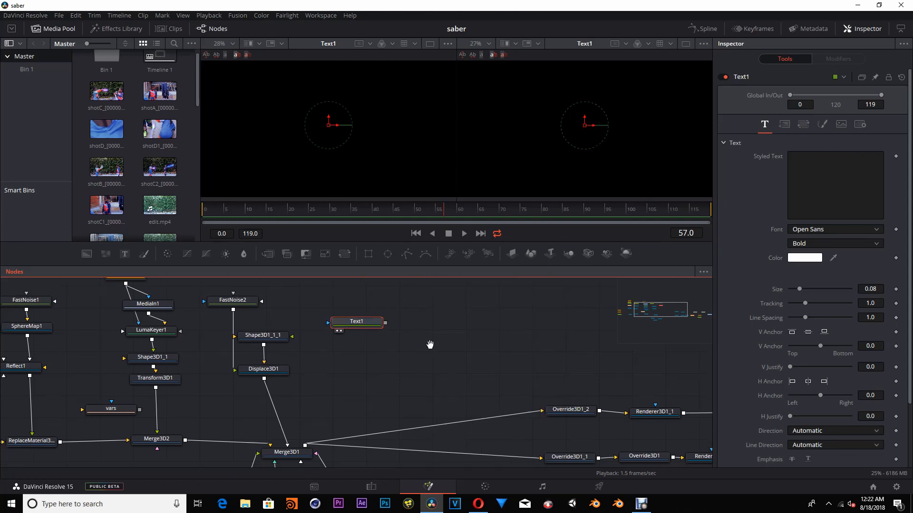
left_click(828, 176)
type("Lo")
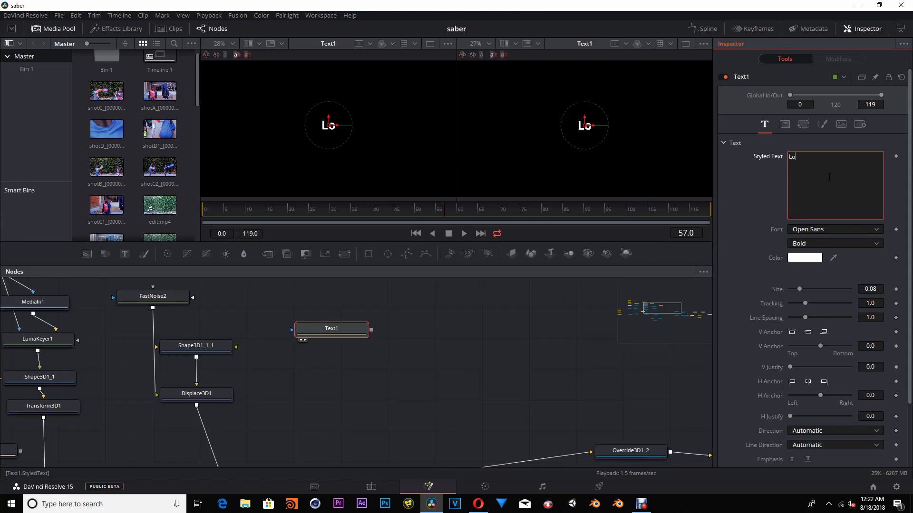
type("ndon")
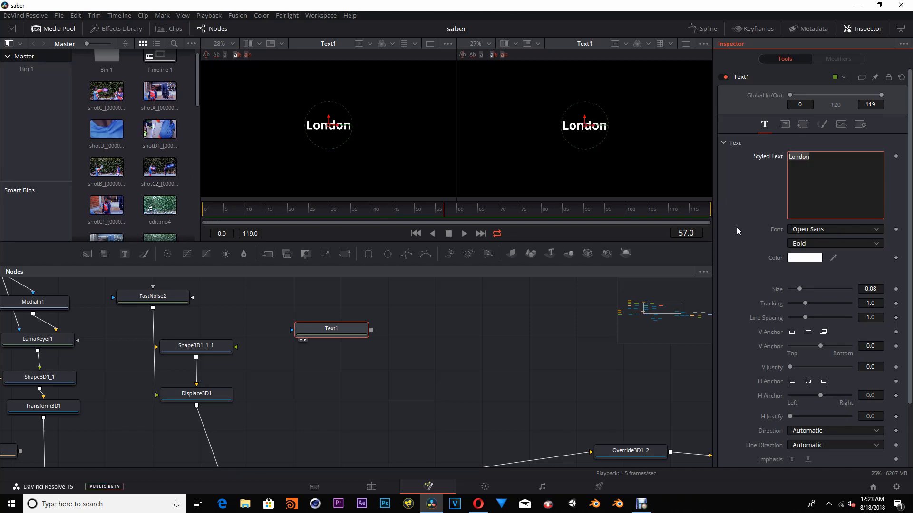
- Keyframe Text1's styled text at frame 0 and change it to "Paris" at frame 1
left_click(416, 234)
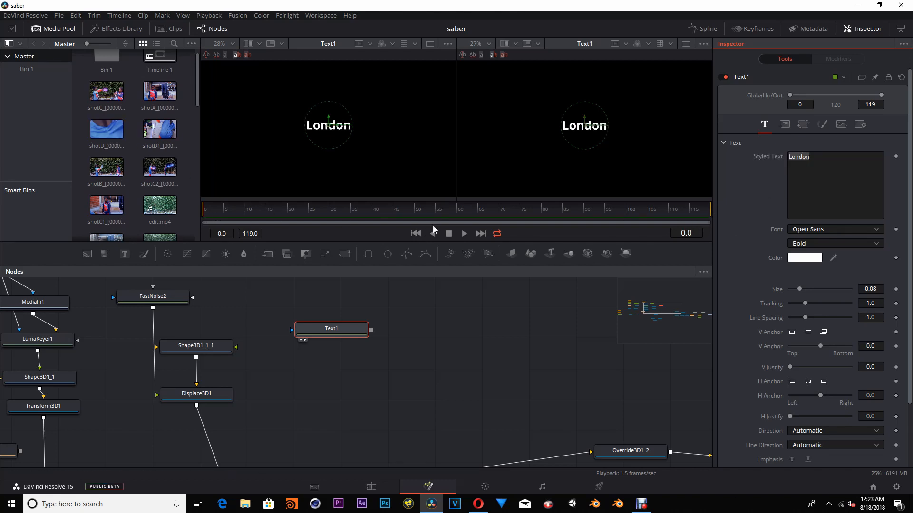
left_click(895, 157)
left_click(829, 163)
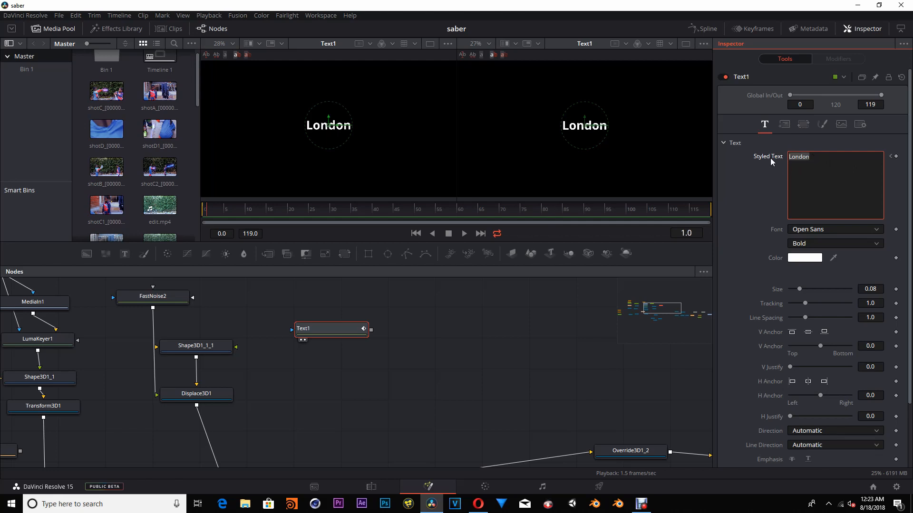
type("Pa")
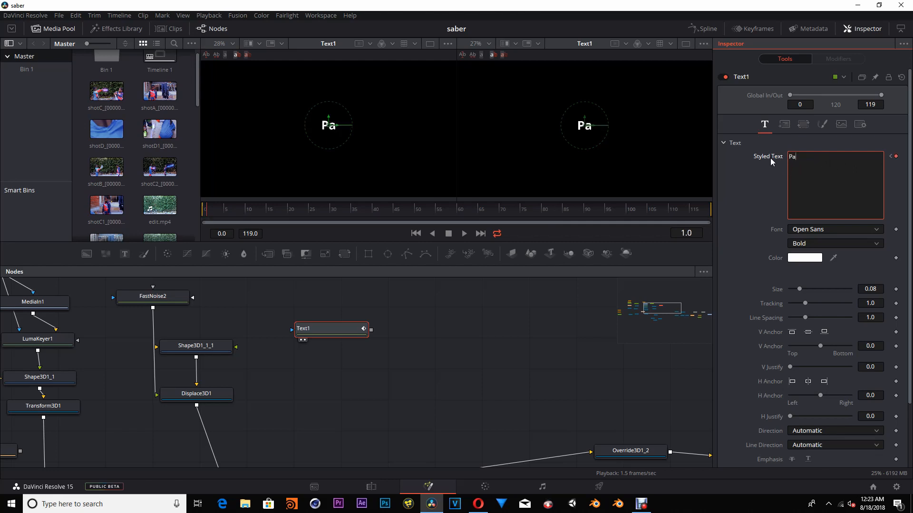
type("ris")
left_click(594, 290)
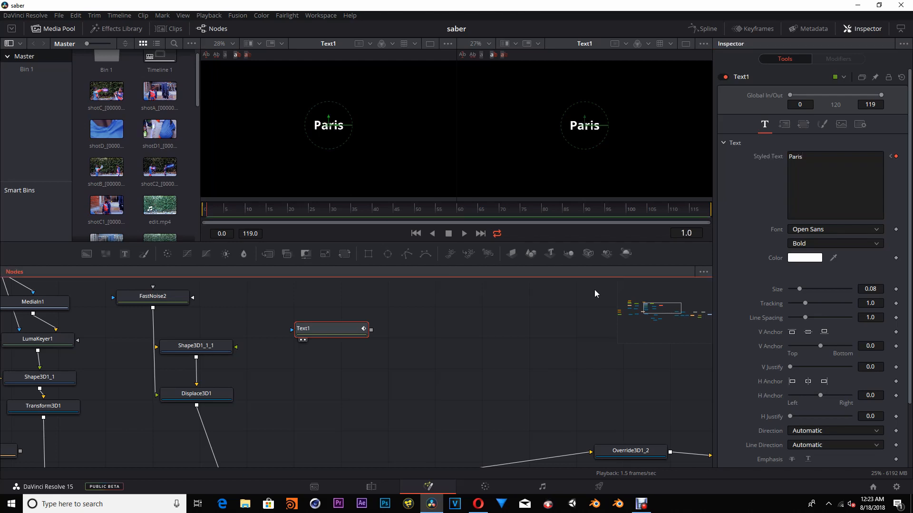
- Change Text1's styled text to "Rome" at frame 2
key("Right")
left_click_drag(808, 156, 757, 156)
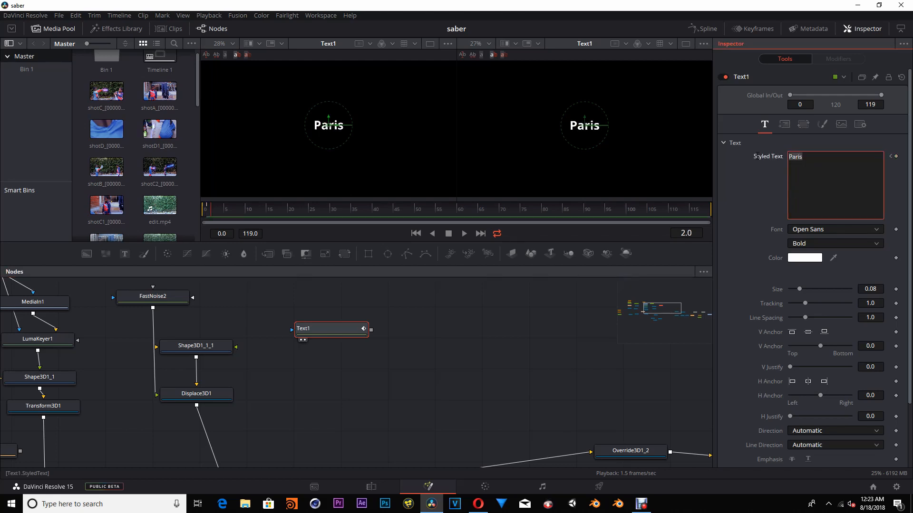
type("Rome")
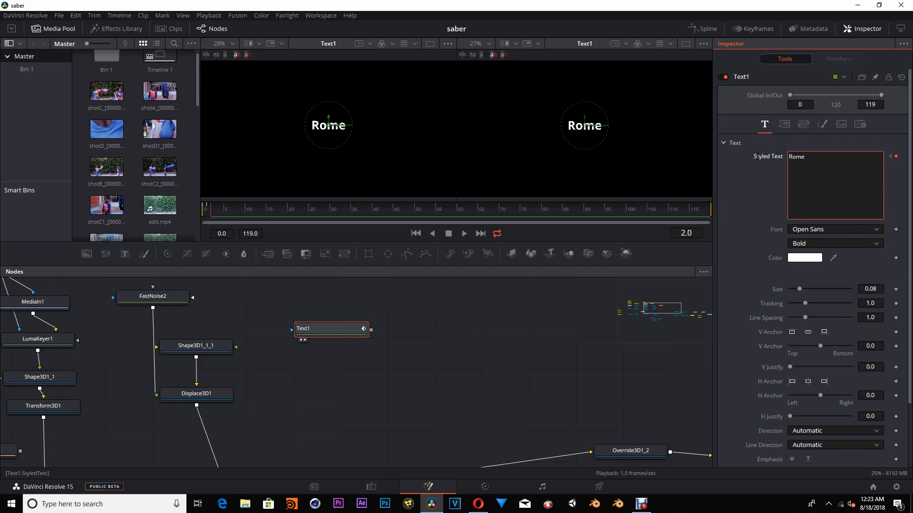
- Advance to frame 3 and change Text1's styled text to "NewYork"
left_click(606, 349)
key("Right")
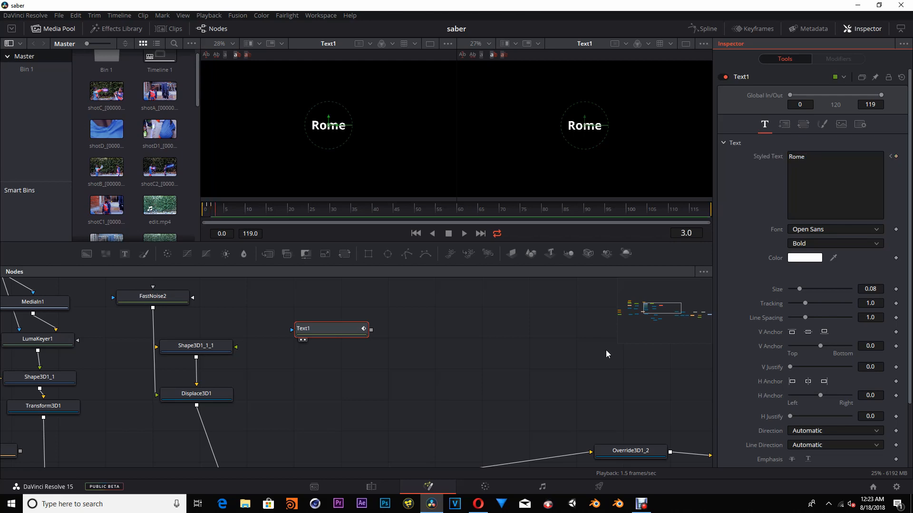
left_click_drag(804, 156, 764, 158)
type("New")
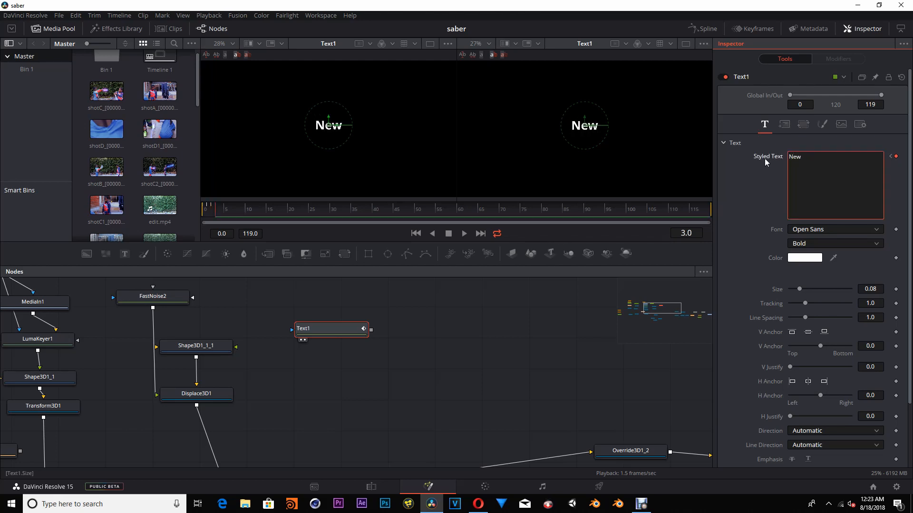
type("York")
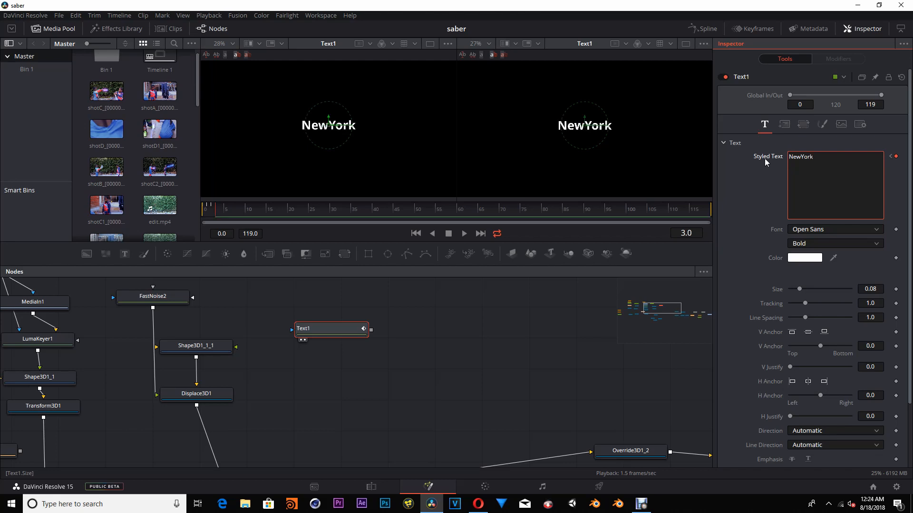
left_click(569, 366)
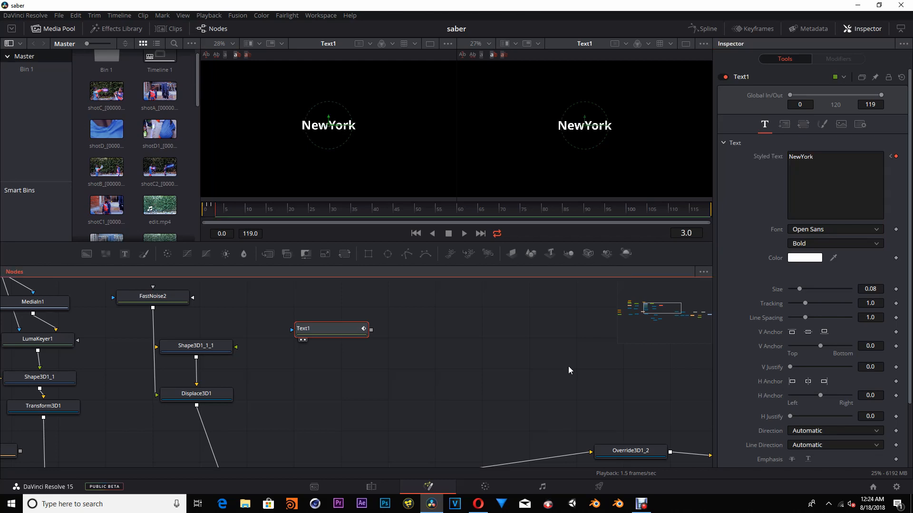
- Advance to frame 4 and change Text1's styled text to "Berjin"
key("Right")
left_click(772, 157)
type("jin")
left_click(517, 312)
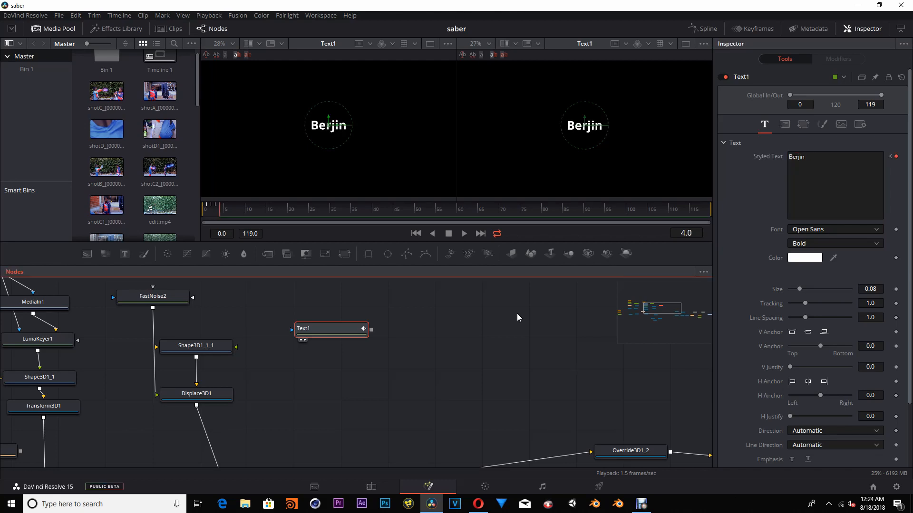
- Change Text1's styled text to "Dubai" at frame 5
left_click(827, 163)
key("ctrl+a")
type("Duba")
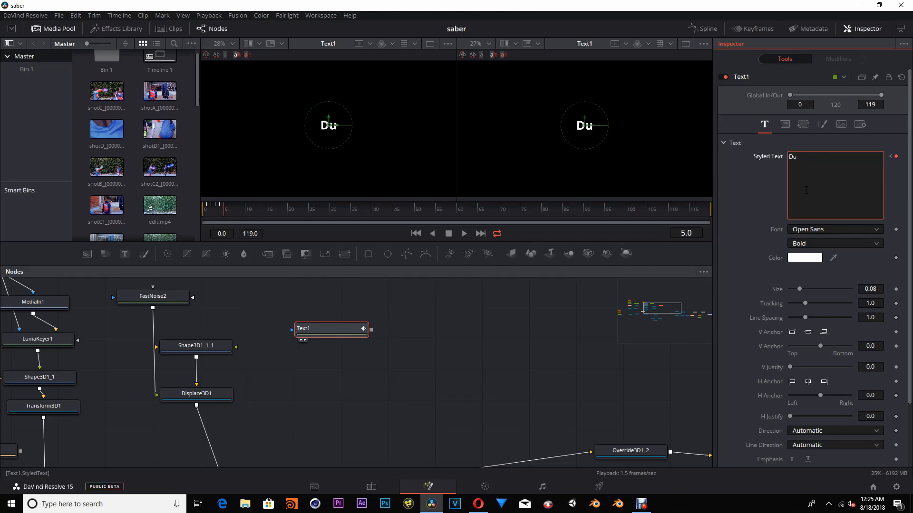
type("i")
- Show Merge3D1 in the second viewer and enable wireframe on the Shape3D1_1_1 sphere
scroll(437, 347, "down", 2)
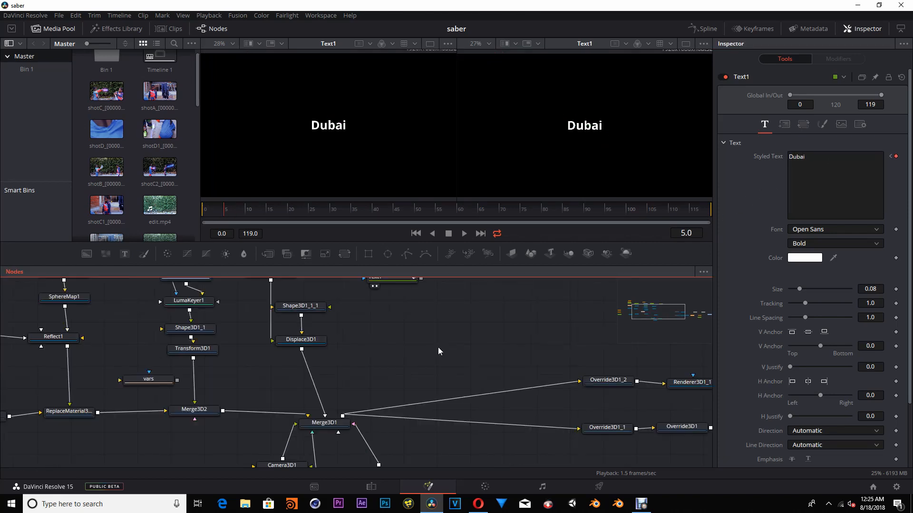
left_click_drag(438, 347, 397, 360)
key("2")
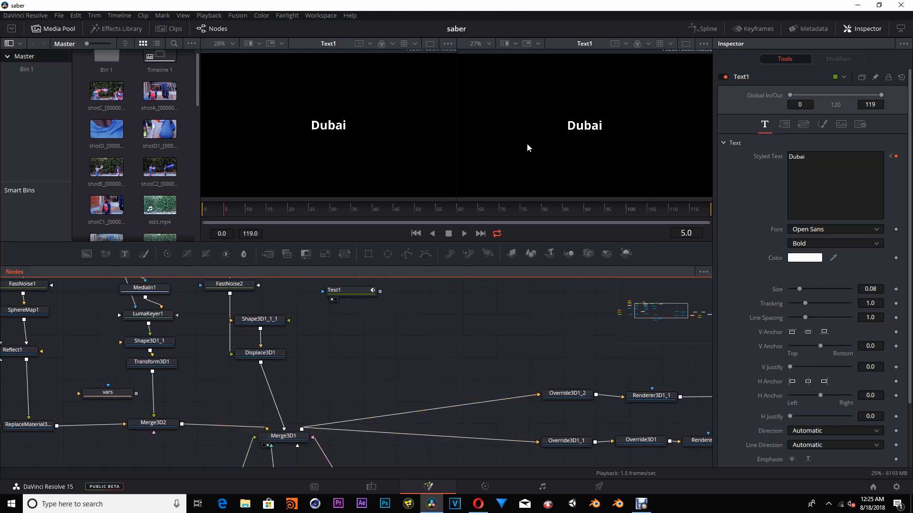
left_click_drag(403, 374, 404, 332)
scroll(303, 292, "up", 1)
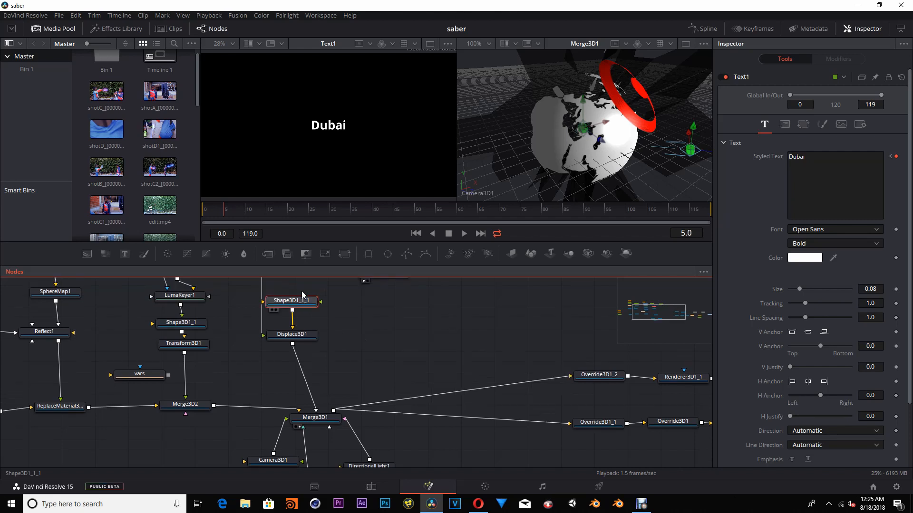
left_click(304, 302)
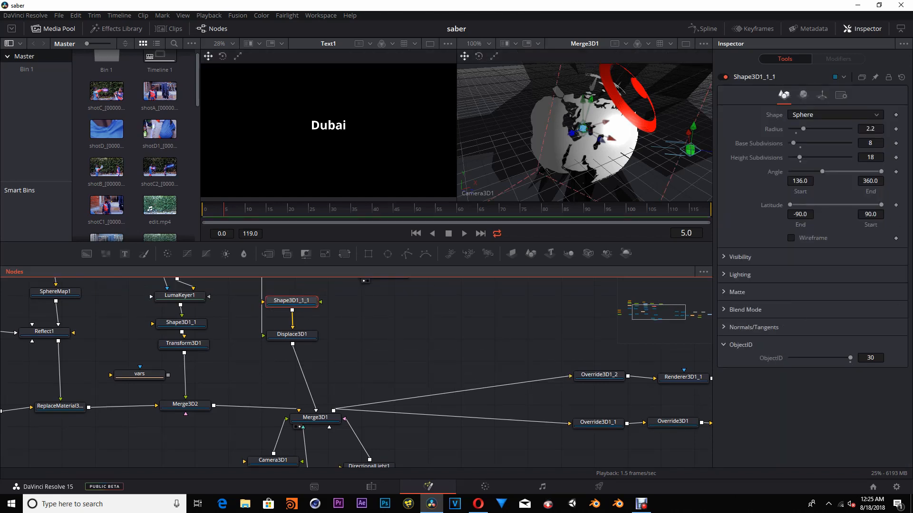
left_click(790, 238)
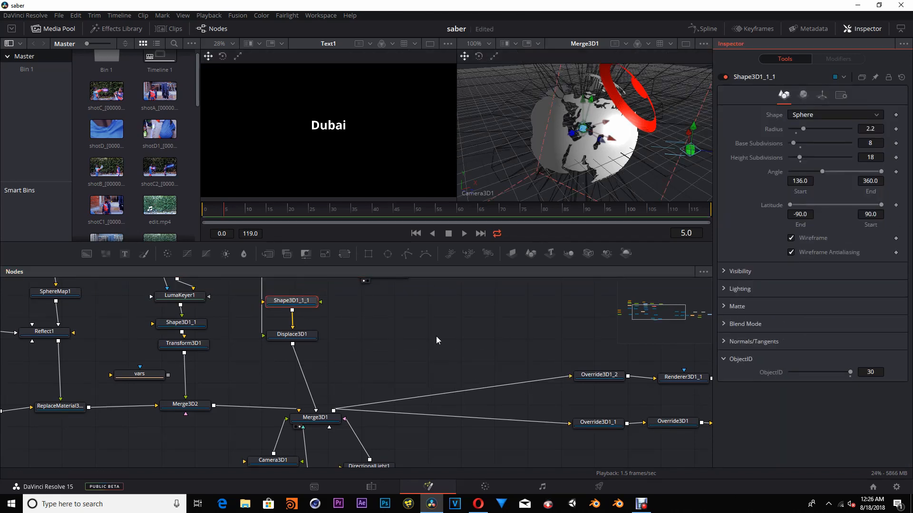
- Add a pEmitter node feeding a pRender node near Text1 and connect pRender1 to Merge3D1
left_click_drag(435, 336, 350, 382)
left_click(349, 381)
left_click(451, 255)
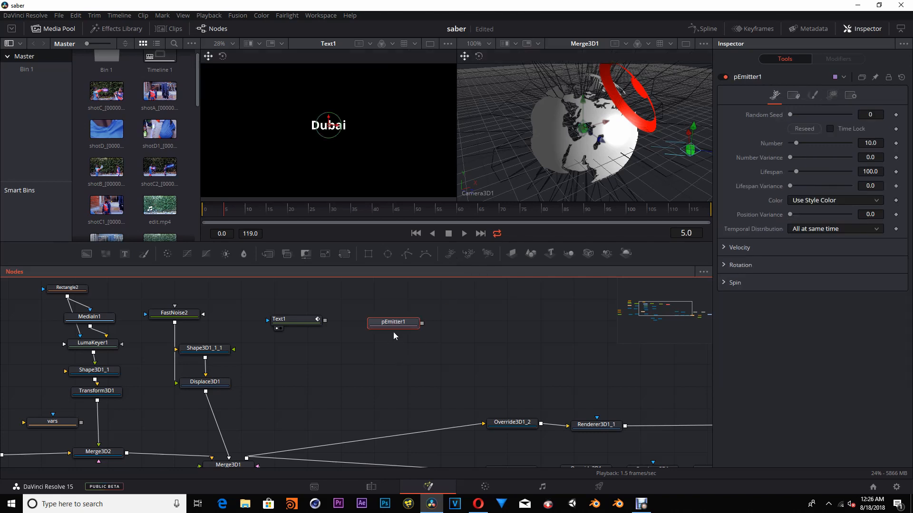
left_click(488, 254)
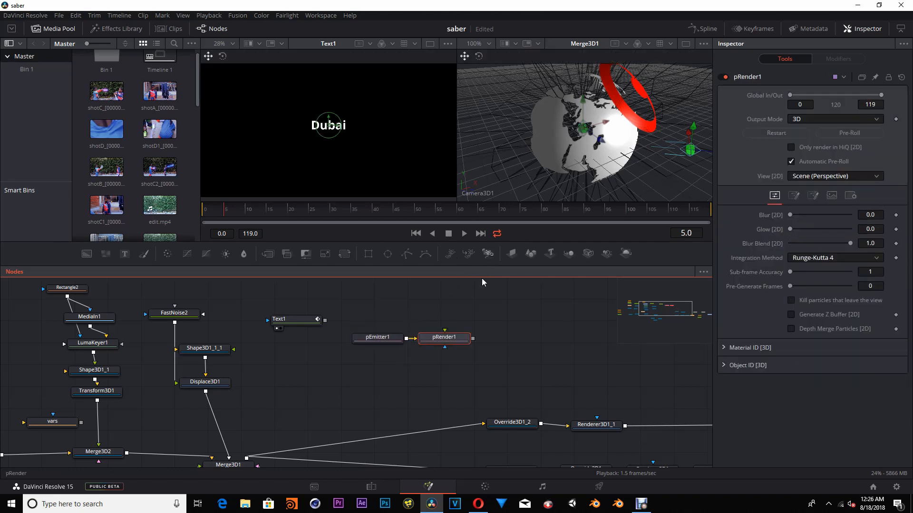
left_click_drag(377, 337, 369, 337)
left_click_drag(462, 365, 267, 423)
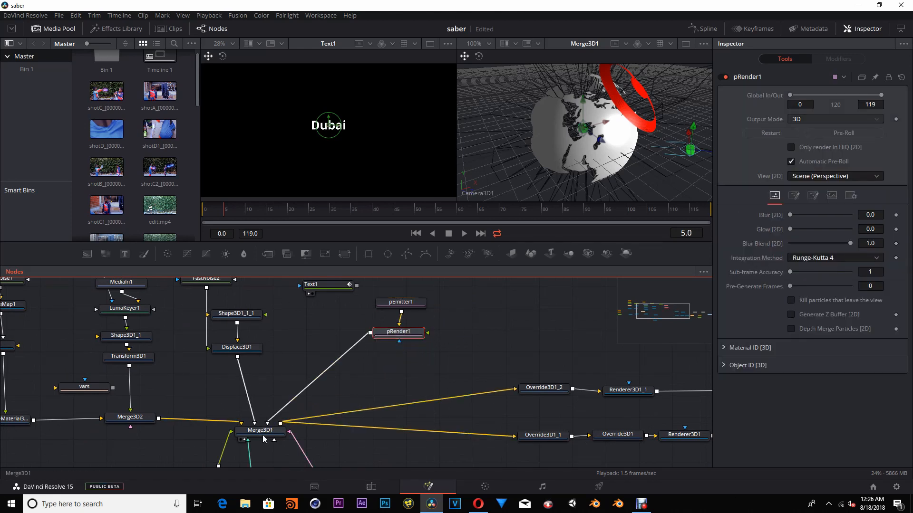
- Move pEmitter1 and pRender1 together below Text1 and show pRender1 in the first viewer
left_click_drag(452, 345, 469, 388)
left_click(429, 351, "ctrl")
left_click_drag(428, 352, 408, 353)
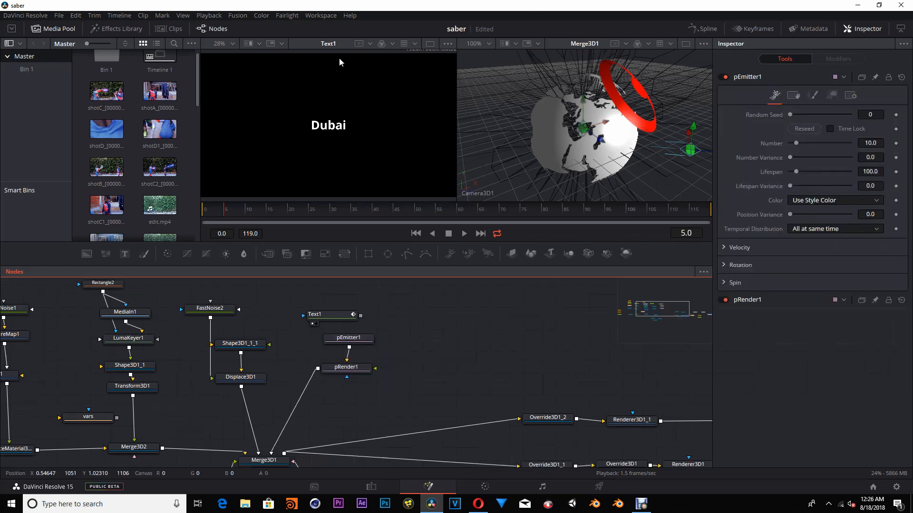
left_click_drag(354, 369, 373, 172)
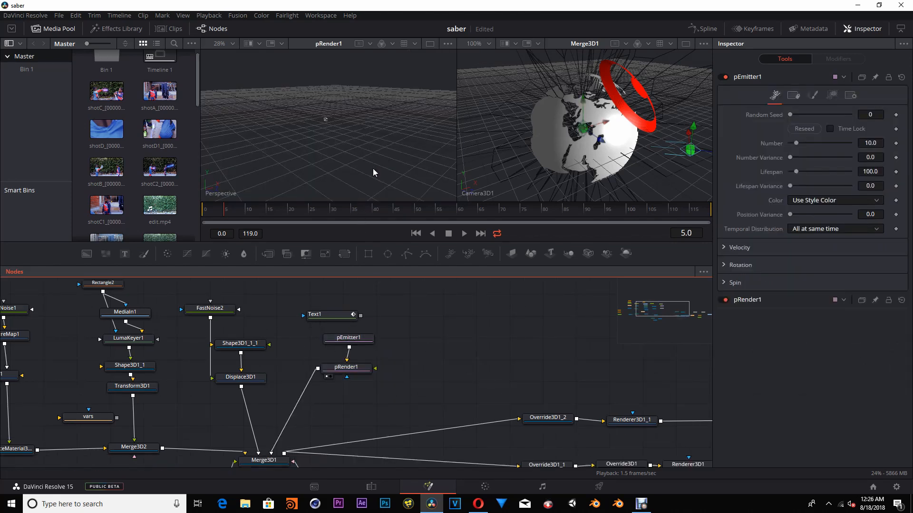
- Set pEmitter1's region to Mesh and connect Displace3D1's output to the emitter's input
left_click(367, 341)
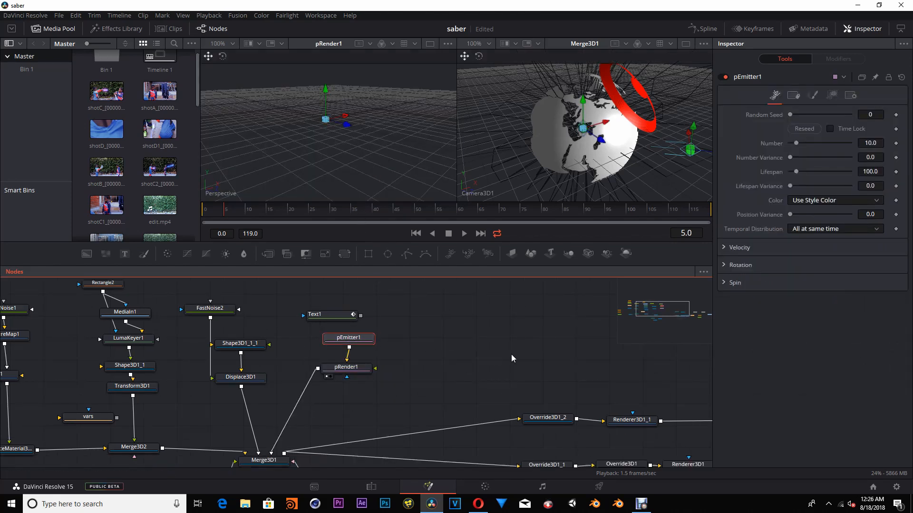
left_click(832, 95)
left_click(835, 115)
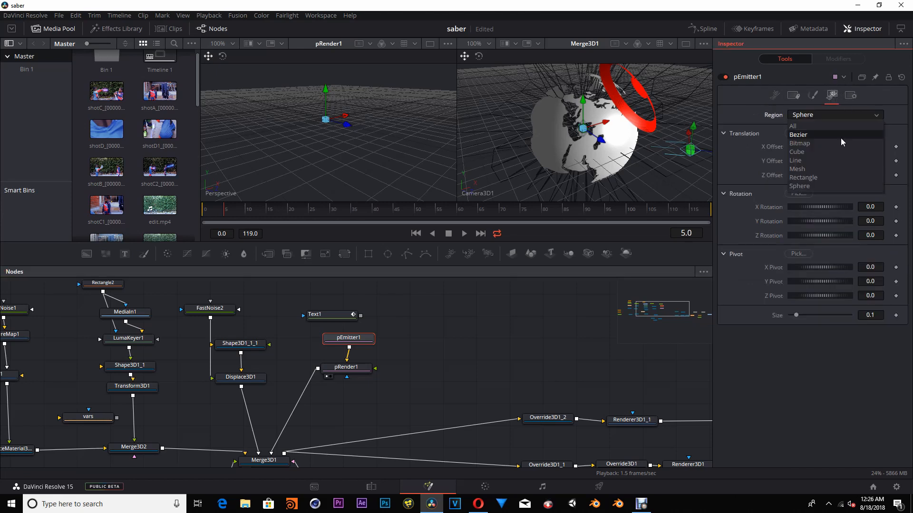
left_click(814, 169)
left_click_drag(349, 338, 345, 341)
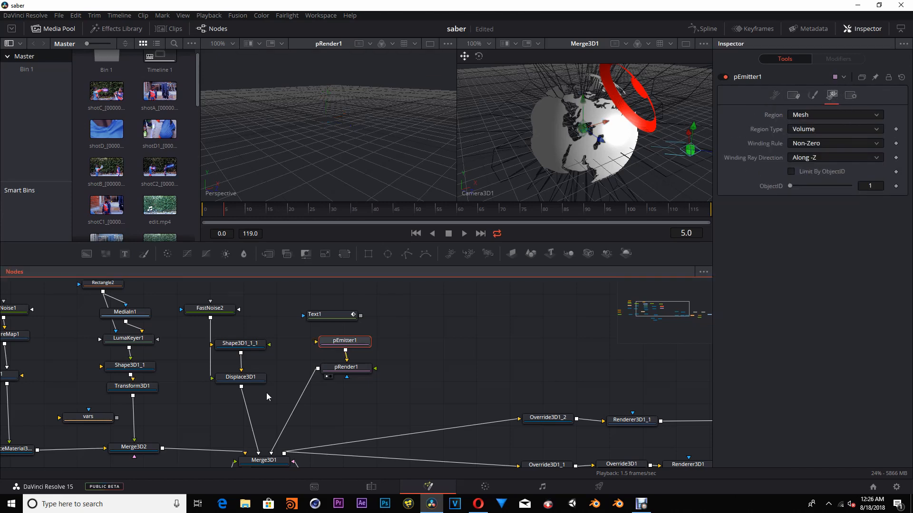
left_click_drag(241, 388, 340, 343)
left_click(400, 350)
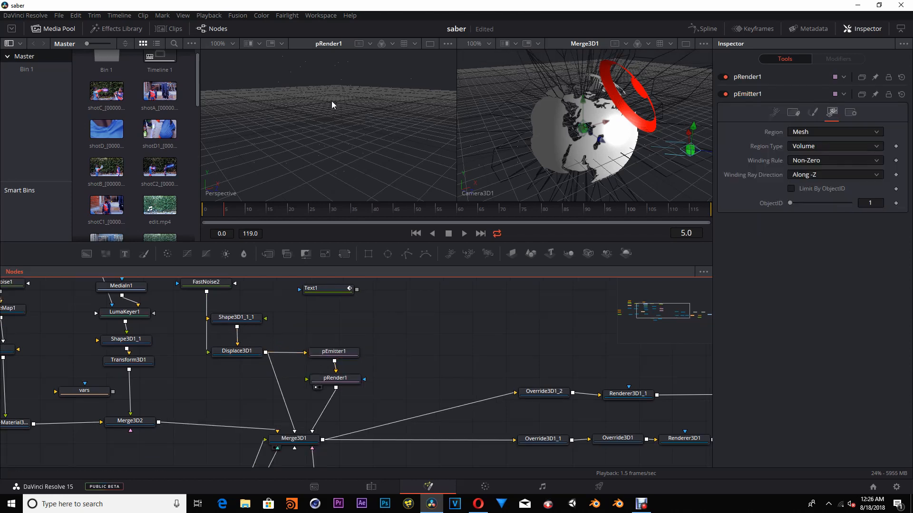
- Play the composition to preview the mesh-emitted particles, stop, and return to frame 0
left_click(464, 233)
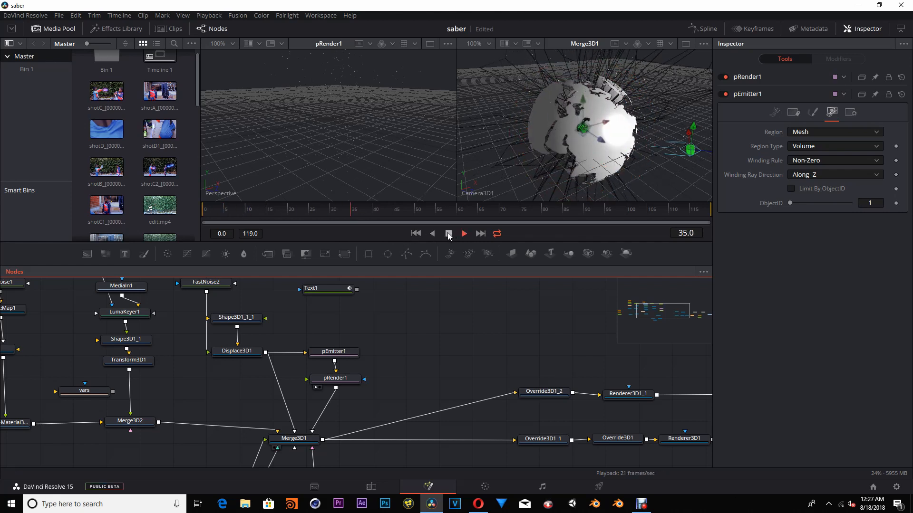
left_click(447, 234)
left_click(416, 234)
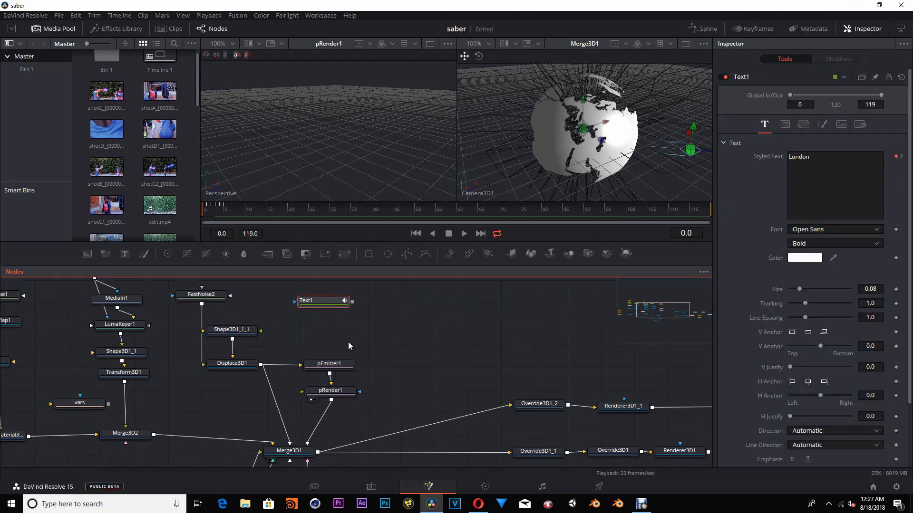
- Keyframe pEmitter1's Number at 0 on frame 0 and raise it to 10 at frame 5
left_click(342, 367)
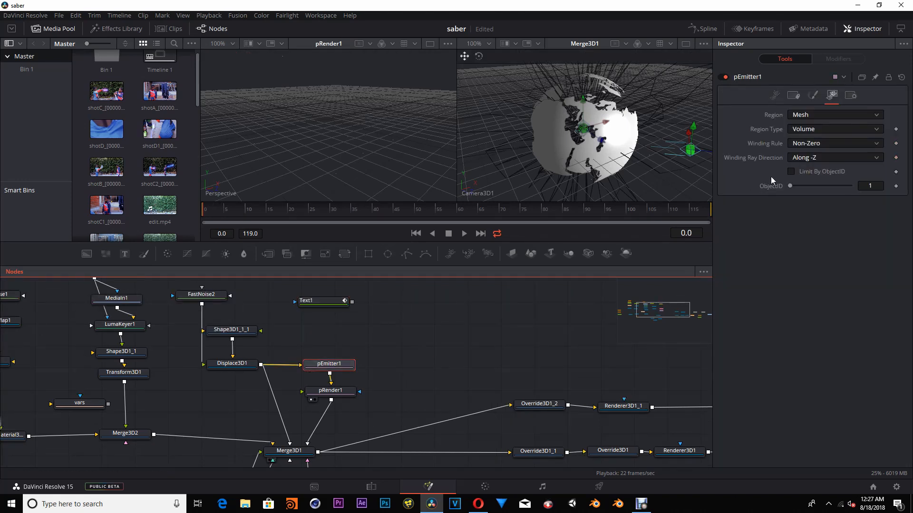
left_click(774, 95)
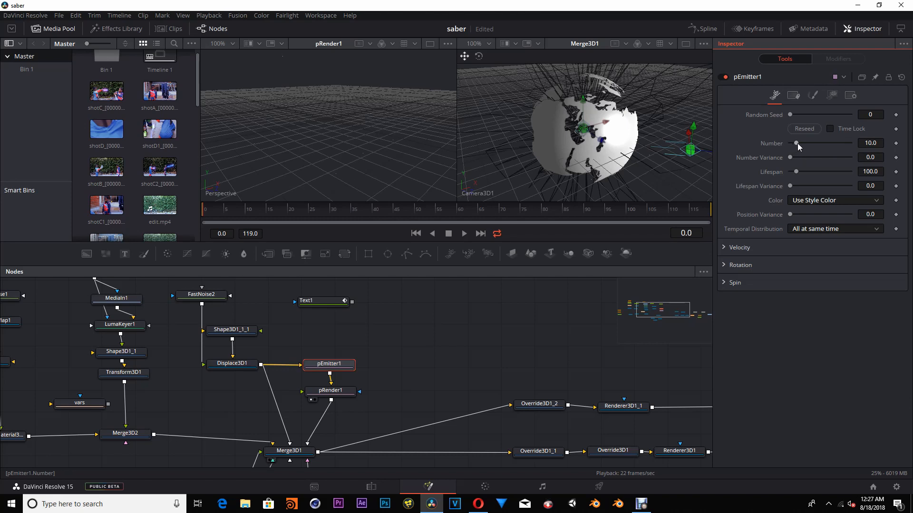
left_click_drag(797, 143, 782, 144)
right_click(790, 145)
left_click(810, 148)
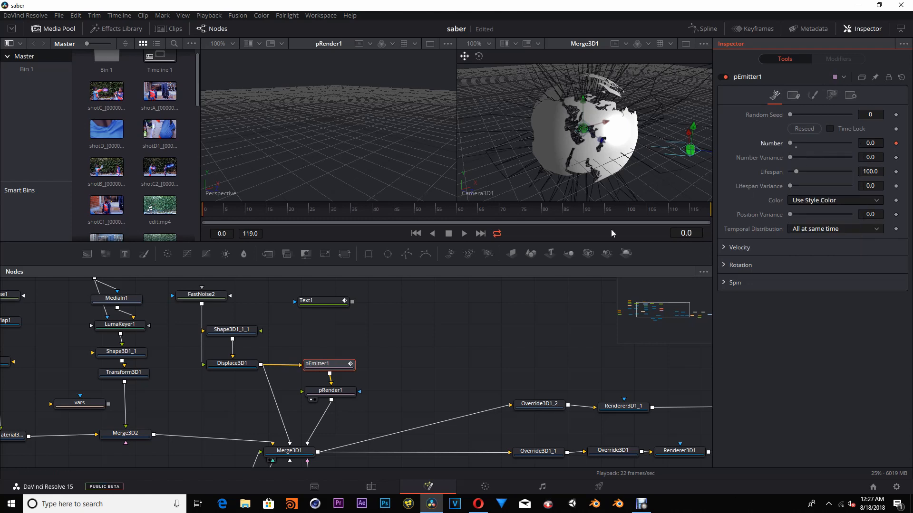
left_click(223, 211)
left_click_drag(222, 211, 225, 212)
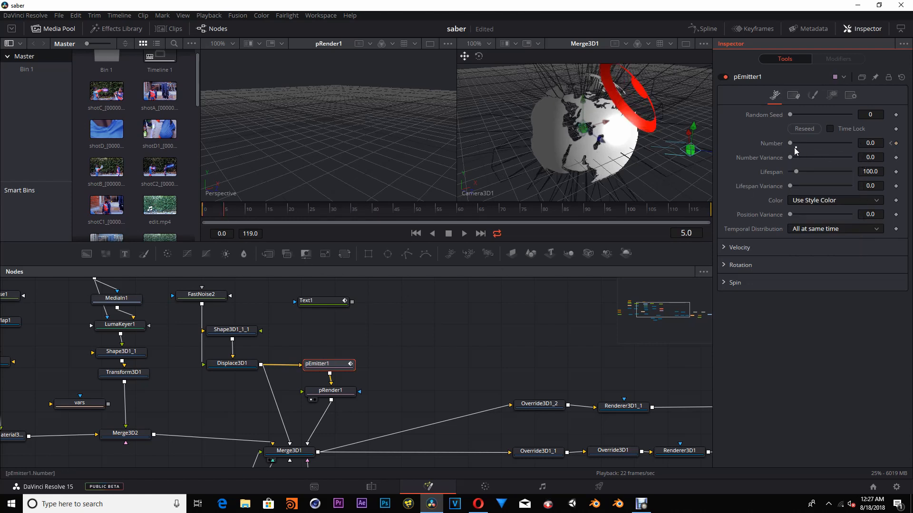
left_click(797, 148)
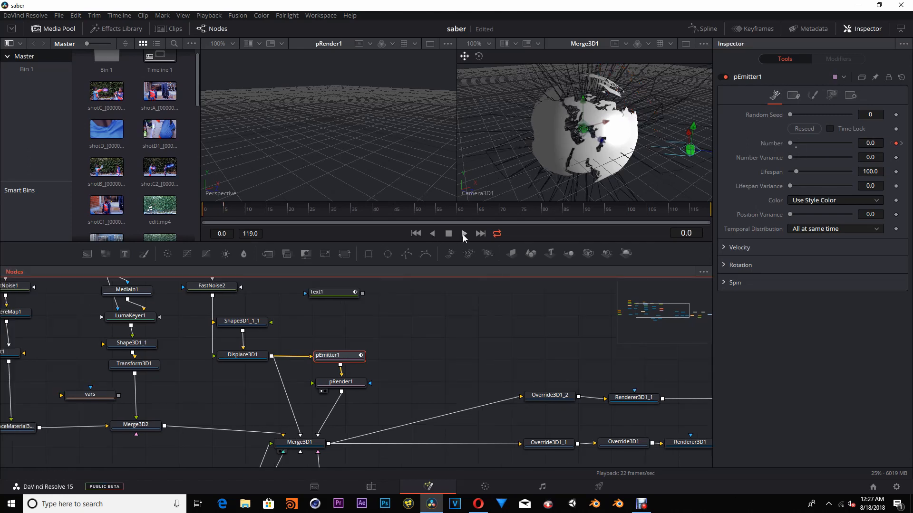
- Play back the keyframed particle emission, stop, and return to frame 0
left_click(463, 235)
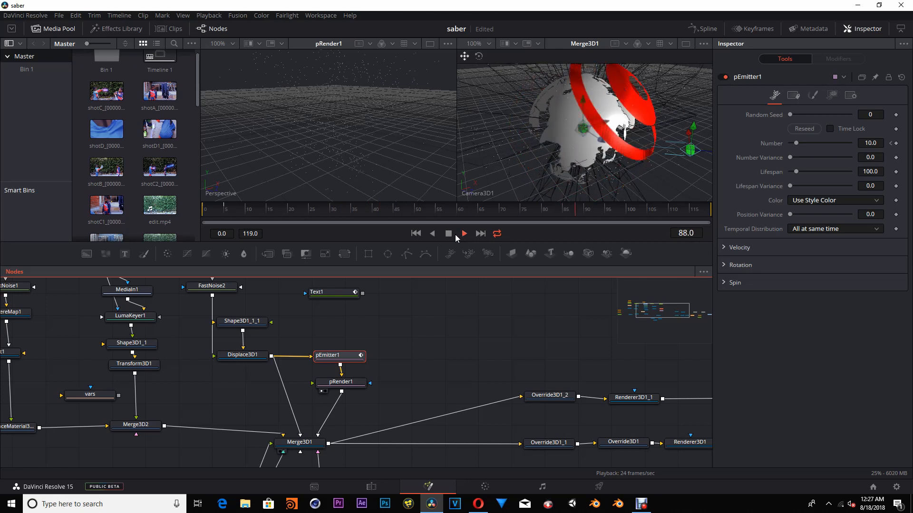
left_click(449, 234)
left_click(415, 233)
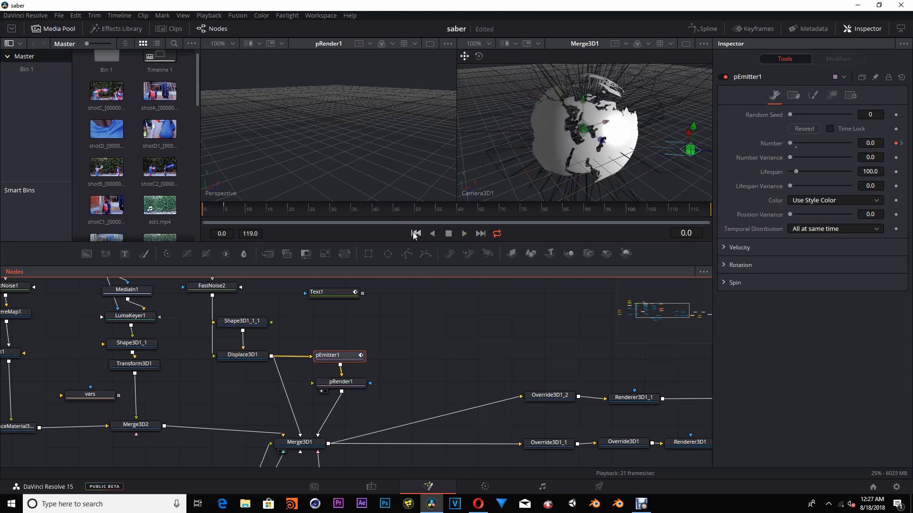
- Reverse pEmitter1's Number keyframes, setting 0 at frame 5 and 10 at frame 0
left_click(225, 211)
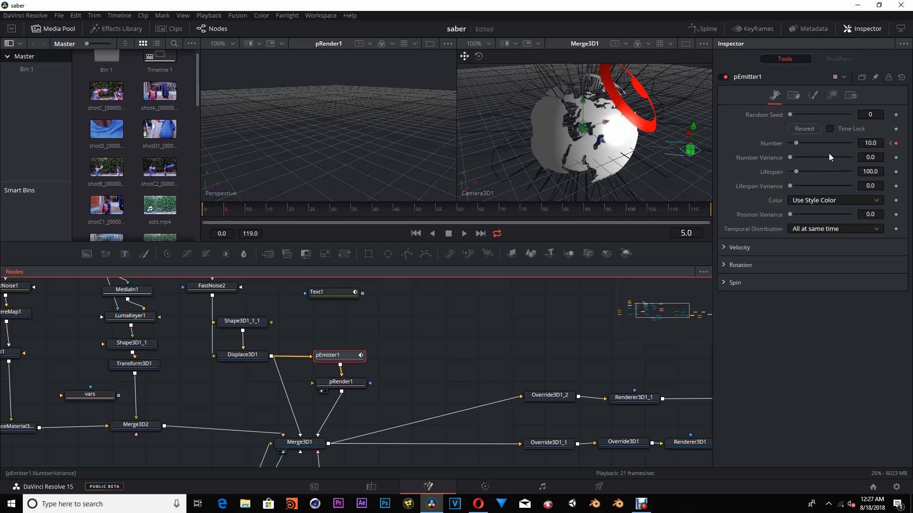
left_click_drag(797, 144, 773, 148)
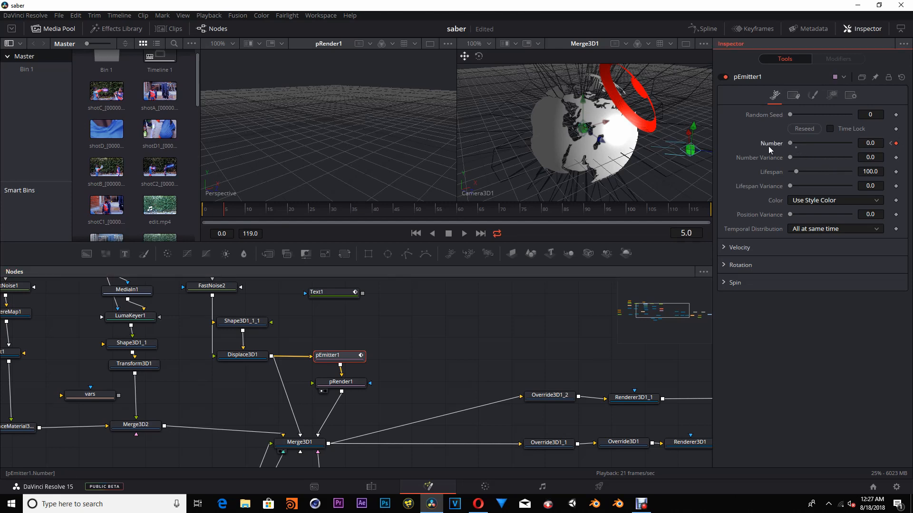
left_click(416, 233)
left_click(797, 146)
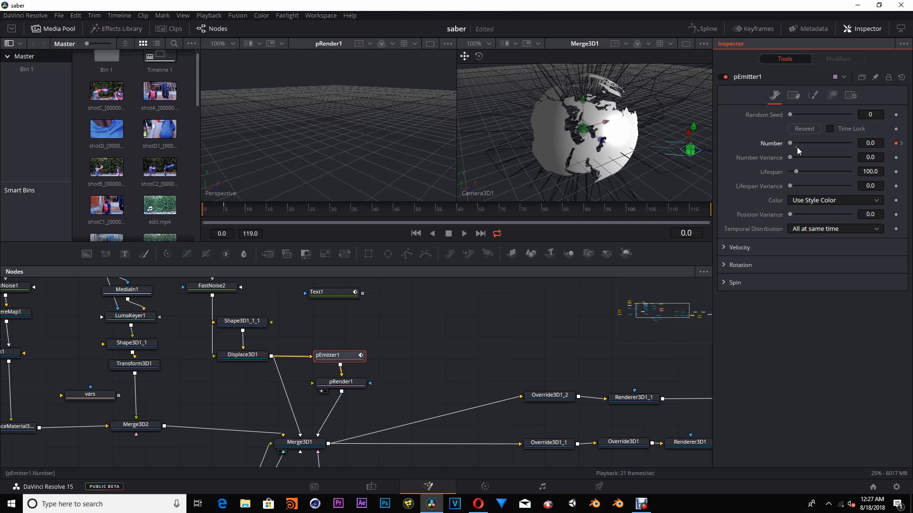
- Play back the particles with the reversed Number keyframes, stop, and return to frame 0
left_click(464, 234)
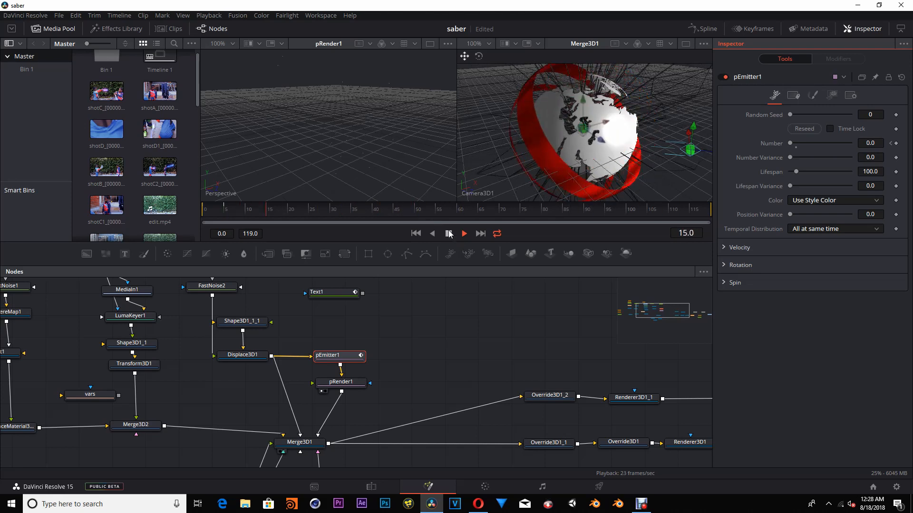
left_click(449, 233)
left_click(415, 233)
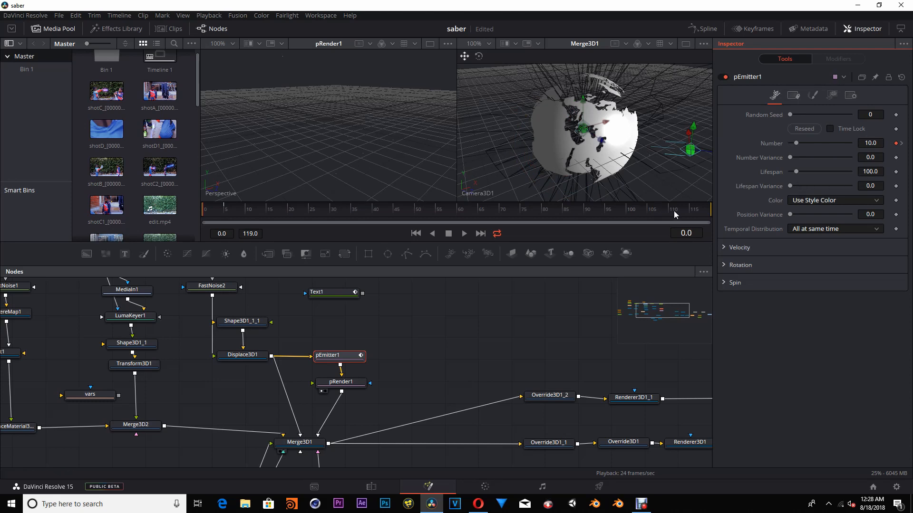
- Set pEmitter1's Lifespan to 150 and play back the particles from the first frame
left_click(874, 172)
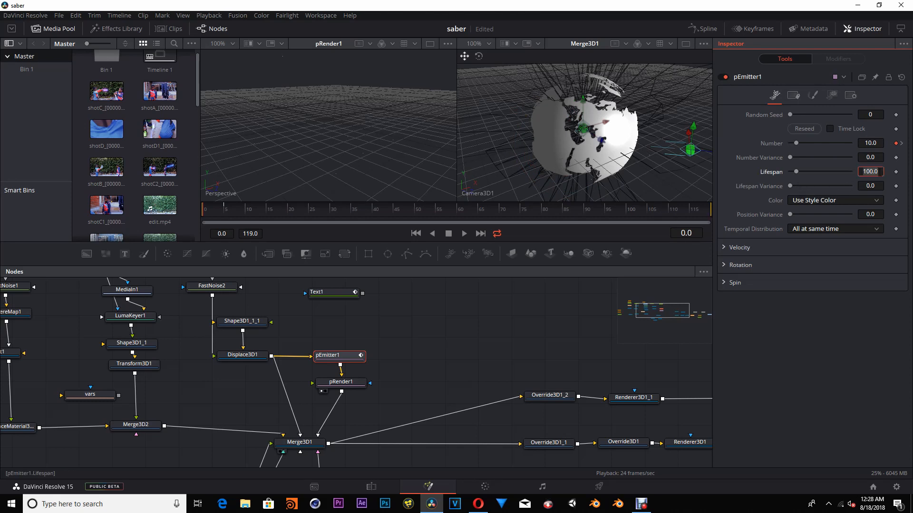
type("150")
key("Tab")
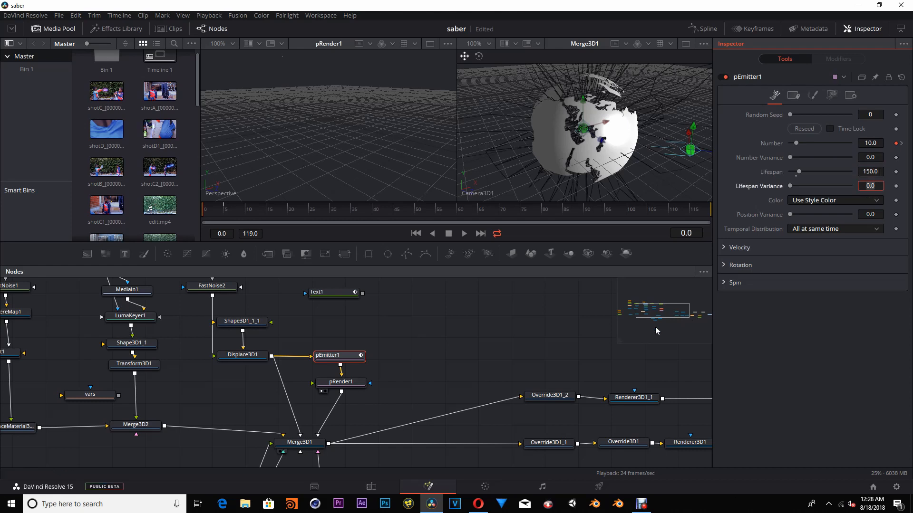
left_click(417, 236)
left_click(463, 234)
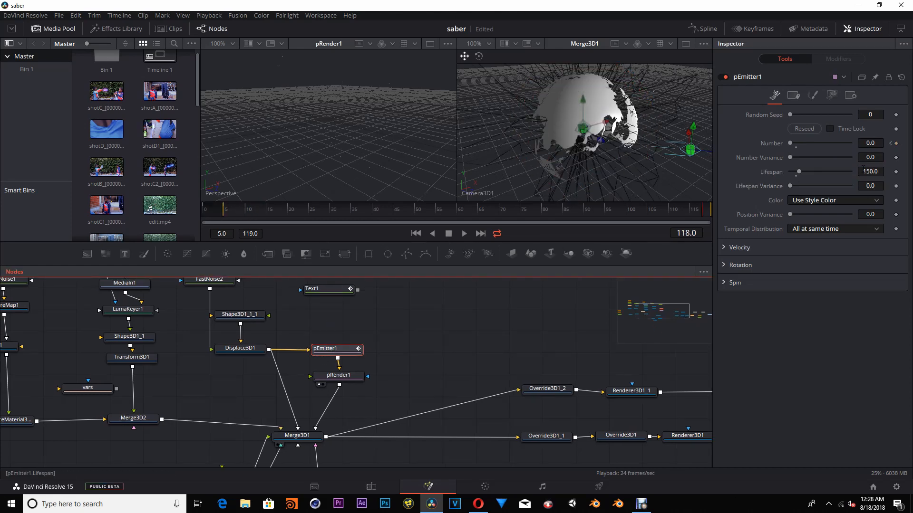
- Change pEmitter1's particle Style to Bitmap, connect Text1 as its style bitmap, and play back the result
left_click(818, 96)
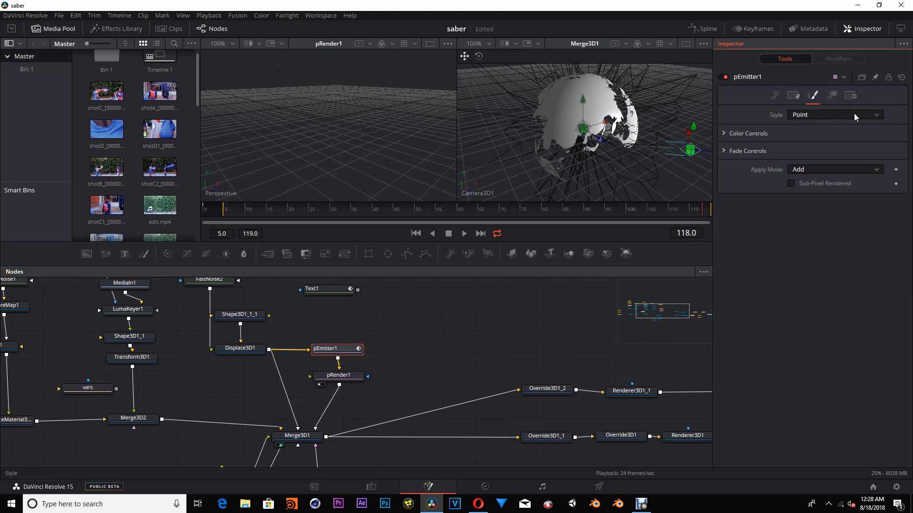
left_click(877, 116)
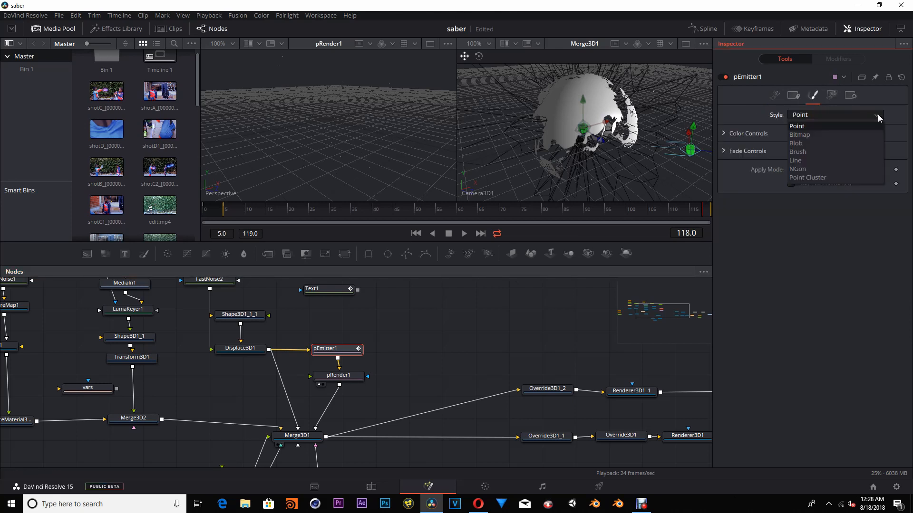
left_click(811, 134)
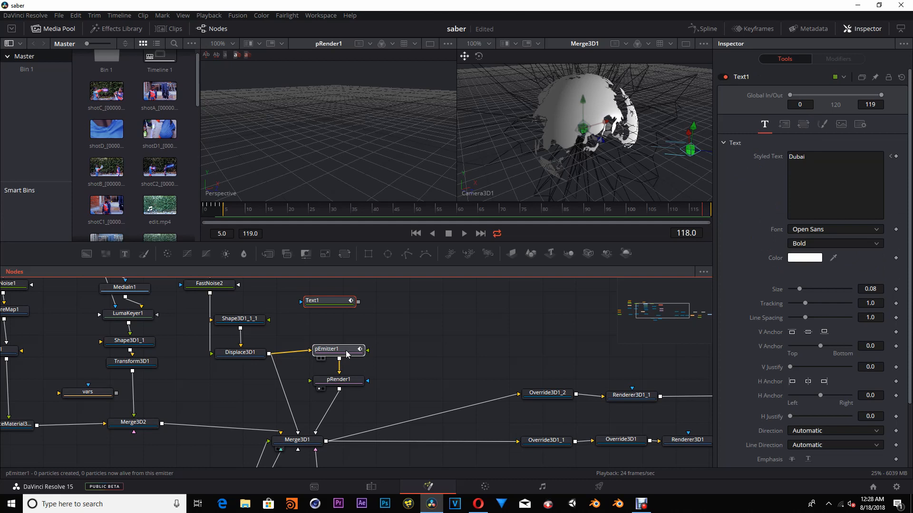
left_click(347, 354)
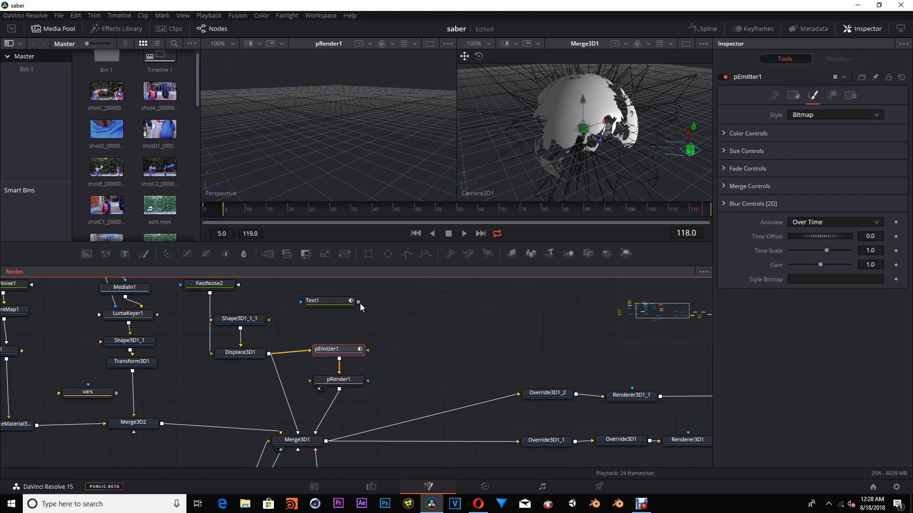
mouse_move(358, 302)
left_mouse_down()
mouse_move(361, 353)
mouse_move(342, 307)
left_mouse_up()
left_click(416, 233)
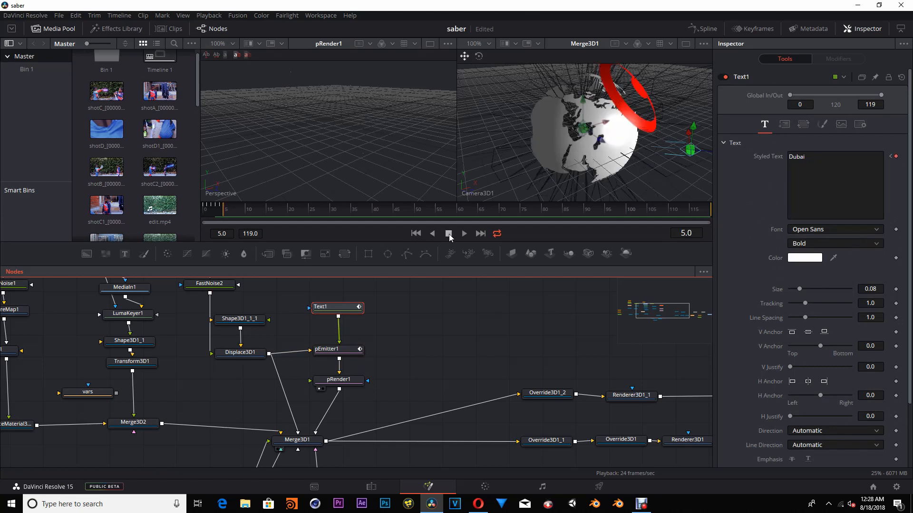
left_click(464, 233)
- Raise the Size of pEmitter1's bitmap particles first to 1.0 and finally to 2.0
left_click(351, 351)
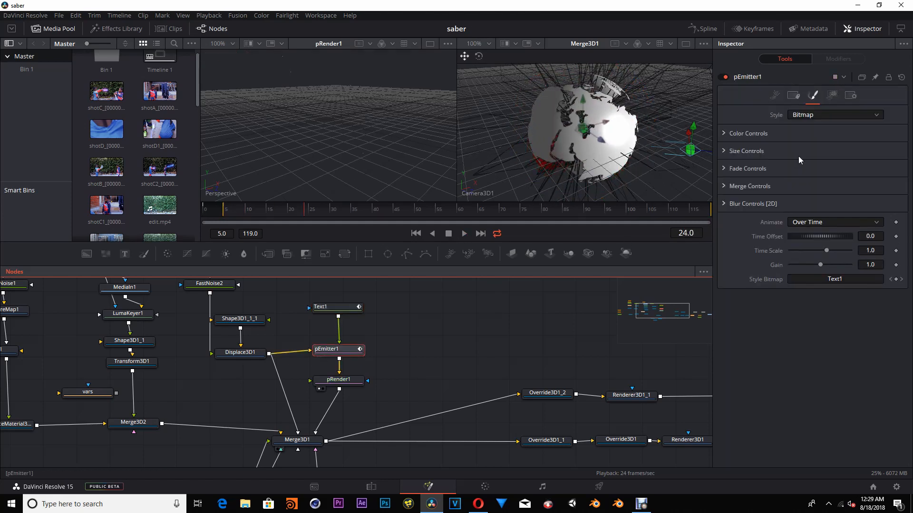
left_click(818, 100)
left_click(737, 150)
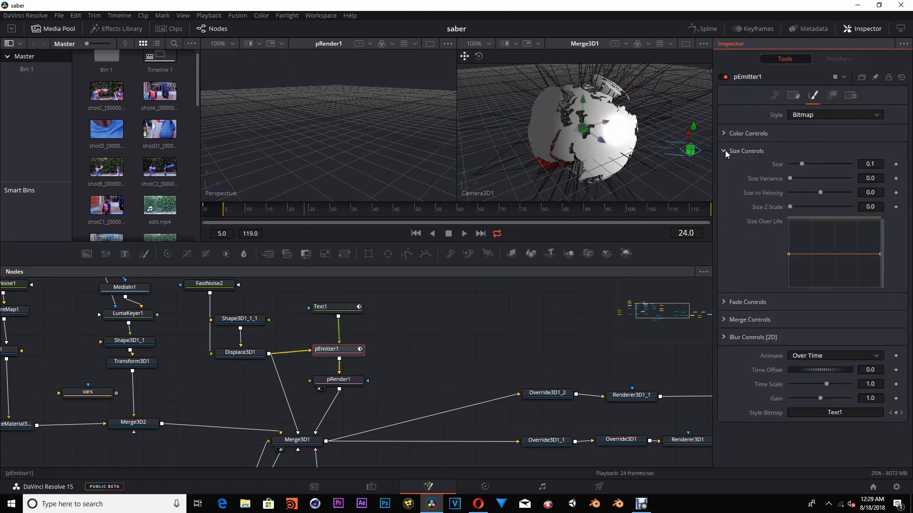
left_click(869, 164)
key("Tab")
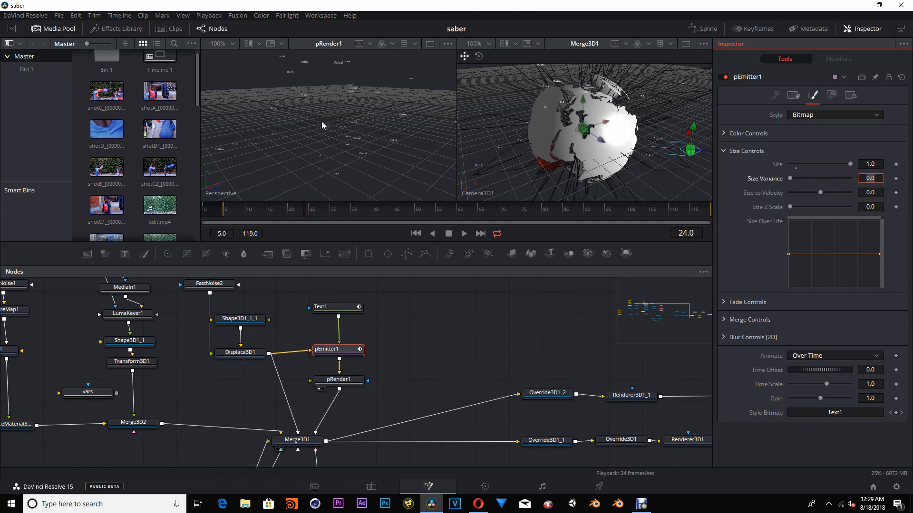
double_click(874, 164)
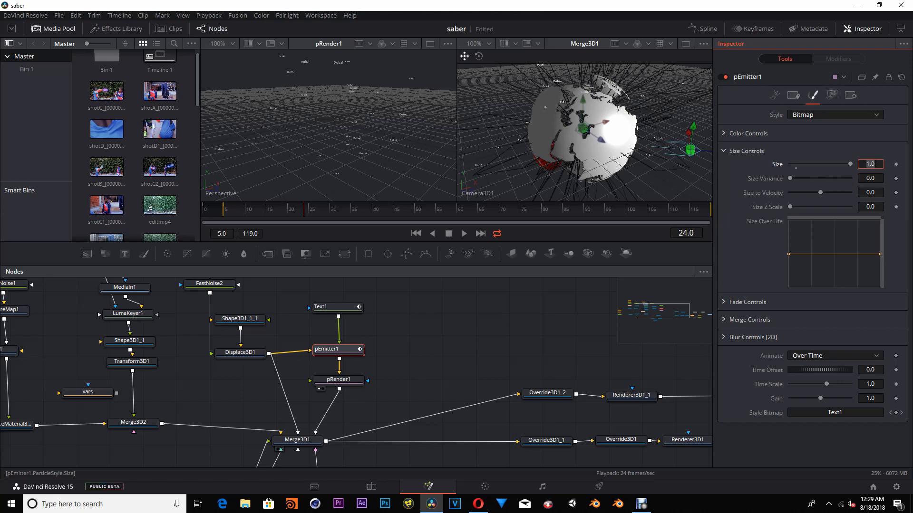
type("2")
key("Tab")
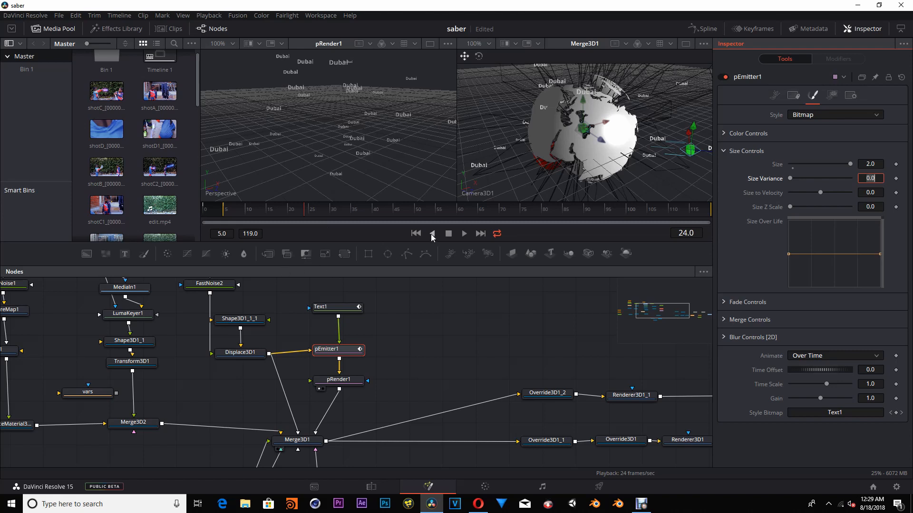
- Return to frame 5 and set pEmitter1's bitmap Animate option to Particle Birth Time, checking the city names up close
left_click(416, 234)
left_click(336, 307)
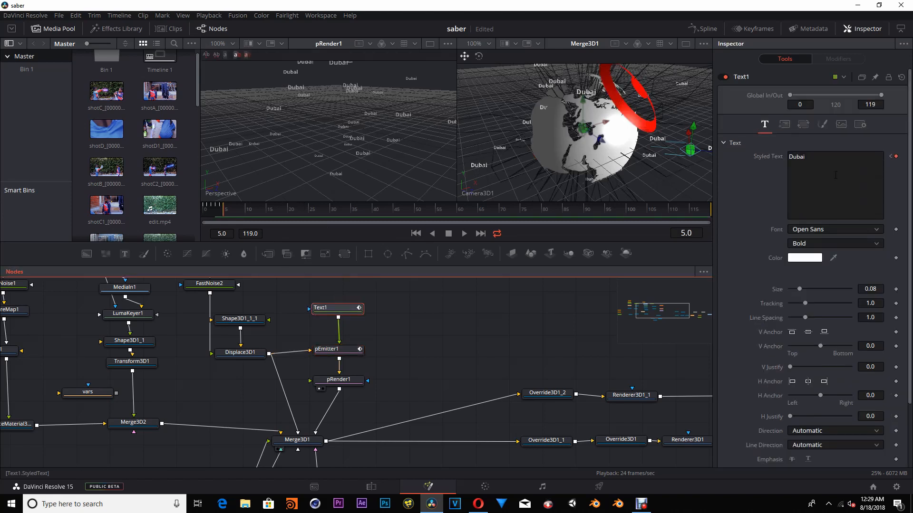
left_click(354, 350)
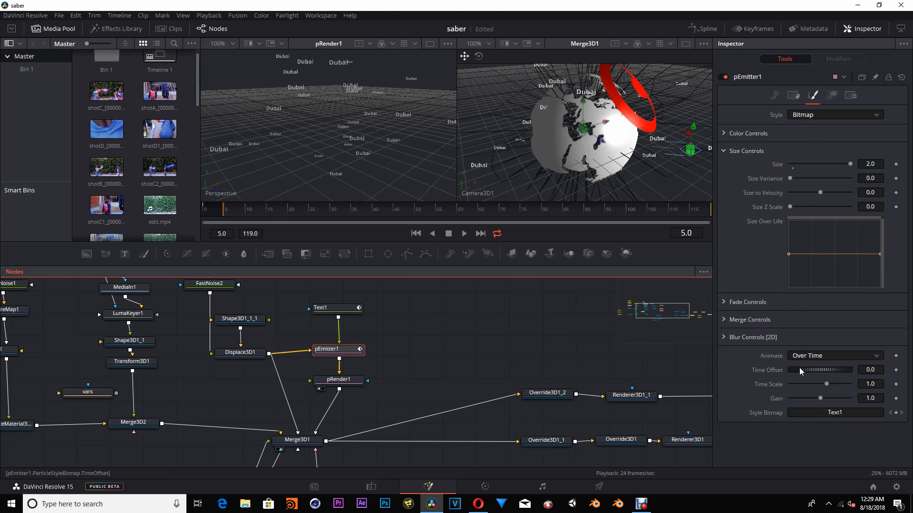
left_click(876, 357)
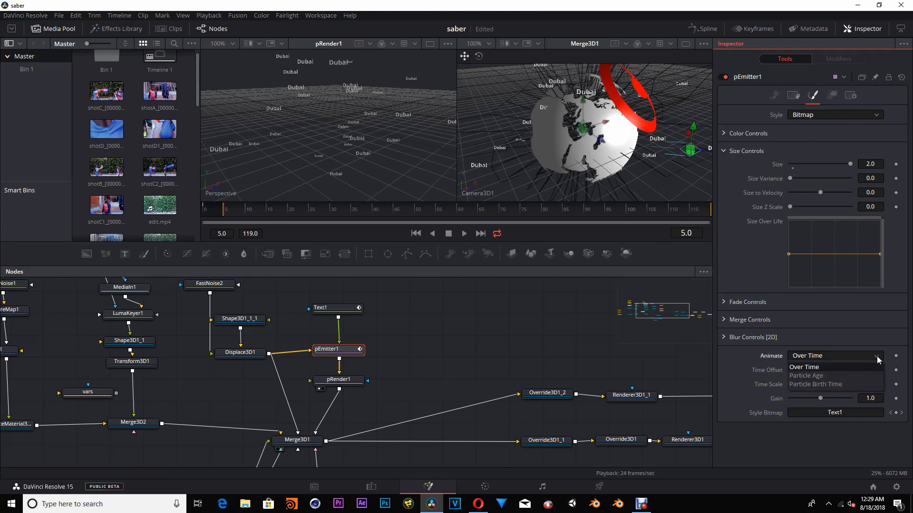
left_click(839, 386)
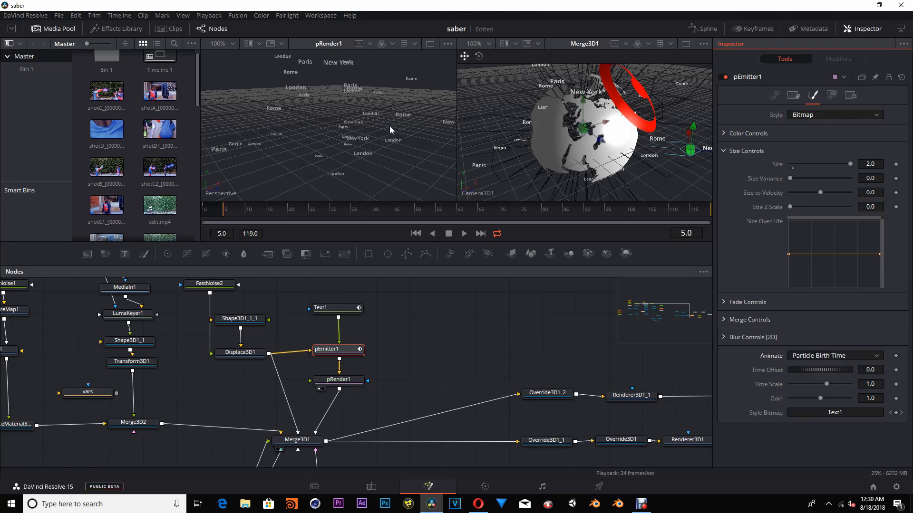
scroll(352, 123, "up", 4)
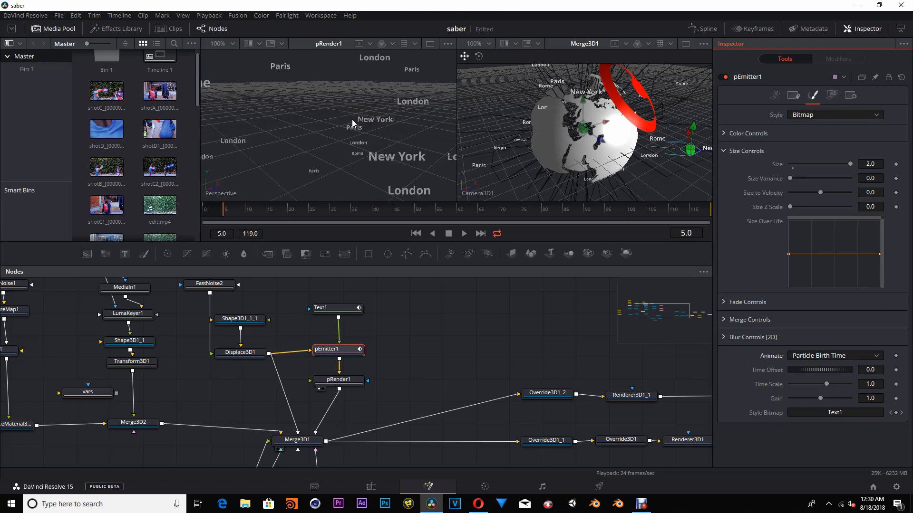
scroll(366, 130, "down", 3)
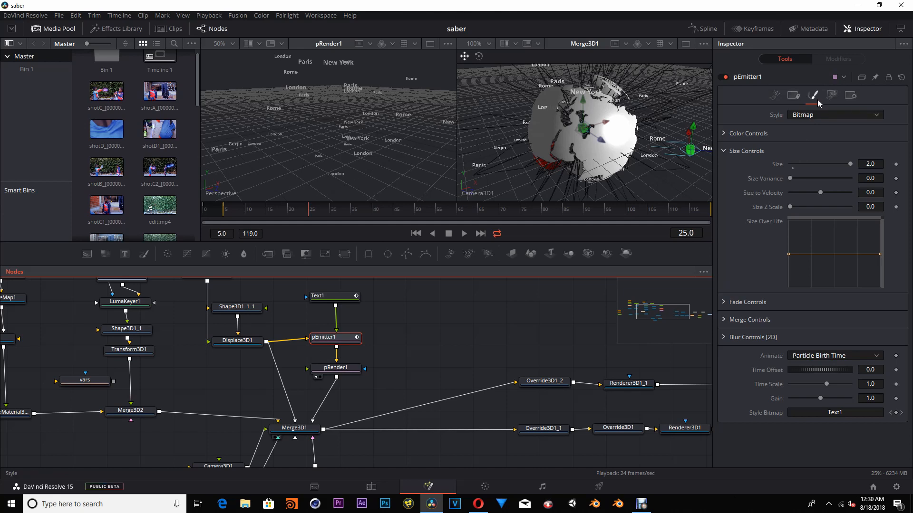
- Change the Region Type of pEmitter1's Mesh region
left_click(776, 96)
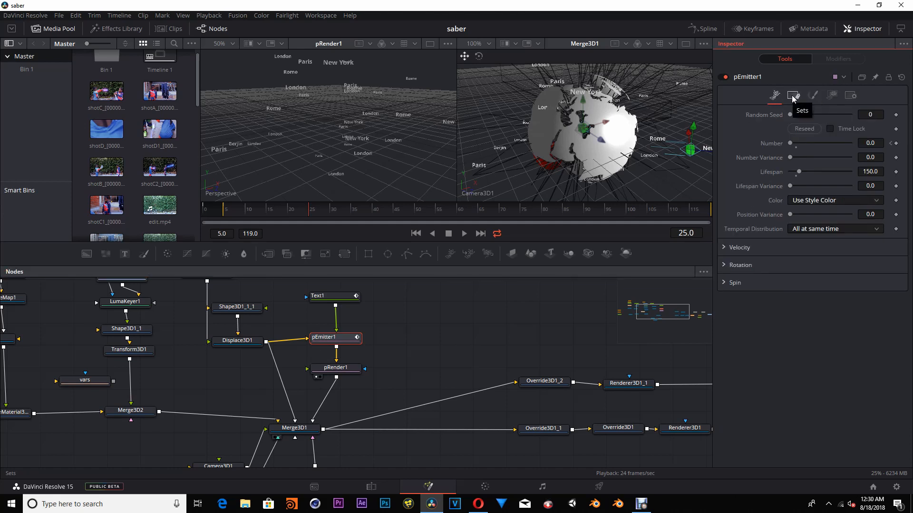
left_click(812, 96)
left_click(830, 96)
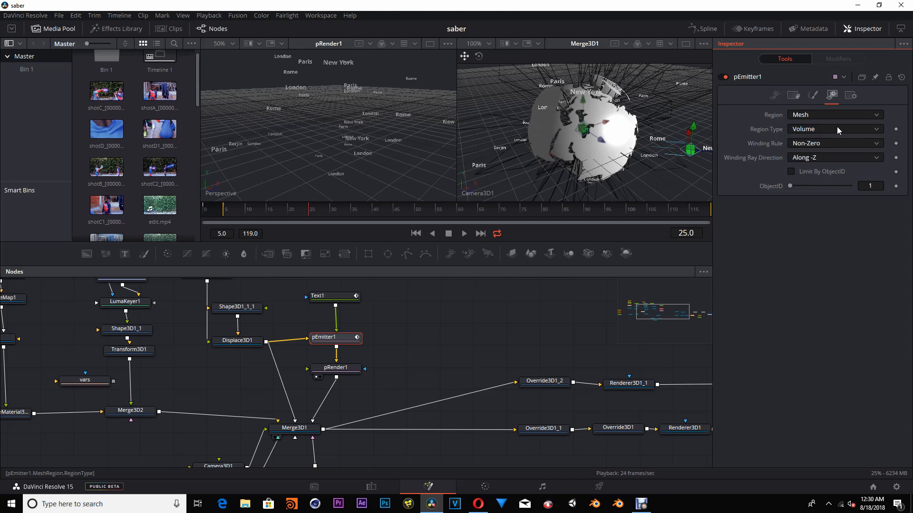
left_click(871, 129)
left_click(823, 142)
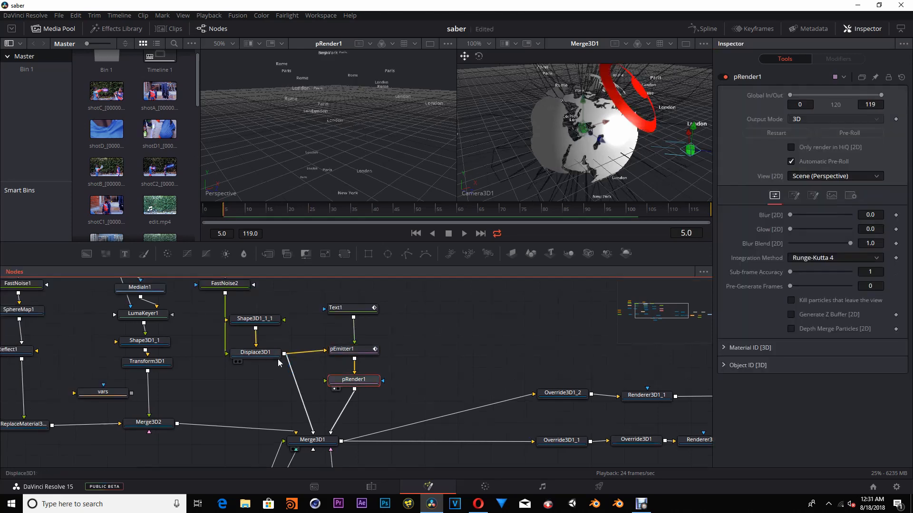
- Move Displace3D1 lower in the node graph and feed pEmitter1 from Shape3D1_1_1 instead of Displace3D1
left_click_drag(267, 354, 253, 376)
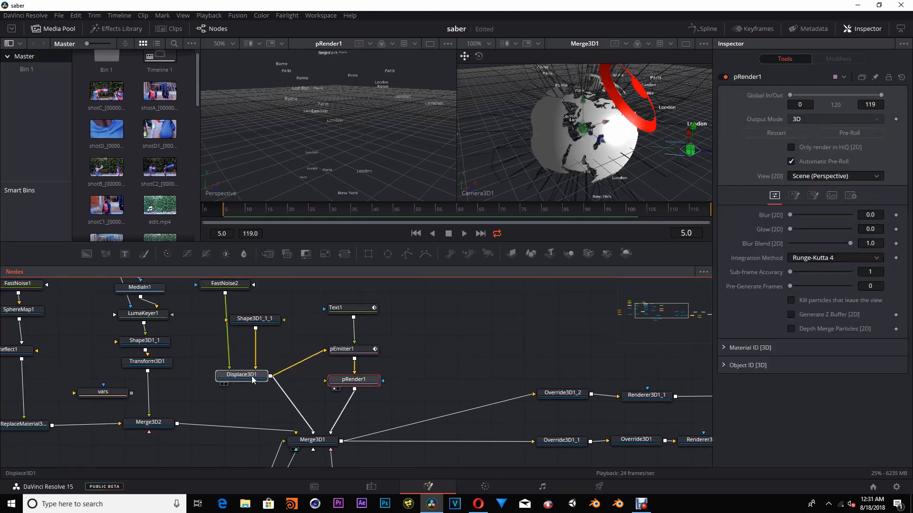
left_click_drag(322, 352, 297, 364)
left_click_drag(256, 328, 335, 352)
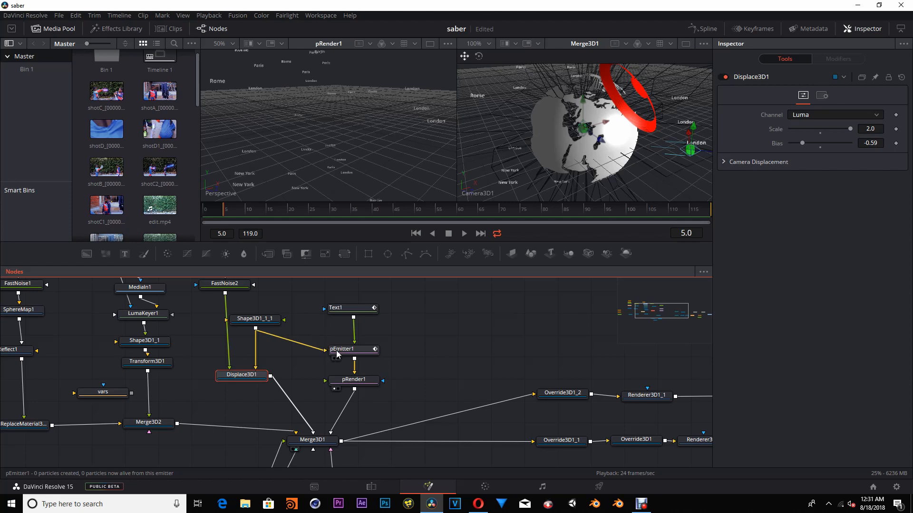
left_click_drag(438, 365, 442, 347)
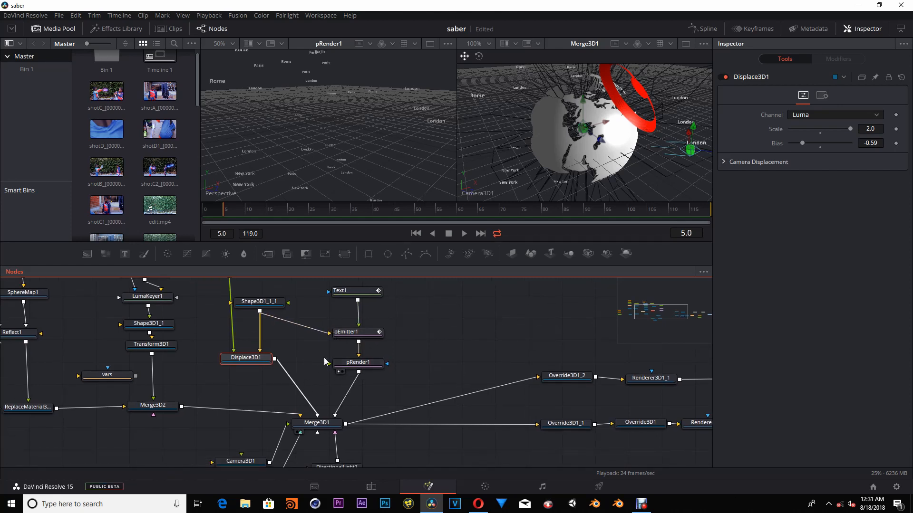
- Disconnect Shape3D1_1_1 from Displace3D1 and combine it with pRender1 in a new Merge3D node
left_click_drag(259, 358, 259, 363)
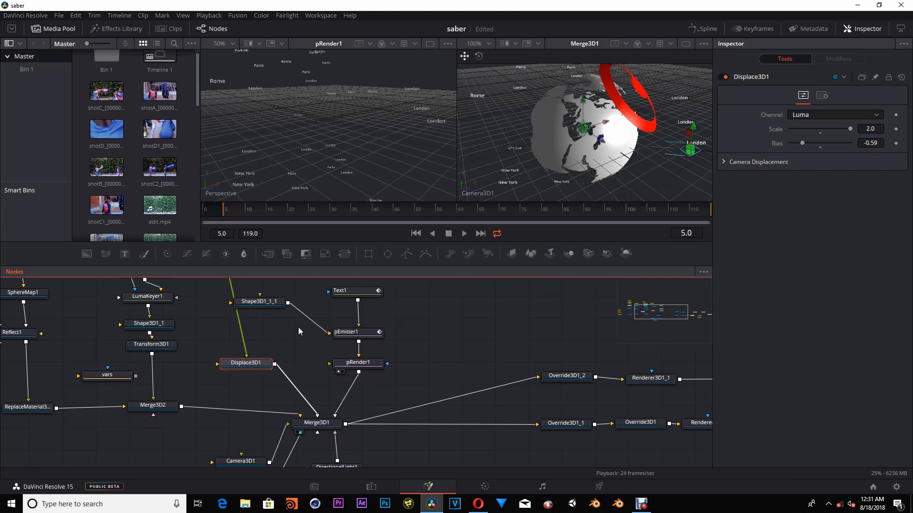
left_click_drag(318, 348, 288, 303)
left_click_drag(326, 329, 328, 332)
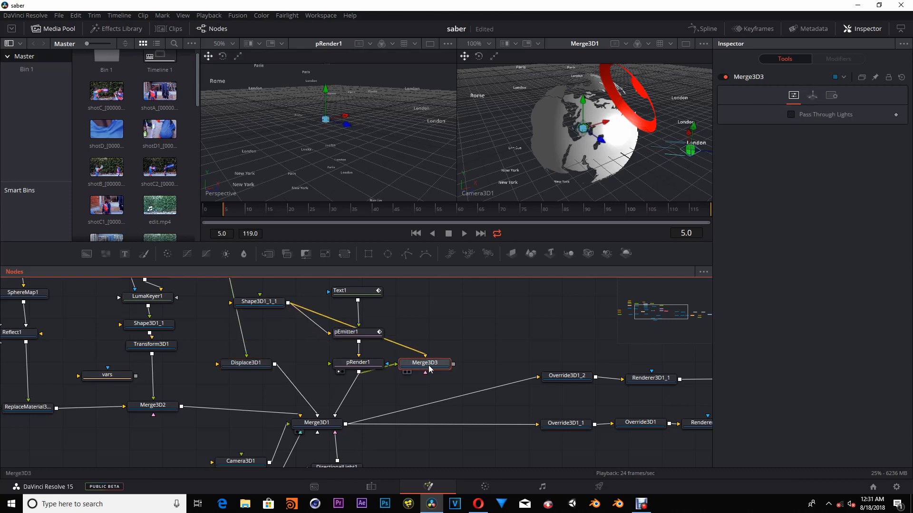
- Rearrange the emitter, pRender1 and Merge3D3 nodes so Merge3D3 sits between Shape3D1_1_1 and Displace3D1
left_click_drag(425, 362, 323, 375)
left_click_drag(387, 381, 371, 332)
left_click_drag(376, 364, 377, 340)
left_click_drag(337, 378, 337, 367)
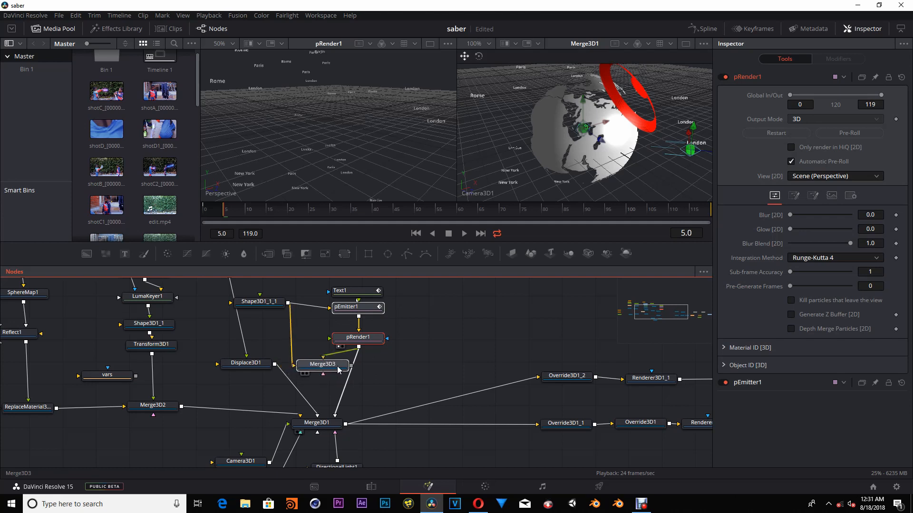
left_click_drag(424, 366, 359, 279)
left_click_drag(374, 346, 366, 300)
left_click_drag(335, 369, 321, 340)
left_click(351, 308)
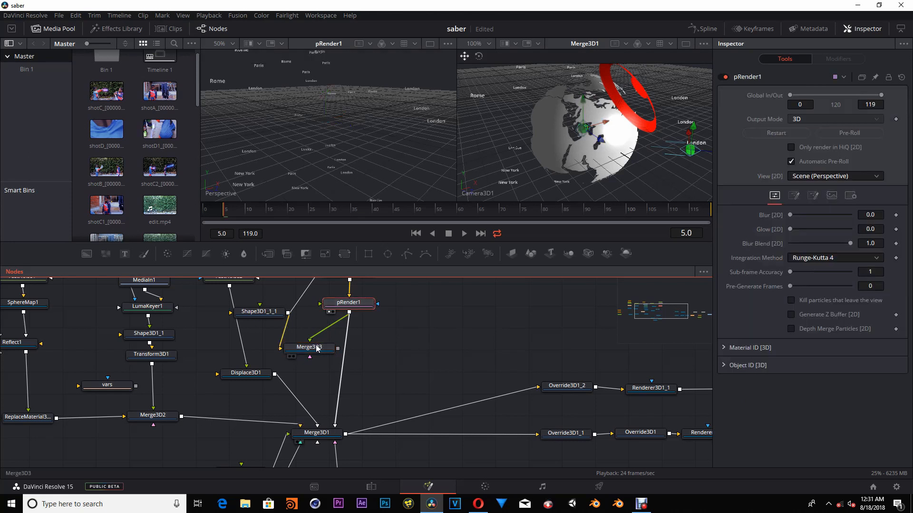
- View Shape3D1_1_1 and Merge3D3 in the first viewer to compare the sphere with the merged particles
left_click_drag(271, 312, 332, 173)
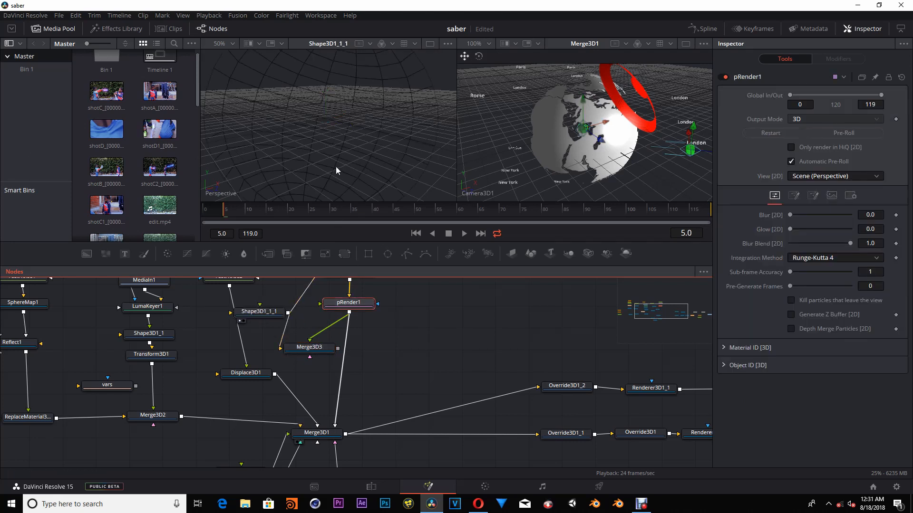
left_click_drag(352, 305, 348, 307)
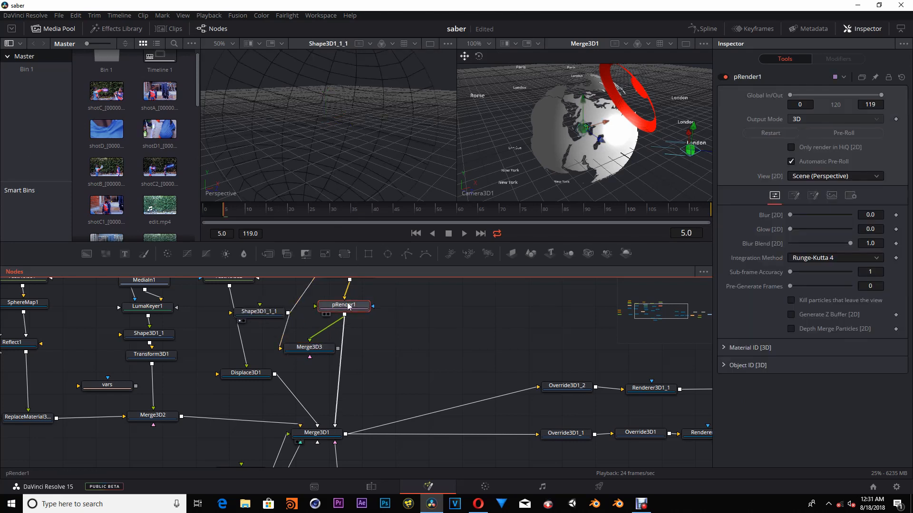
left_click_drag(323, 351, 353, 119)
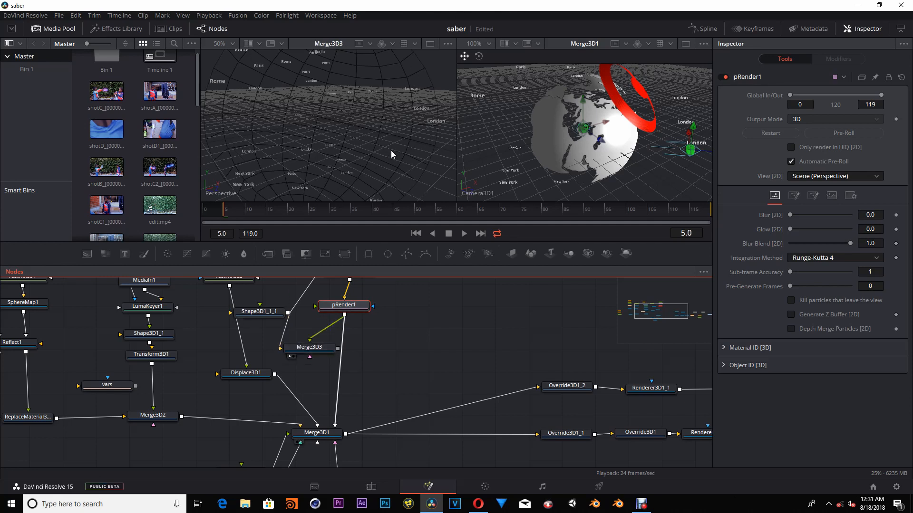
- Reposition Merge3D3 and connect its output to Displace3D1 so the sphere and particles are displaced together
left_click_drag(318, 348, 308, 343)
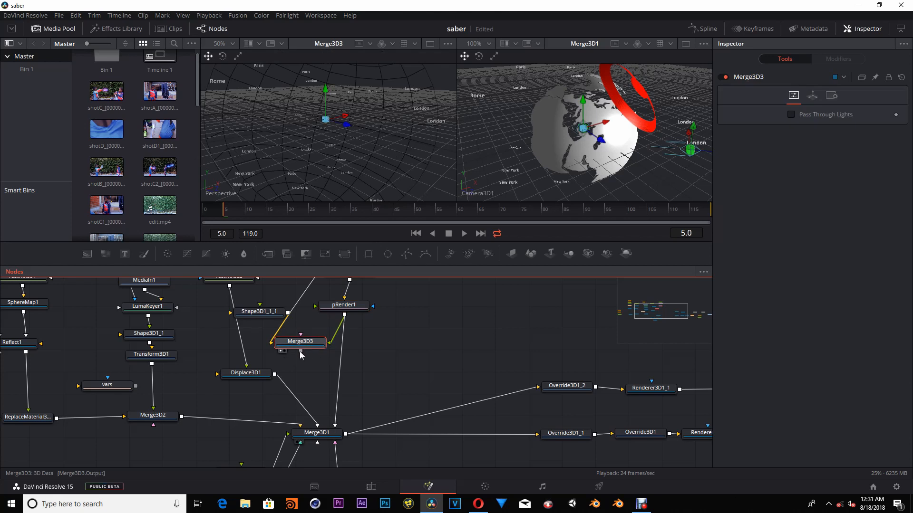
left_click_drag(266, 374, 264, 373)
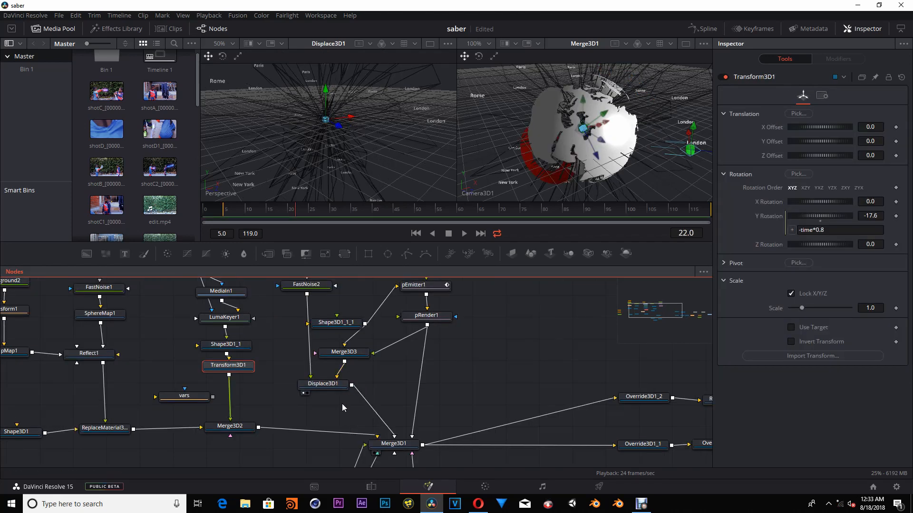
left_click(341, 405)
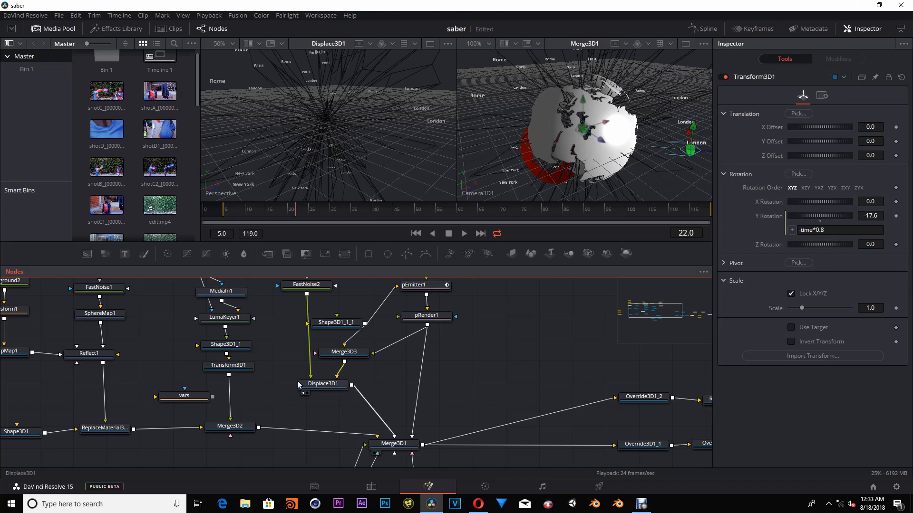
- Duplicate Transform3D1, insert the copy between Displace3D1 and Merge3D1, and play the animation
left_click(241, 370)
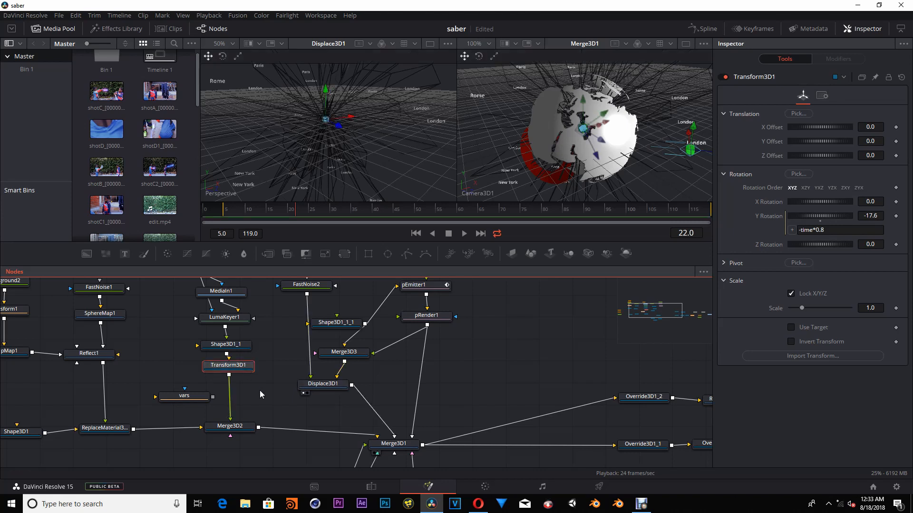
key("ctrl+c")
key("ctrl+v")
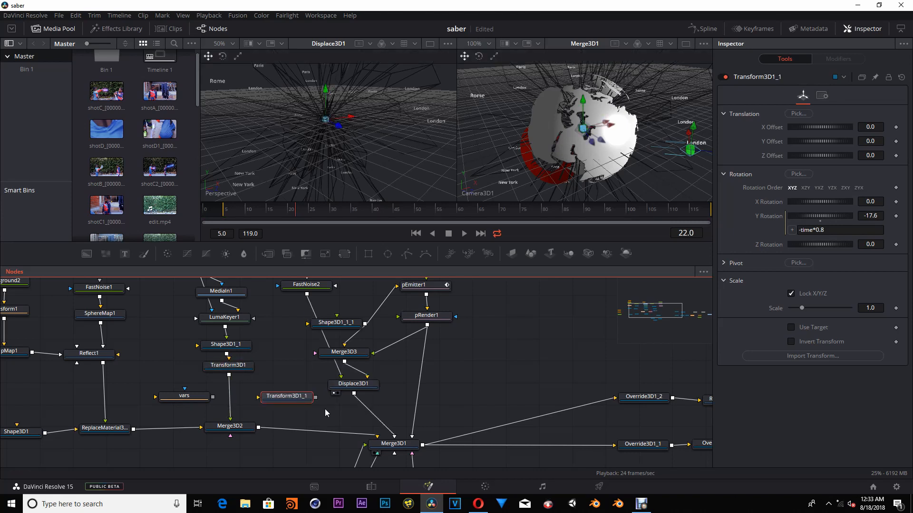
left_click_drag(348, 387, 329, 399)
left_click(465, 234)
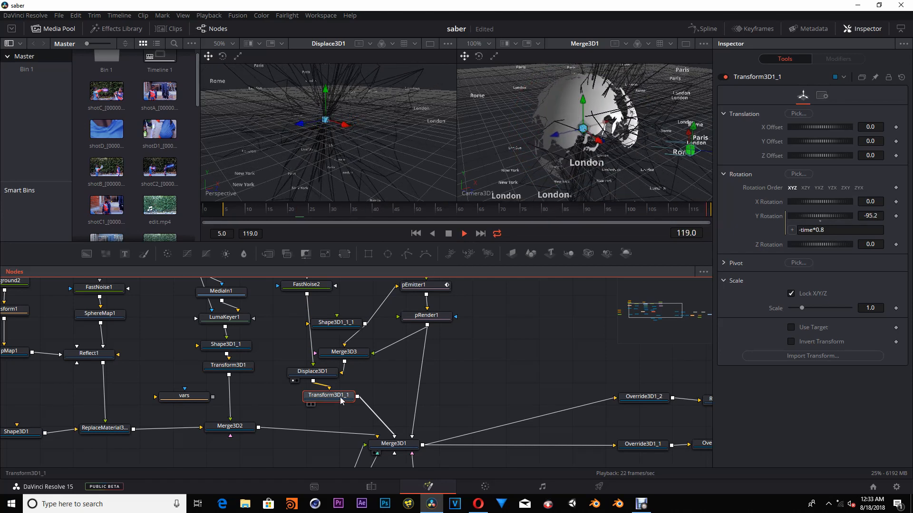
- Rearrange FastNoise2 beside Displace3D1 and disconnect pRender1 from Merge3D1
left_click_drag(326, 303, 382, 395)
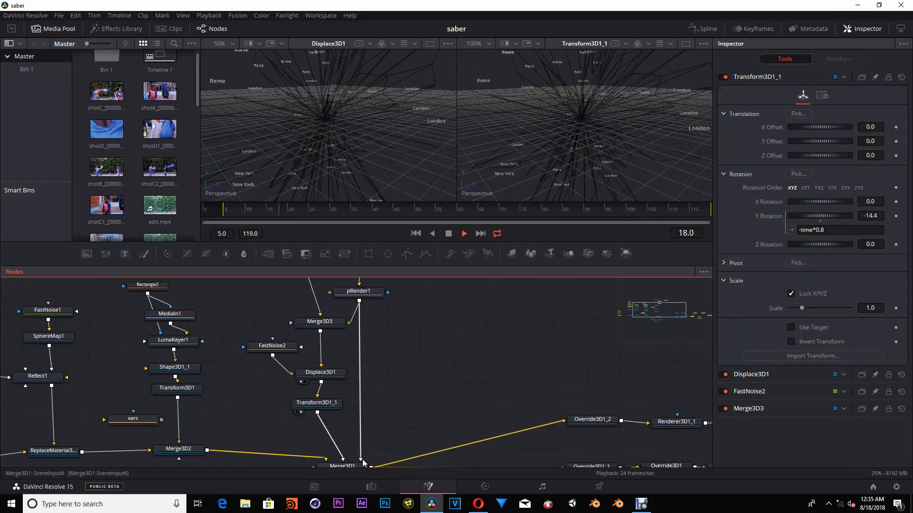
left_click_drag(362, 461, 402, 415)
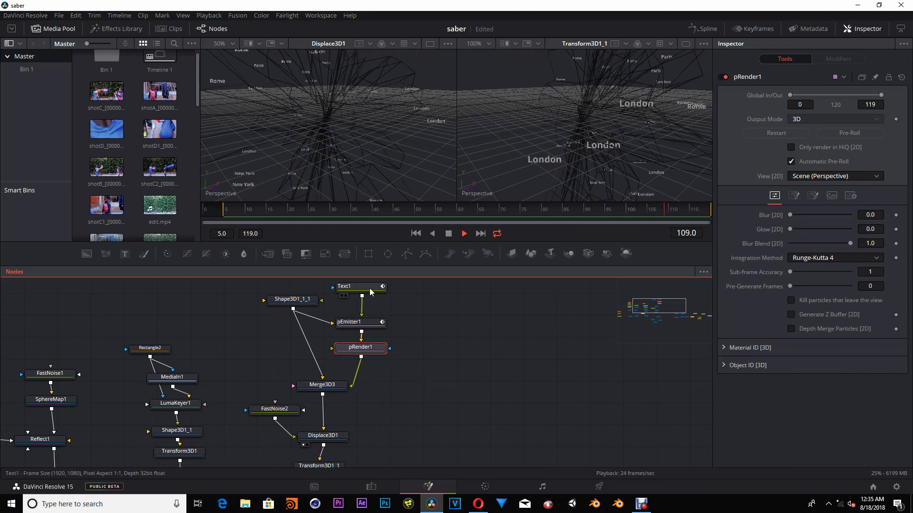
- Inspect the settings of Text1, pEmitter1 and pRender1, and reposition Merge3D3 beneath Shape3D1_1_1
left_click(368, 292)
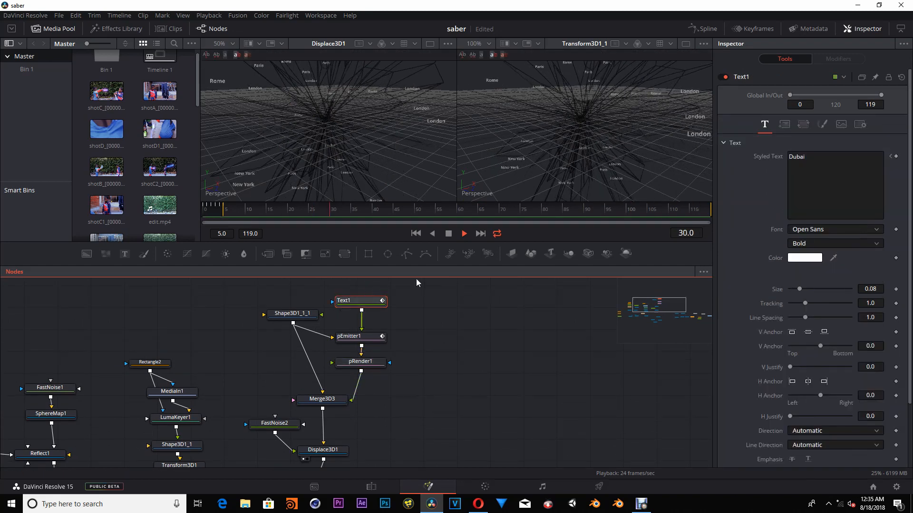
left_click(373, 337)
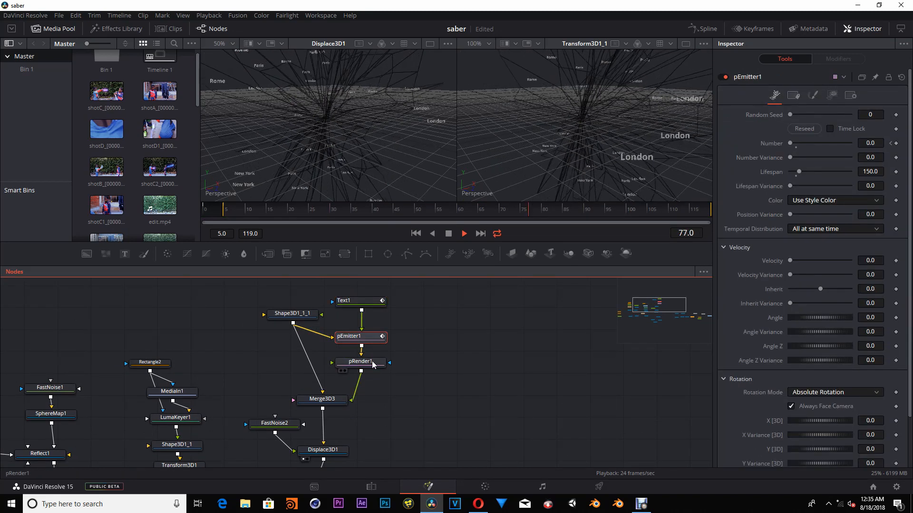
left_click(366, 361)
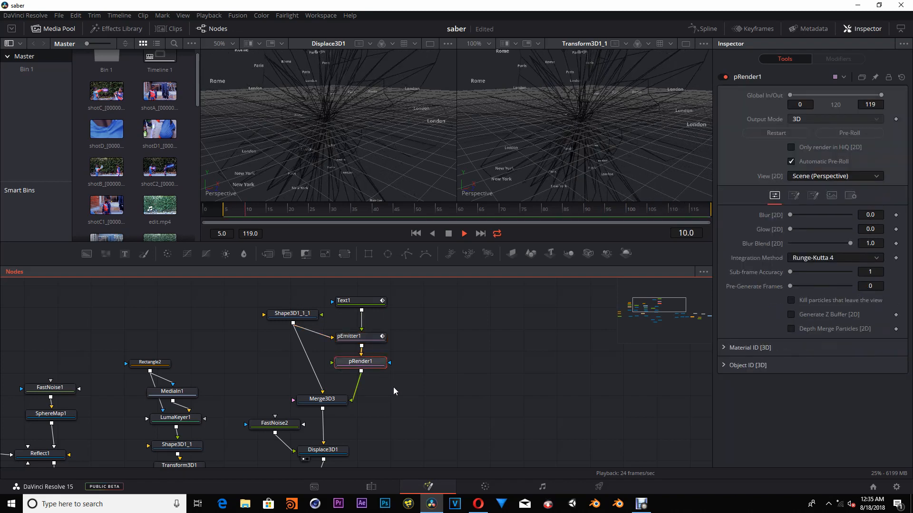
left_click_drag(392, 387, 415, 360)
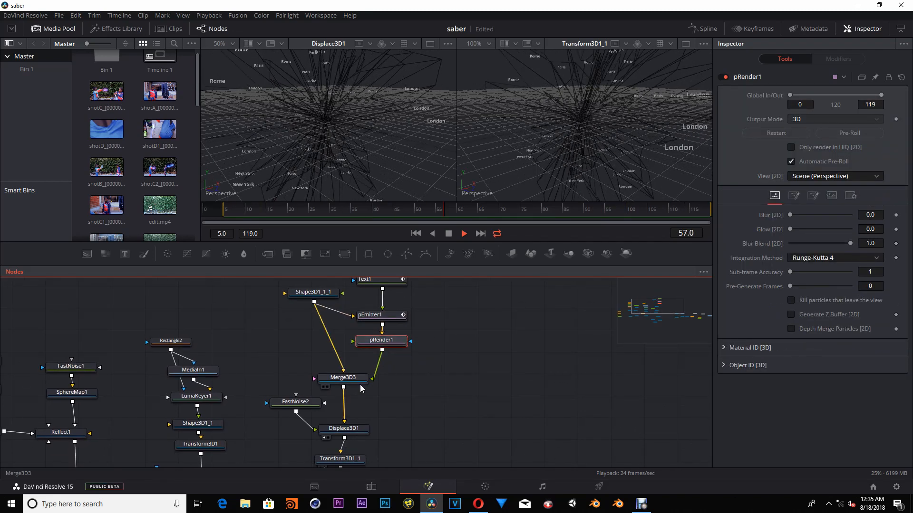
left_click_drag(350, 383, 328, 378)
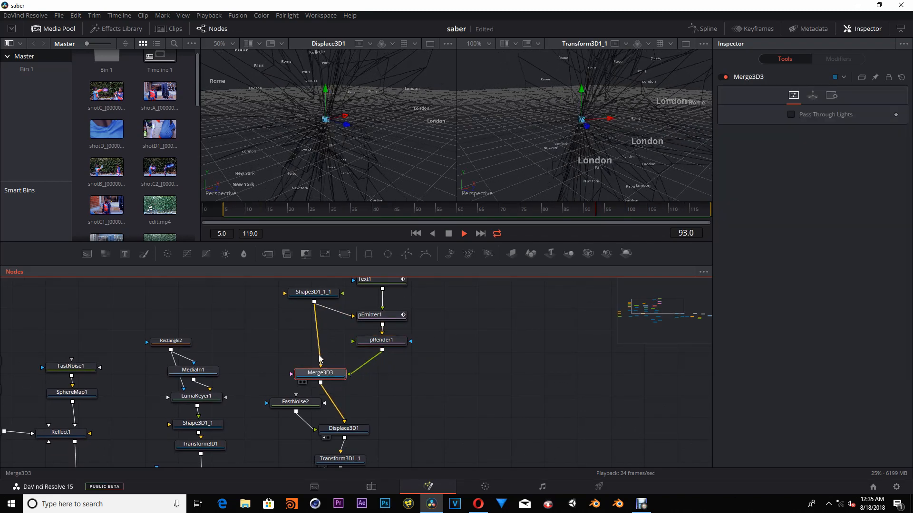
left_click(319, 292)
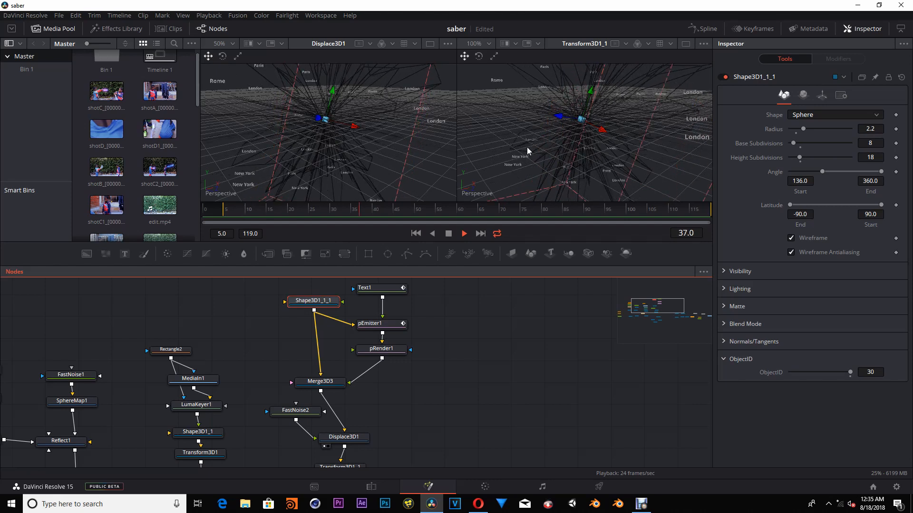
- Realign Displace3D1 within the node chain below Merge3D3 and inspect the Transform3D1_1 settings
left_click_drag(414, 438, 424, 395)
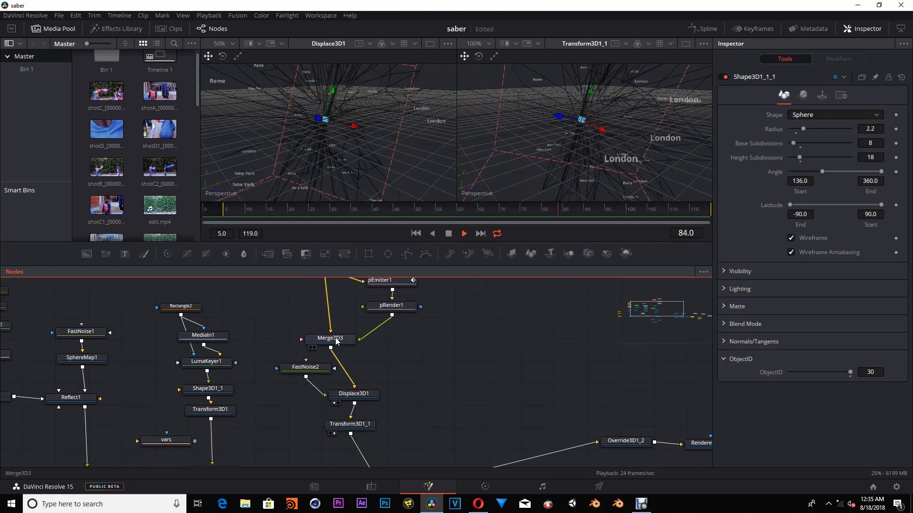
left_click_drag(336, 341, 338, 341)
left_click_drag(365, 399, 297, 379)
left_click(374, 427)
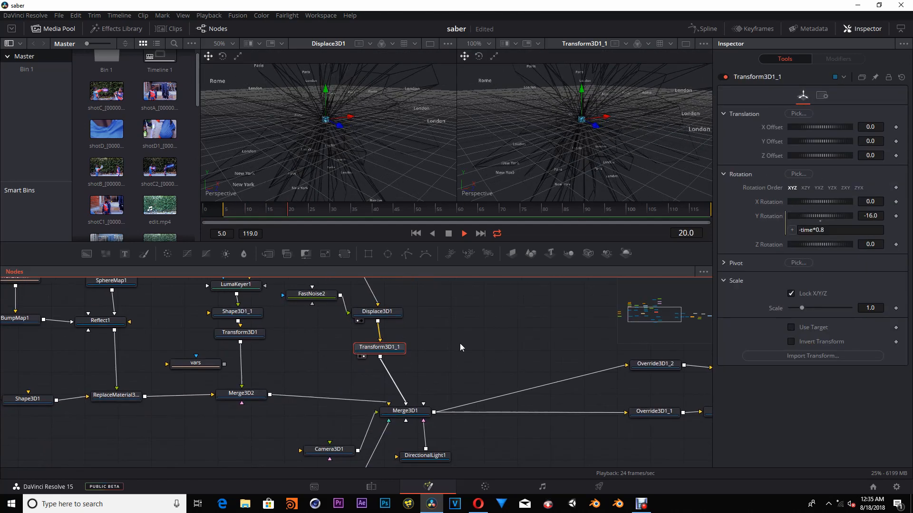
left_click_drag(453, 333, 398, 375)
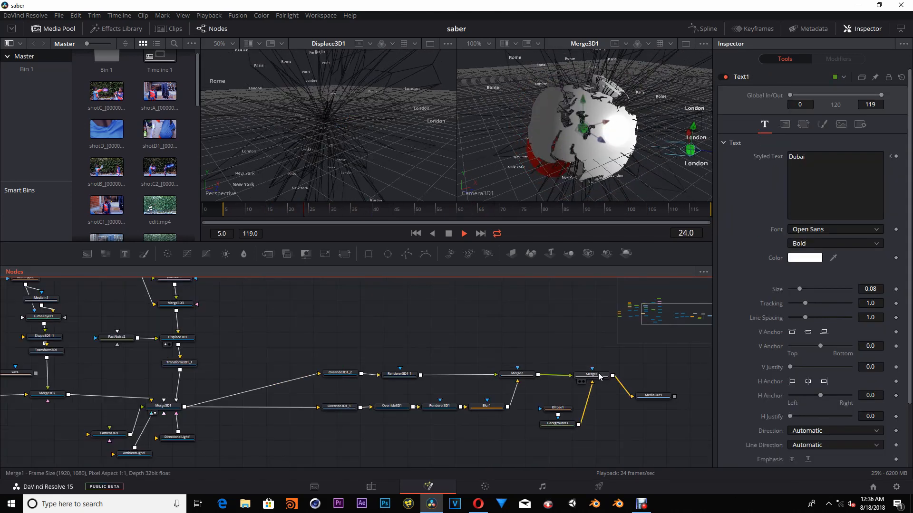
- Show Merge1 in the second viewer and set the Text1 color to dark grey #181818
left_click(584, 382)
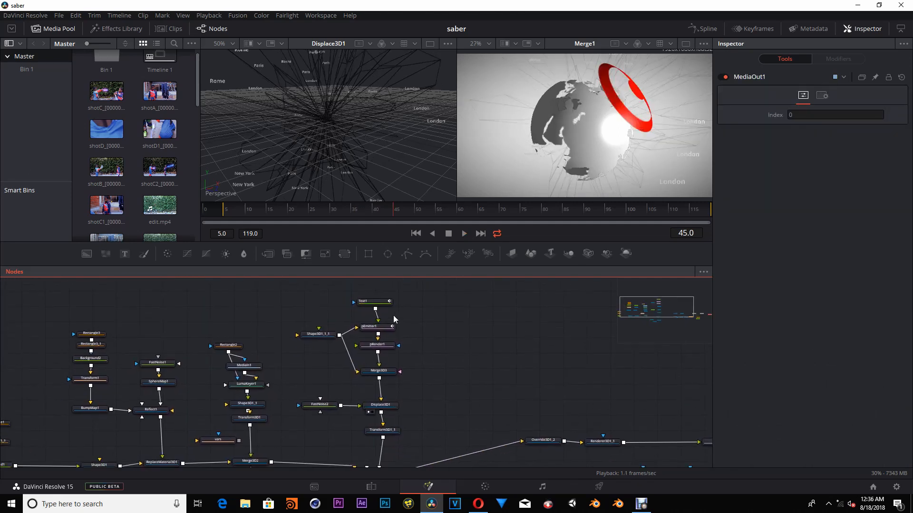
left_click(376, 302)
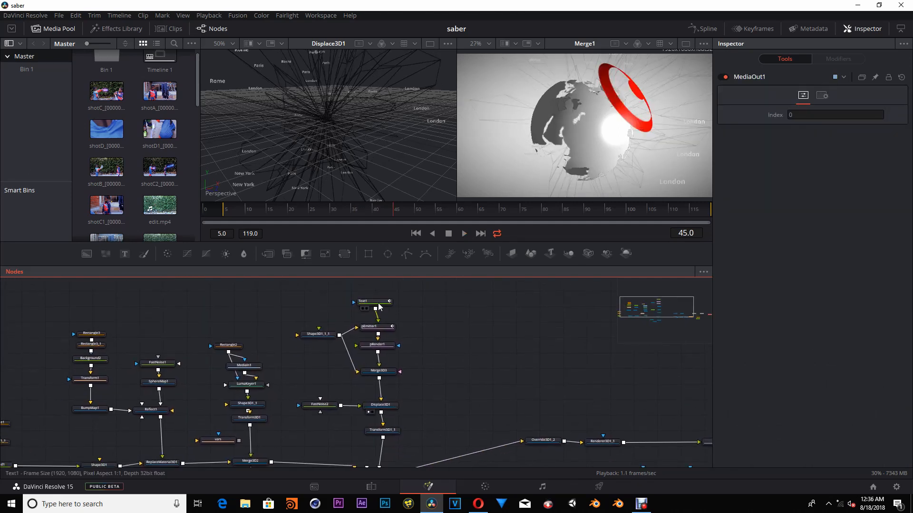
left_click(805, 257)
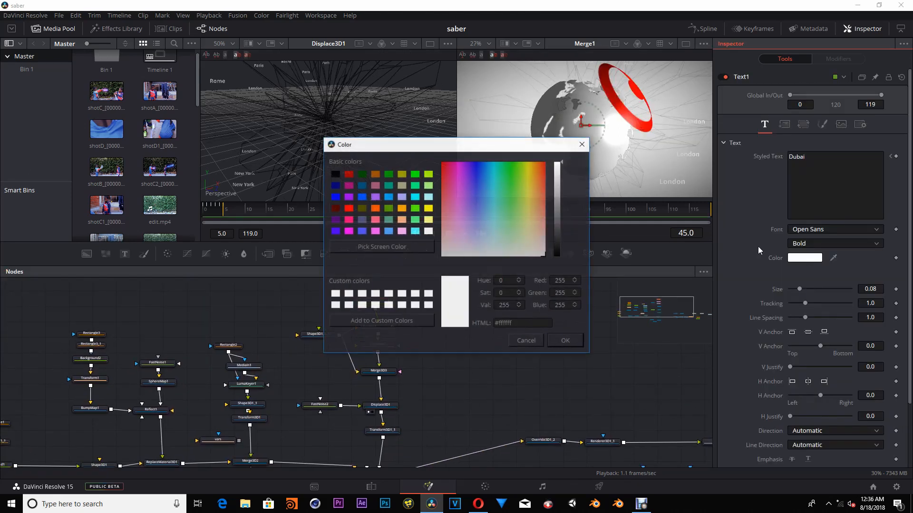
left_click(559, 246)
left_click_drag(560, 249, 561, 252)
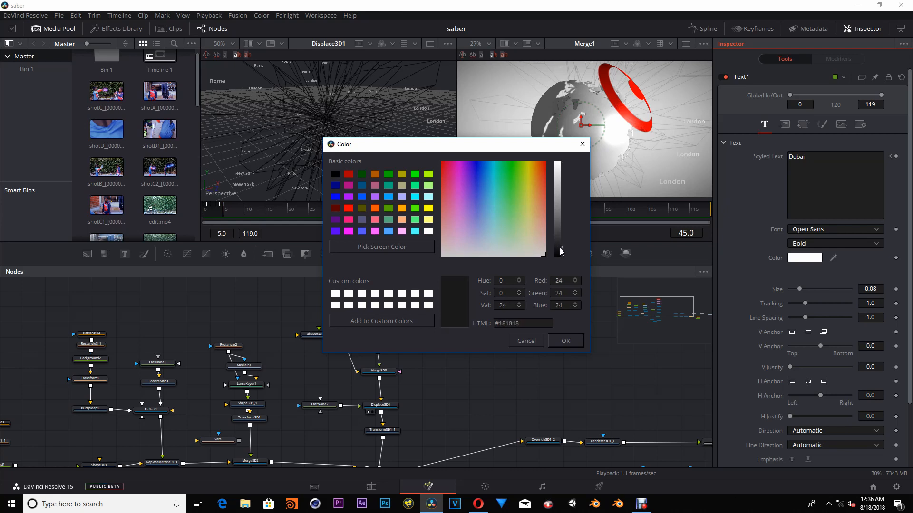
left_click(565, 341)
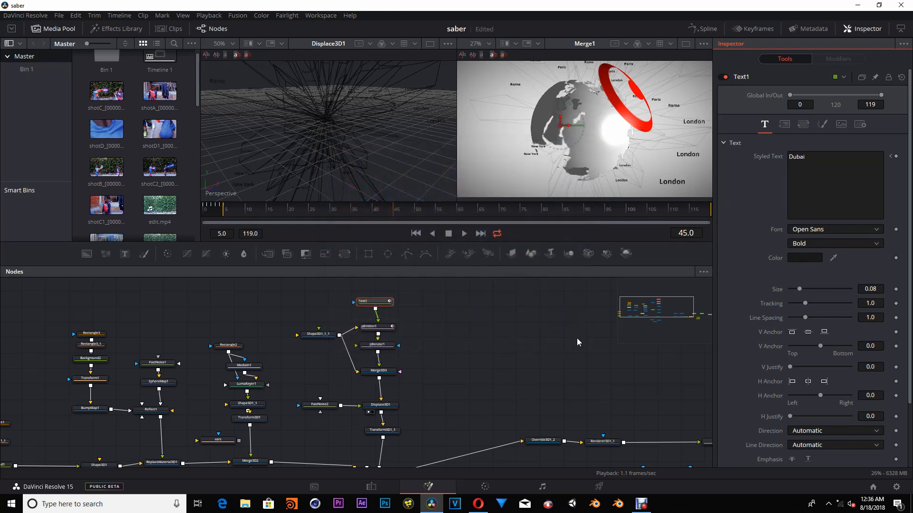
left_click(560, 346)
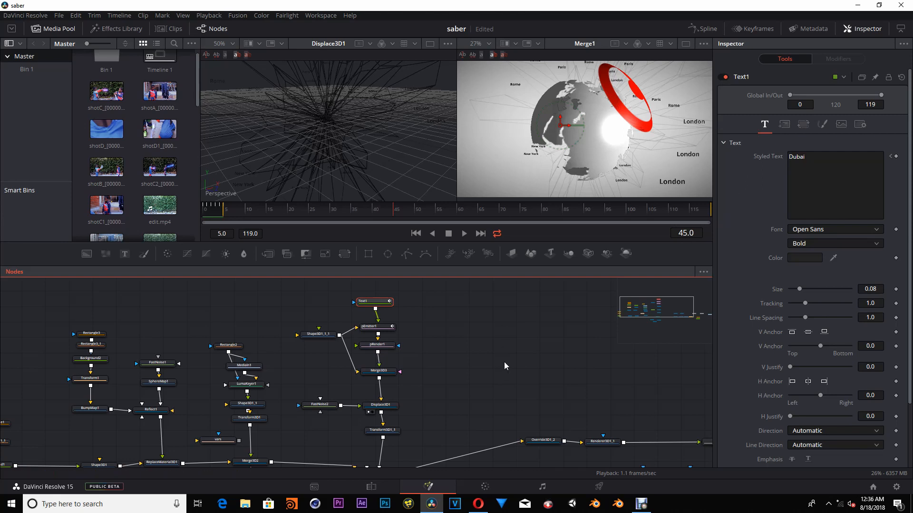
- Reseed pEmitter1 three times to get a different random arrangement of the city names
left_click(383, 327)
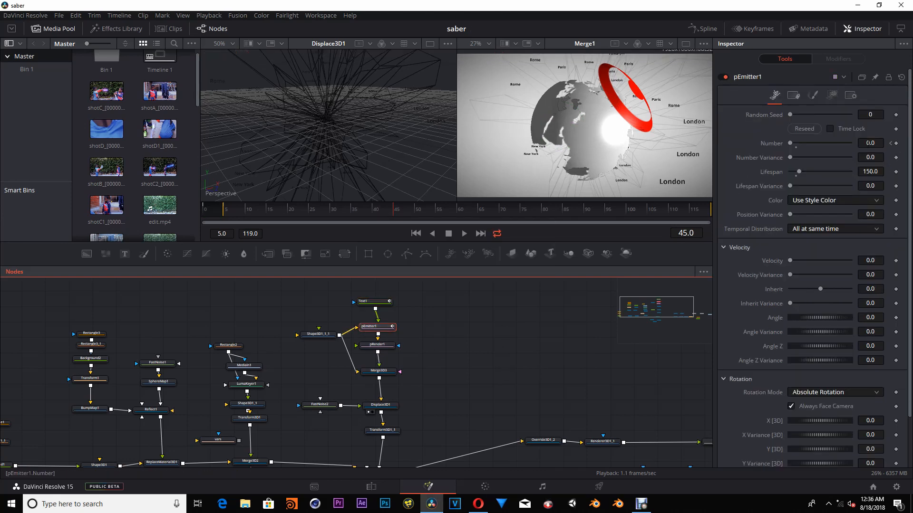
left_click(805, 130)
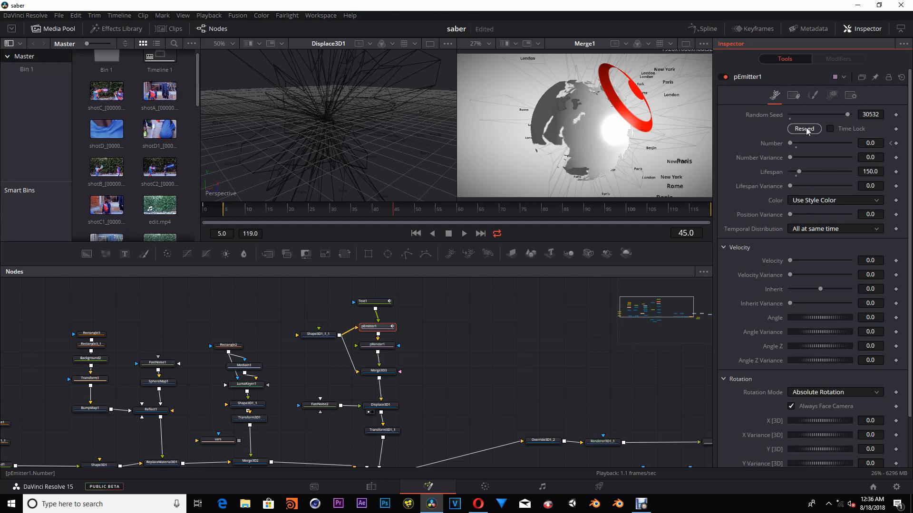
left_click(806, 128)
left_click(805, 127)
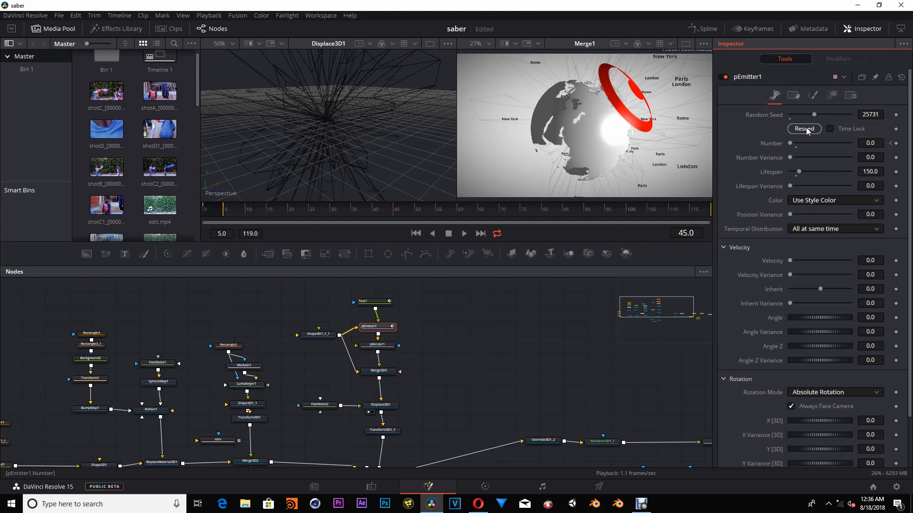
- Move MediaOut1 farther from Merge1 and insert a BrightnessContrast node between them
mouse_move(542, 344)
left_mouse_down()
mouse_move(488, 335)
mouse_move(537, 340)
left_mouse_up()
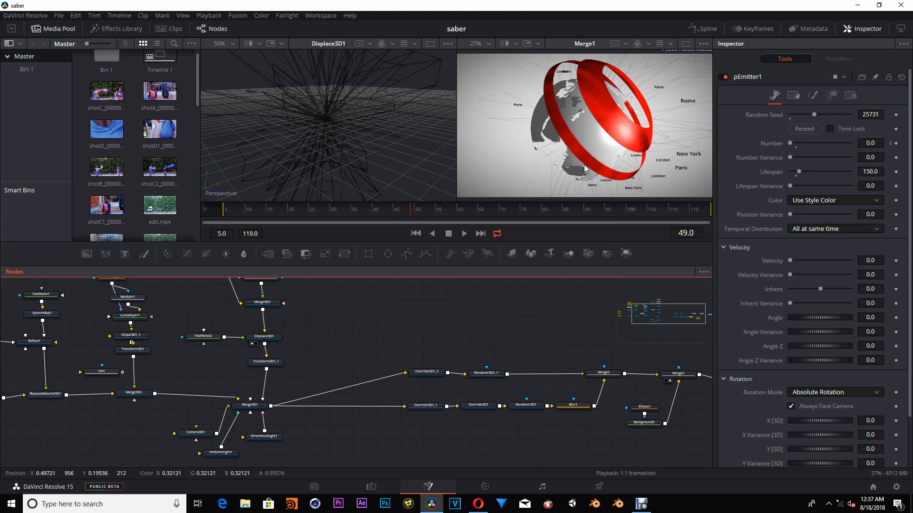
left_click_drag(530, 332, 328, 333)
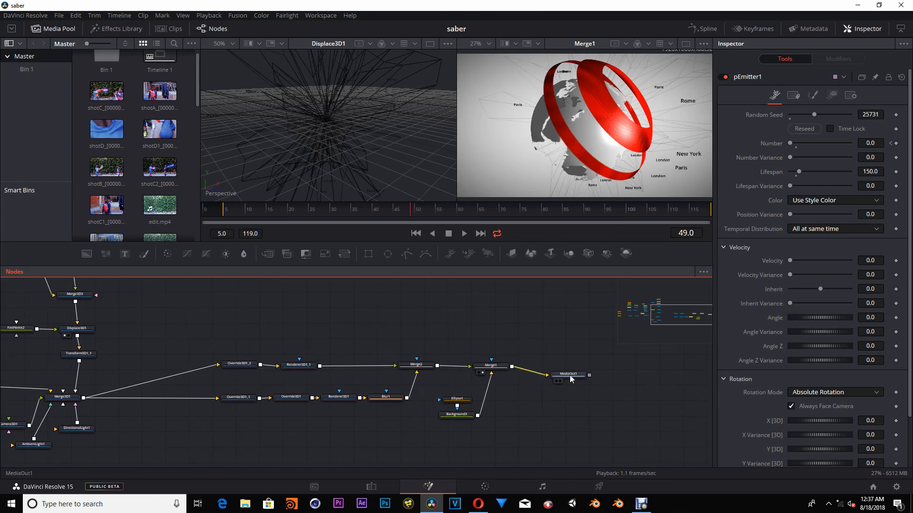
left_click_drag(570, 375, 583, 375)
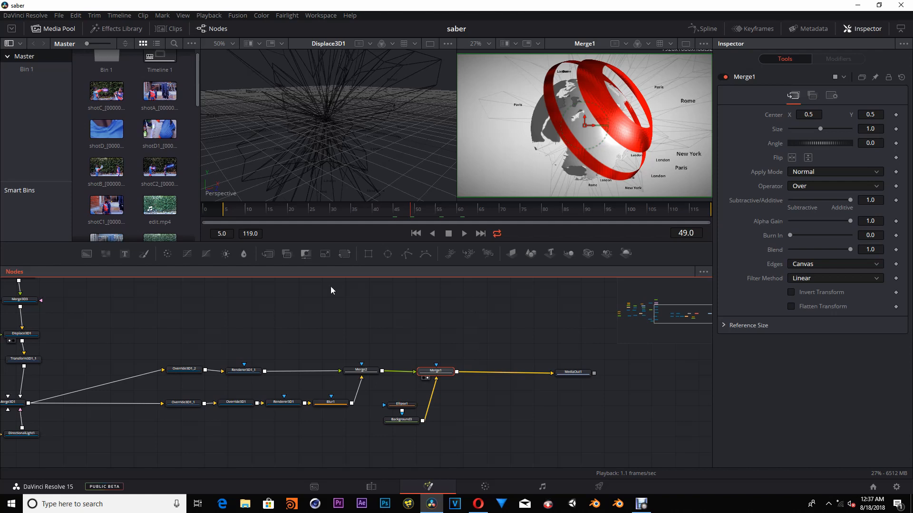
left_click(226, 253)
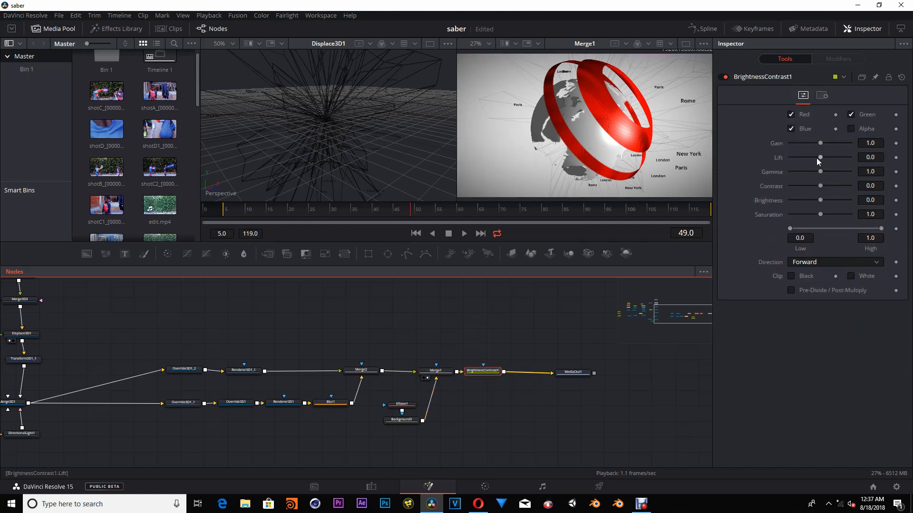
- Show MediaOut1 in the second viewer and set BrightnessContrast1's Saturation to 1.25 and Gain to 1.216
left_click_drag(819, 213, 827, 212)
key("2")
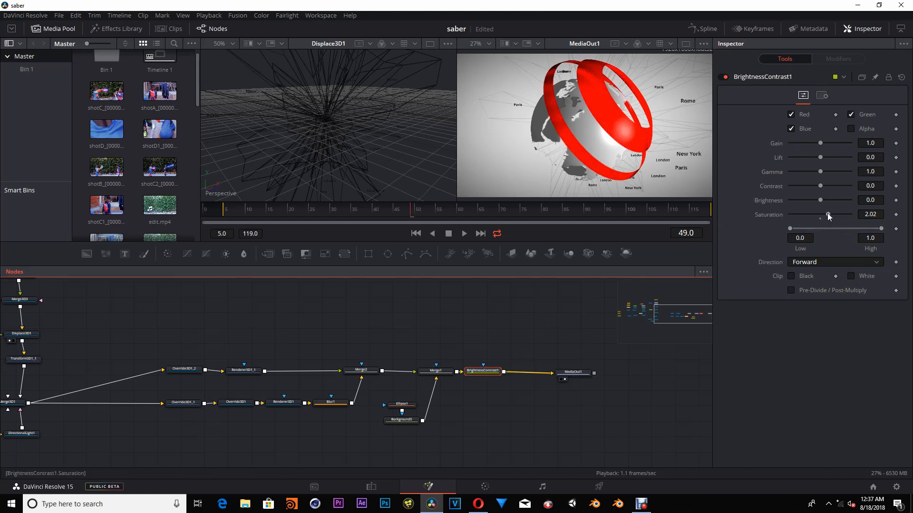
left_click_drag(827, 213, 821, 214)
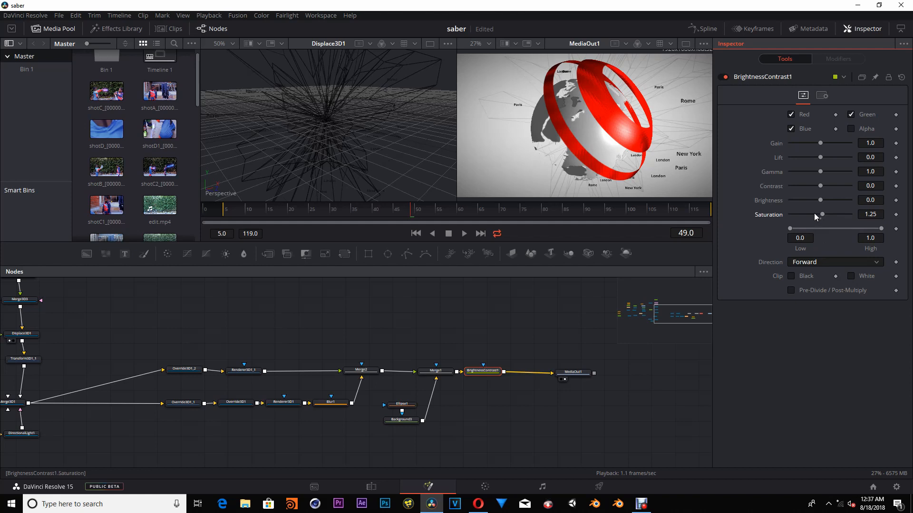
left_click_drag(820, 143, 839, 144)
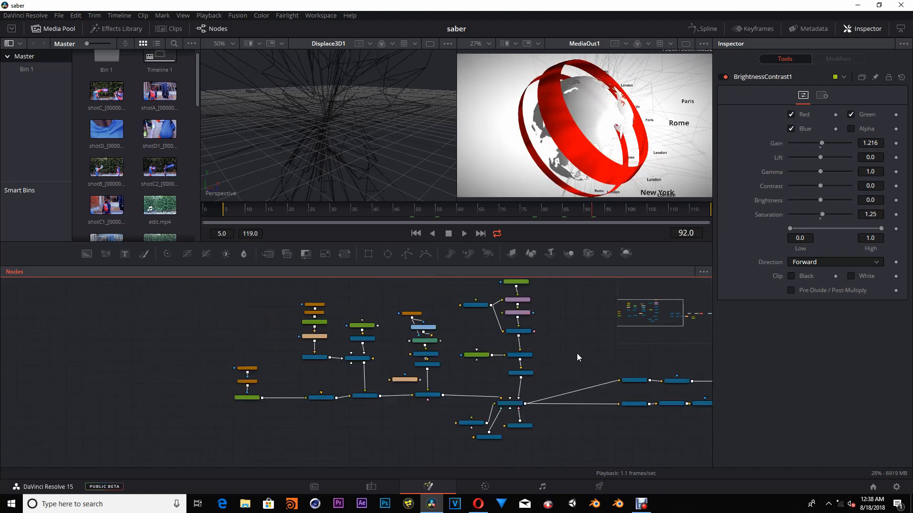
- Move ReplaceMaterial3D1 and all its upstream nodes together away from Merge3D2, and show Merge3D2 in the first viewer
left_click_drag(336, 439, 181, 282)
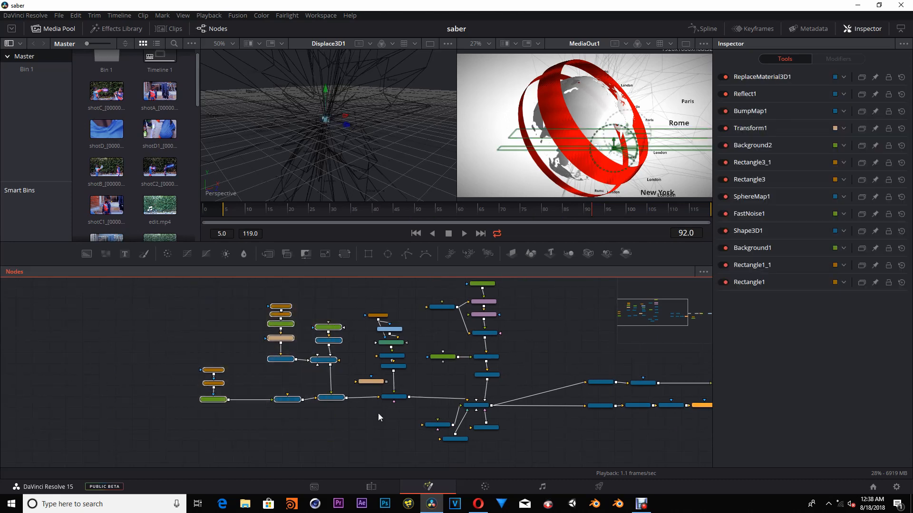
left_click_drag(336, 401, 286, 401)
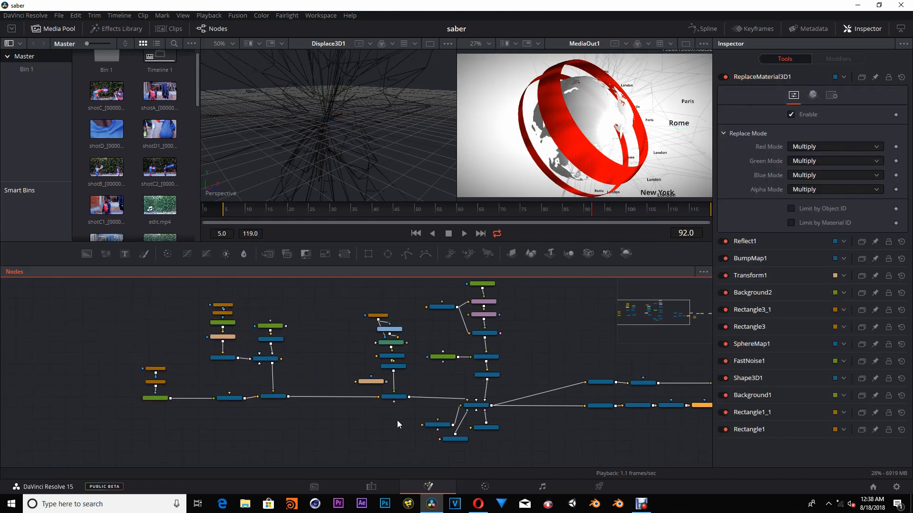
scroll(381, 428, "up", 2)
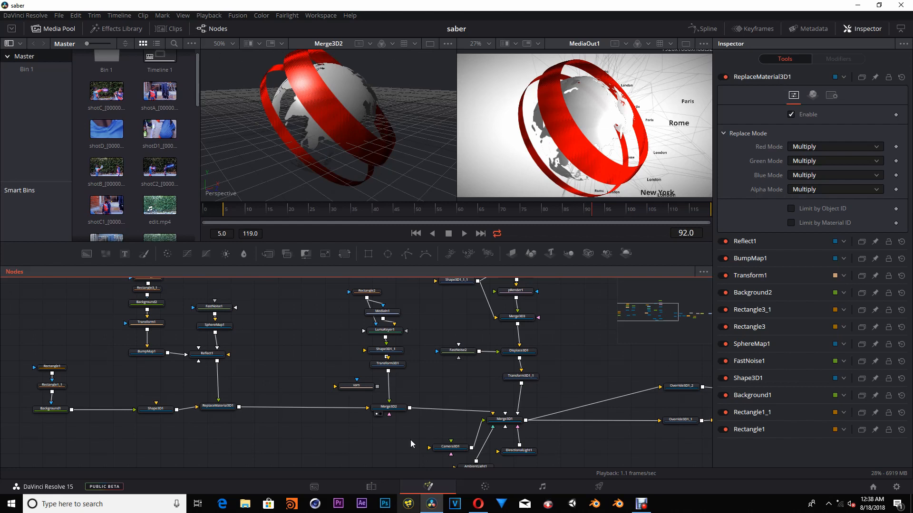
- Move Merge3D2 and the branch above it away from Merge3D1 as a group, and select Transform3D1 for inspection
left_click_drag(418, 446, 314, 258)
left_click_drag(384, 413, 326, 407)
left_click(329, 362)
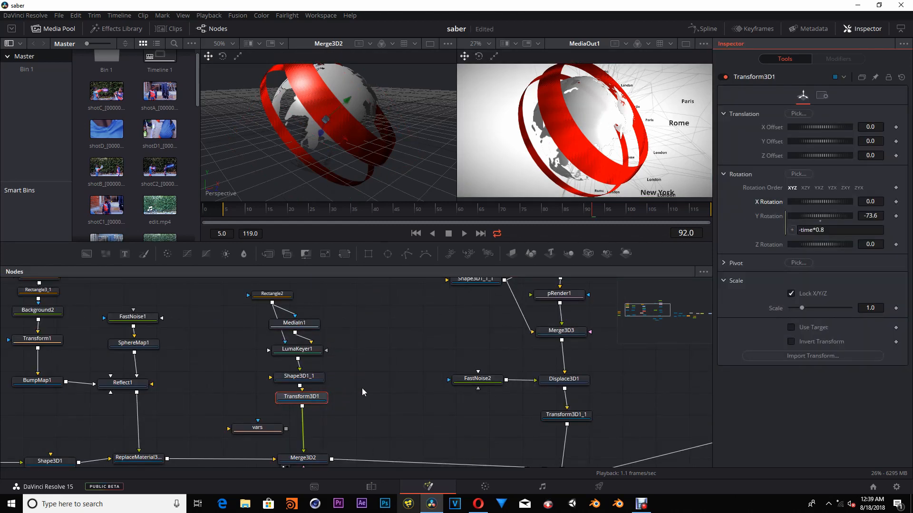
scroll(361, 388, "up", 2)
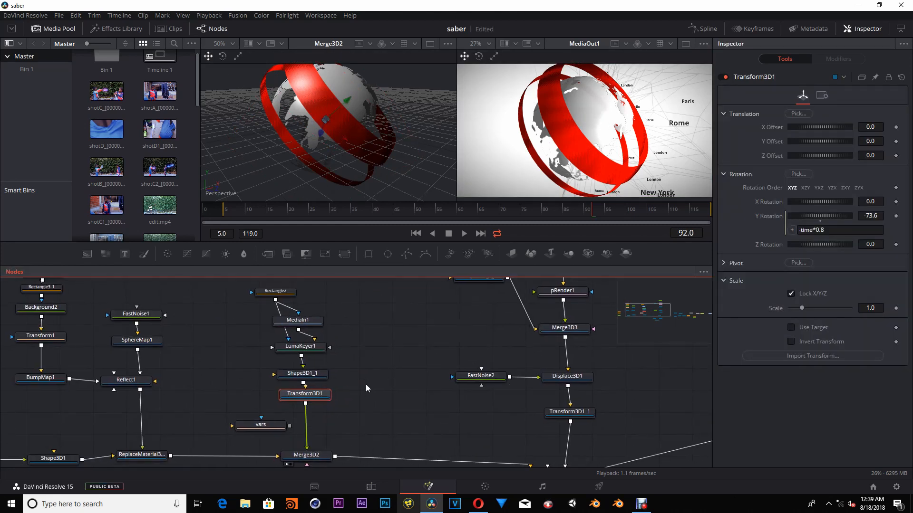
- Set the Y Rotation of the map shape Shape3D1_1 to -86.1
left_click(315, 373)
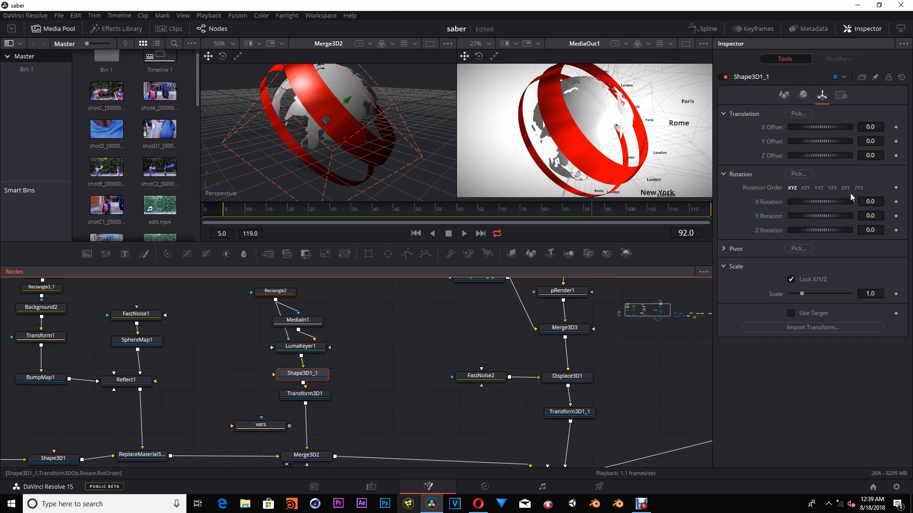
left_click_drag(830, 218, 815, 219)
left_click_drag(390, 374, 382, 323)
scroll(361, 145, "down", 2)
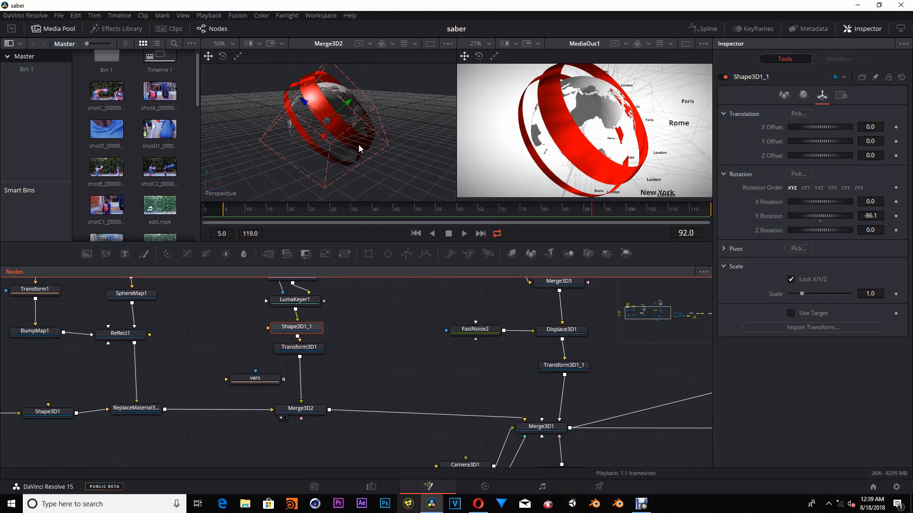
- Insert a Duplicate 3D node between Merge3D2 and Merge3D1 and show it in the first viewer
left_click_drag(381, 366, 352, 338)
left_click(360, 338)
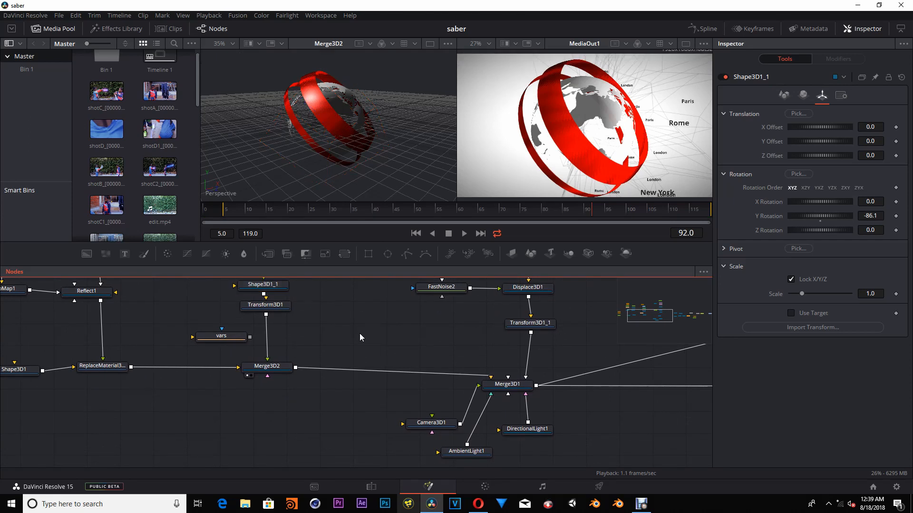
key("shift+space")
type("over")
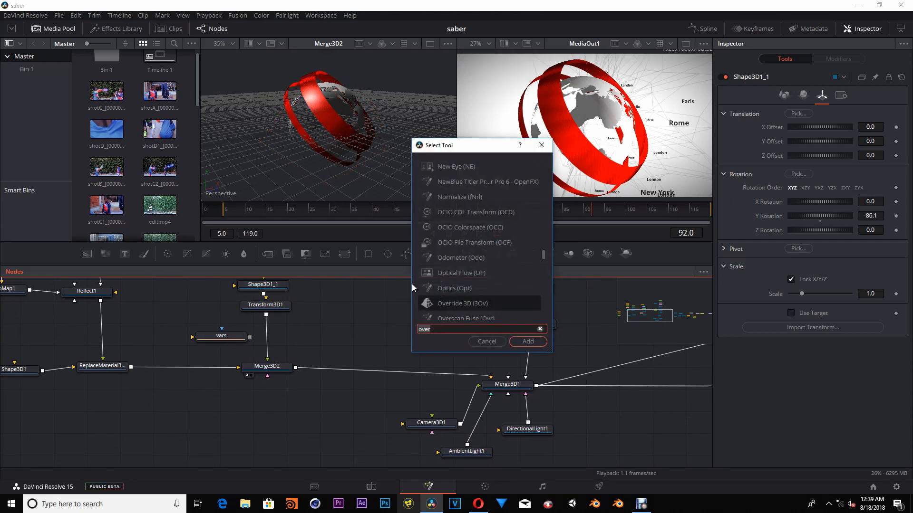
key("BackSpace")
key("BackSpace")
key("BackSpace")
key("BackSpace")
type("dup")
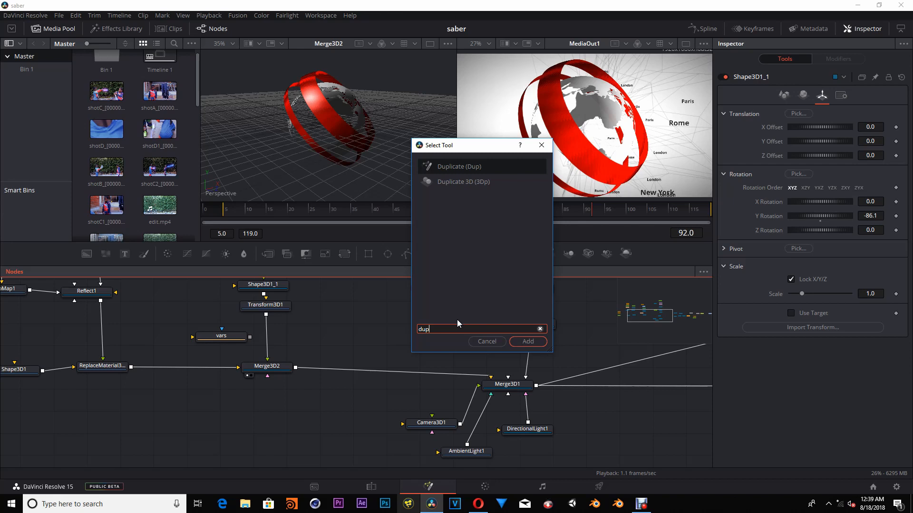
left_click(478, 181)
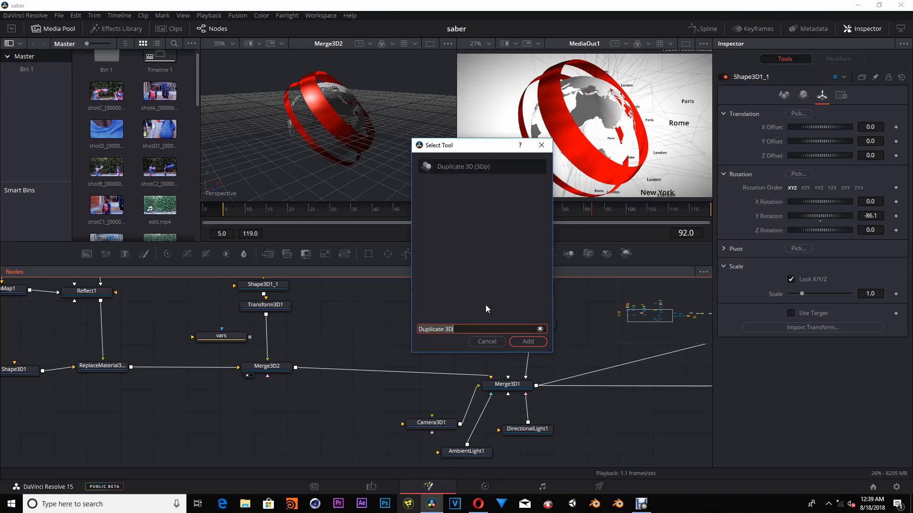
left_click(526, 342)
left_click_drag(362, 332, 361, 334)
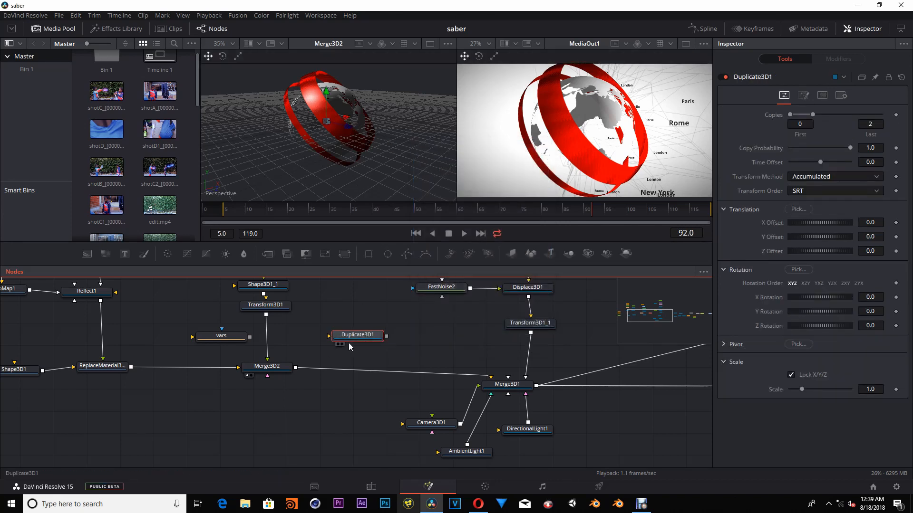
left_click_drag(359, 344, 362, 369)
key("1")
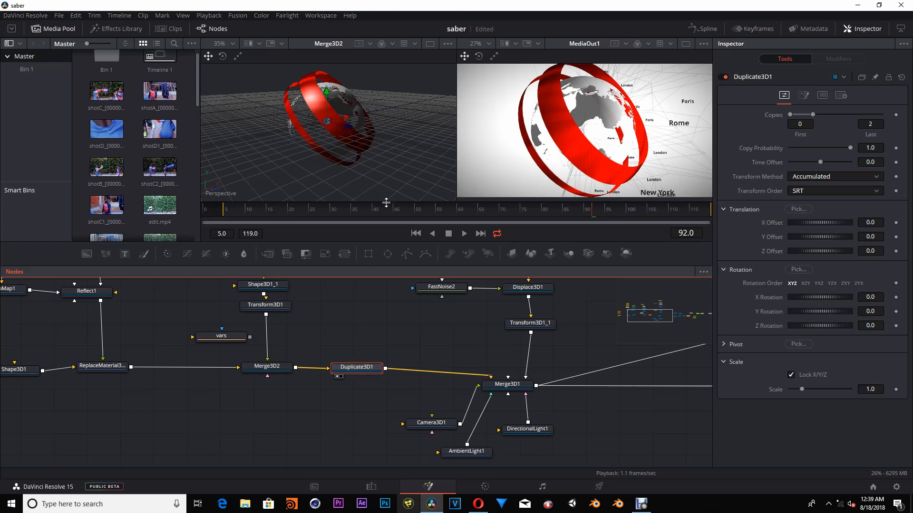
- Set Duplicate3D1's last copy to 3 and its Scale to 0.3908, saving the project in between
double_click(870, 124)
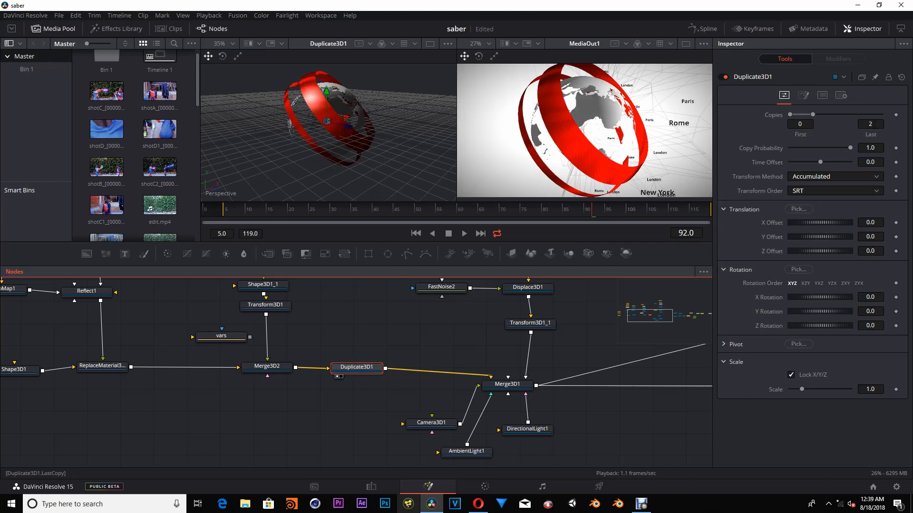
type("0")
key("Return")
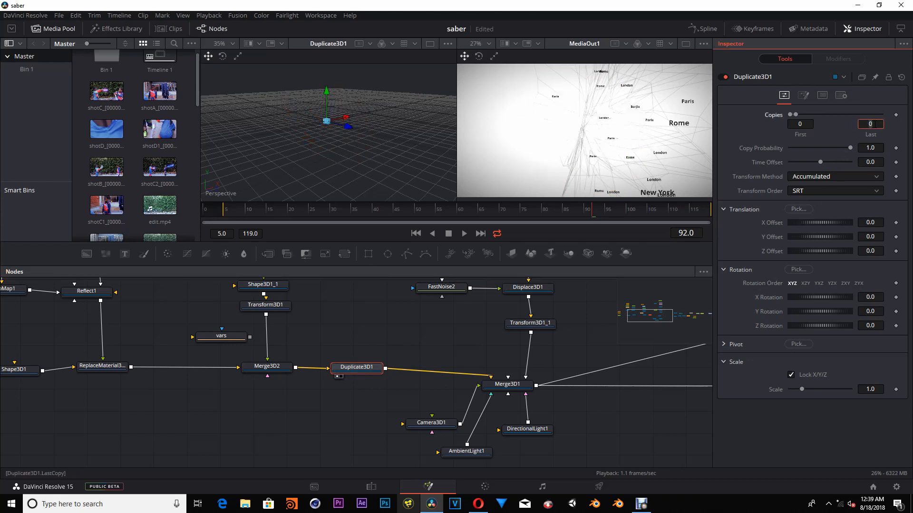
key("Tab")
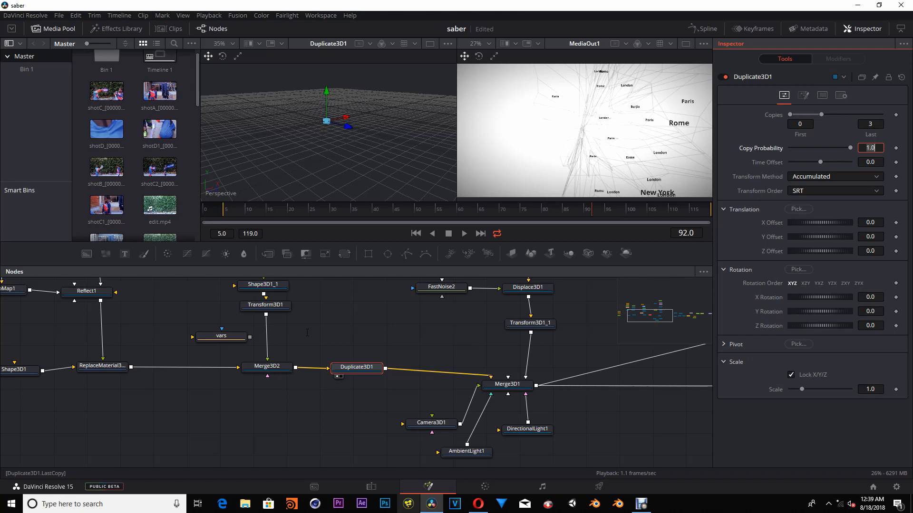
left_click_drag(357, 367, 358, 366)
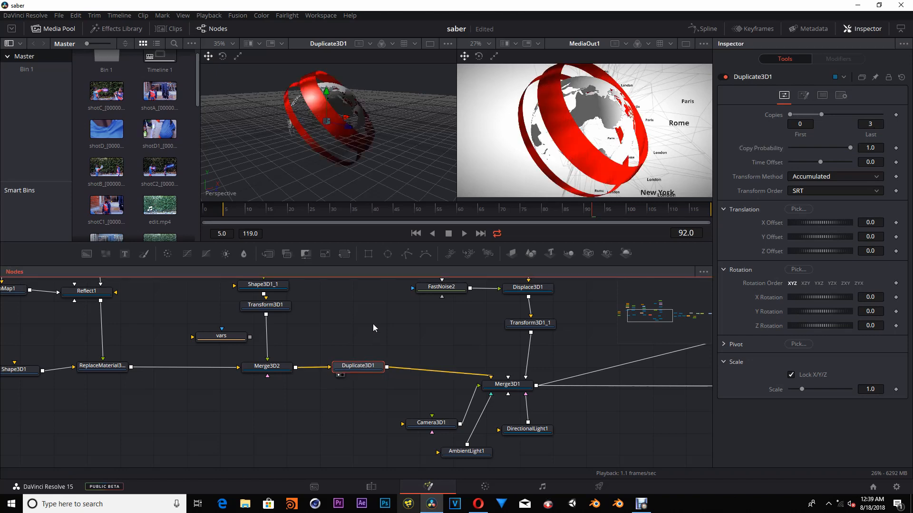
key("ctrl+s")
mouse_move(802, 390)
left_mouse_down()
mouse_move(794, 391)
mouse_move(801, 391)
left_mouse_up()
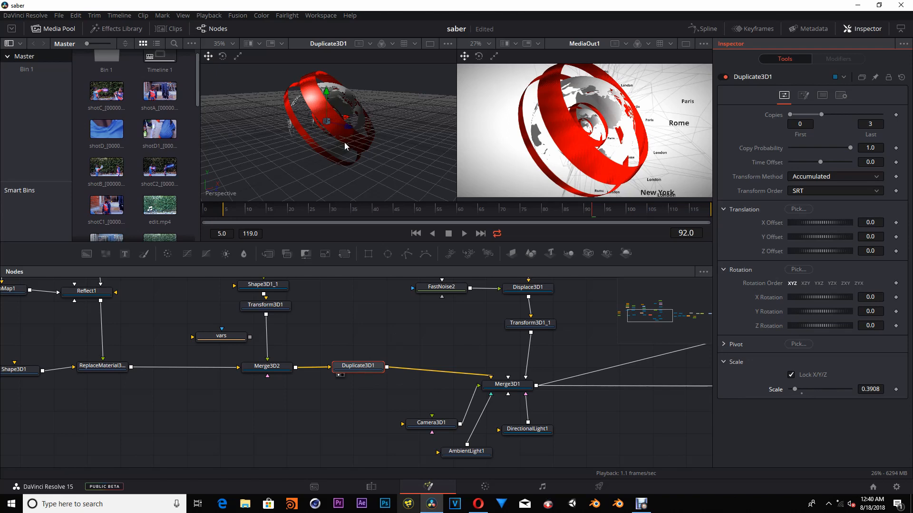
- Examine the nested globe copies inside the main globe from close up in the first viewer
scroll(344, 142, "up", 1)
left_click_drag(346, 145, 318, 170)
scroll(349, 147, "up", 6)
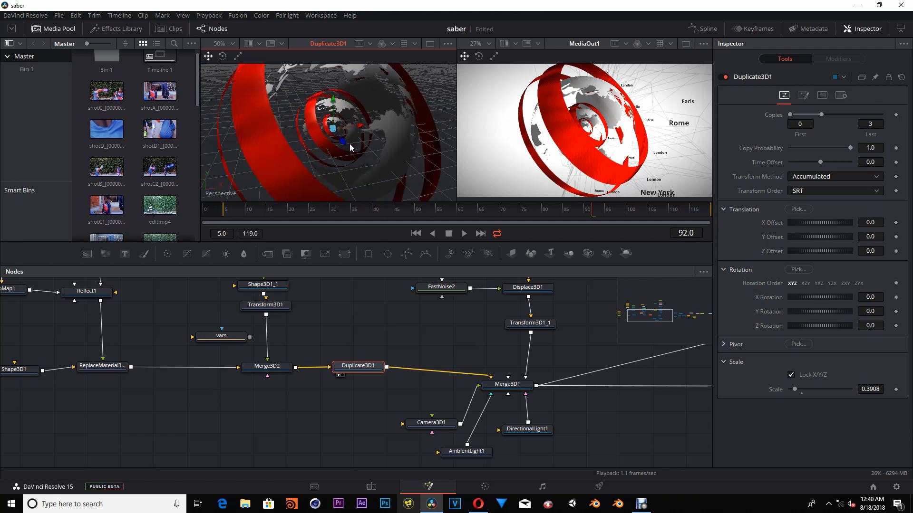
scroll(358, 147, "down", 5)
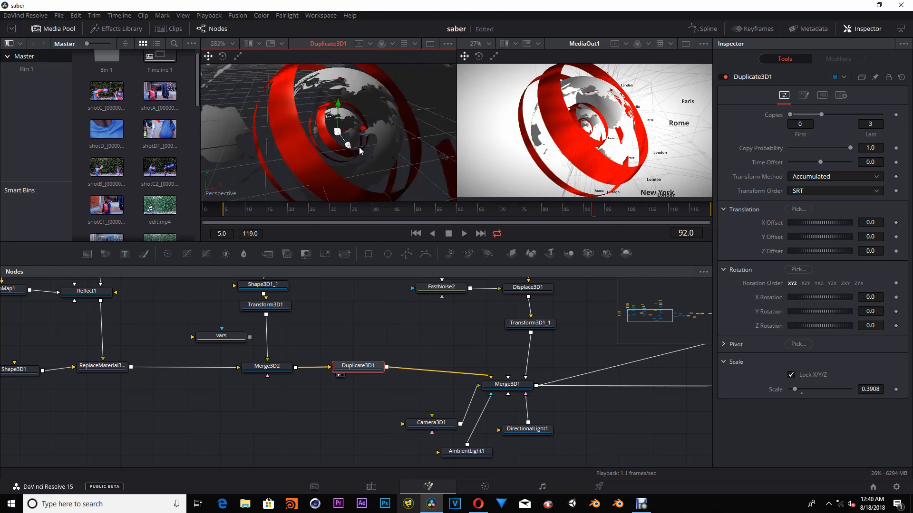
scroll(359, 147, "up", 3)
scroll(389, 144, "up", 2)
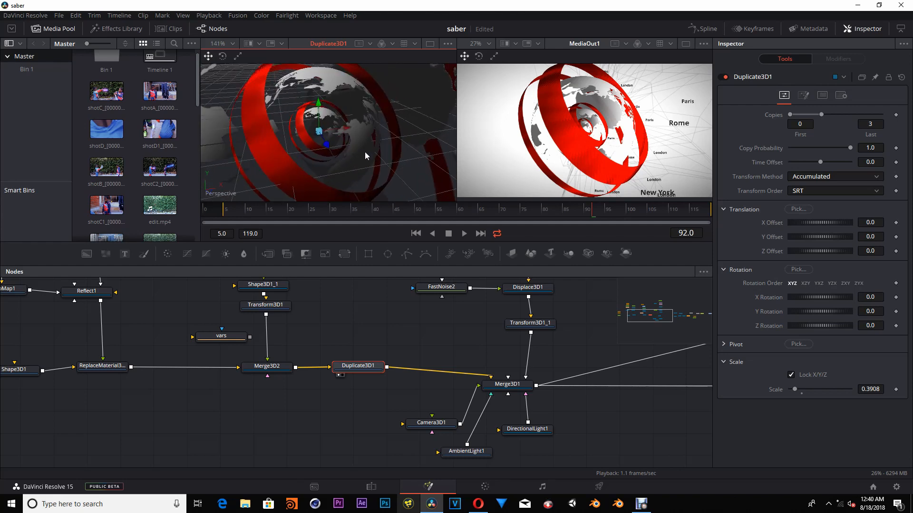
scroll(364, 152, "up", 3)
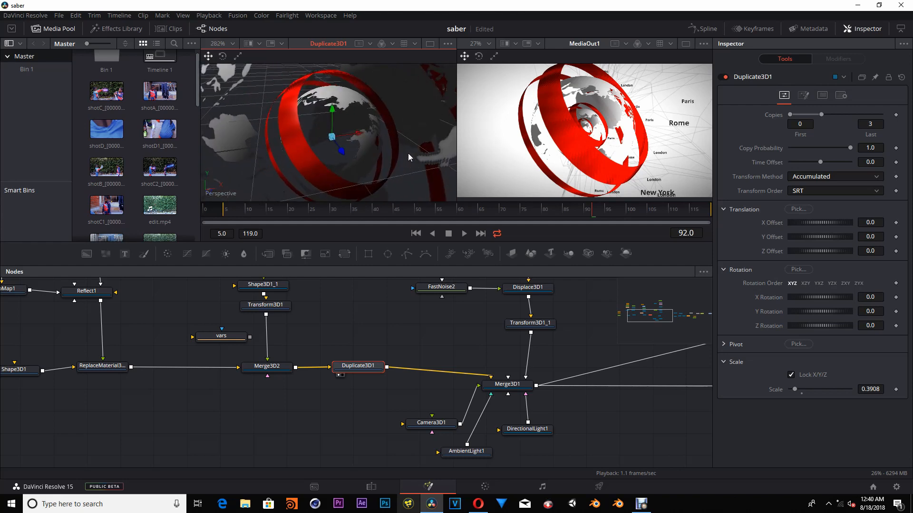
scroll(366, 163, "down", 1)
scroll(384, 162, "up", 6)
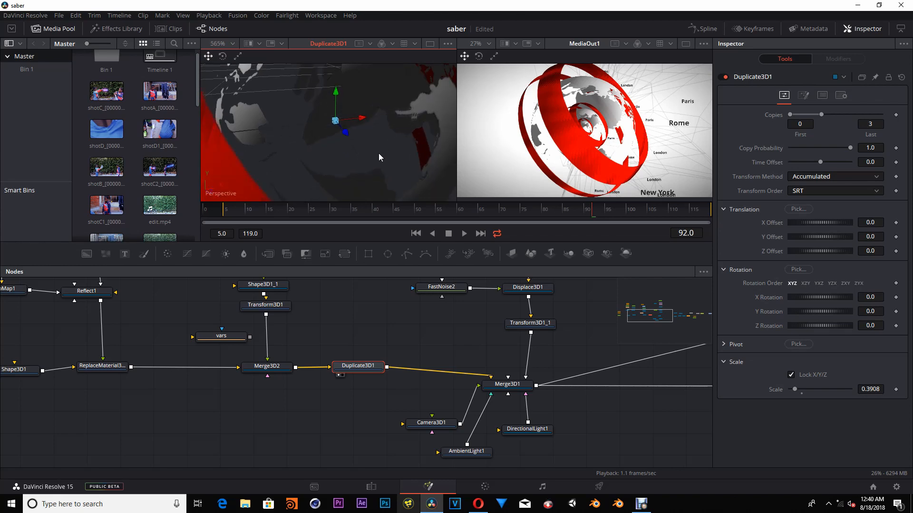
left_click_drag(386, 158, 376, 129)
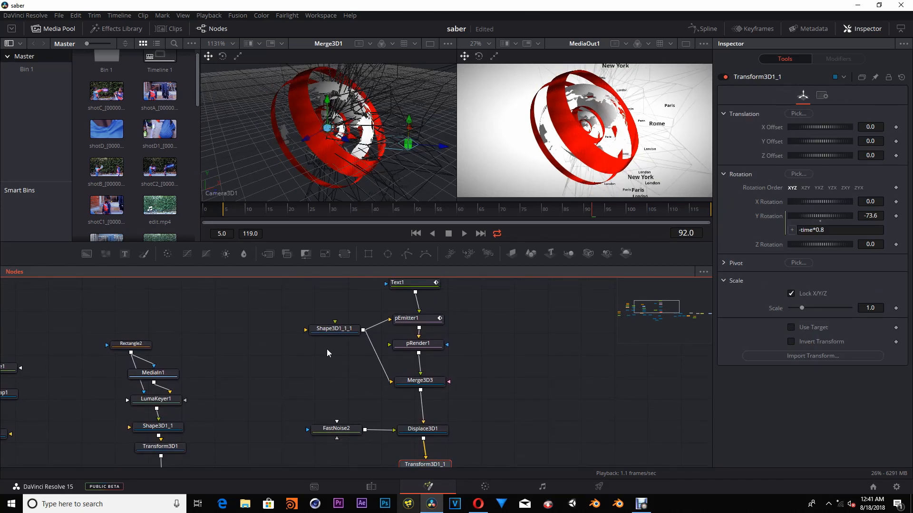
- Lower the start angle of the wireframe sphere Shape3D1_1_1 so it covers more of the circle
left_click(335, 329)
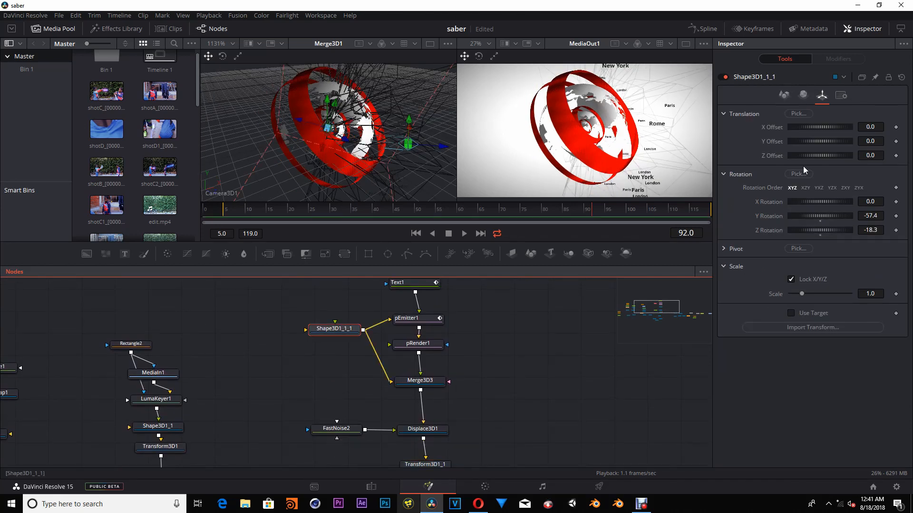
left_click(782, 95)
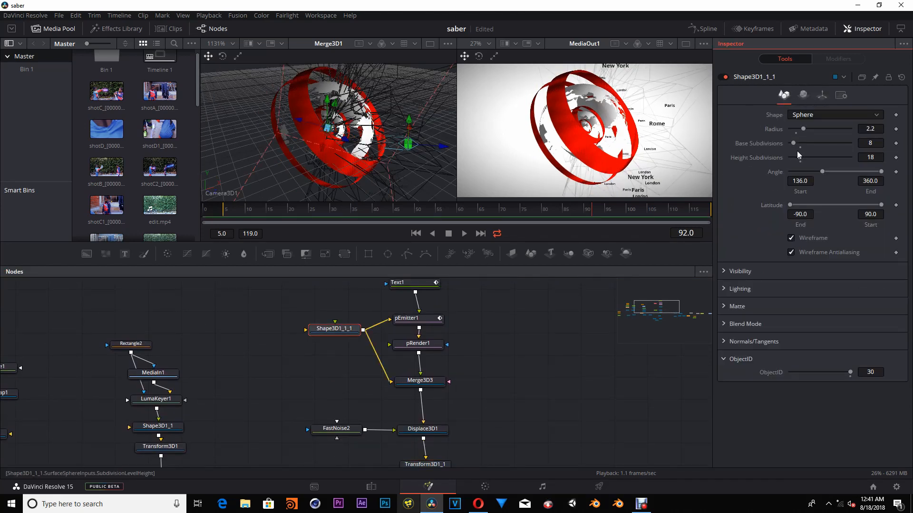
left_click_drag(811, 173, 797, 178)
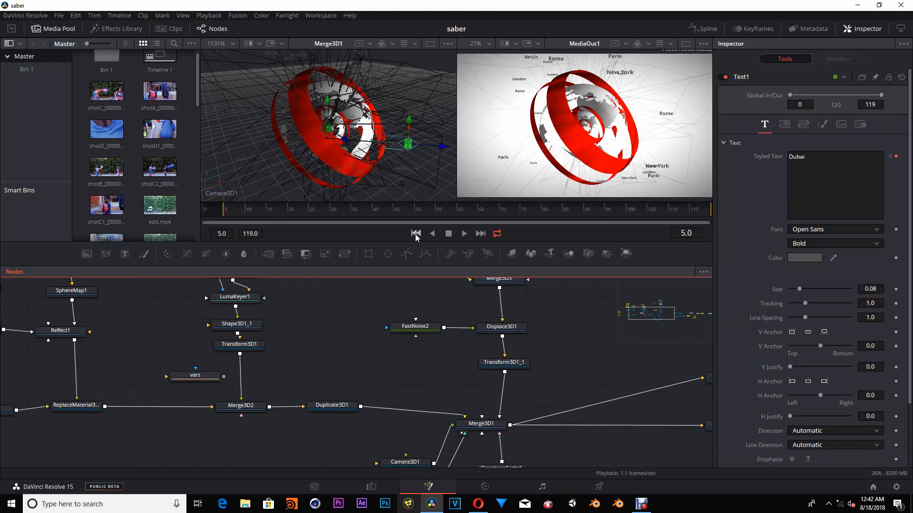
- At frame 0, set the Y Rotation of the map shape Shape3D1_1 to -133.1
left_click(415, 234)
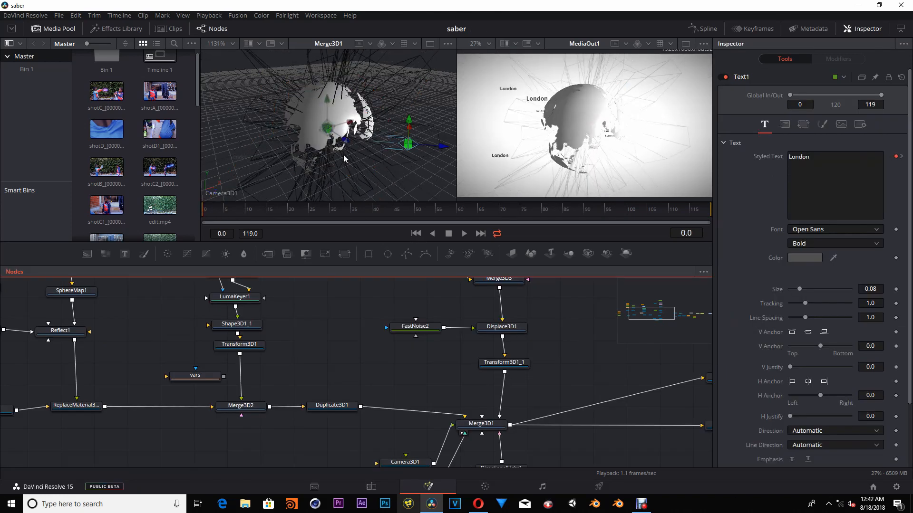
scroll(344, 158, "up", 10)
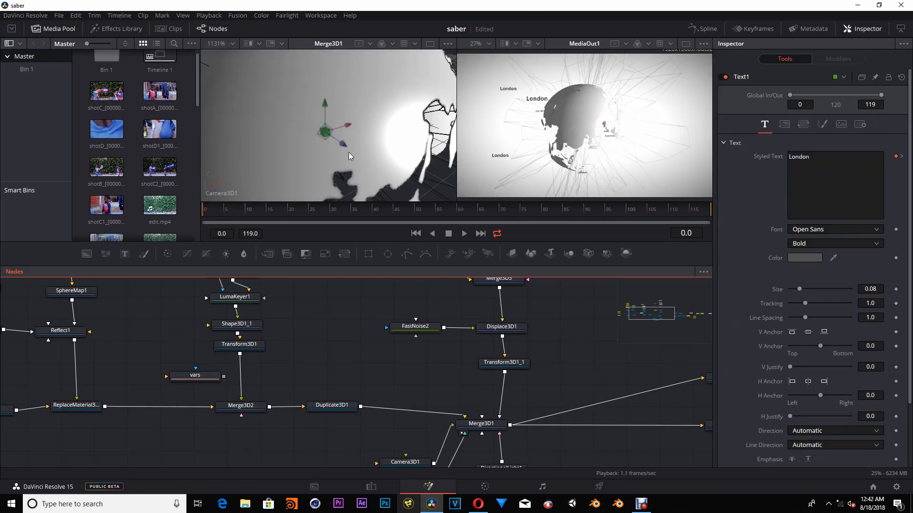
scroll(349, 152, "down", 10)
left_click(247, 326)
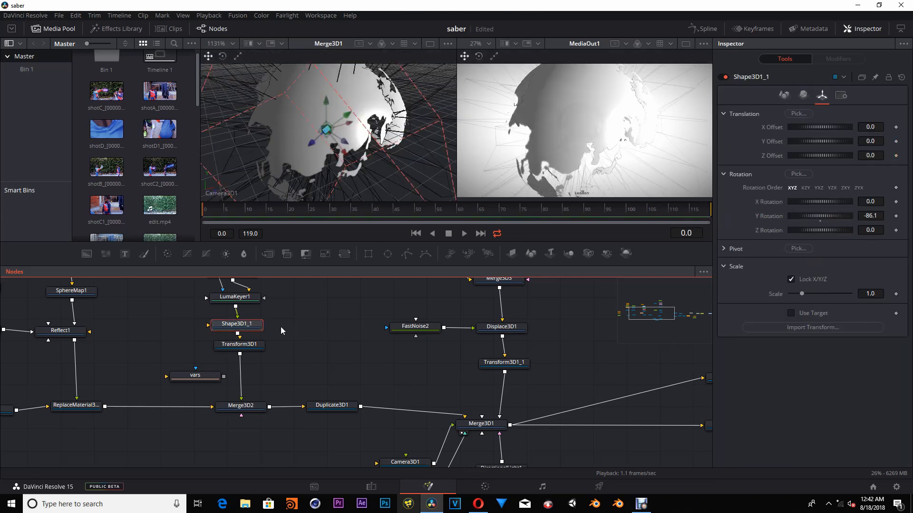
left_click_drag(281, 326, 334, 361)
left_click_drag(809, 216, 810, 216)
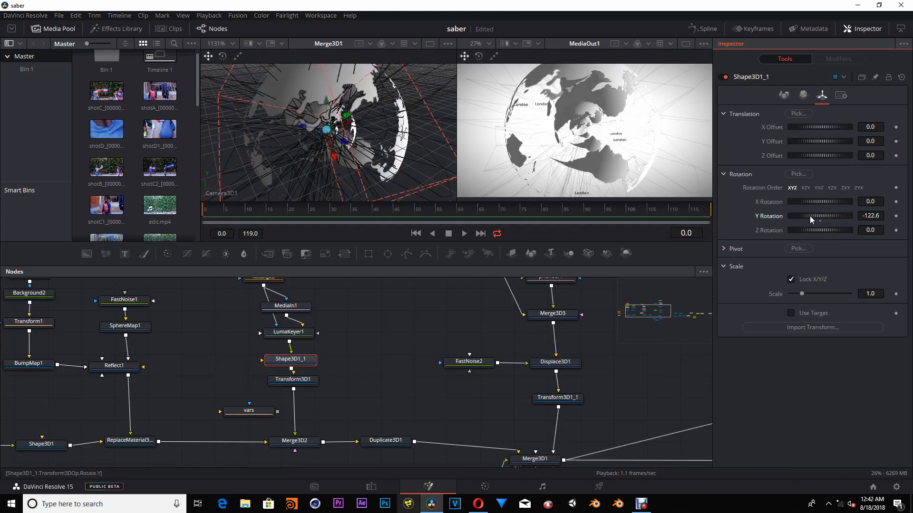
scroll(352, 159, "up", 8)
scroll(352, 159, "down", 10)
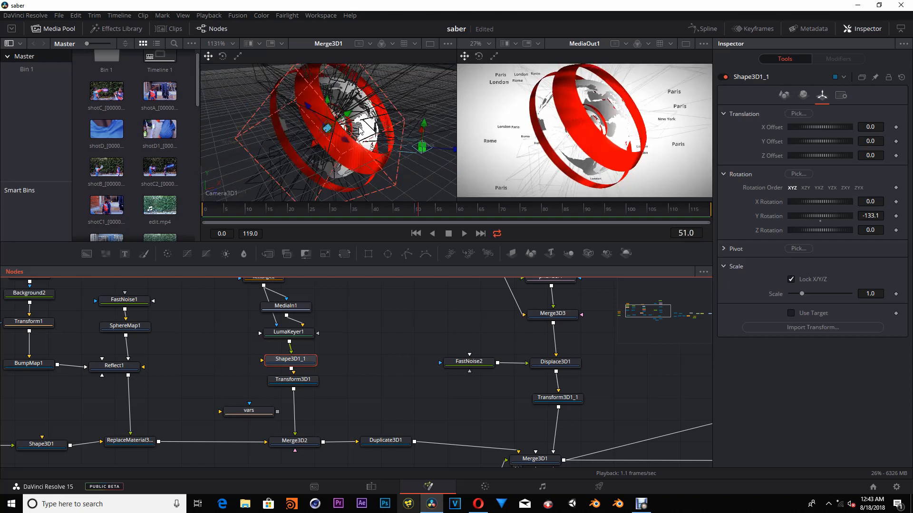
- At frame 60, enable animation for Camera3D1's translation and rotation groups
left_click(455, 210)
left_click_drag(481, 447, 441, 352)
left_click(433, 400)
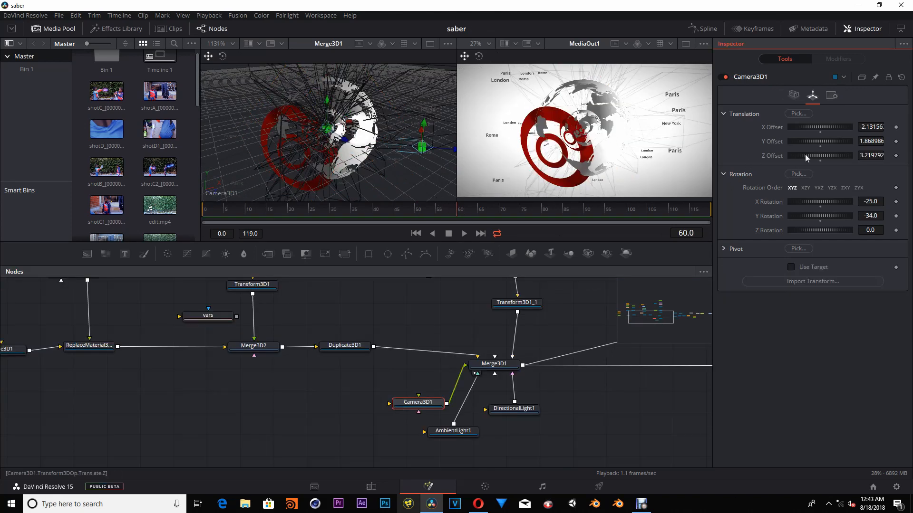
right_click(827, 127)
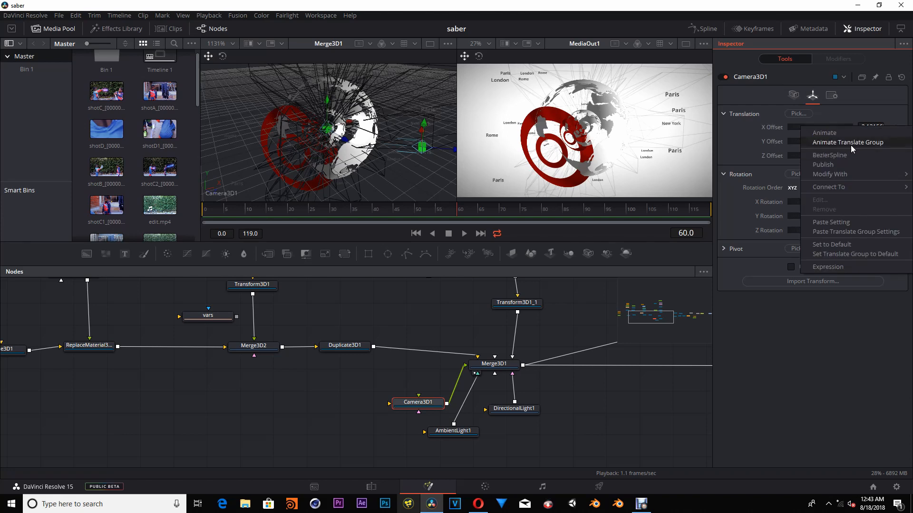
left_click(863, 141)
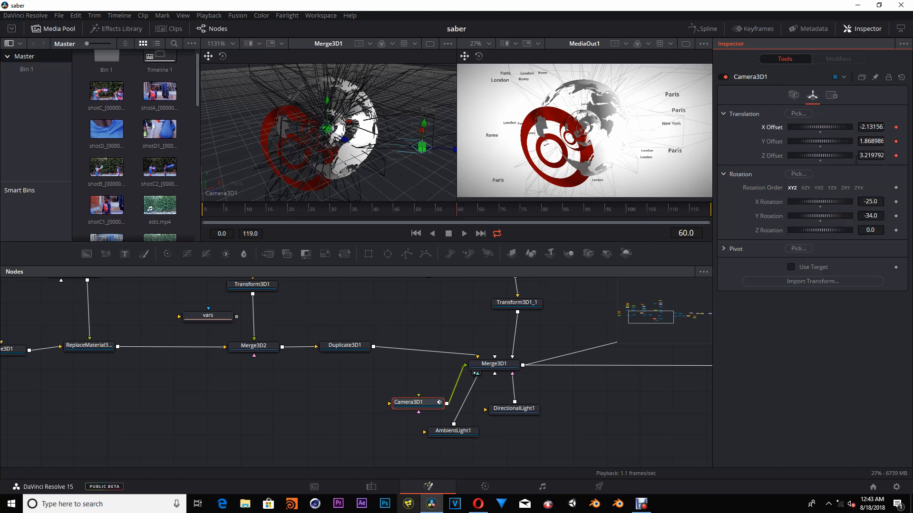
right_click(830, 204)
left_click(849, 218)
- At frame 0, push Camera3D1 inside the globe, to X, Y, Z offsets about 0.029, -0.055, -0.077, and show Merge3D1 in the second viewer
left_click(414, 233)
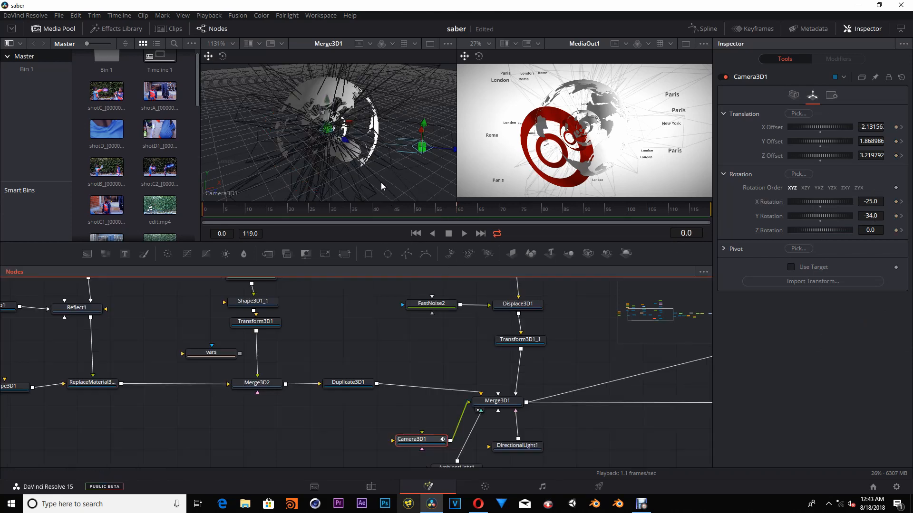
scroll(337, 146, "up", 2)
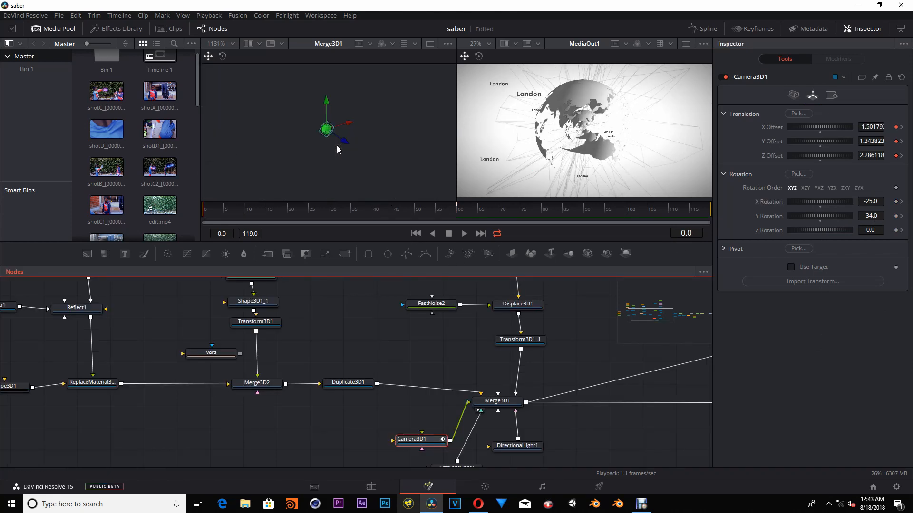
scroll(337, 148, "up", 3)
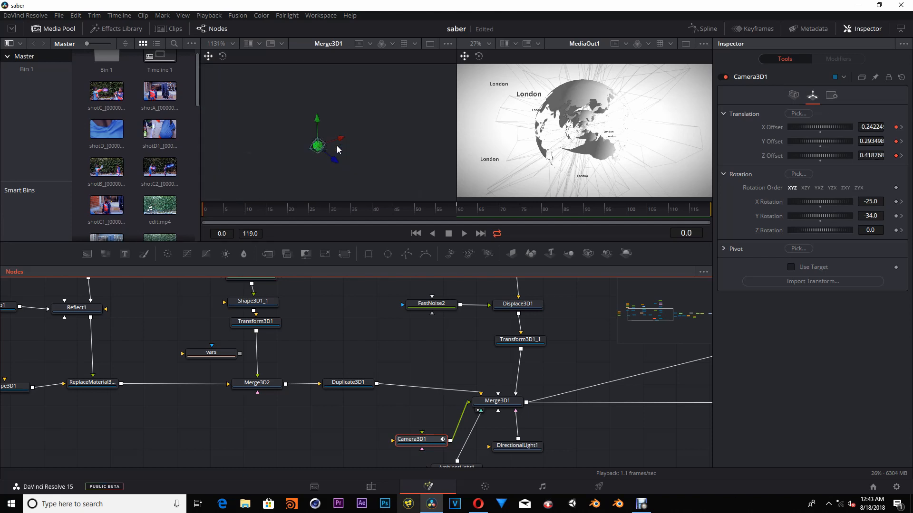
scroll(337, 149, "up", 2)
scroll(337, 149, "up", 1)
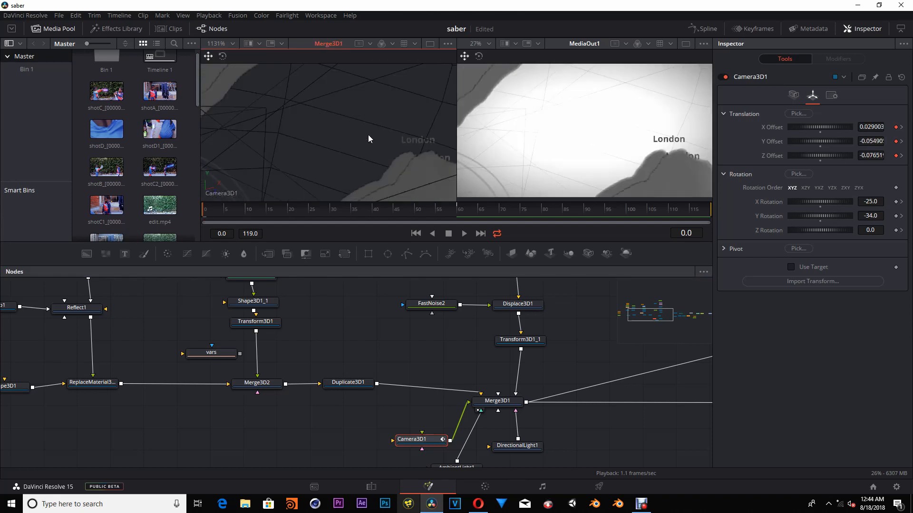
left_click_drag(638, 330, 709, 328)
left_click_drag(267, 403, 504, 144)
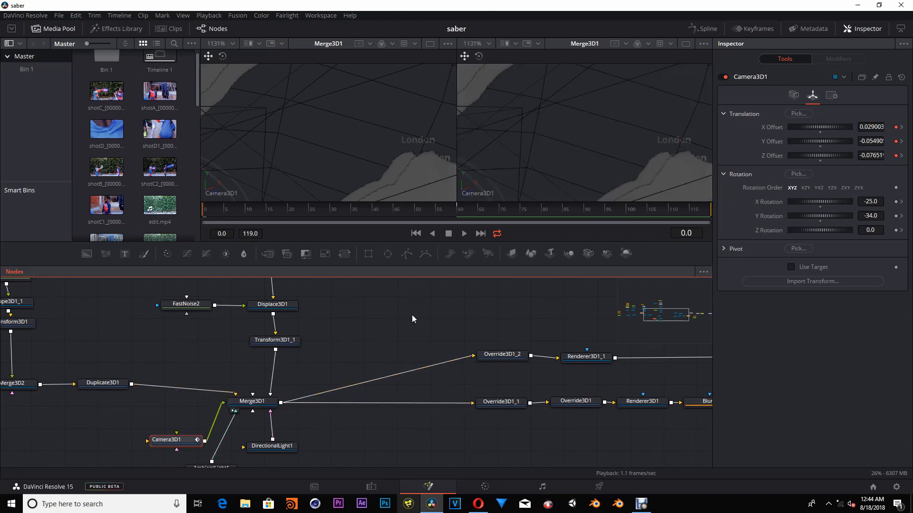
- Play the camera animation and set the Time Offset of Duplicate3D1 to 15
left_click_drag(390, 338, 534, 327)
left_click(464, 234)
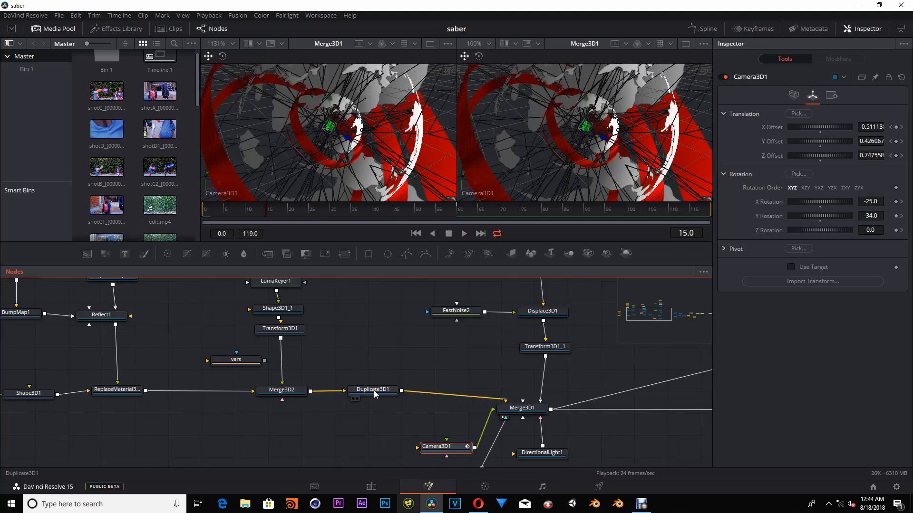
left_click(375, 391)
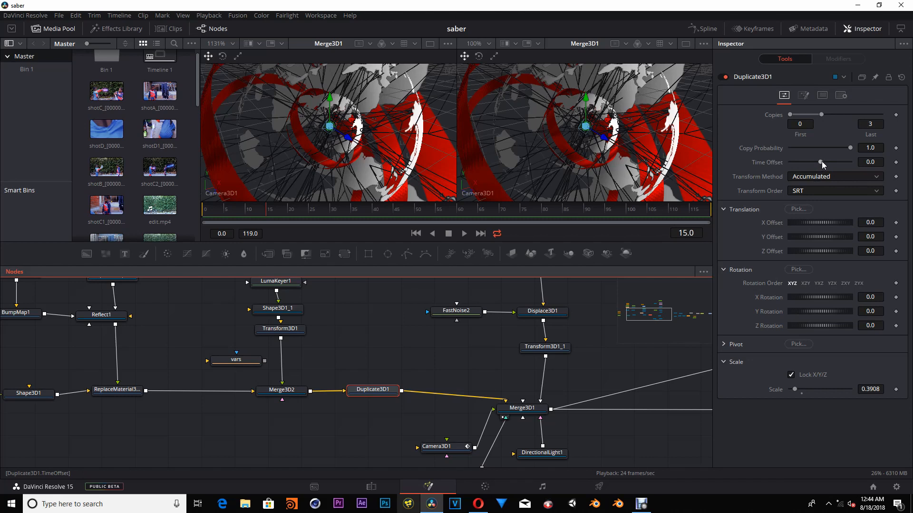
left_click_drag(822, 161, 854, 164)
key("space")
double_click(873, 163)
type("15")
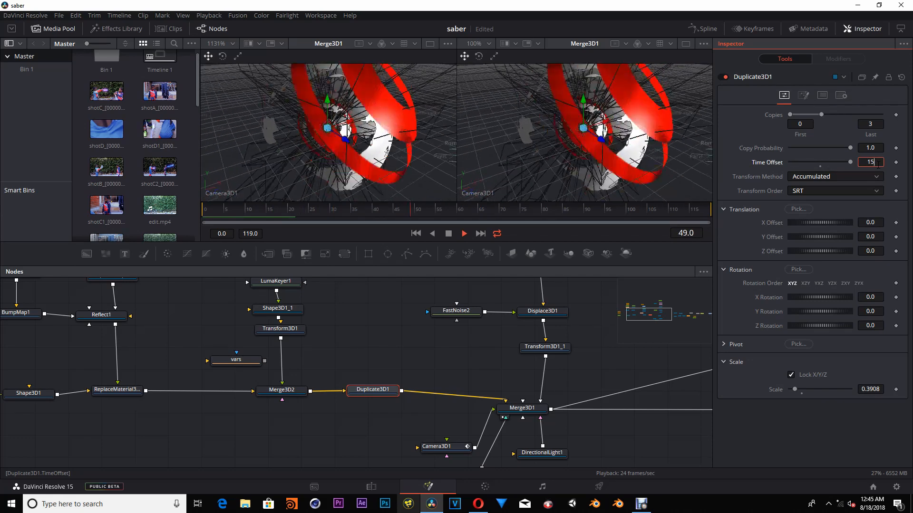
key("Tab")
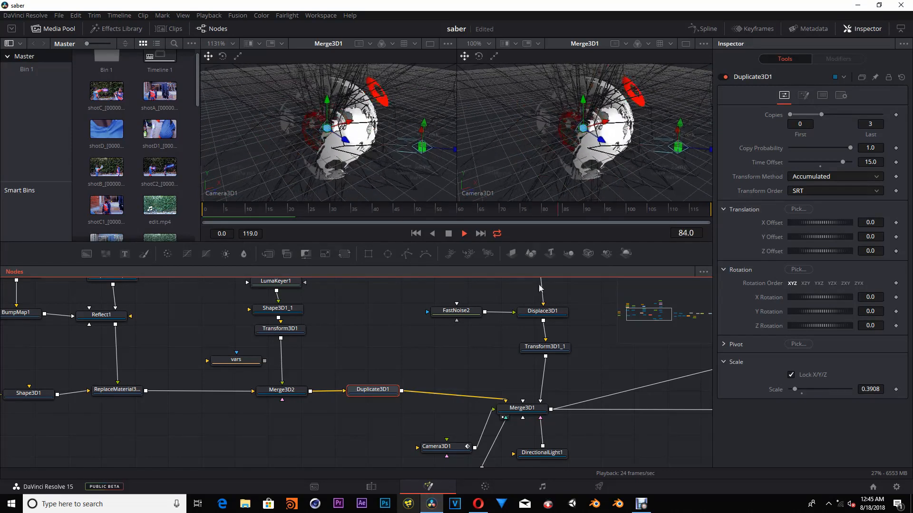
left_click(448, 233)
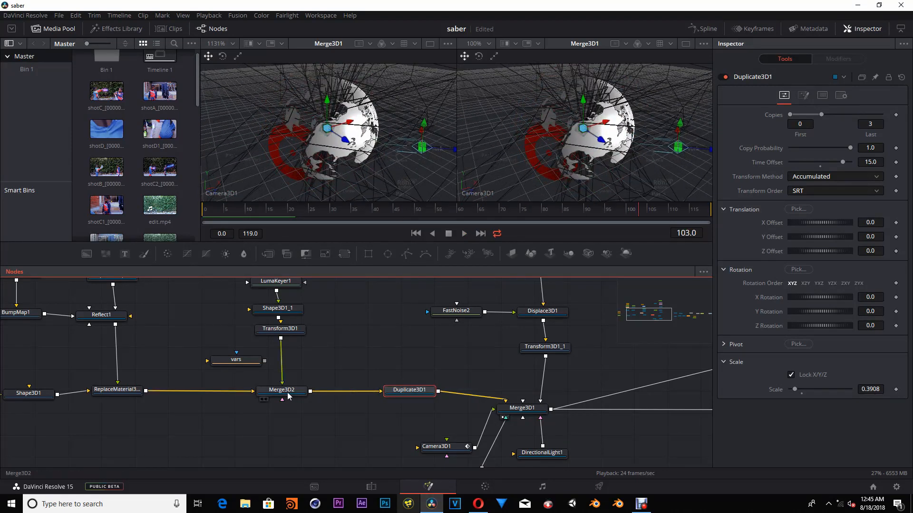
- Make room after Merge3D2 and insert a Replace Material 3D node between it and Duplicate3D1
left_click_drag(288, 393, 285, 394)
left_click_drag(409, 391, 421, 391)
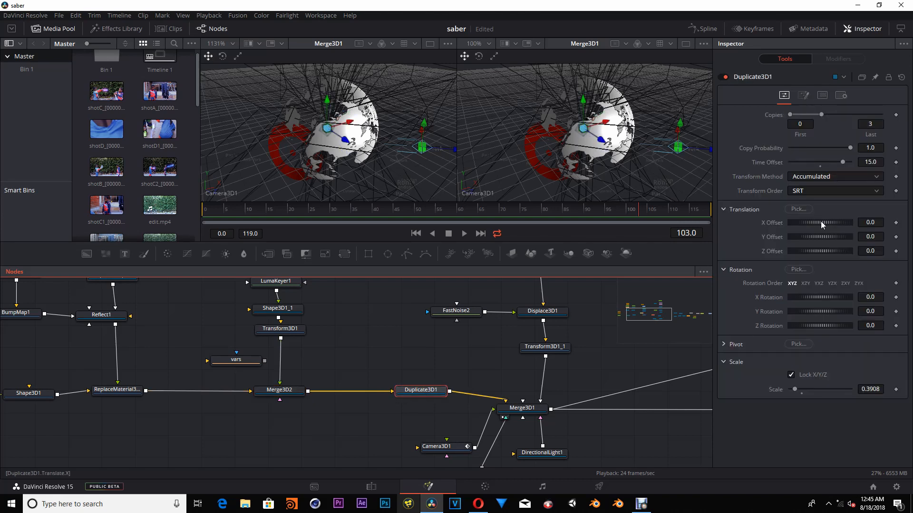
left_click(323, 414)
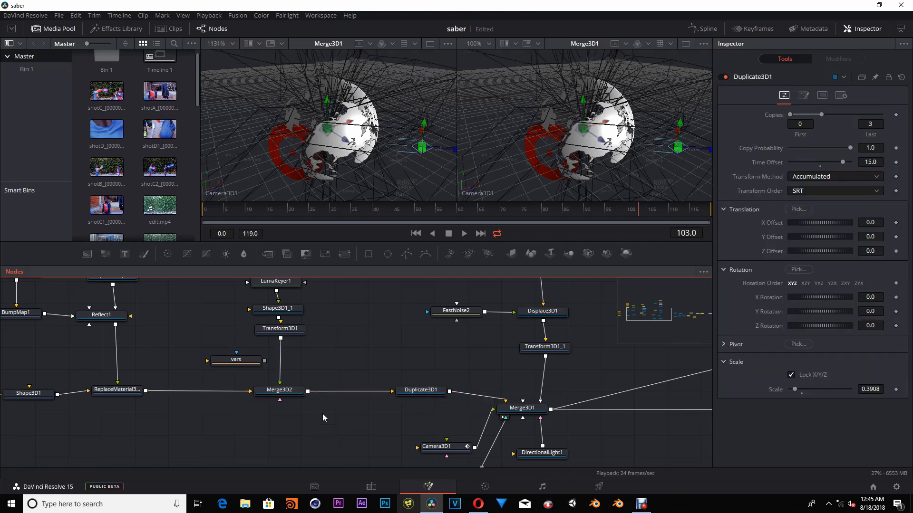
left_click(292, 394)
right_click(355, 350)
left_click(346, 351)
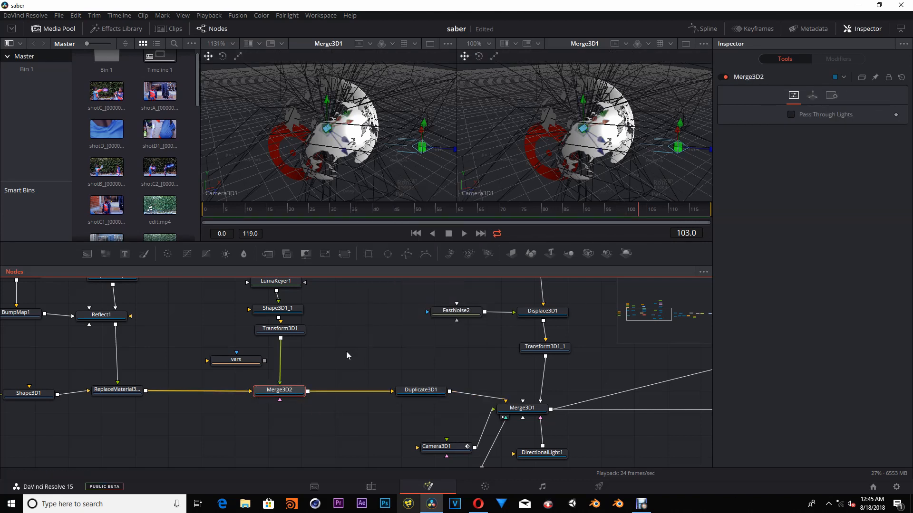
key("shift+space")
type("Replace Material 3D")
left_click(527, 341)
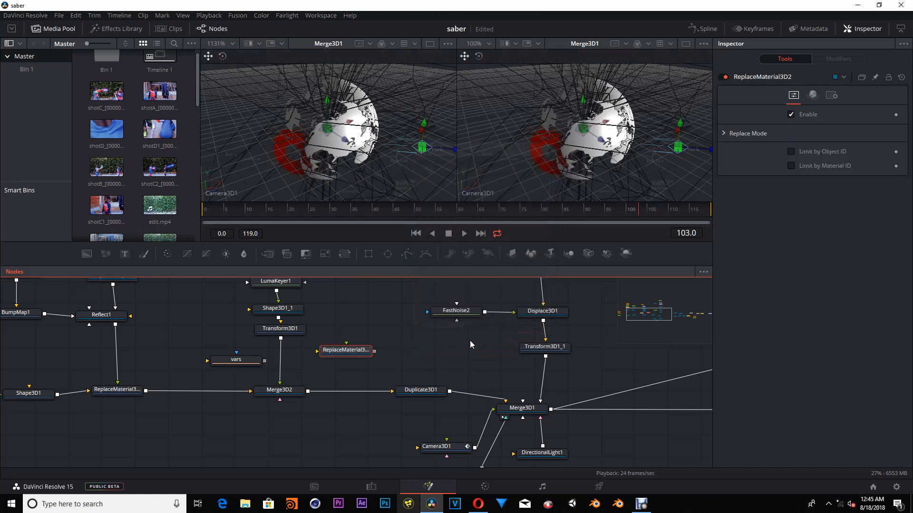
left_click_drag(347, 350, 357, 395)
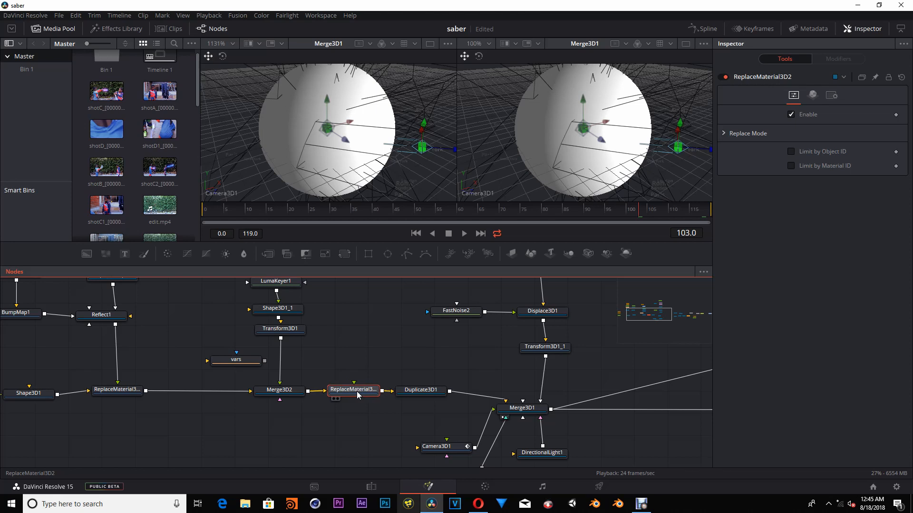
- Set the red, green, blue and alpha replace modes of ReplaceMaterial3D2 to Multiply
left_click(726, 133)
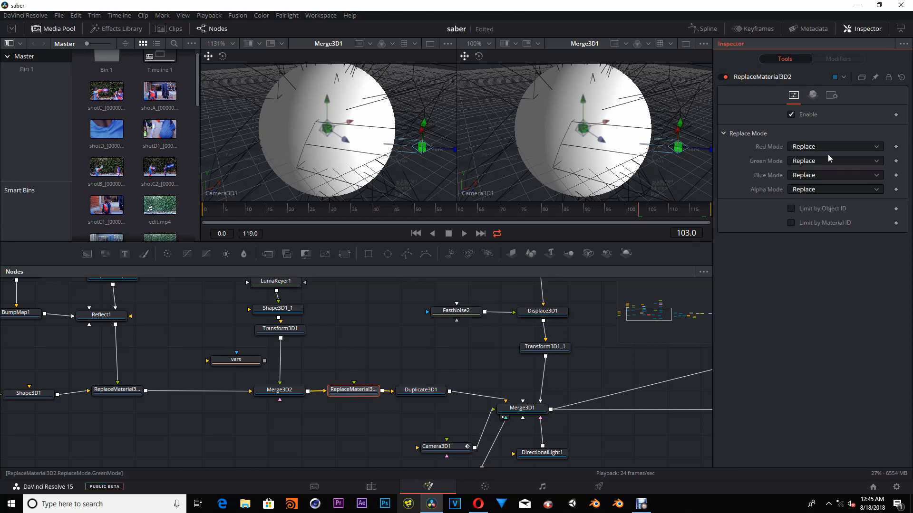
left_click(834, 148)
left_click(834, 185)
left_click(857, 161)
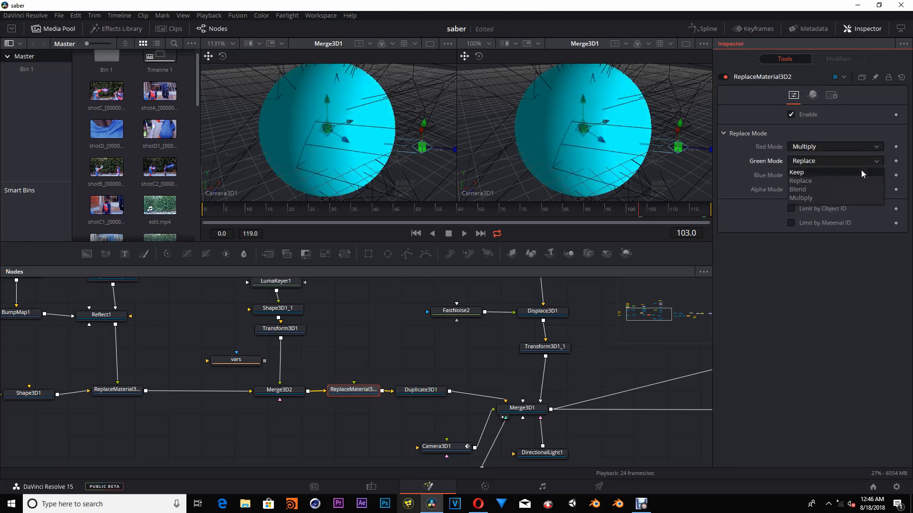
left_click(838, 194)
left_click(850, 175)
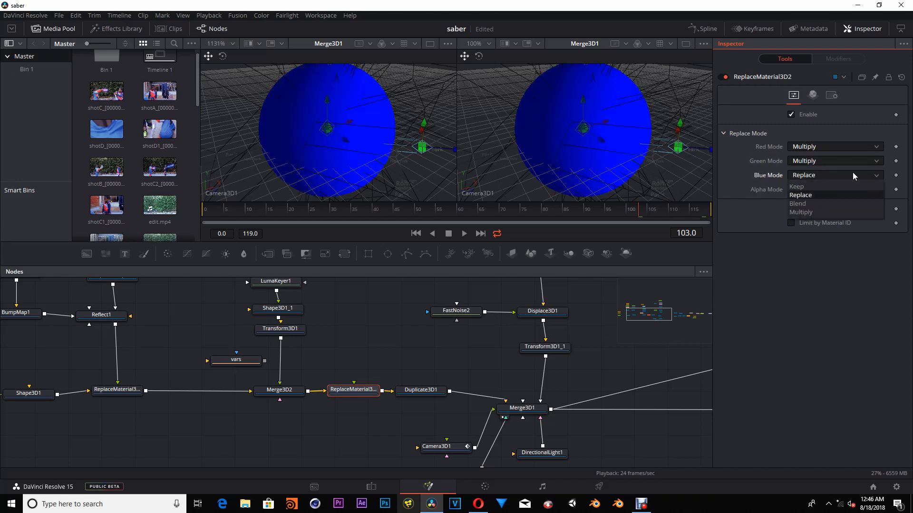
left_click(839, 212)
left_click(837, 190)
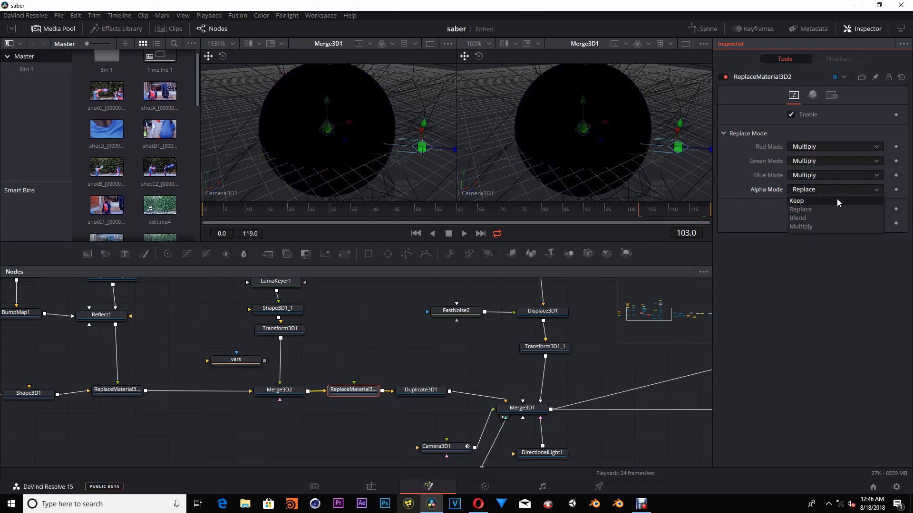
left_click(834, 226)
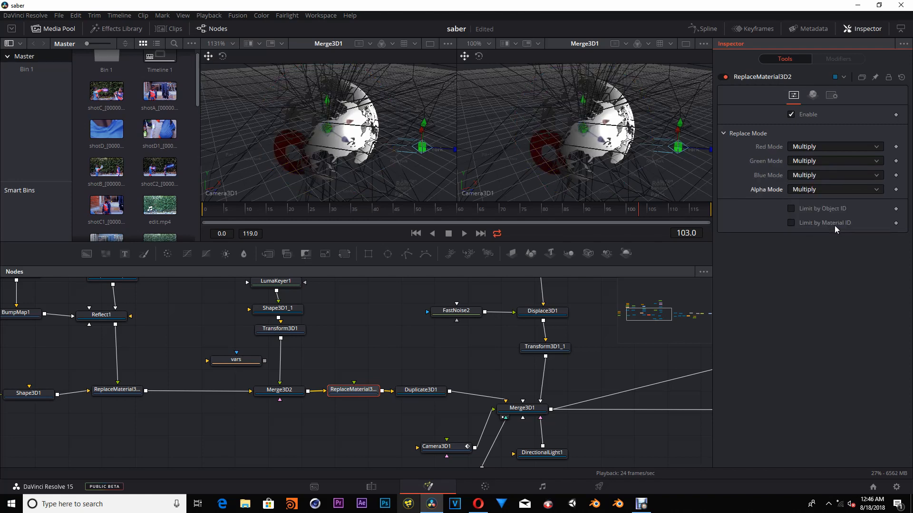
- At frame 40, enable animation for the diffuse Opacity of ReplaceMaterial3D2 at 1.0
left_click(813, 95)
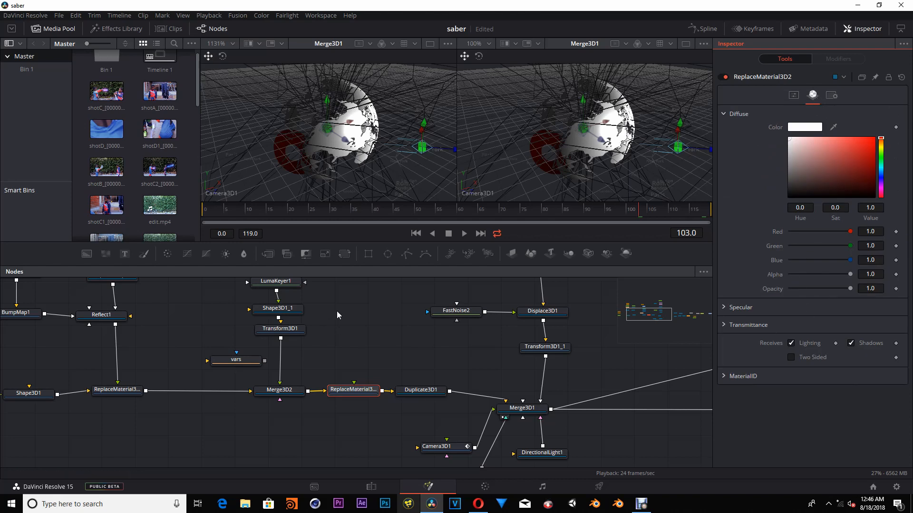
mouse_move(851, 289)
left_mouse_down()
mouse_move(780, 306)
mouse_move(841, 291)
left_mouse_up()
left_click(373, 213)
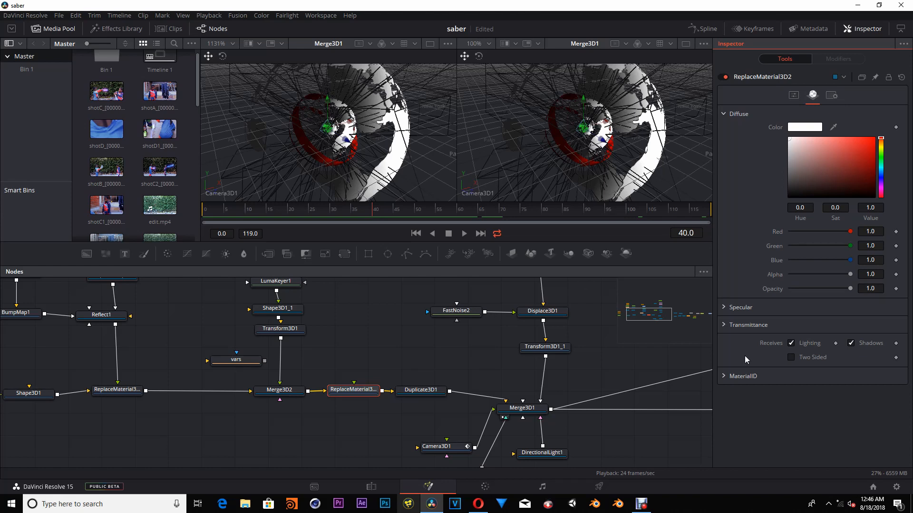
right_click(850, 290)
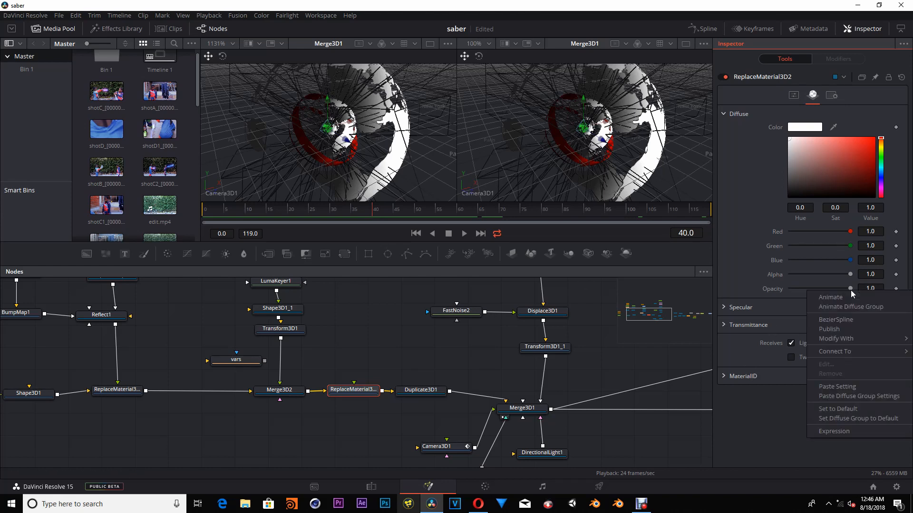
left_click(854, 299)
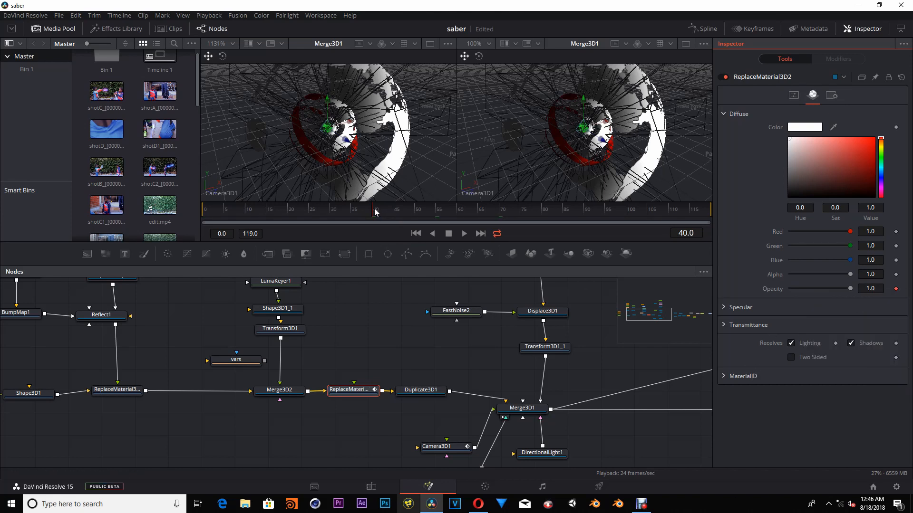
- At frame 60, set the diffuse Opacity of ReplaceMaterial3D2 to 0.0 and play the fade from the start
left_click_drag(375, 211, 460, 212)
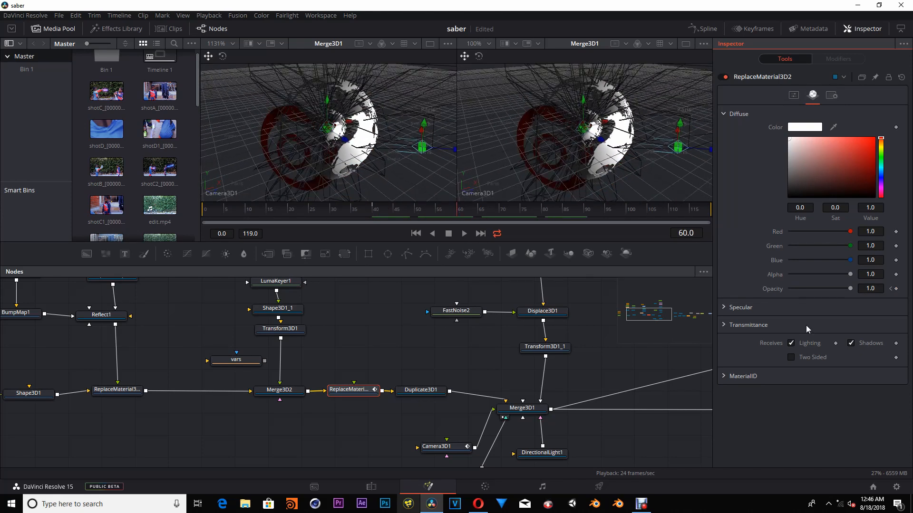
left_click_drag(852, 289, 770, 301)
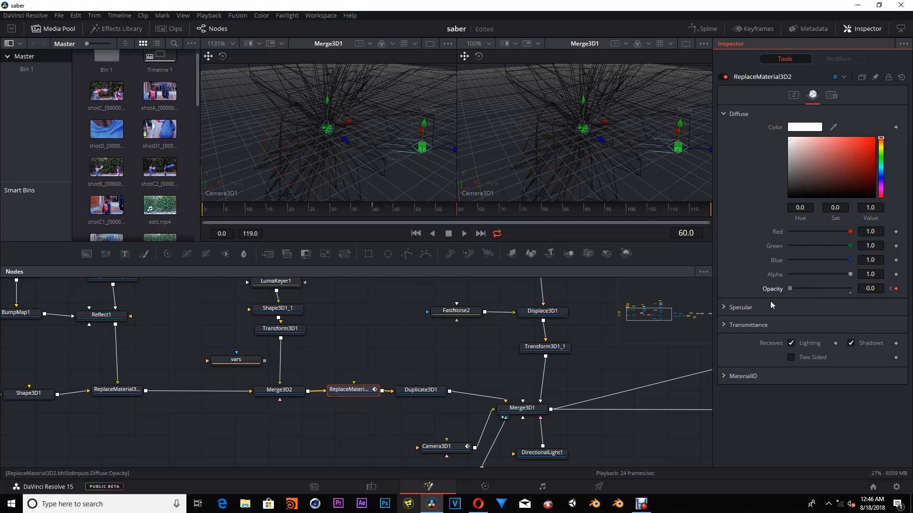
left_click(421, 234)
left_click(464, 233)
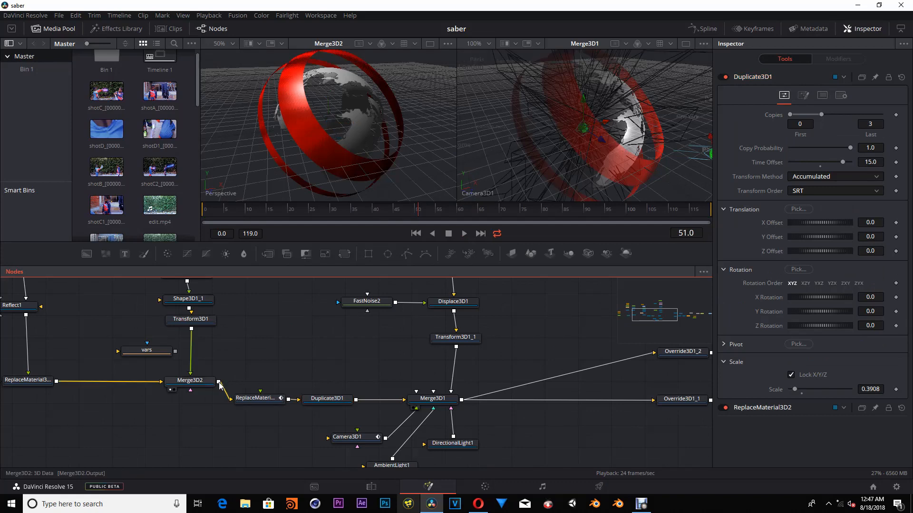
- Merge the direct output of Merge3D2 with Duplicate3D1 ahead of Merge3D1, and preview the new merge's animation in the first viewer
left_click_drag(218, 382, 398, 403)
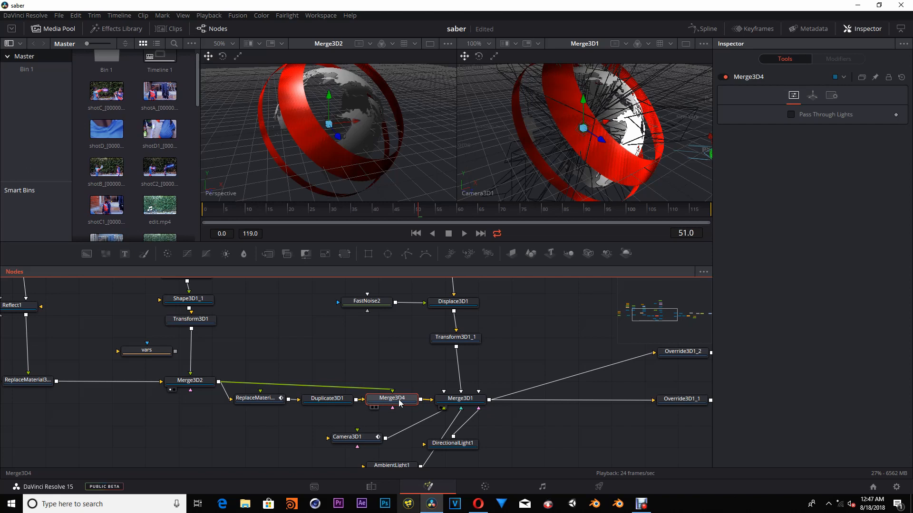
left_click_drag(387, 401, 378, 173)
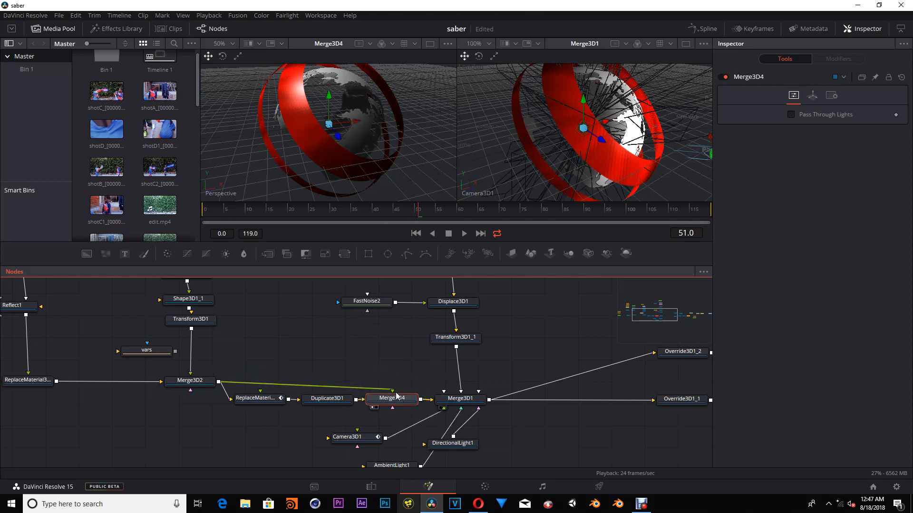
left_click_drag(225, 210, 600, 223)
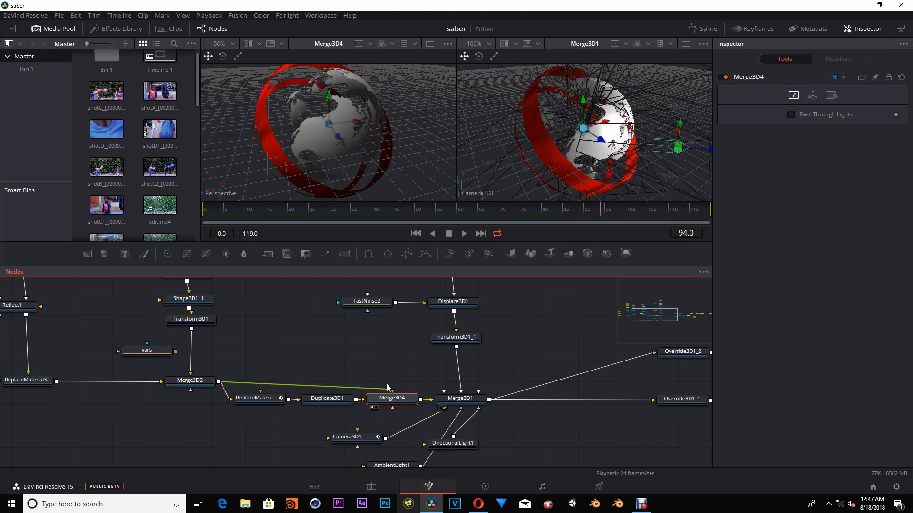
left_click_drag(510, 357, 503, 342)
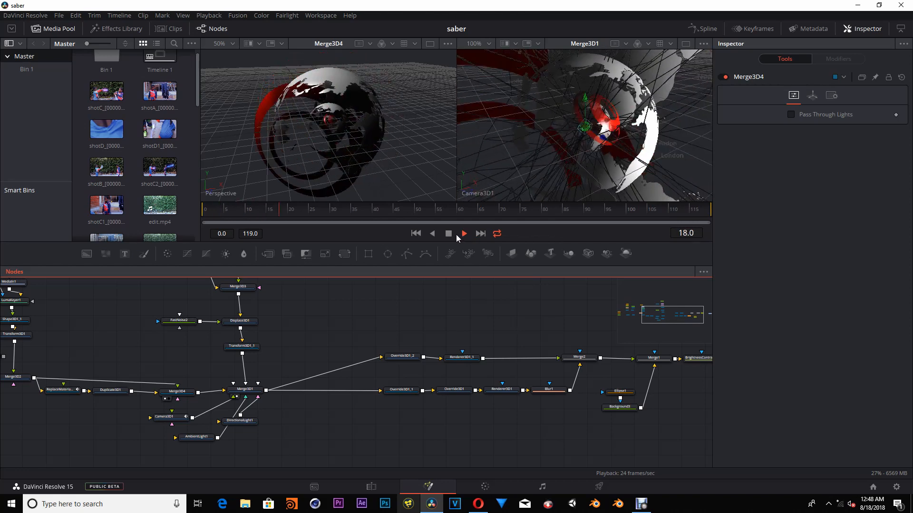
key("space")
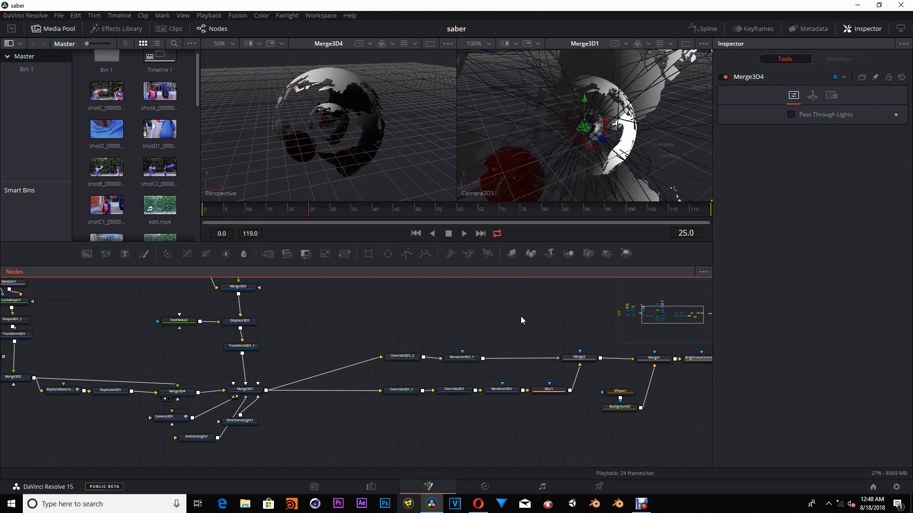
- Move MediaOut1 away from BrightnessContrast1 to make room, show BrightnessContrast1 in the second viewer and go to frame 52
left_click_drag(520, 315, 273, 326)
left_click_drag(506, 332, 440, 336)
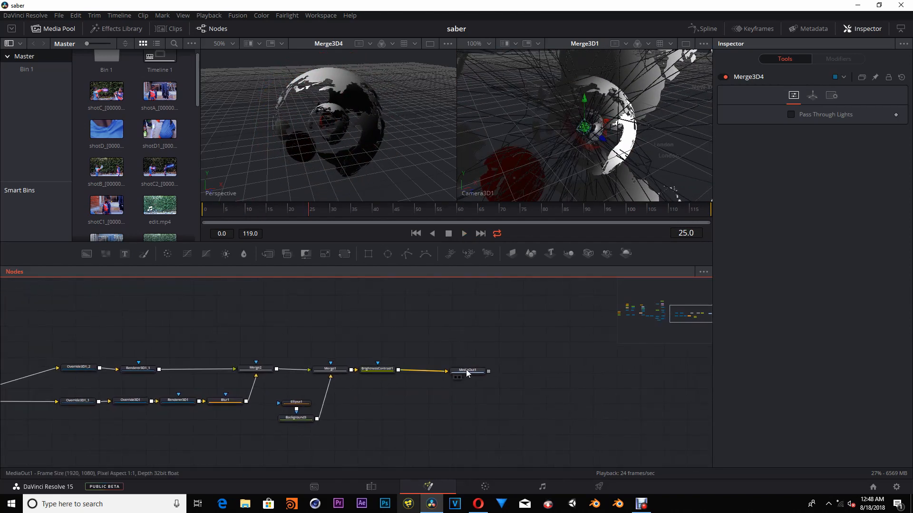
left_click_drag(466, 372, 513, 373)
left_click(513, 373)
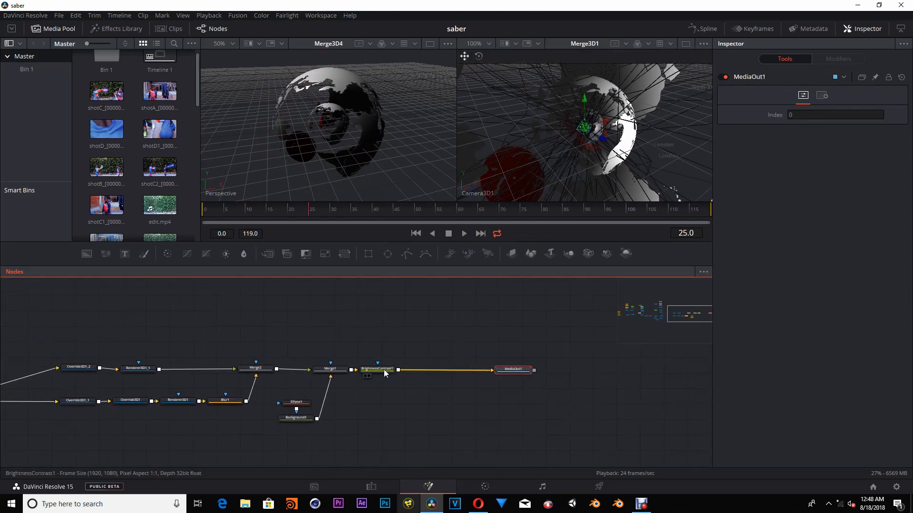
left_click(457, 335)
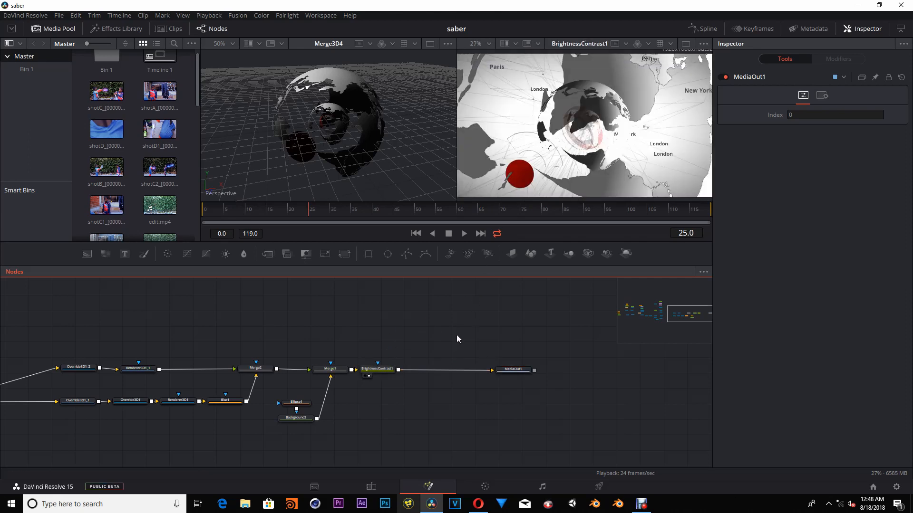
left_click(416, 211)
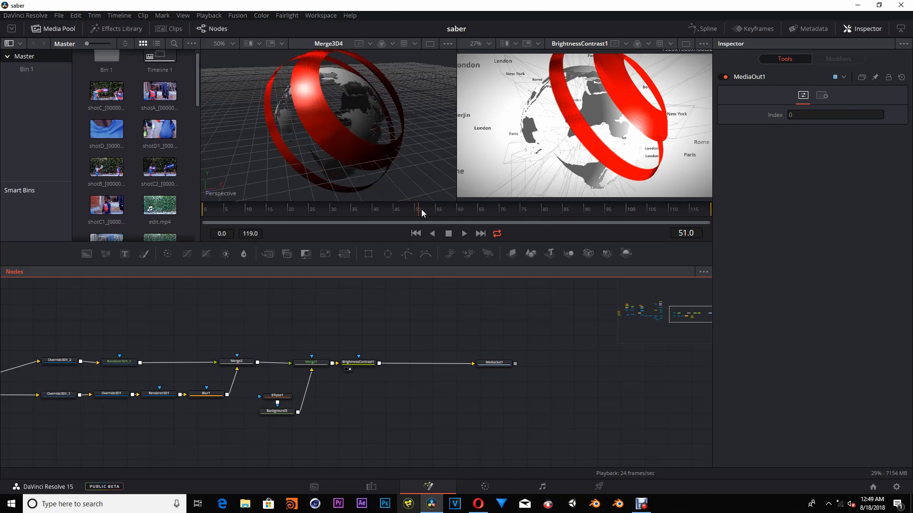
left_click_drag(422, 212, 425, 213)
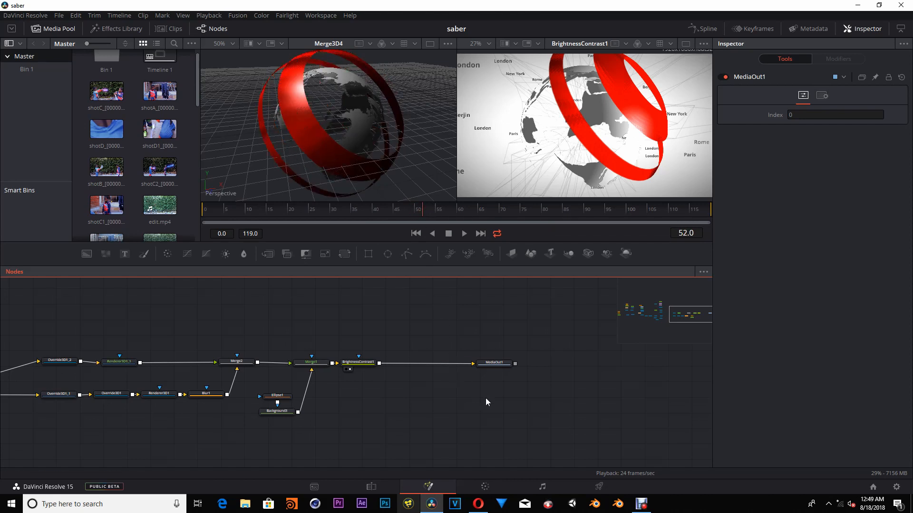
- Add bbc_news_logo.png from Bin 1, show it in the first viewer and merge it over BrightnessContrast1's output before MediaOut1
left_click_drag(492, 402, 480, 404)
left_click_drag(483, 321, 489, 332)
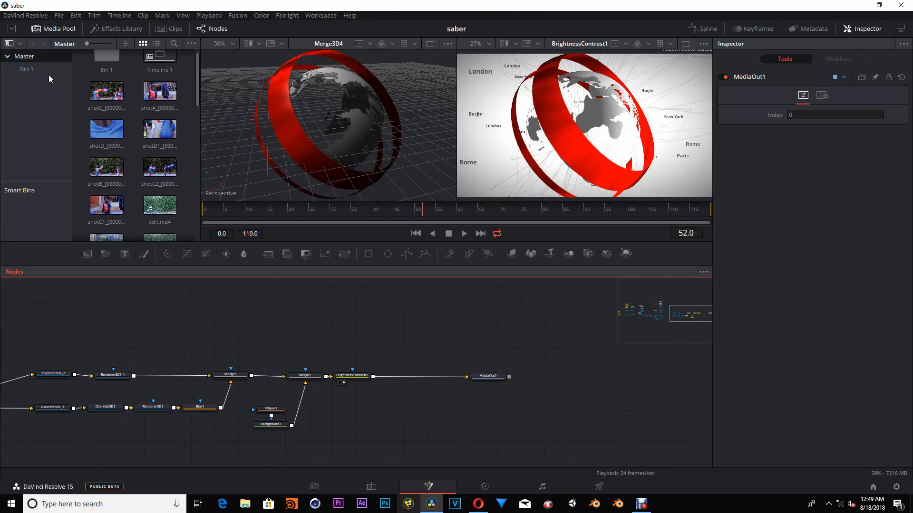
left_click(27, 68)
left_click_drag(108, 102, 389, 326)
left_click_drag(460, 332, 454, 336)
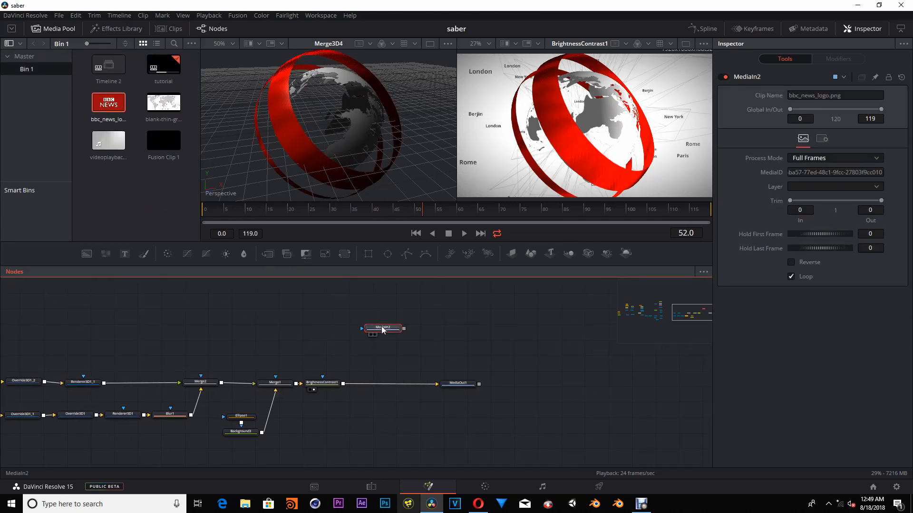
key("1")
scroll(418, 328, "up", 3)
left_click_drag(395, 327, 330, 443)
left_click_drag(392, 443, 405, 437)
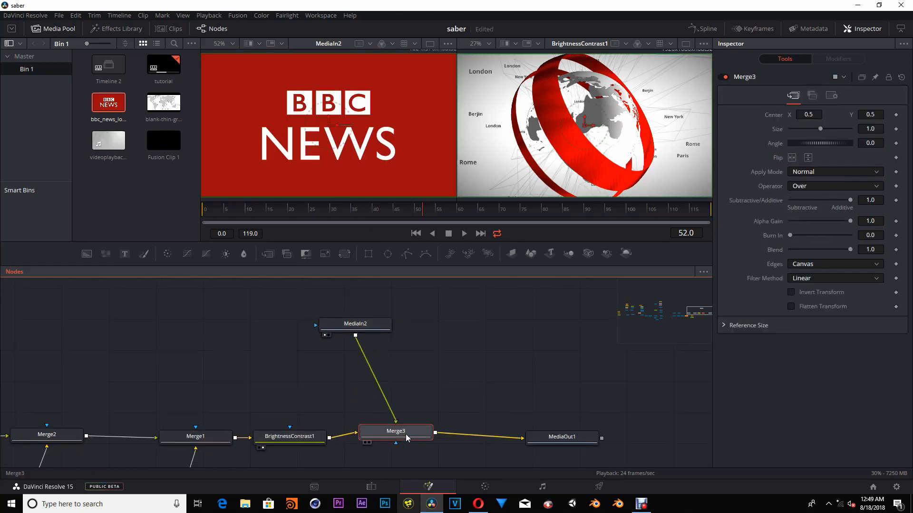
- Show MediaOut1 in the second viewer and scale the logo down with Merge3's Size at about 0.487
left_click(535, 448)
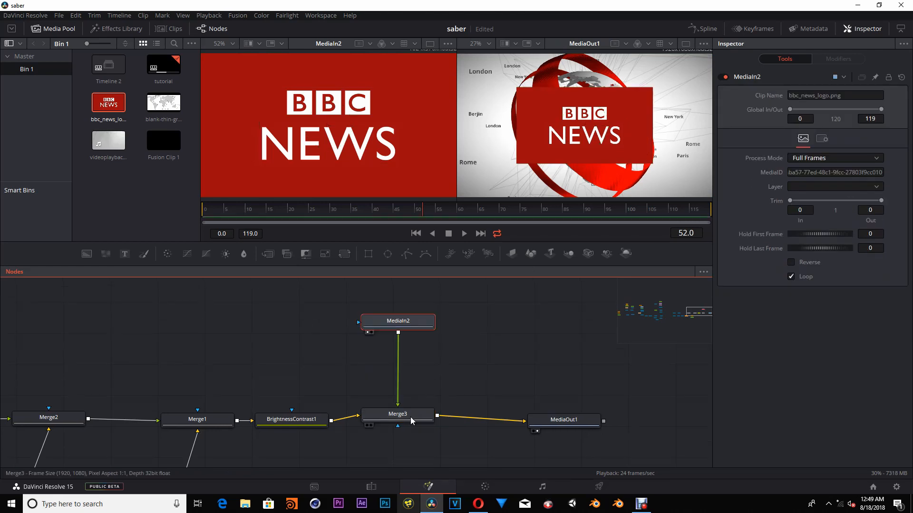
left_click(412, 420)
left_click_drag(818, 128, 663, 162)
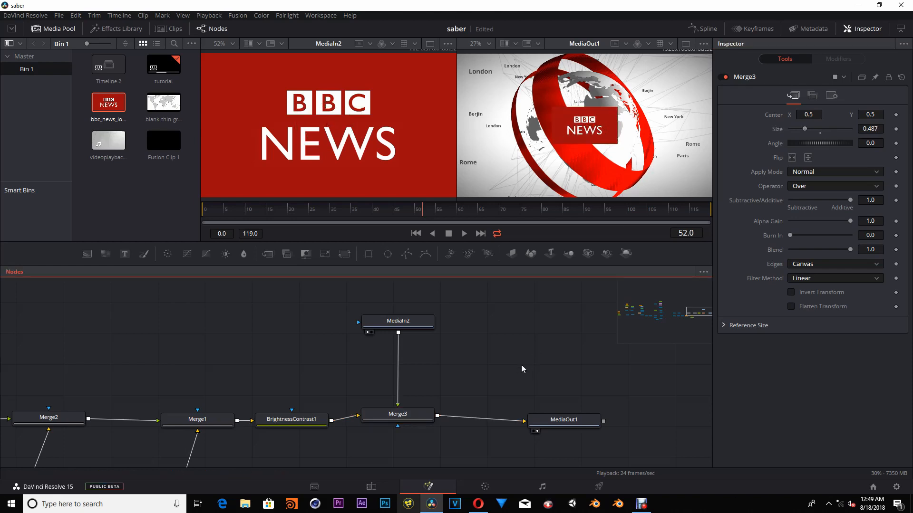
- Mask MediaIn2 with a Rectangle about 0.626 wide and 0.909 high to crop the logo's sides
left_click(414, 321)
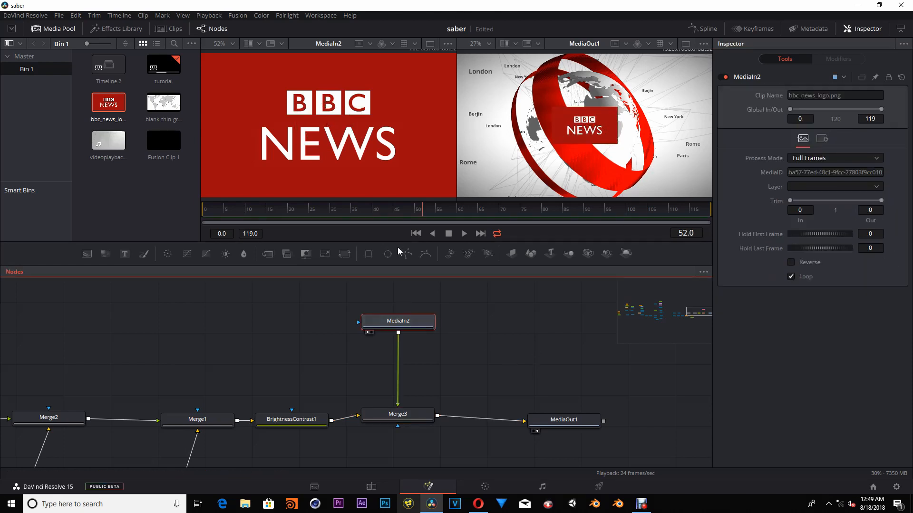
left_click(369, 257)
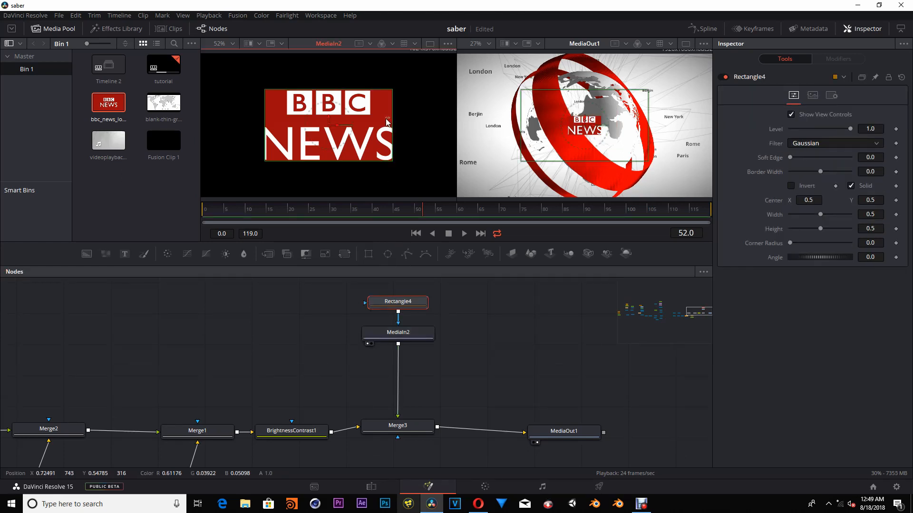
left_click_drag(392, 124, 412, 124)
left_click_drag(383, 91, 376, 60)
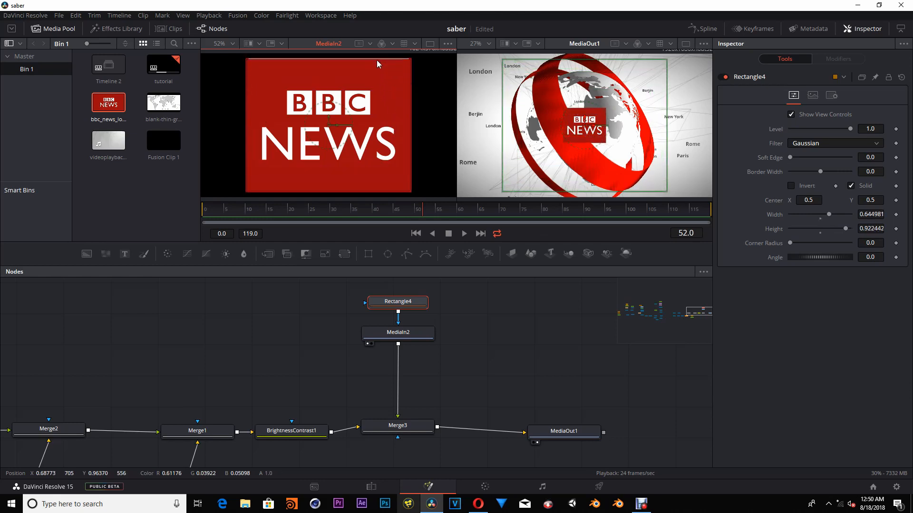
left_click_drag(412, 98, 409, 102)
- Set Merge3's Size to about 0.608 to enlarge the logo and go to frame 53
left_click(426, 429)
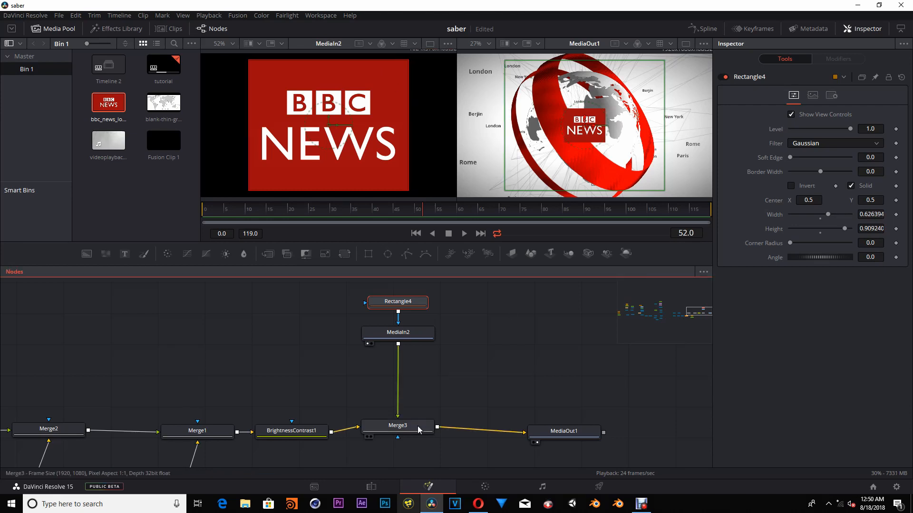
left_click_drag(805, 130, 826, 126)
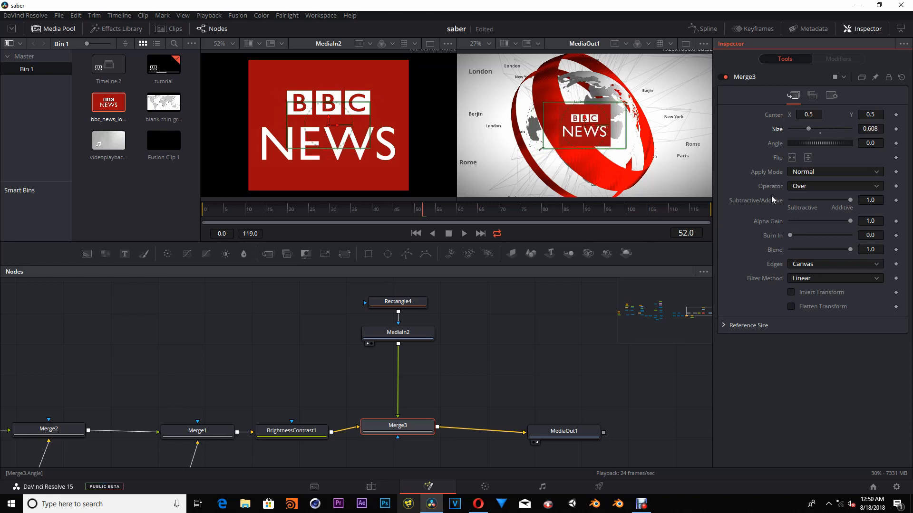
left_click(508, 366)
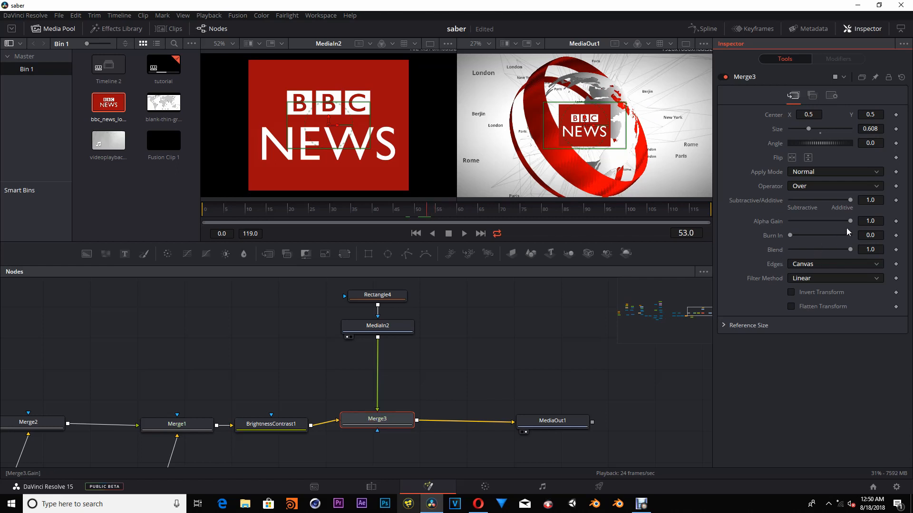
- Animate Merge3's Blend from 0.0 at frame 53 to 1.0 a few frames on, and scrub the logo's fade-in up to frame 61
left_click_drag(849, 251, 752, 269)
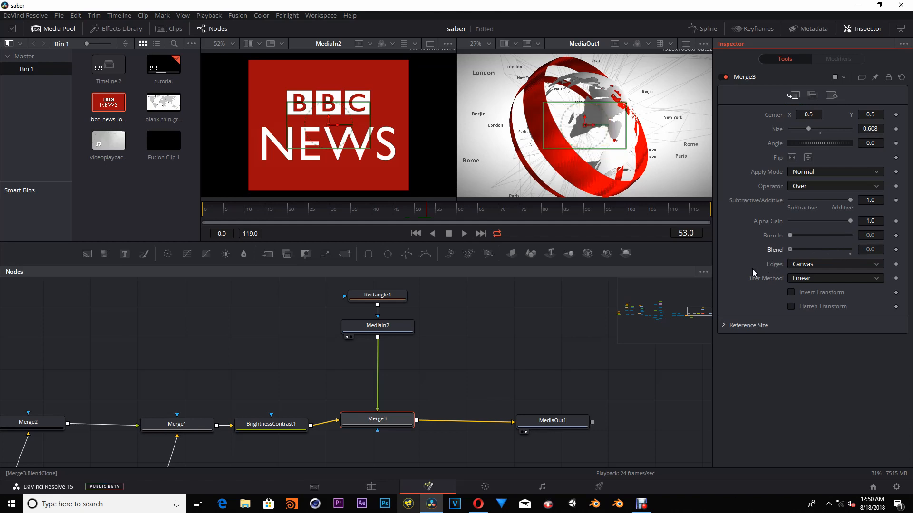
right_click(789, 250)
left_click(800, 255)
left_click_drag(867, 249, 868, 249)
left_click(548, 324)
left_click(428, 212)
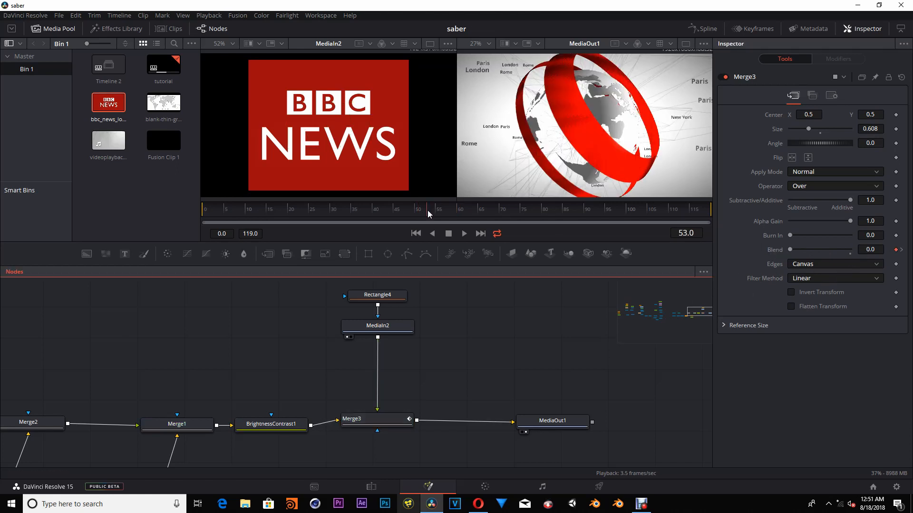
left_click_drag(427, 210, 462, 211)
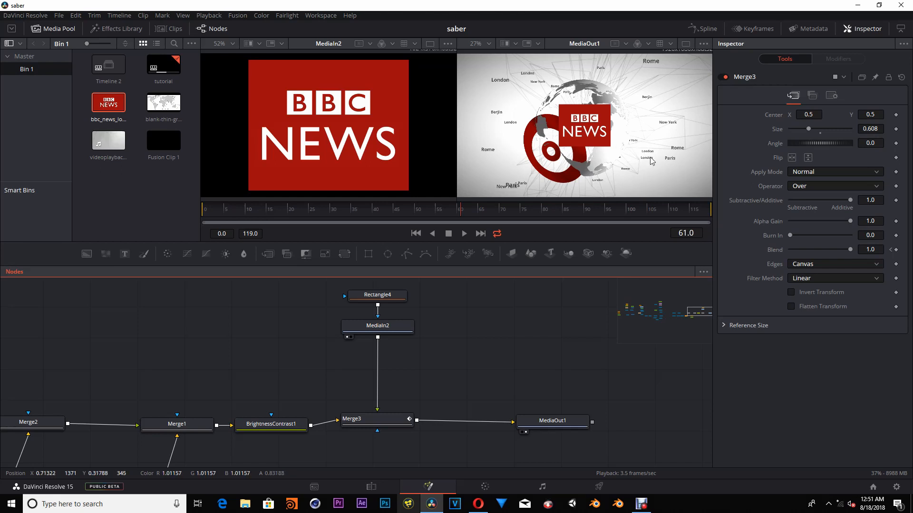
- Locate Merge3D1 upstream in the node graph and show it in the second viewer
left_click_drag(500, 335, 683, 298)
left_click_drag(420, 327, 568, 325)
left_click_drag(428, 328, 542, 304)
left_click_drag(358, 345, 633, 329)
left_click_drag(317, 341, 595, 316)
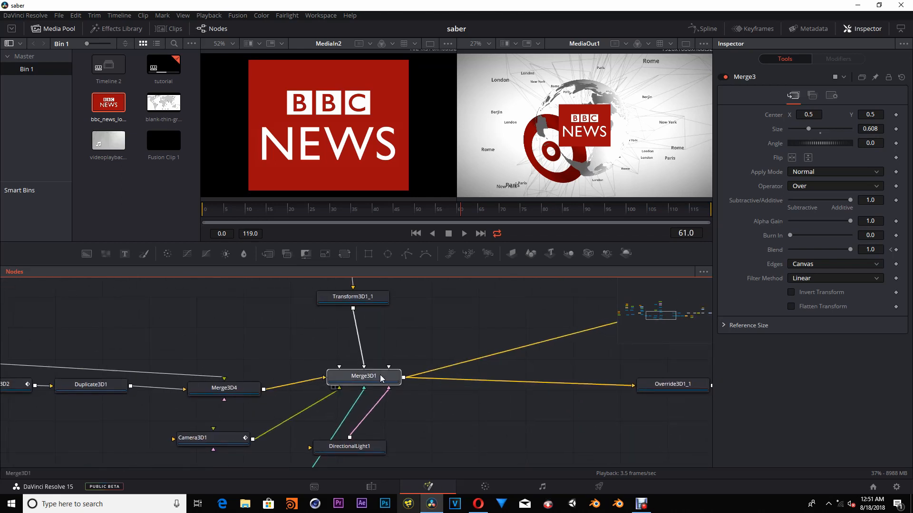
left_click_drag(381, 379, 525, 173)
left_click_drag(465, 348, 424, 326)
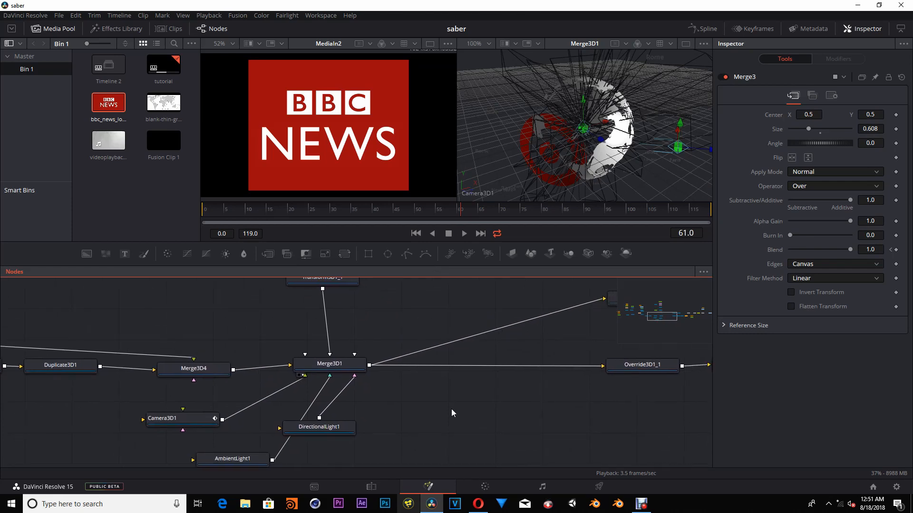
- Add a Point Light node and connect it to Merge3D1
key("shift+space")
type("tr")
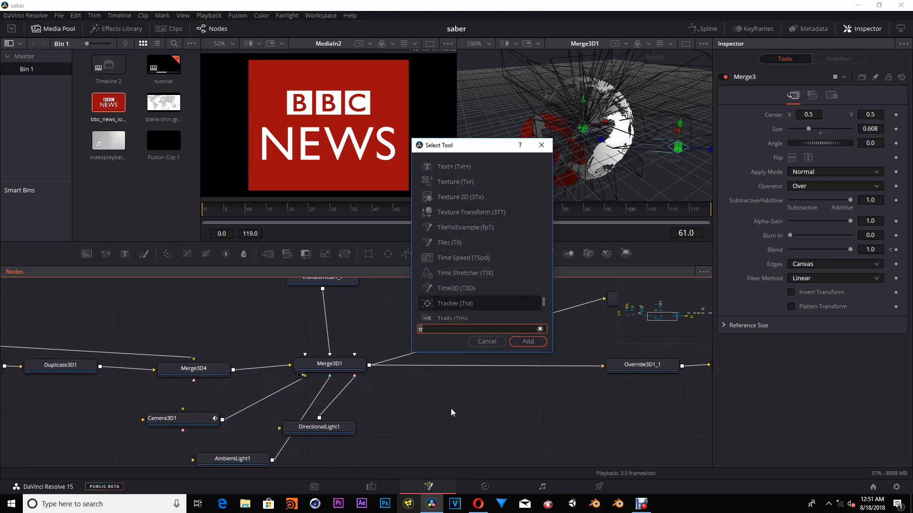
key("BackSpace")
key("BackSpace")
type("poi")
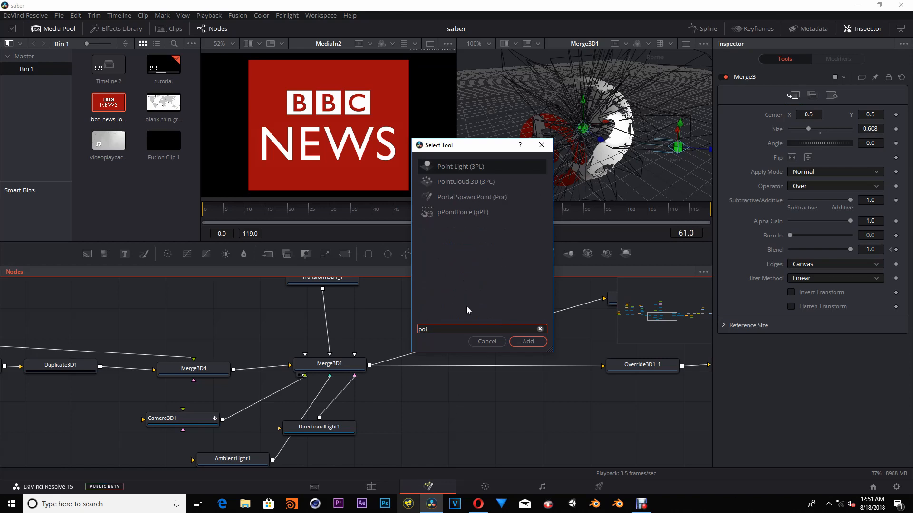
left_click(528, 342)
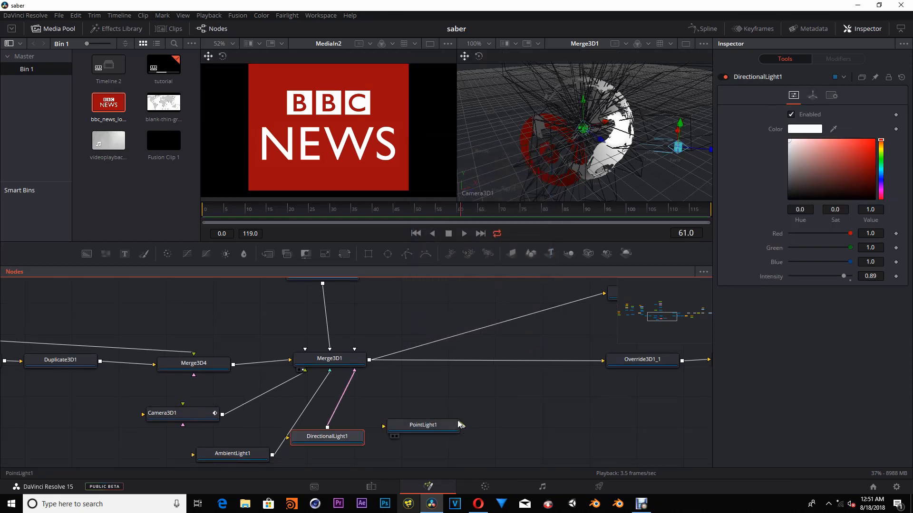
left_click_drag(463, 427, 363, 366)
left_click_drag(423, 425, 412, 428)
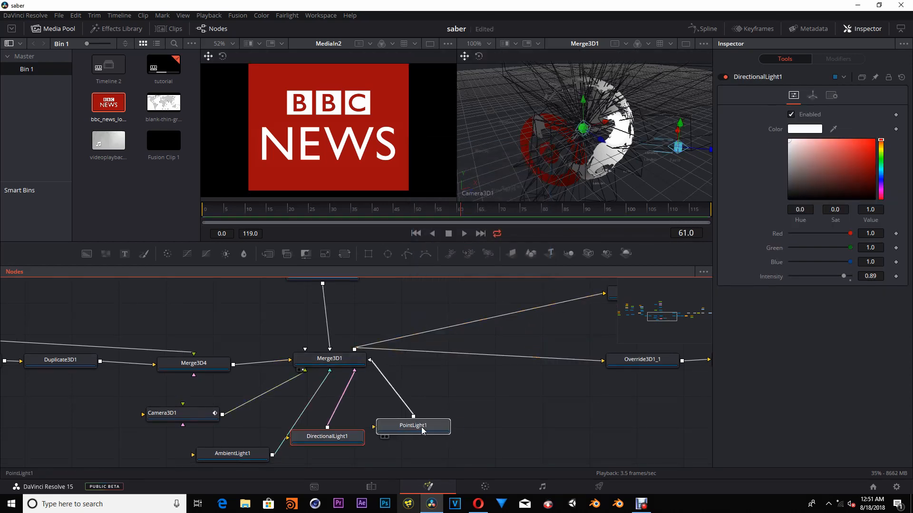
- Color PointLight1 orange-red with Hue 0.016, Sat 1.0 and Value 1.0, and move it out to the right side of the globe
mouse_move(865, 149)
left_mouse_down()
mouse_move(871, 141)
mouse_move(883, 150)
mouse_move(880, 139)
left_mouse_up()
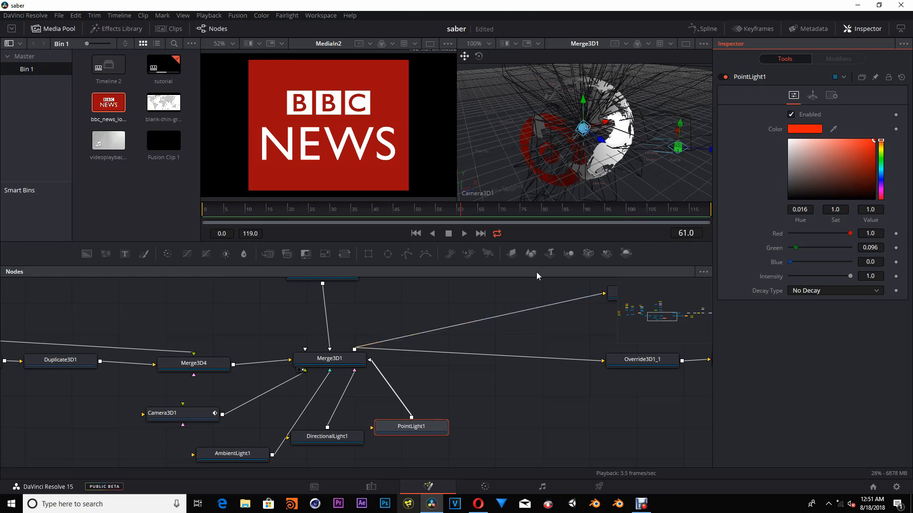
left_click_drag(599, 140, 685, 151)
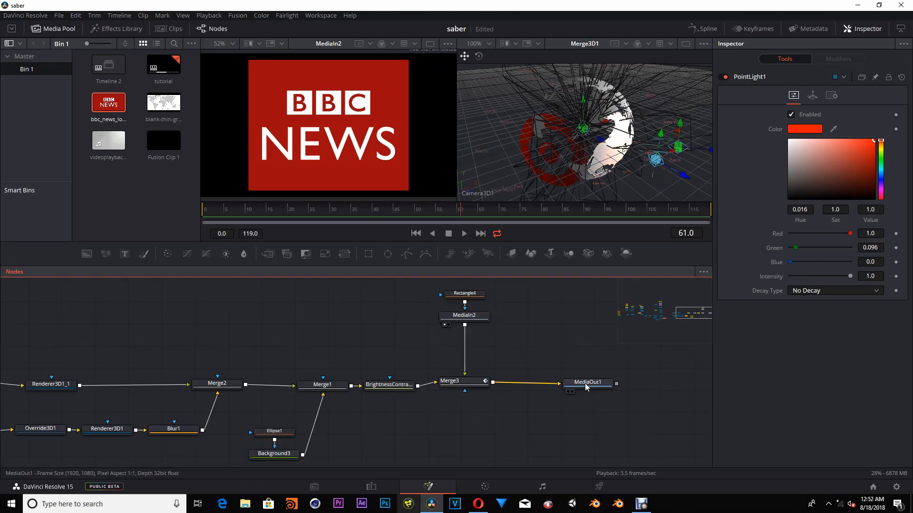
- Show MediaOut1 in the second viewer and Merge3D1 in the first viewer
left_click_drag(587, 384, 608, 151)
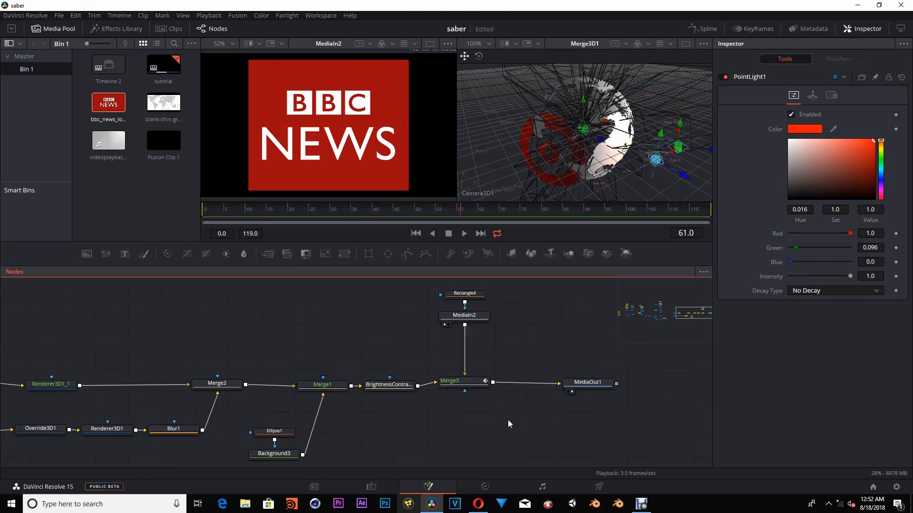
left_click_drag(523, 413, 691, 391)
left_click_drag(315, 319, 529, 318)
left_click_drag(258, 370, 382, 351)
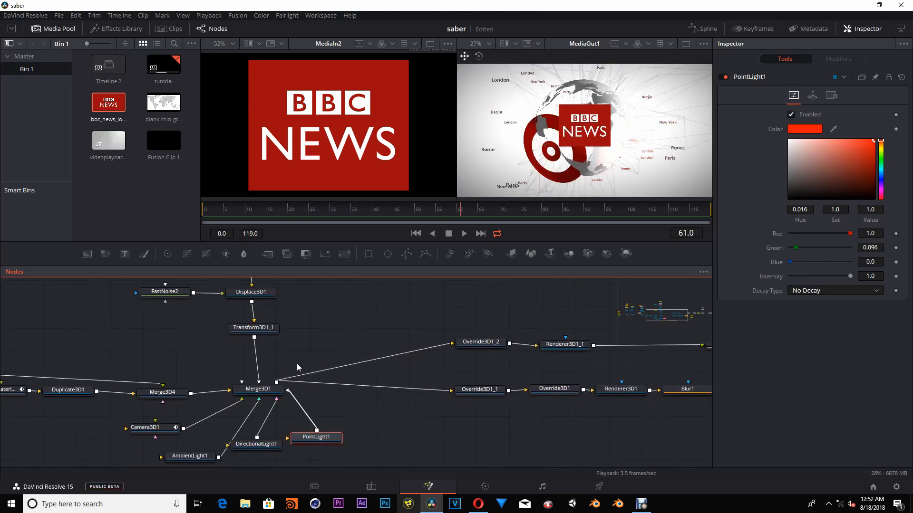
left_click_drag(259, 389, 319, 161)
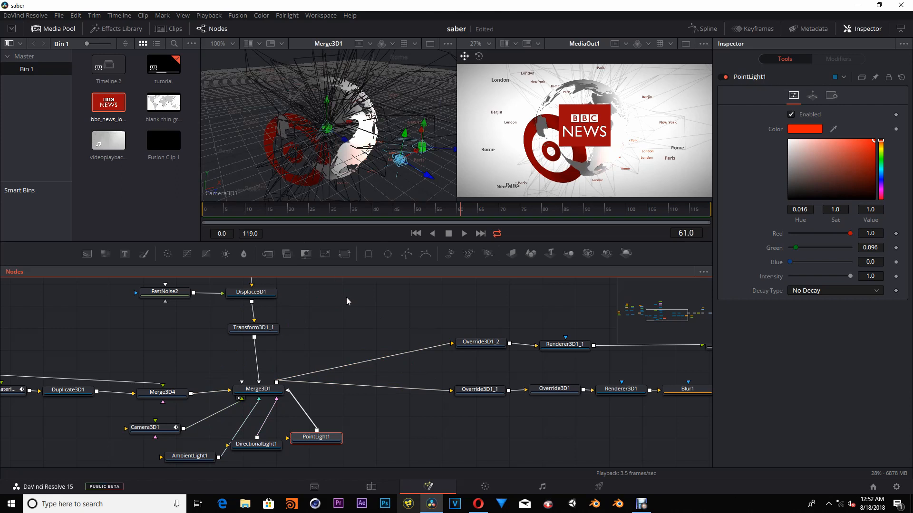
- Move the point light farther away from the globe in the Merge3D1 view, comparing the lighting in the MediaOut1 render
left_click_drag(400, 436, 408, 417)
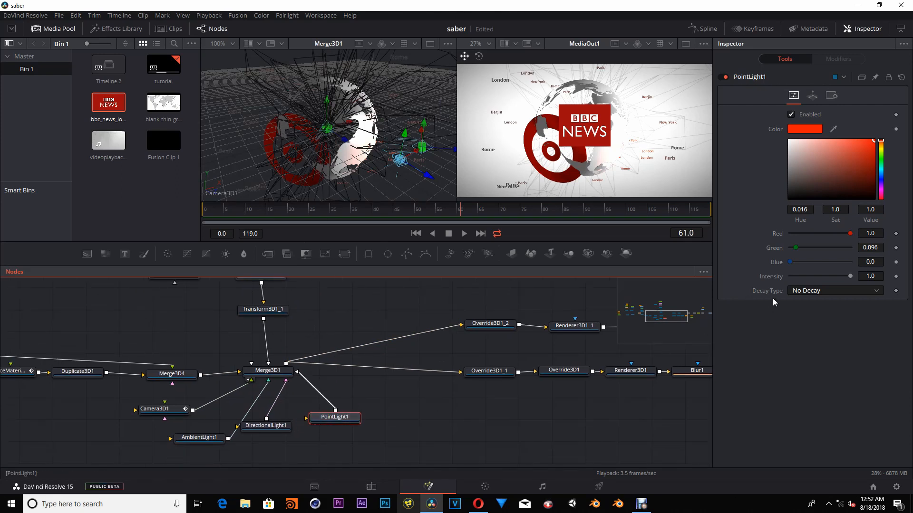
left_click(870, 276)
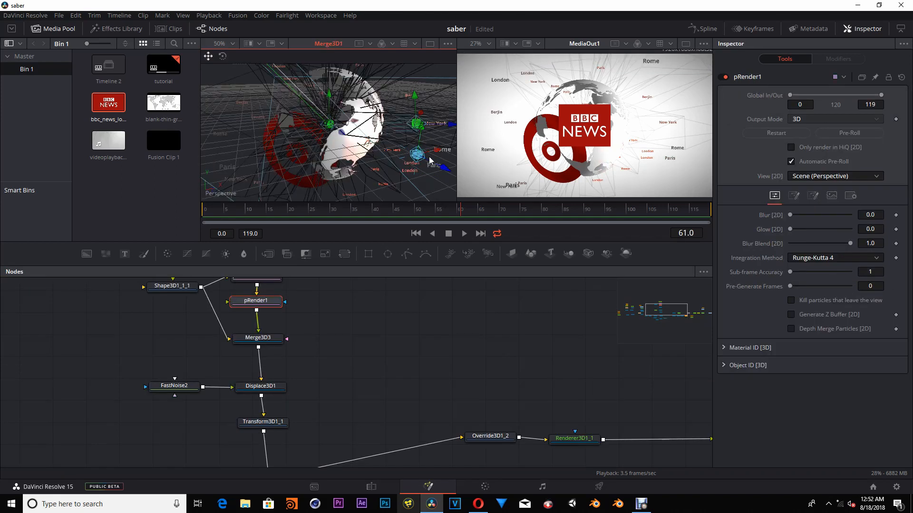
left_click_drag(442, 170, 480, 172)
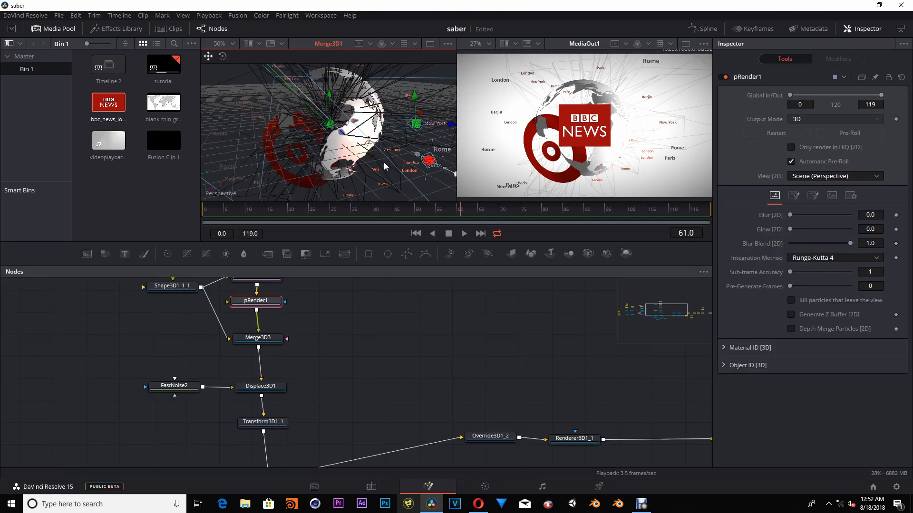
scroll(383, 166, "down", 2)
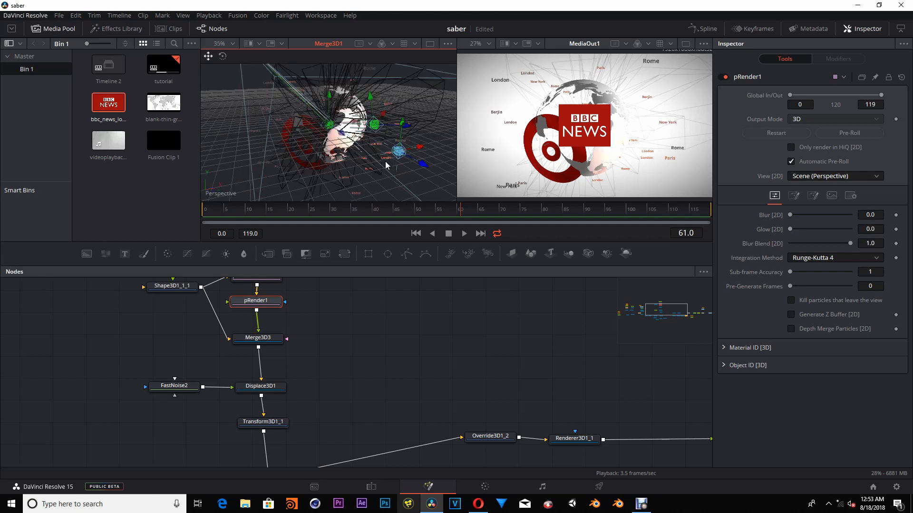
left_click_drag(422, 165, 427, 150)
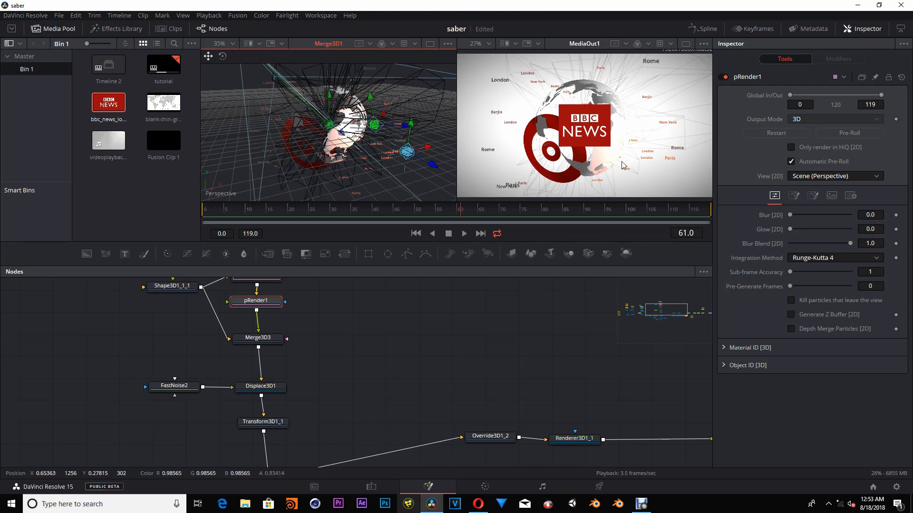
mouse_move(436, 165)
left_mouse_down()
mouse_move(460, 164)
mouse_move(446, 155)
left_mouse_up()
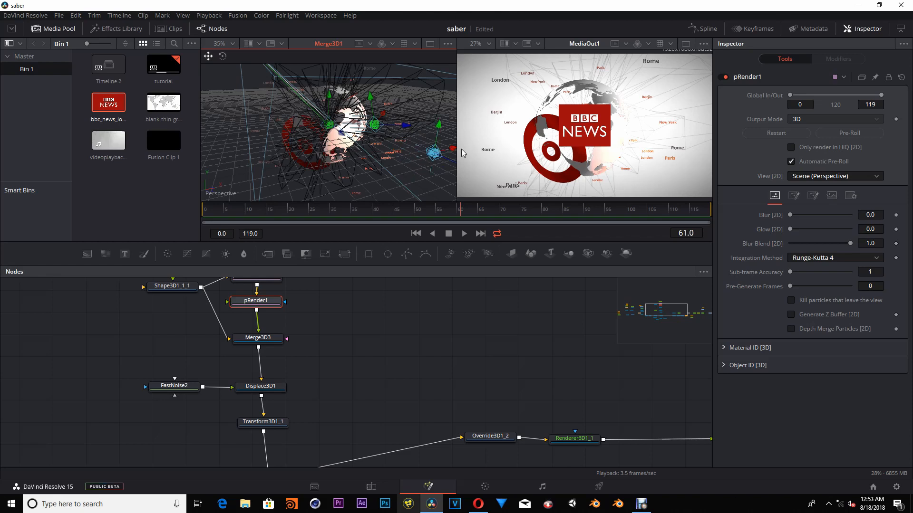
- Go to frame 55 and add a Hot Spot node in the free space beside MediaOut1
left_click(433, 366)
left_click_drag(431, 353, 347, 285)
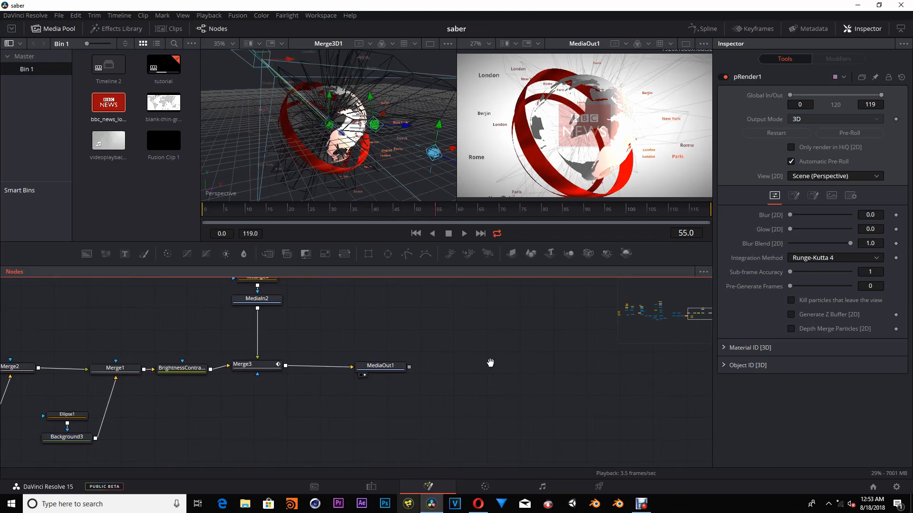
left_click_drag(491, 362, 487, 361)
key("shift+space")
type("poi")
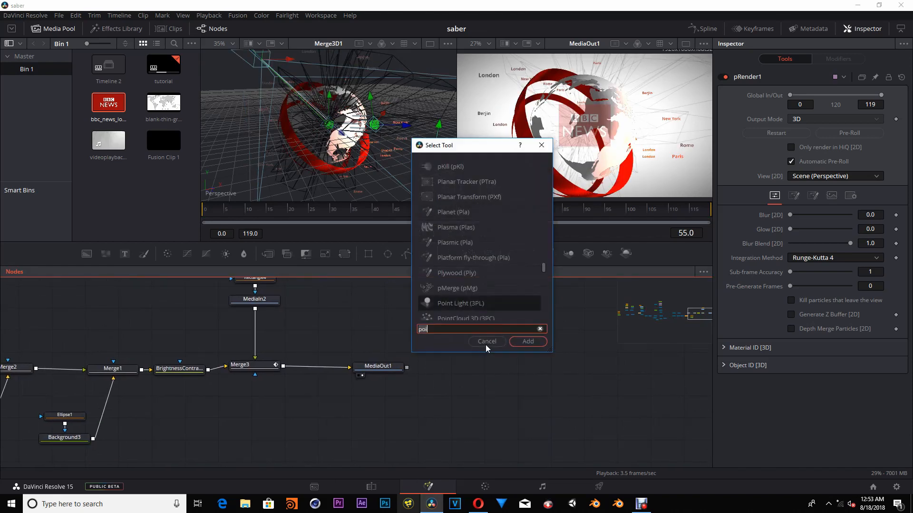
key("BackSpace")
key("BackSpace")
key("BackSpace")
type("spo")
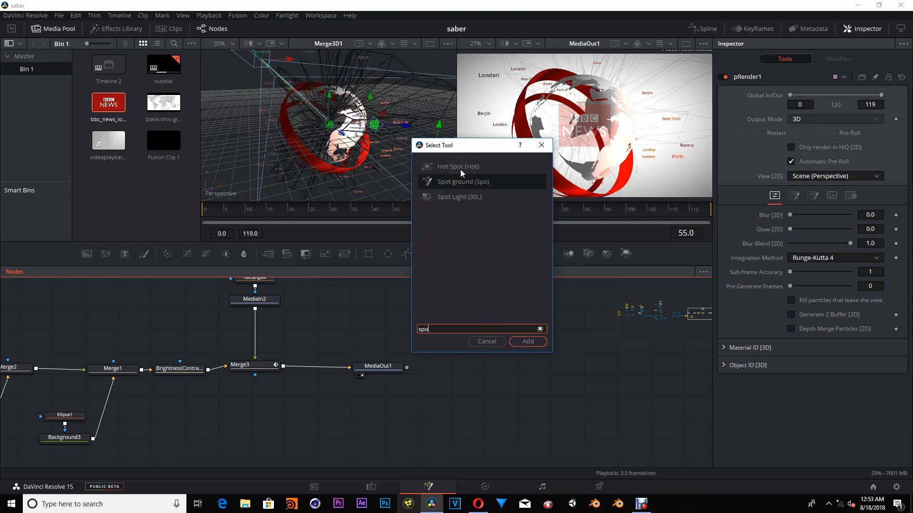
left_click(460, 169)
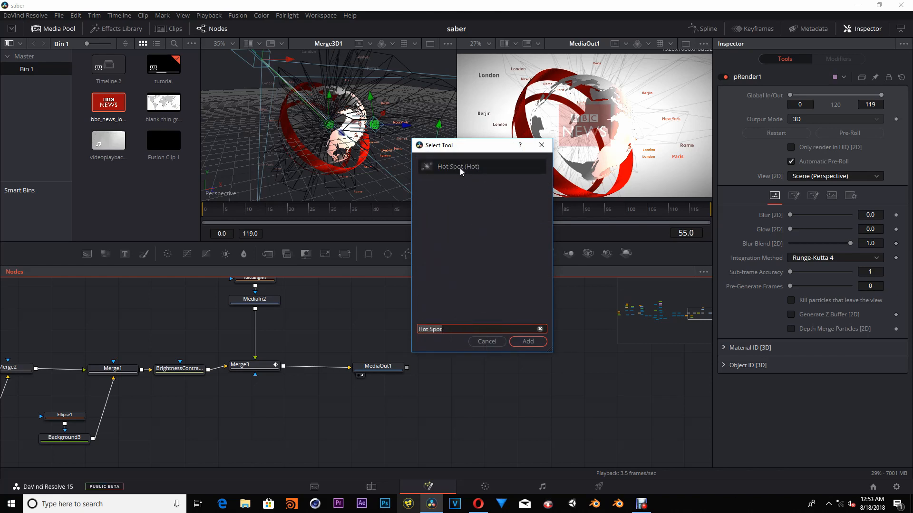
left_click(529, 342)
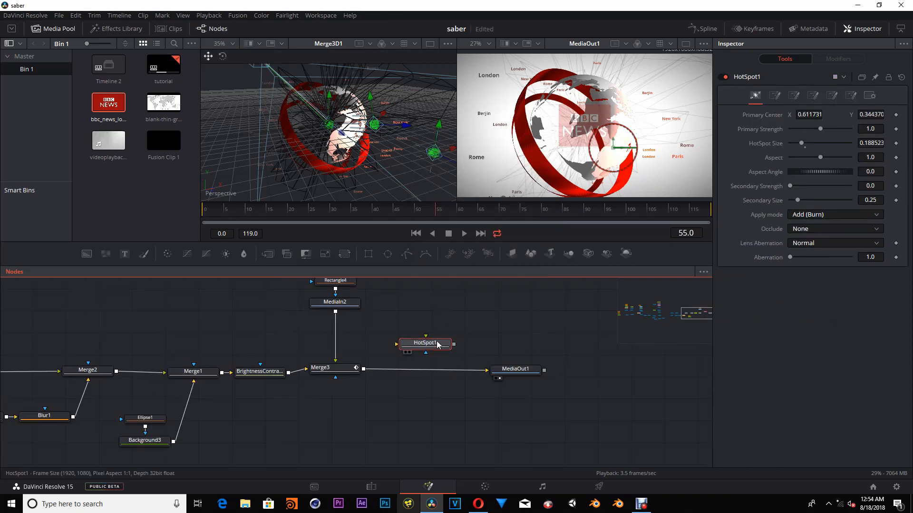
- Show HotSpot1 in the first viewer and feed it with a new Background node
left_click_drag(436, 345, 418, 192)
left_click(88, 255)
key("Delete")
left_click_drag(417, 333, 418, 320)
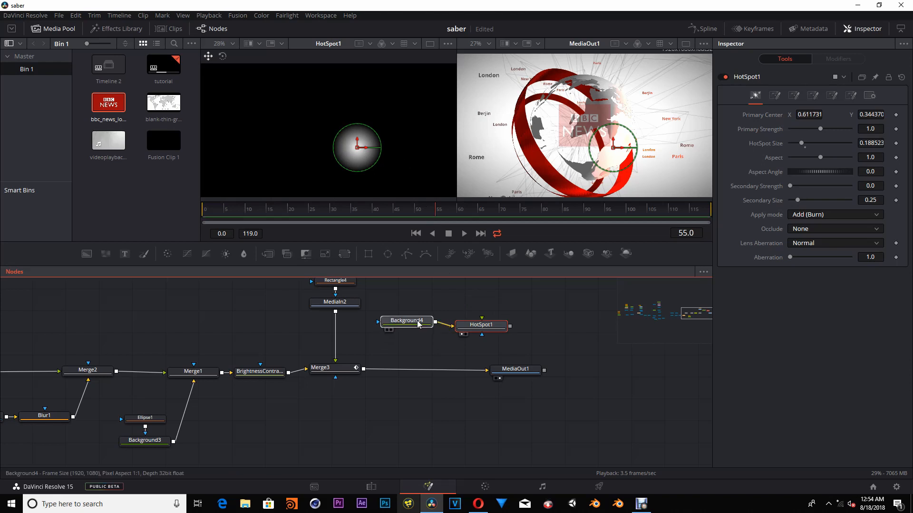
- Lower Background4's alpha and merge HotSpot1 into the line between Merge3 and MediaOut1
left_click_drag(850, 305, 806, 306)
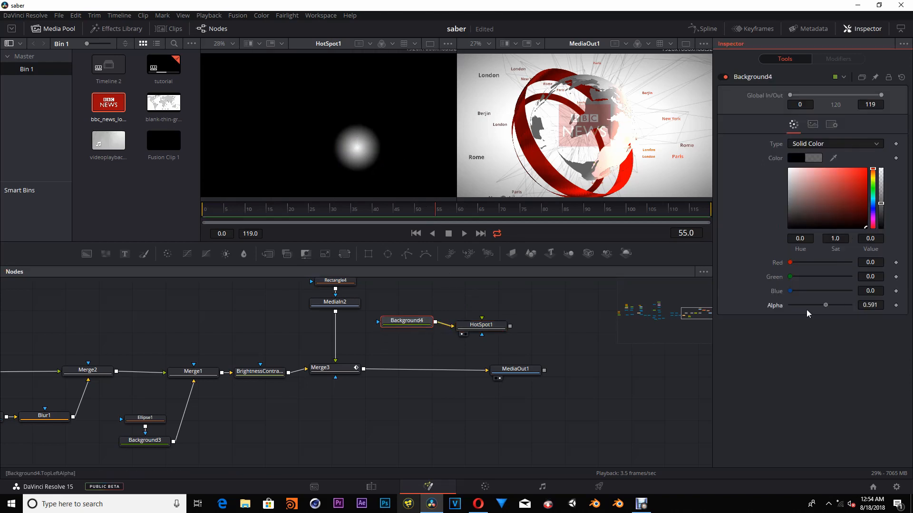
left_click_drag(510, 326, 397, 379)
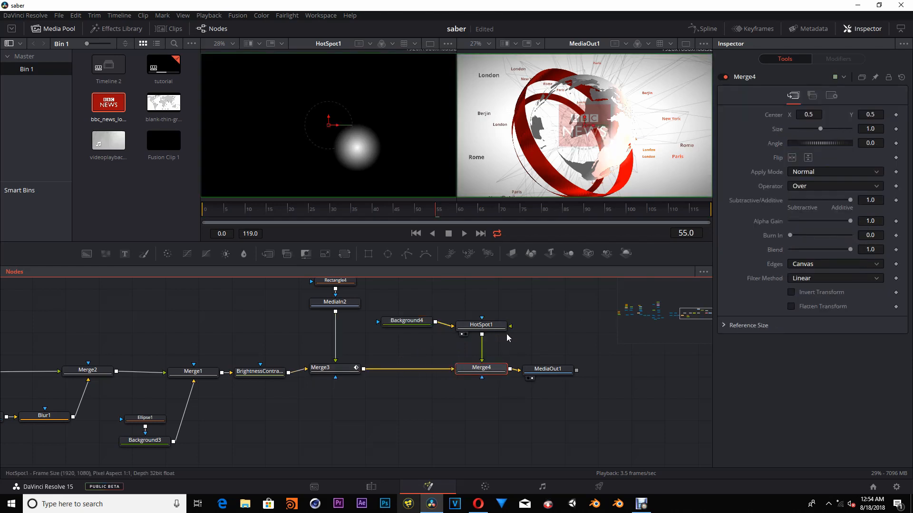
left_click_drag(493, 331, 490, 325)
left_click(490, 324)
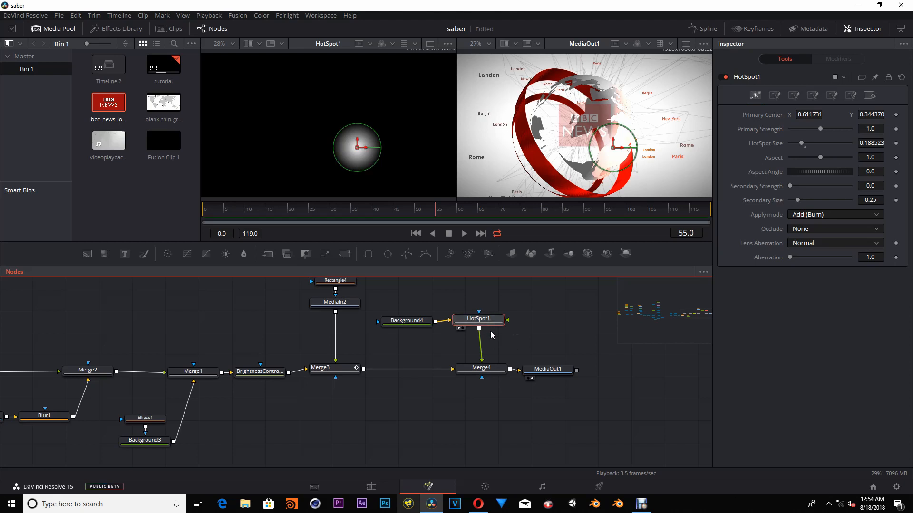
- Tint the hot spot orange with a Color Corrector after HotSpot1 and enlarge the HotSpot Size to about 0.33
left_click(186, 255)
left_click_drag(835, 184, 863, 168)
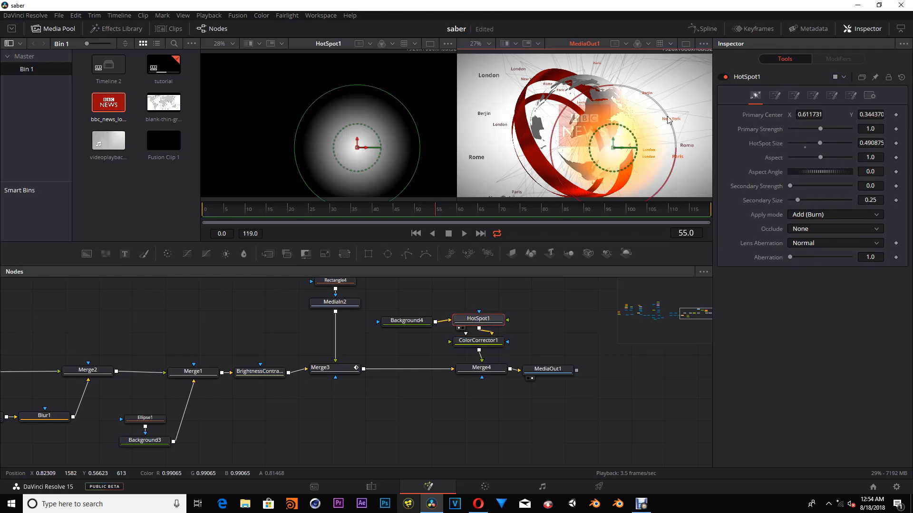
left_click_drag(668, 117, 647, 126)
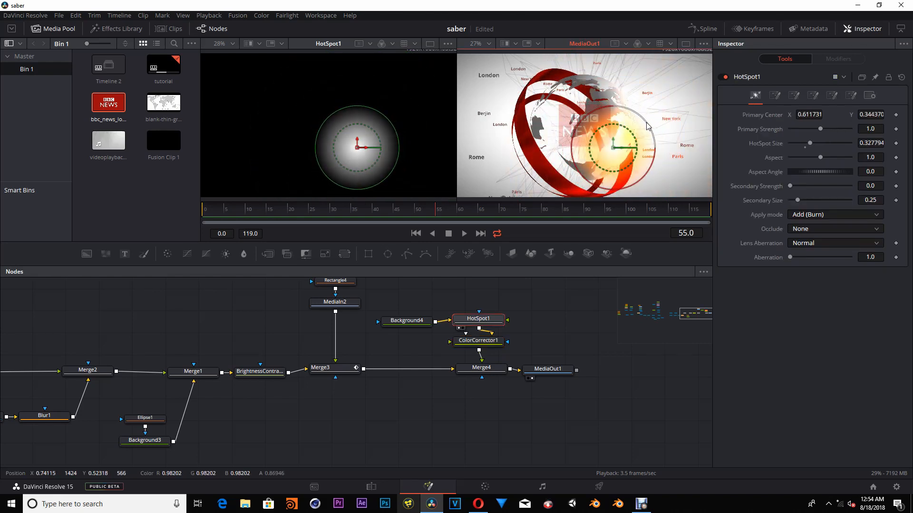
- Keyframe HotSpot1's Primary Strength from 0 at frame 53 to 1.197 at frame 60, fading it down over the following frames
left_click_drag(820, 129, 784, 138)
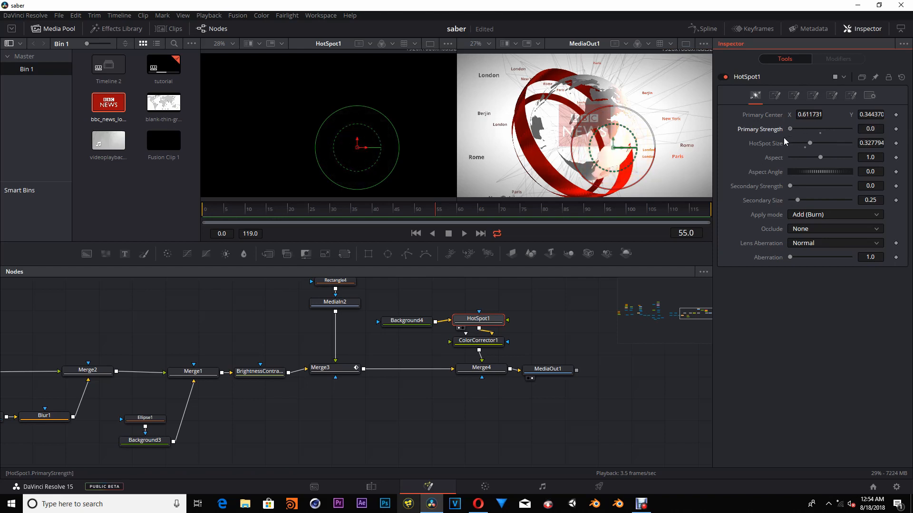
left_click_drag(433, 212, 426, 211)
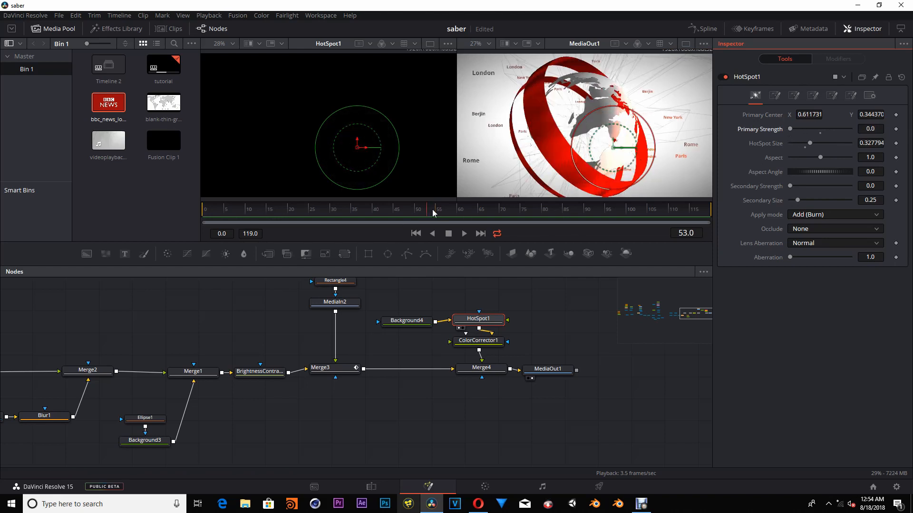
right_click(791, 131)
left_click(814, 136)
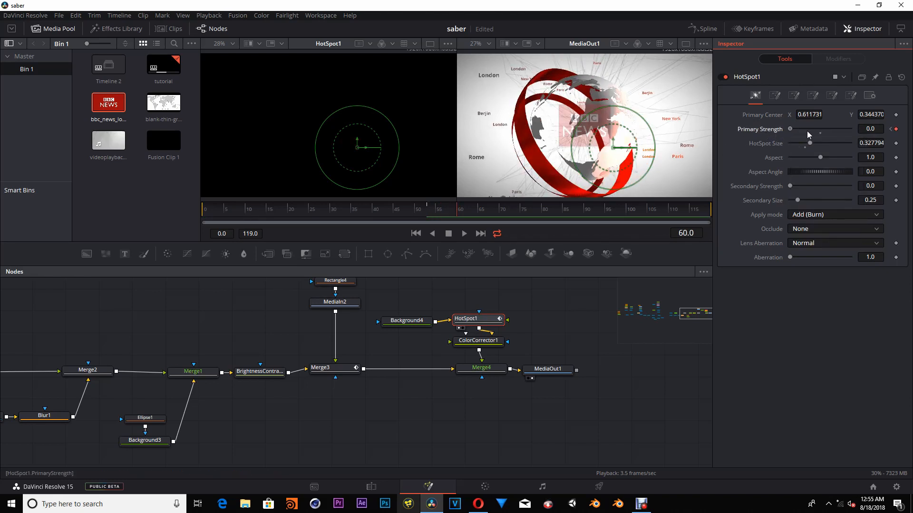
left_click_drag(790, 129, 826, 129)
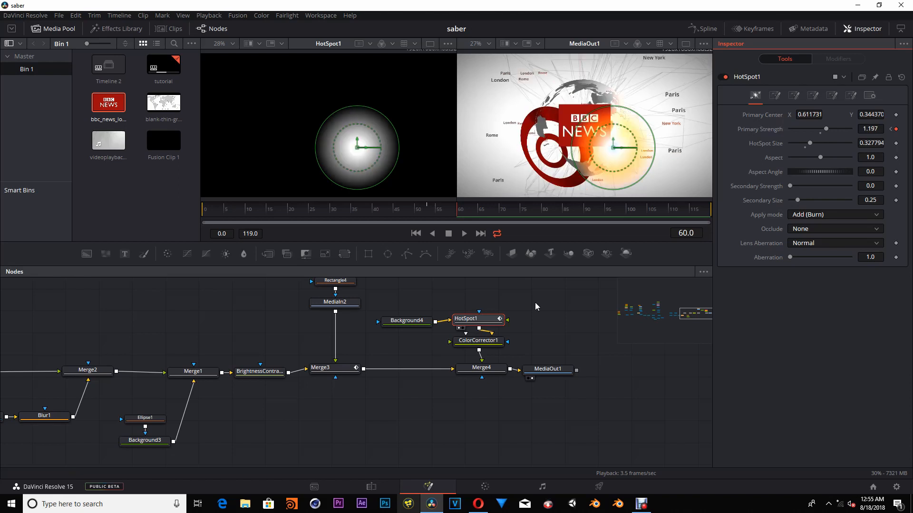
left_click_drag(826, 129, 808, 129)
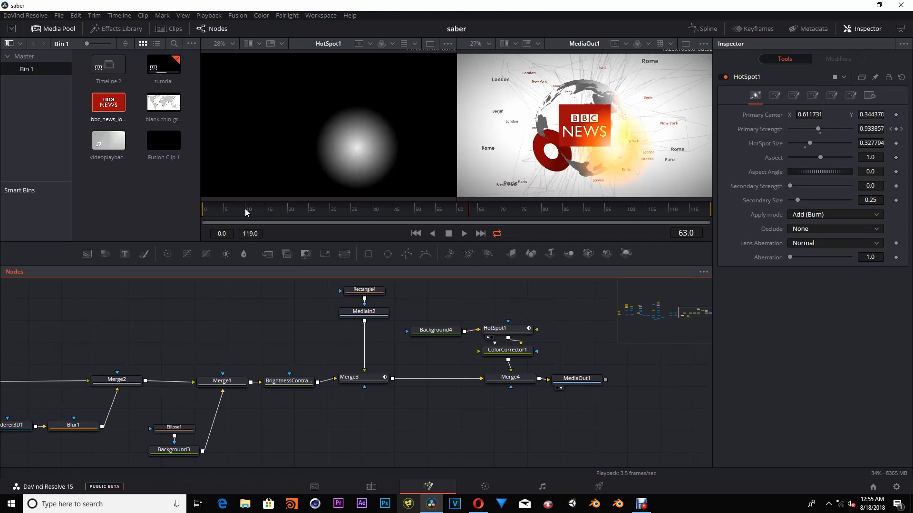
- View the whole node graph, then inspect the second Fusion clip on the Edit page around 01:00:13:10
scroll(560, 352, "down", 5)
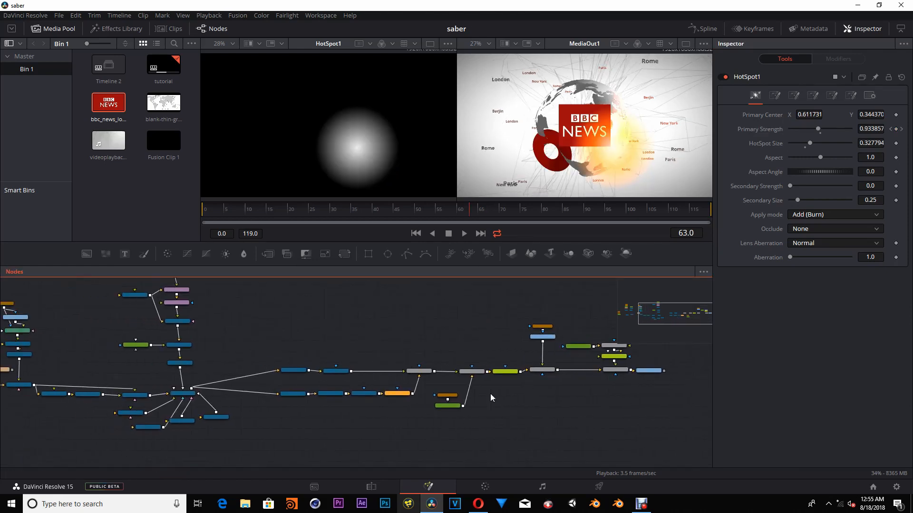
scroll(489, 398, "down", 4)
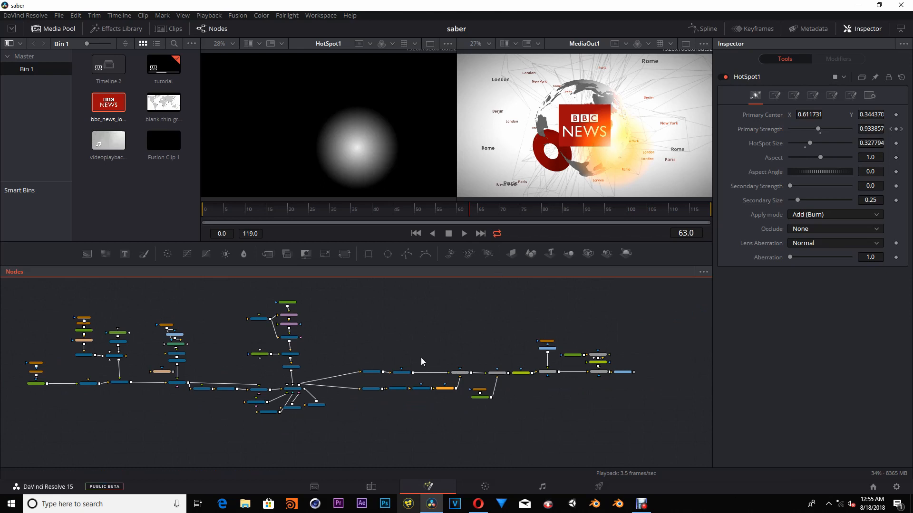
left_click(373, 487)
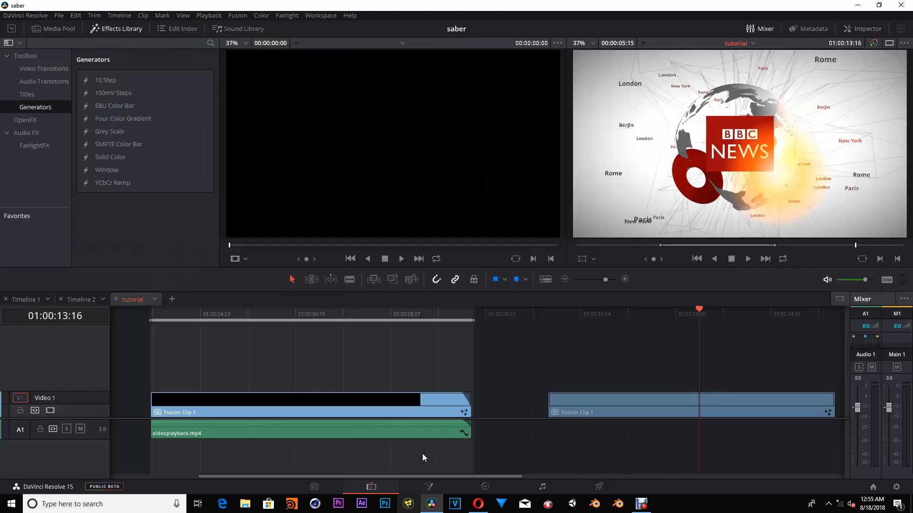
left_click_drag(666, 313, 557, 327)
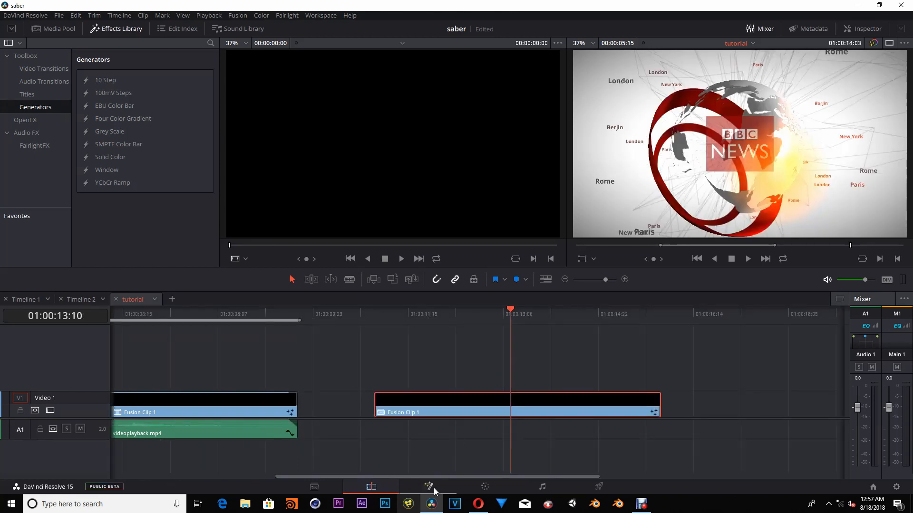
- Return to the Fusion page and insert a Transform node between Merge4 and MediaOut1
left_click(432, 485)
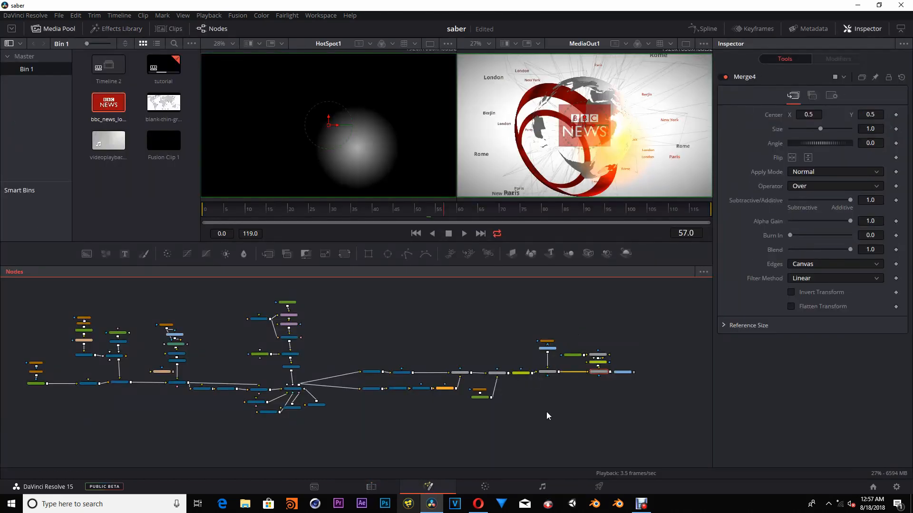
left_click_drag(547, 413, 513, 423)
scroll(572, 418, "up", 4)
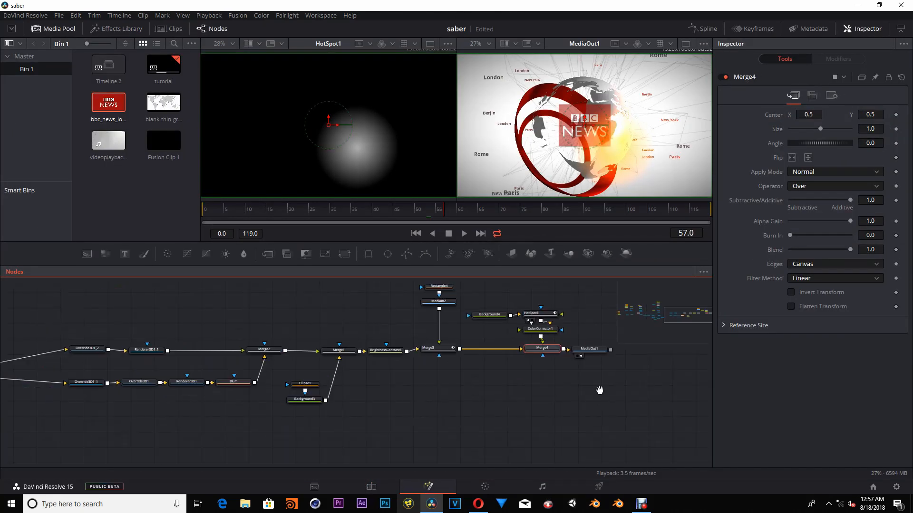
left_click_drag(599, 390, 583, 405)
scroll(481, 409, "up", 2)
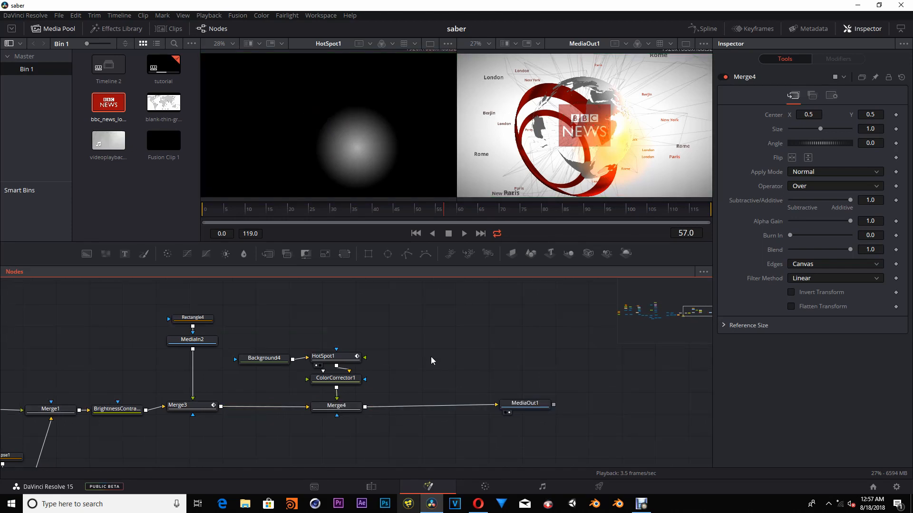
key("shift+space")
type("Transform")
left_click(511, 344)
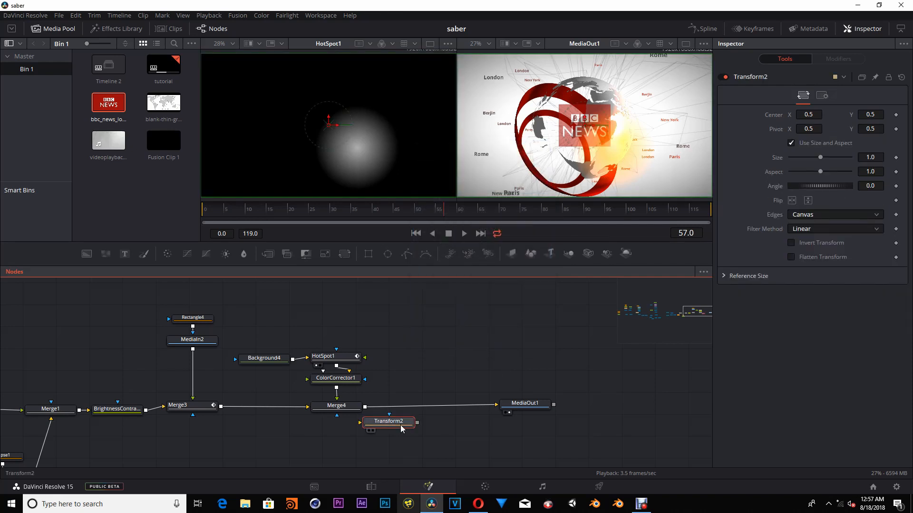
left_click_drag(402, 429, 430, 411)
- Rename the new Transform node as cashe
right_click(430, 410)
left_click(486, 321)
type("ca")
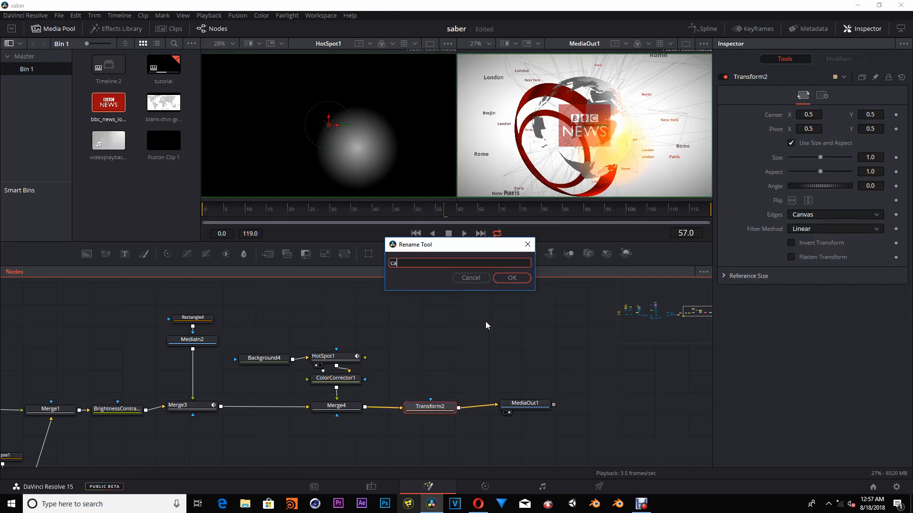
type("she")
key("Return")
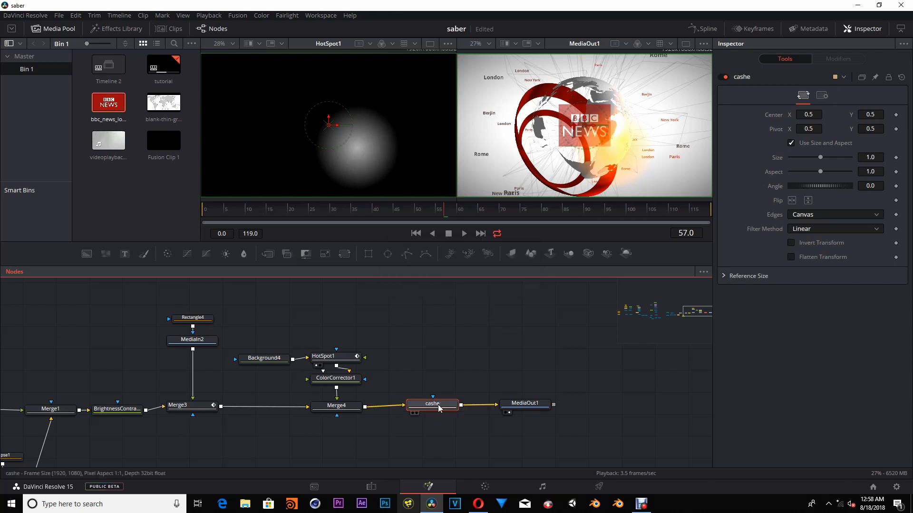
- Cache the cashe node to disk with Lock Branch enabled and pre-render it
right_click(439, 407)
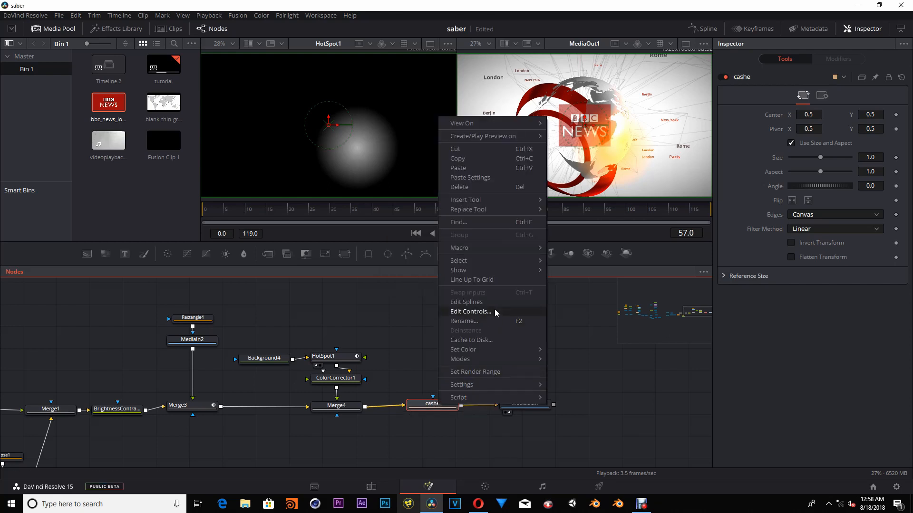
left_click(497, 339)
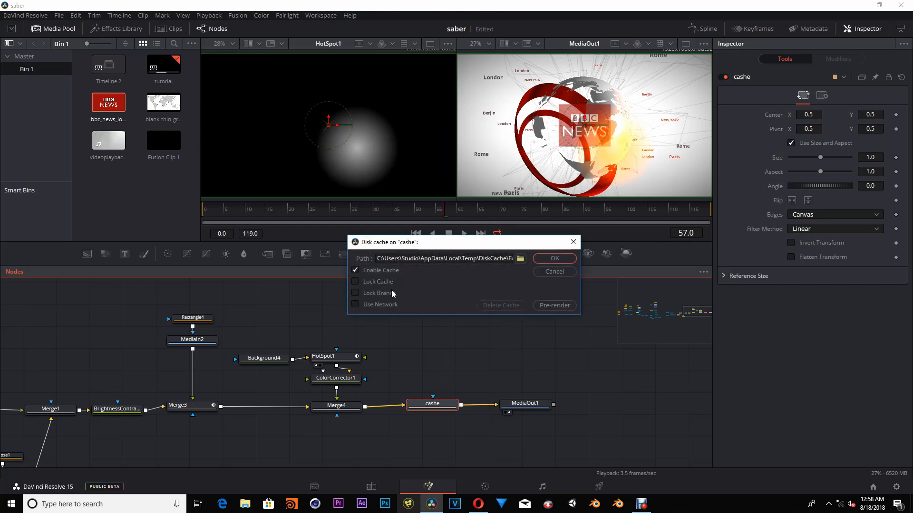
left_click(359, 293)
left_click(563, 306)
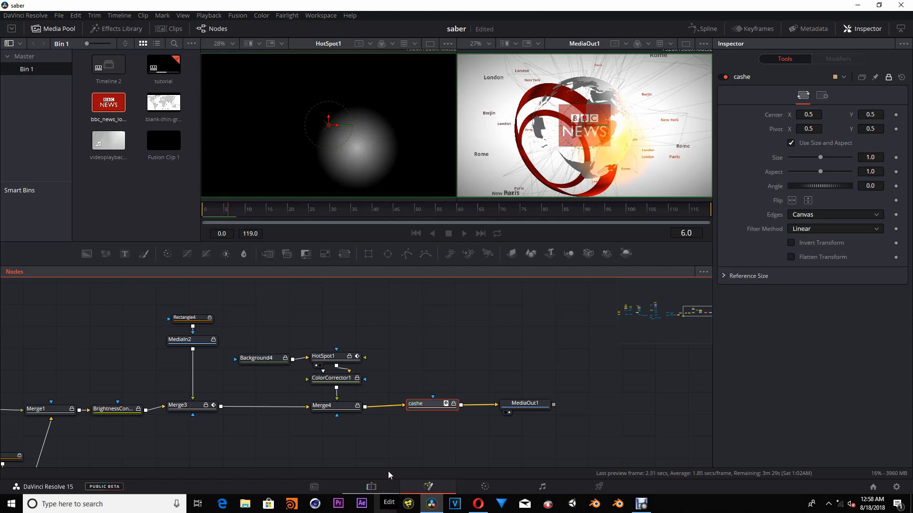
- On the Edit page, save the project and play the second Fusion clip from its start at 01:00:11:01
left_click(378, 485)
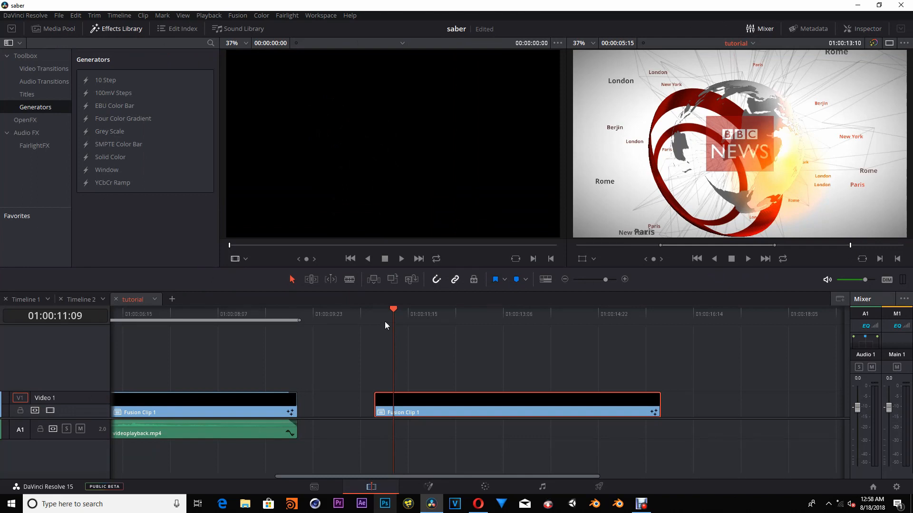
left_click(374, 311)
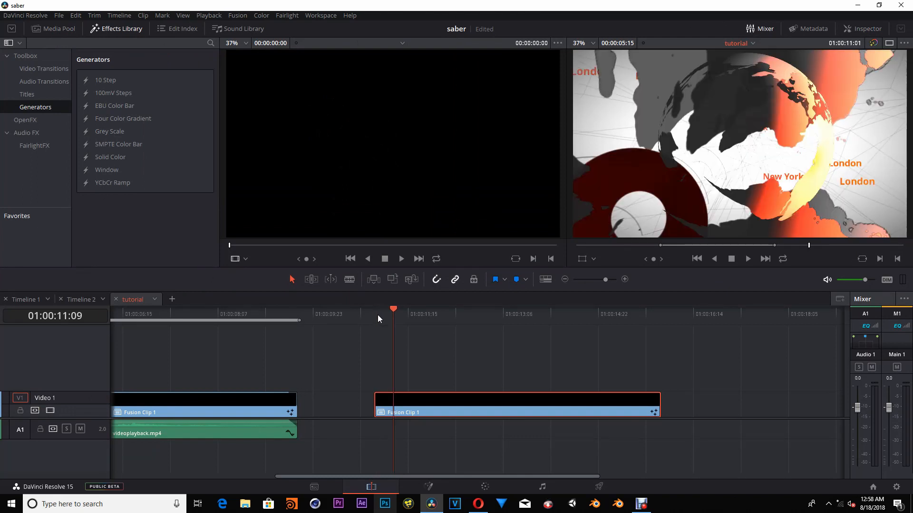
key("ctrl+s")
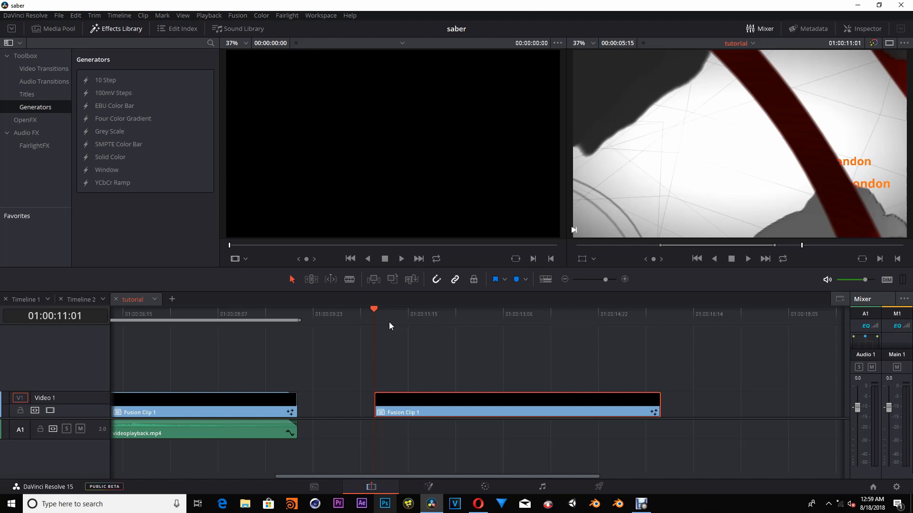
key("space")
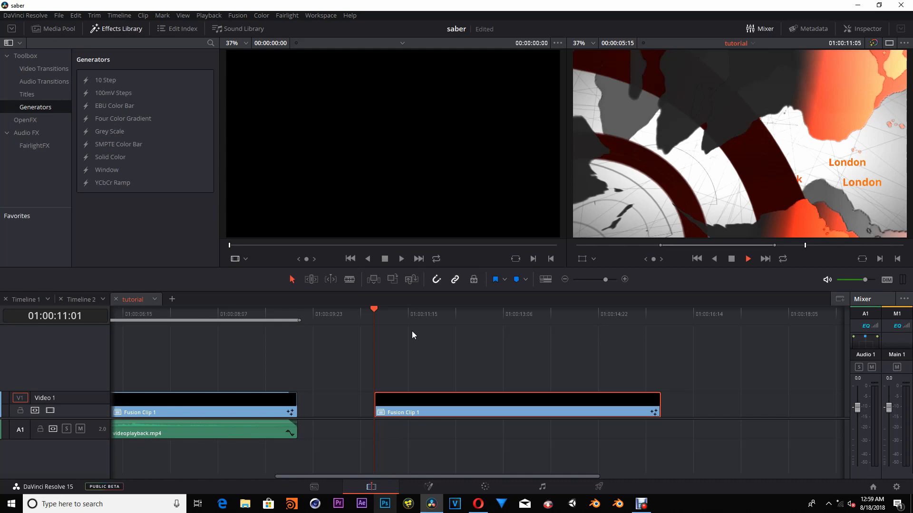